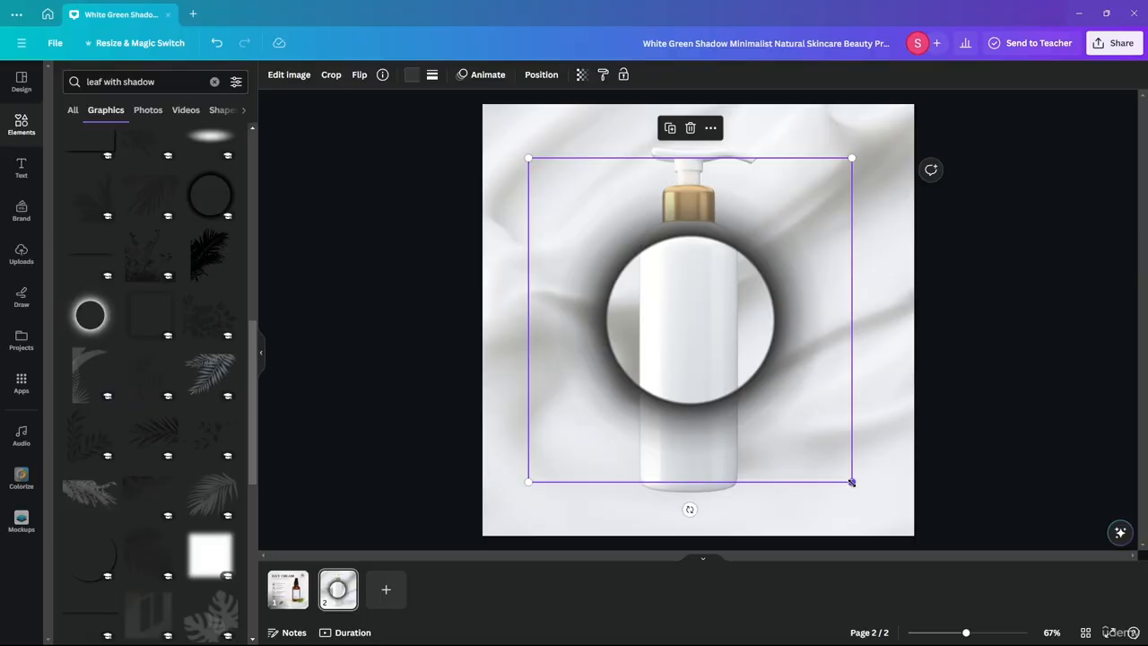
# Try enlarging the circular shadow graphic to fill the 1,080 × 1,080 page and sending it behind the bottle.
pyautogui.moveTo(851, 481); pyautogui.dragTo(930, 546)
pyautogui.moveTo(802, 433); pyautogui.dragTo(750, 376)
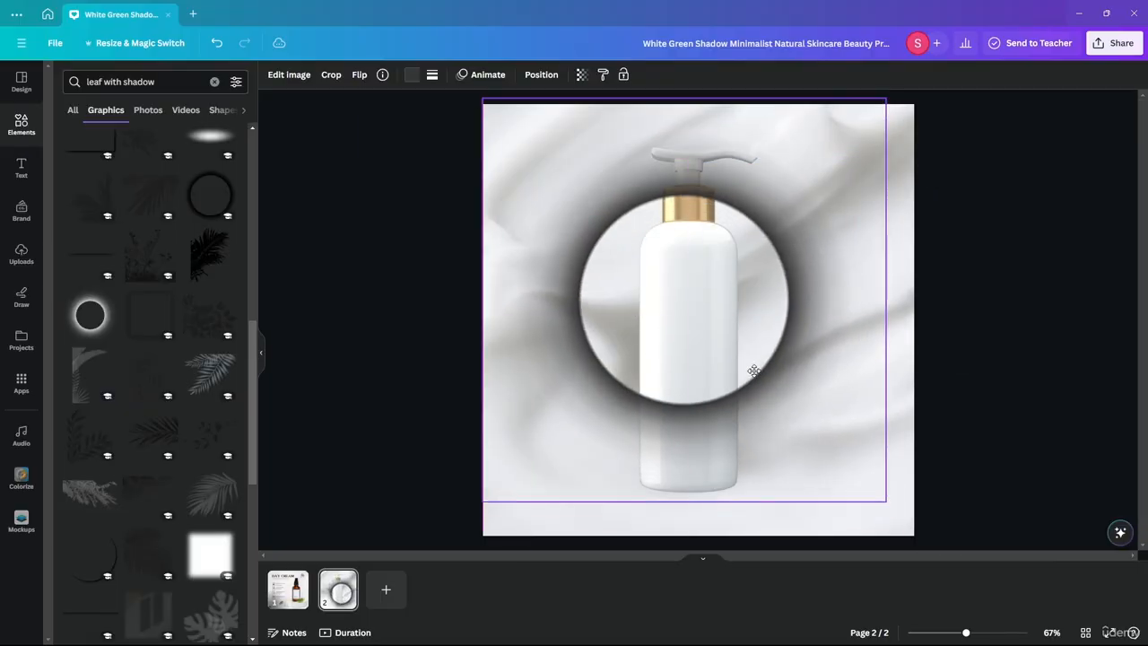
pyautogui.moveTo(892, 507); pyautogui.dragTo(914, 535)
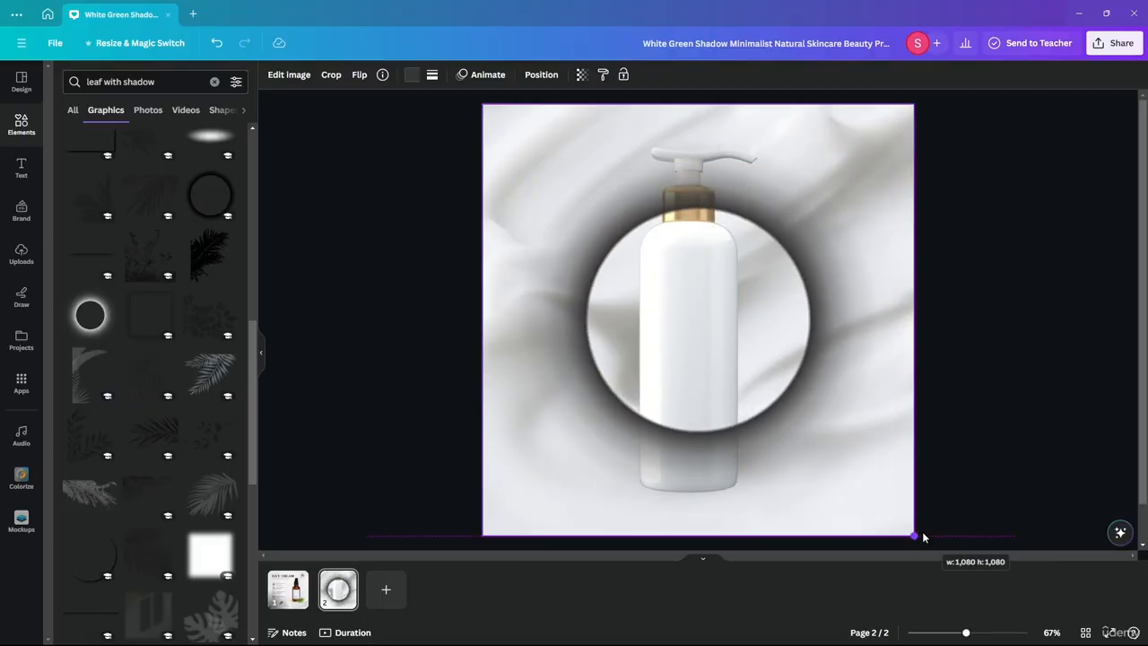
pyautogui.hotkey('ctrl', '[')
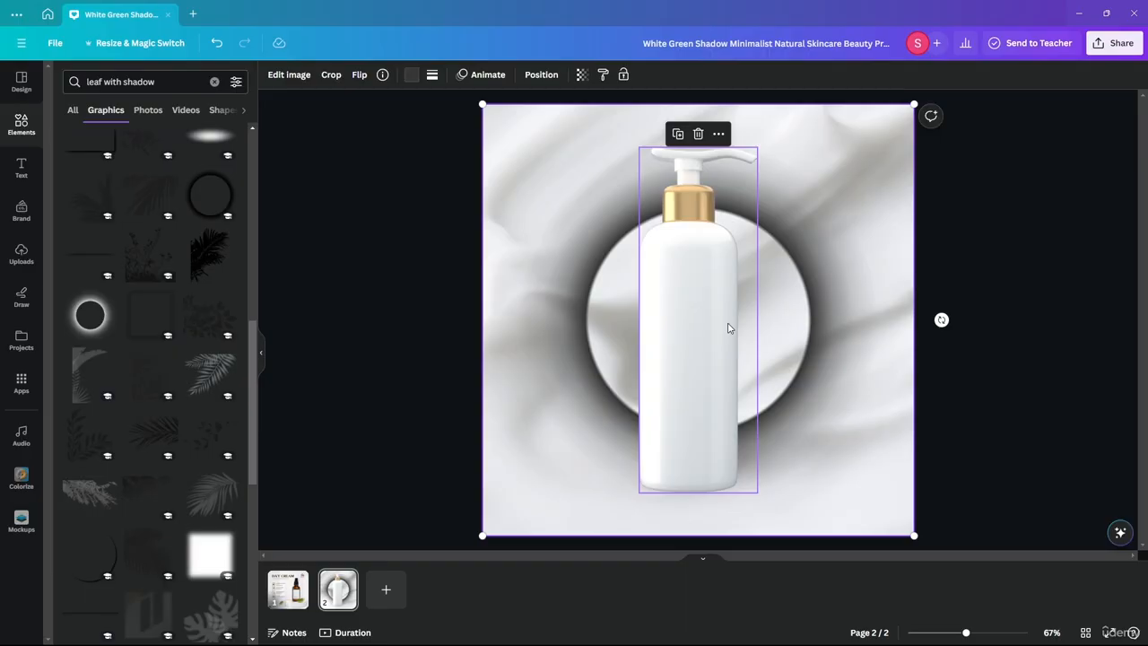
pyautogui.moveTo(666, 356); pyautogui.dragTo(673, 323)
pyautogui.click(1004, 269)
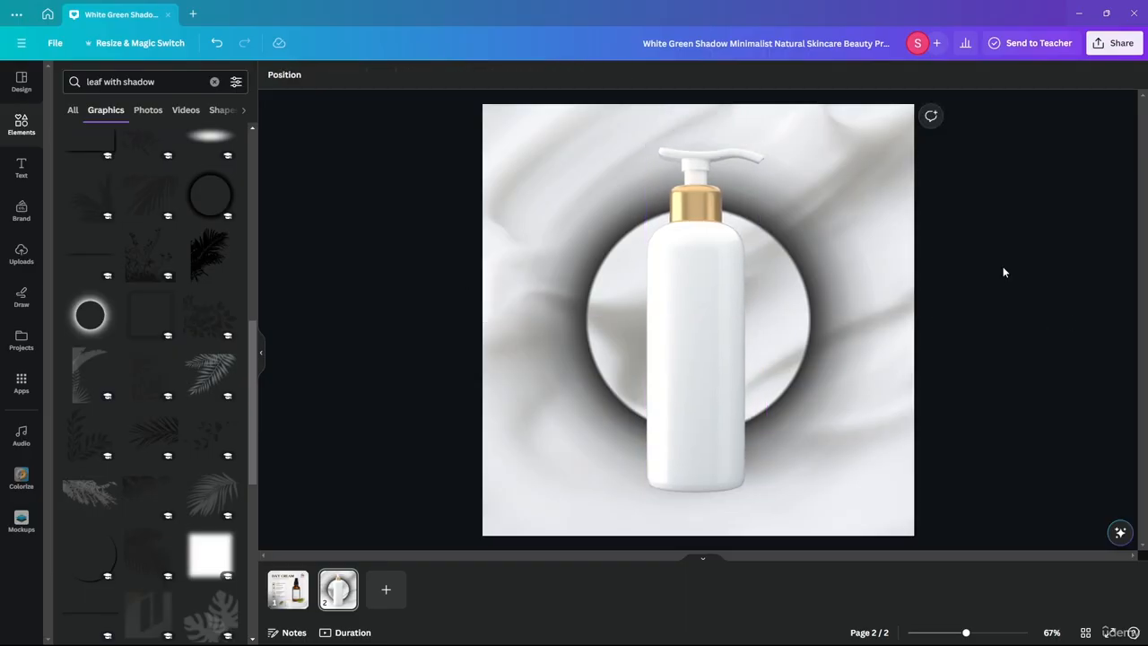
# Delete the circular shadow graphic and recentre the bottle horizontally on the page.
pyautogui.click(541, 327)
pyautogui.press('Delete')
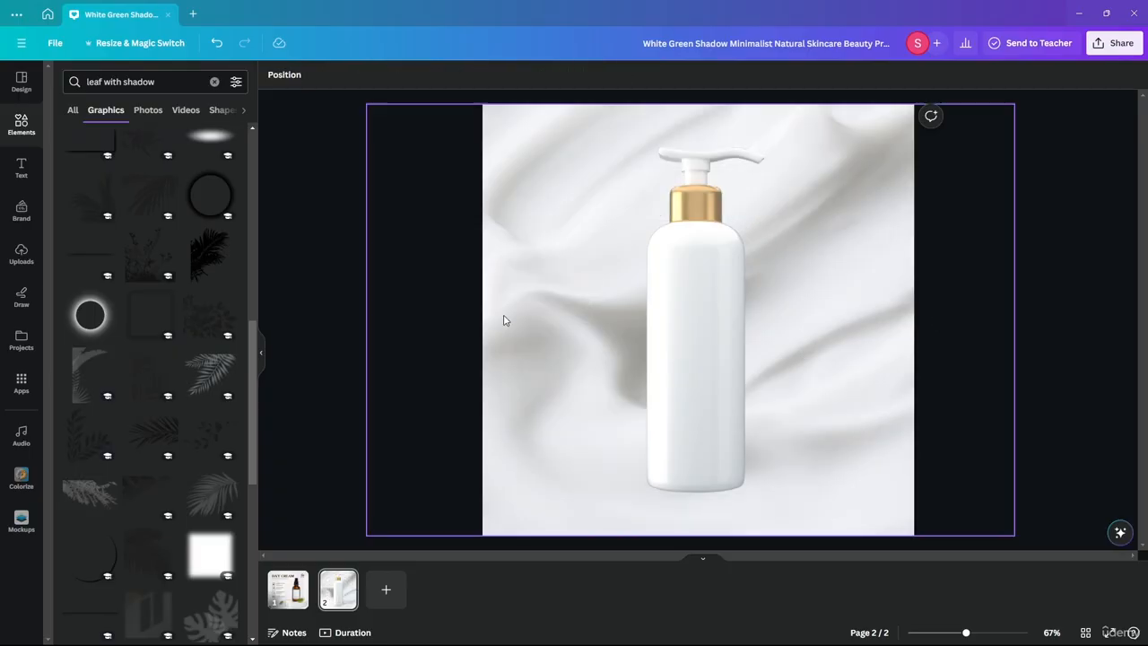
pyautogui.moveTo(725, 347); pyautogui.dragTo(714, 341)
pyautogui.click(1018, 308)
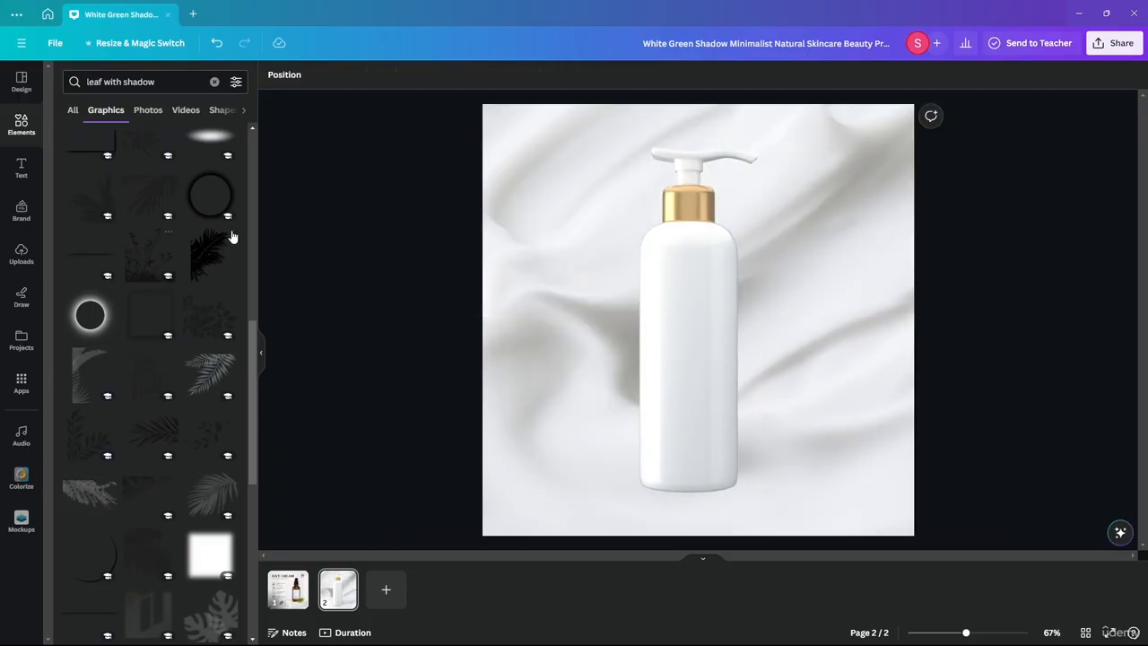
# Replace the current elements search with "leaf" and show all the matching photos.
pyautogui.scroll(-5, 117, 263)
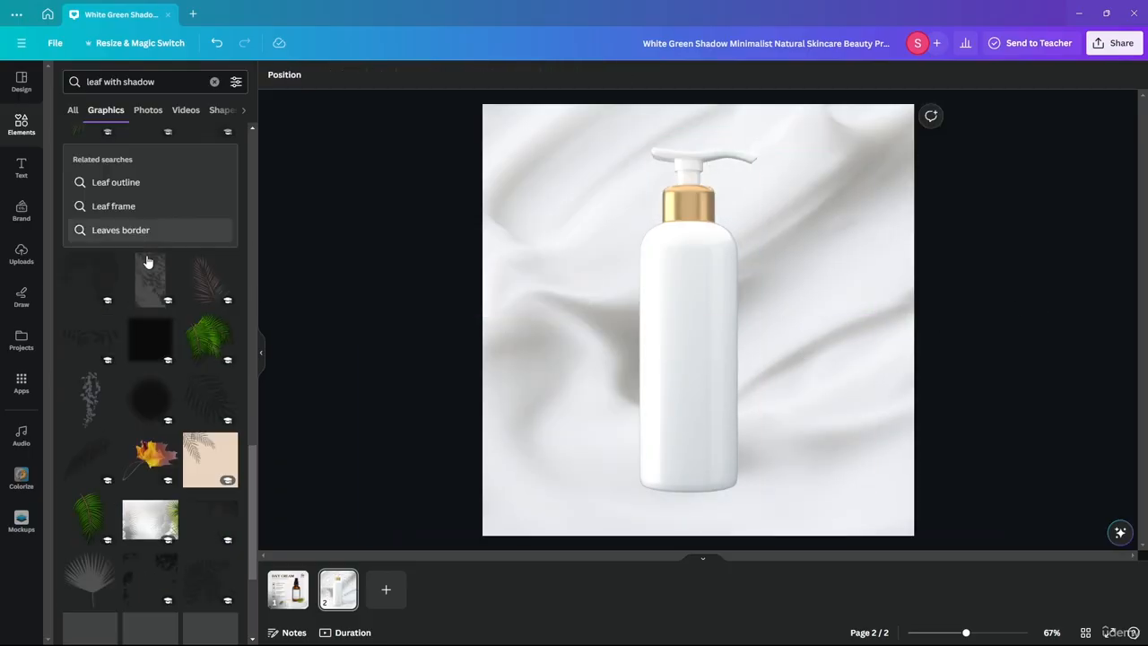
pyautogui.scroll(-2, 113, 265)
pyautogui.scroll(20, 91, 190)
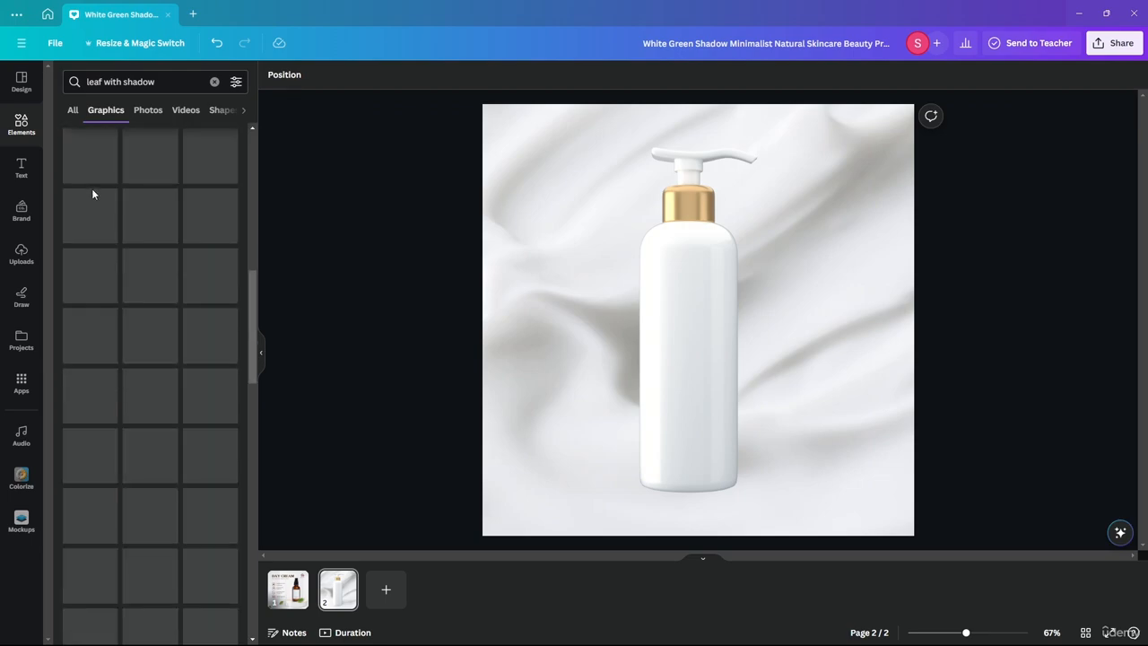
pyautogui.click(214, 81)
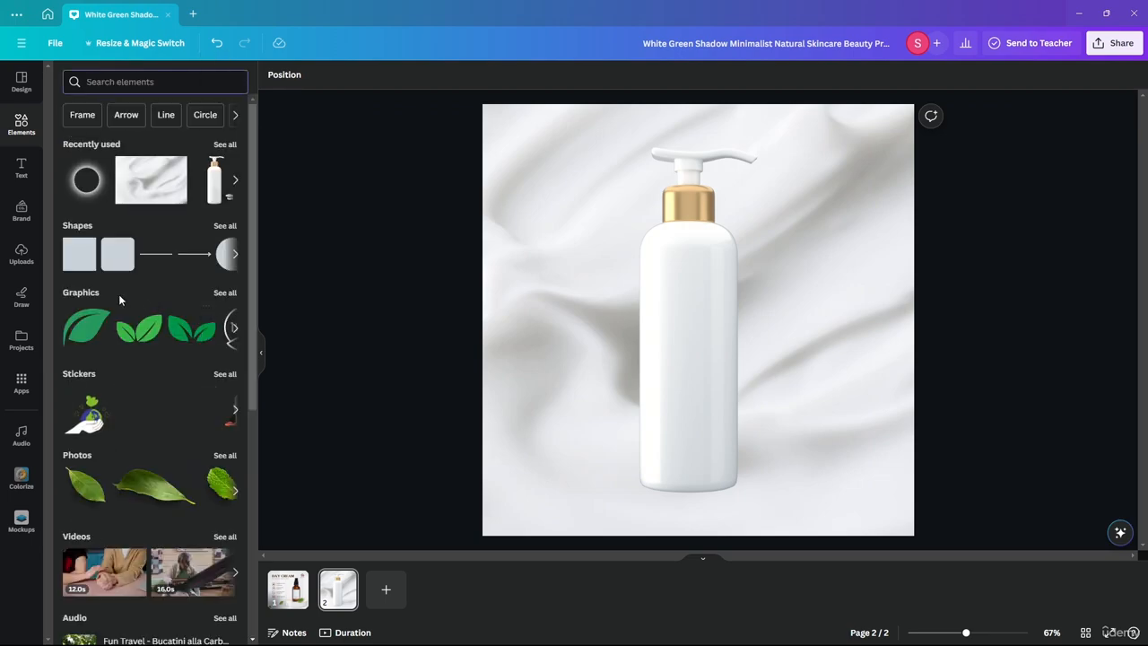
pyautogui.scroll(-10, 157, 335)
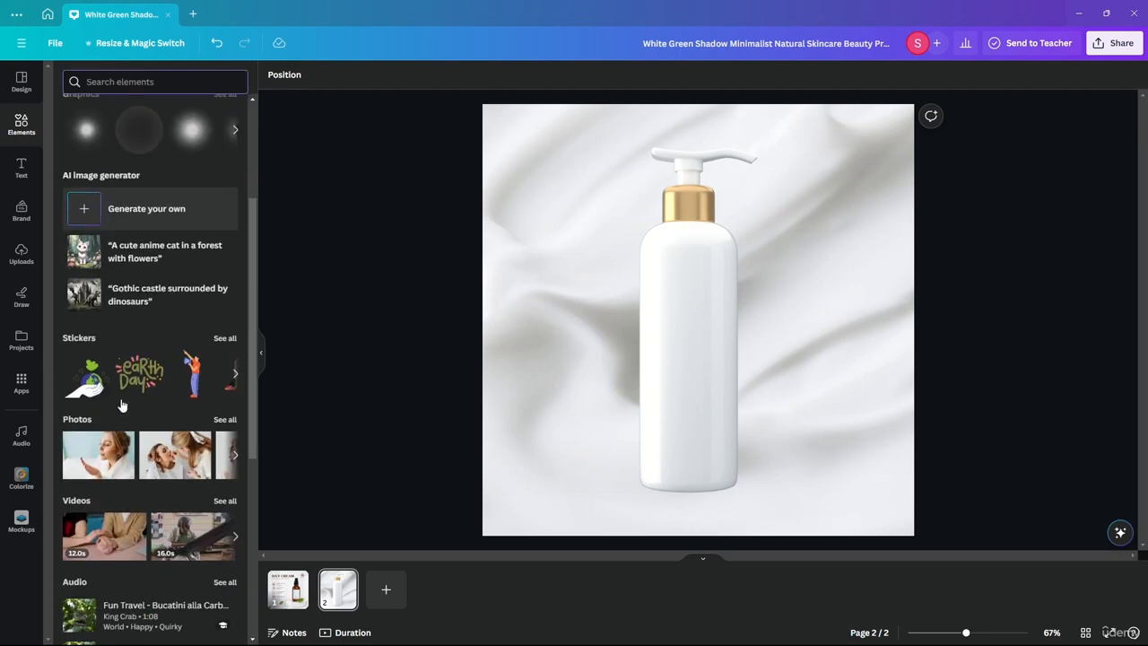
pyautogui.scroll(8, 156, 328)
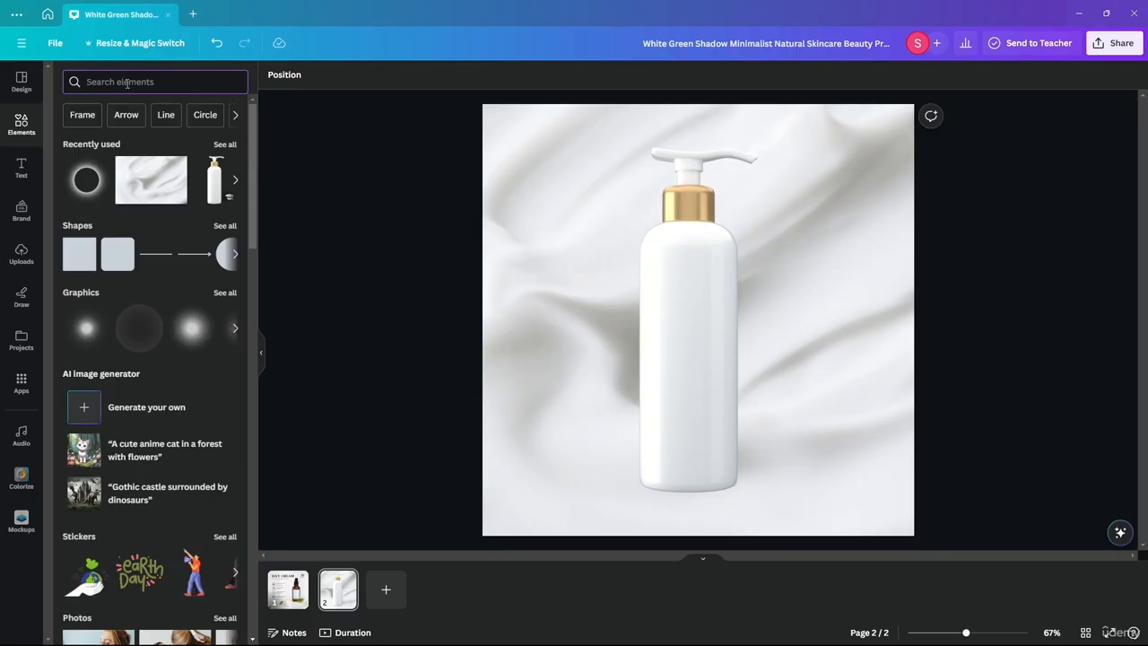
pyautogui.write('leaf')
pyautogui.press('Return')
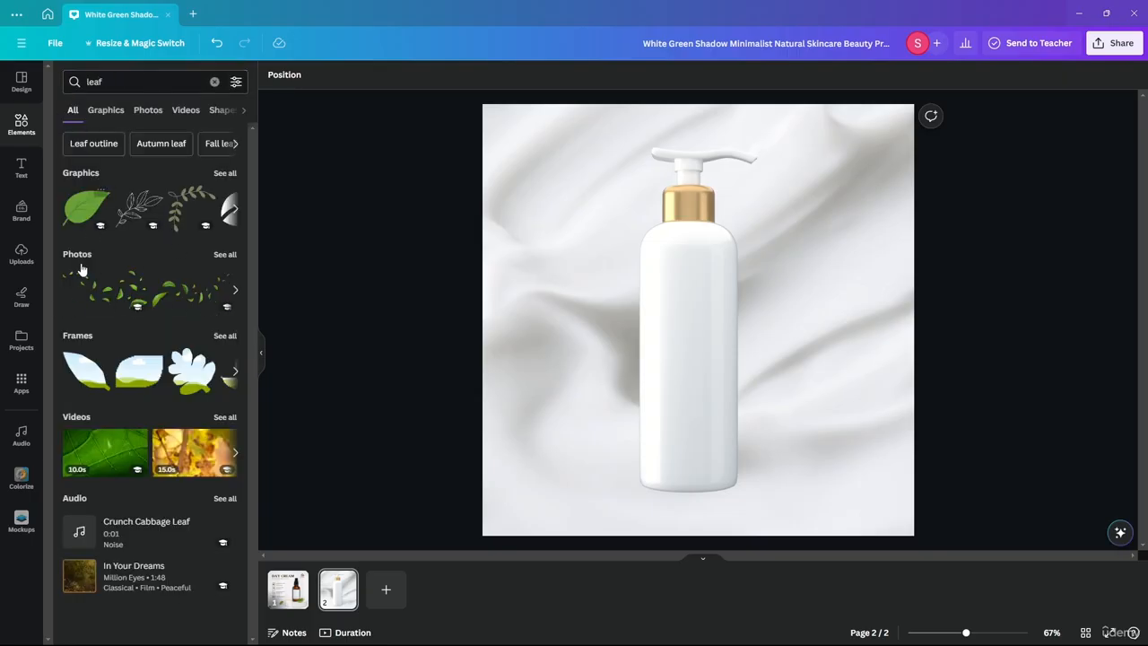
pyautogui.click(218, 256)
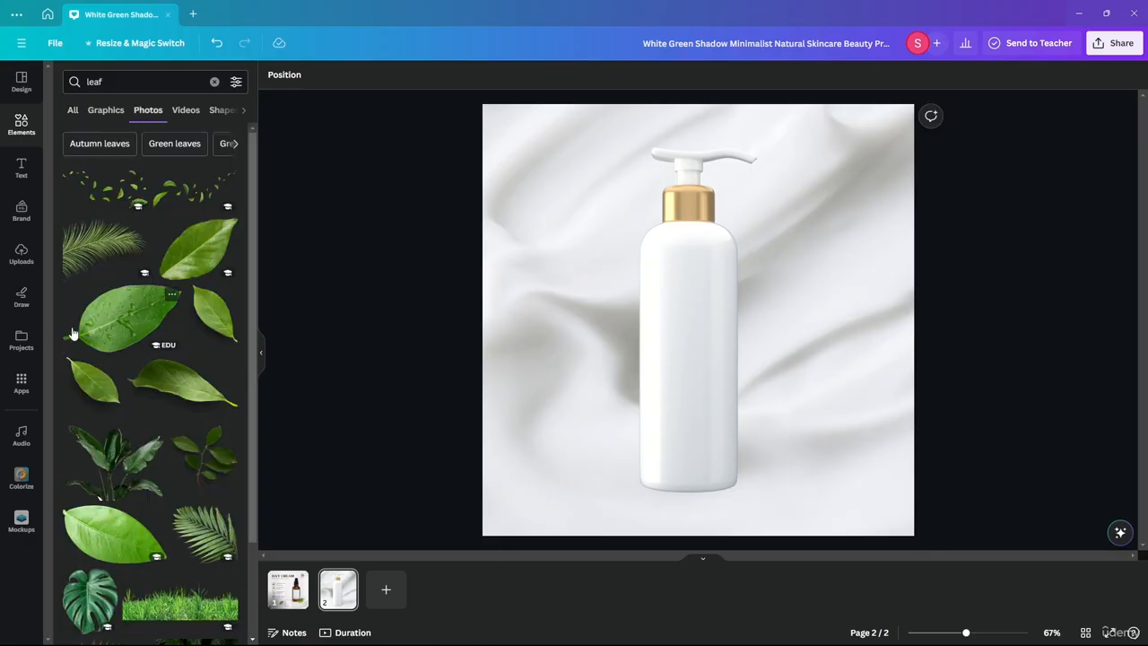
# Add the water-drop green leaf photo, shrink and rotate it, and place it in the page's lower-left corner.
pyautogui.moveTo(73, 333); pyautogui.dragTo(477, 361)
pyautogui.moveTo(77, 312); pyautogui.dragTo(533, 407)
pyautogui.moveTo(660, 484); pyautogui.dragTo(668, 397)
pyautogui.moveTo(839, 274); pyautogui.dragTo(627, 390)
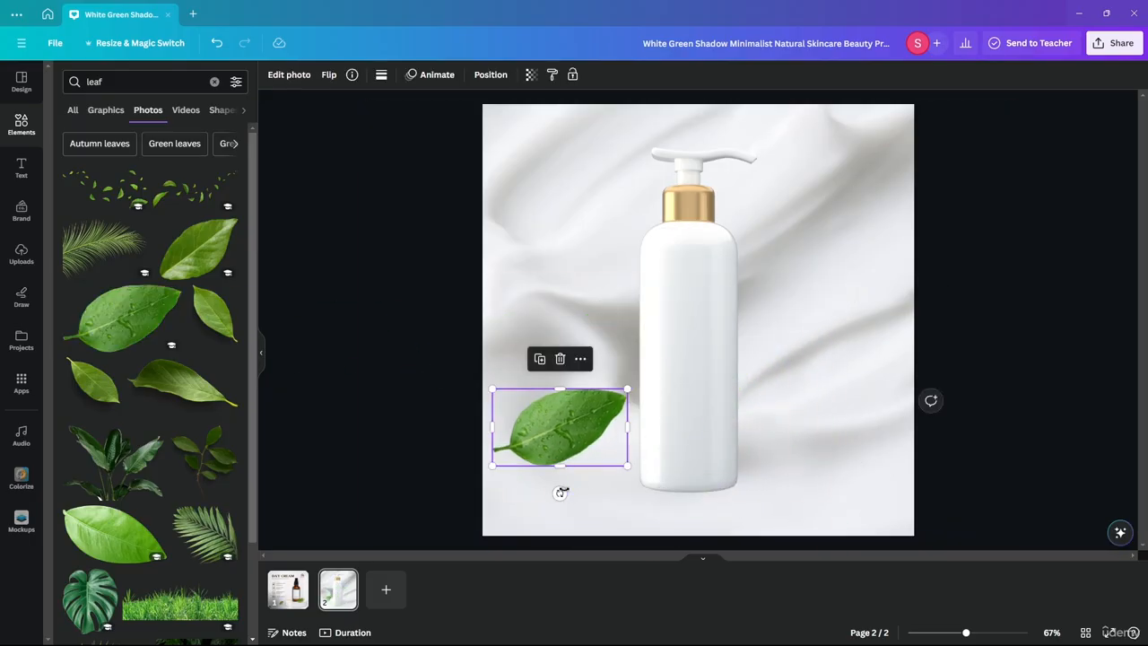
pyautogui.moveTo(561, 493); pyautogui.dragTo(521, 492)
pyautogui.click(559, 297)
# Add the curled dark green leaf photo to the page's lower-right corner, scaled down and rotated so it runs off the edge.
pyautogui.moveTo(180, 384); pyautogui.dragTo(928, 452)
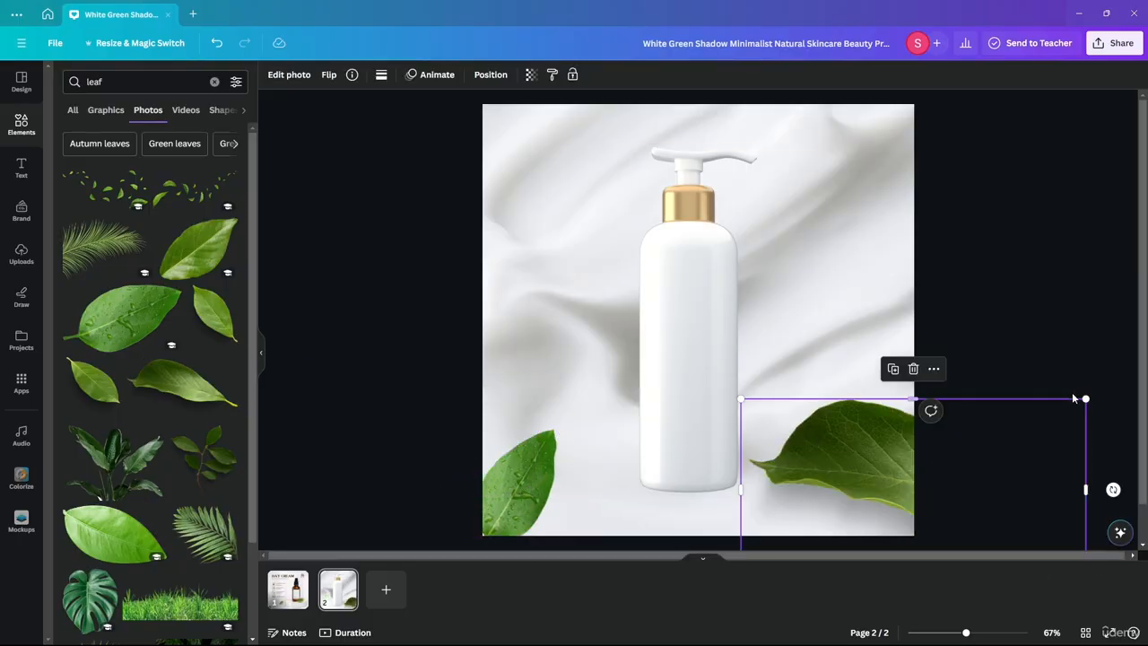
pyautogui.moveTo(1079, 403); pyautogui.dragTo(924, 479)
pyautogui.moveTo(807, 522)
pyautogui.mouseDown()
pyautogui.moveTo(827, 479)
pyautogui.moveTo(776, 502)
pyautogui.moveTo(797, 524)
pyautogui.mouseUp()
pyautogui.scroll(-3, 890, 413)
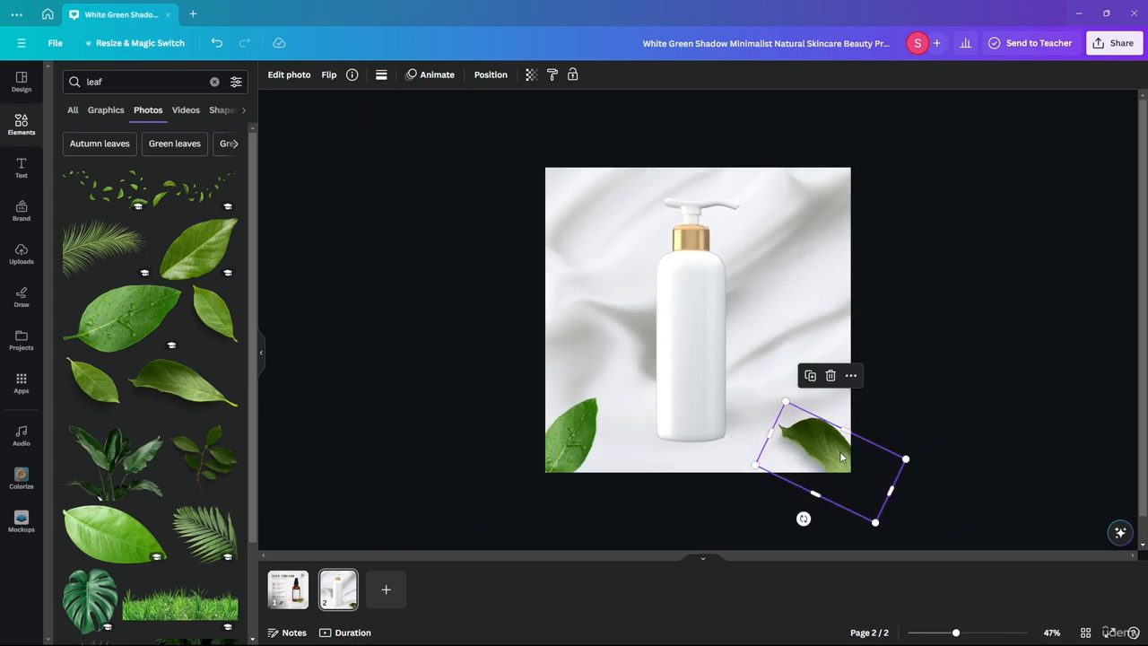
pyautogui.click(935, 306)
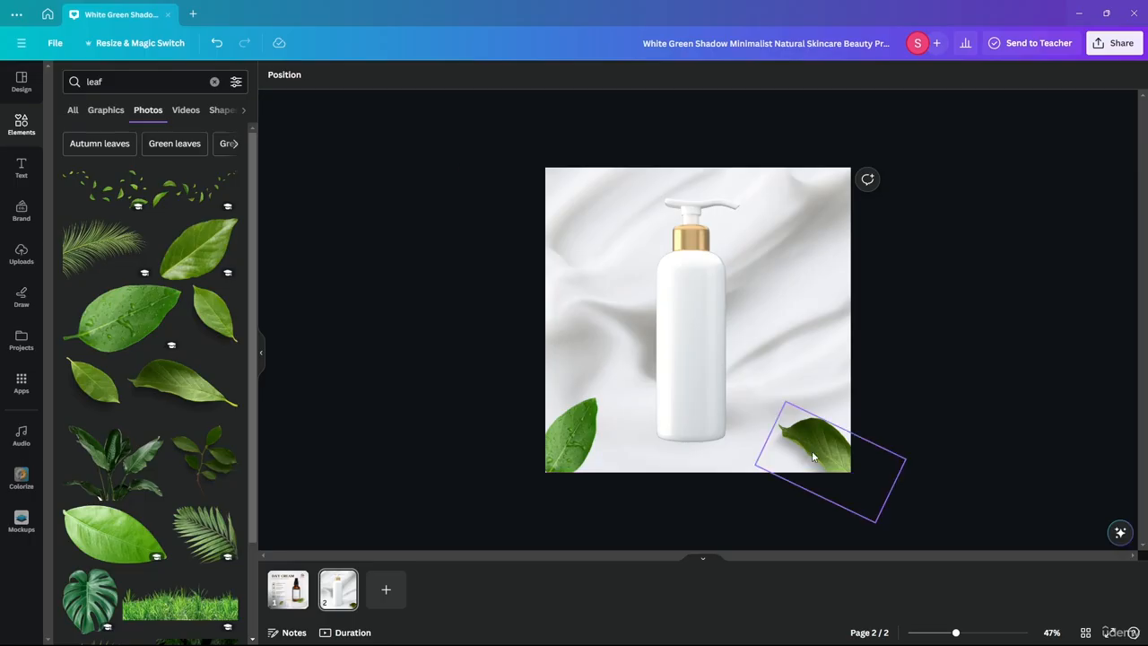
# Move the bottle slightly up along the page's vertical centre line.
pyautogui.moveTo(688, 388); pyautogui.dragTo(687, 374)
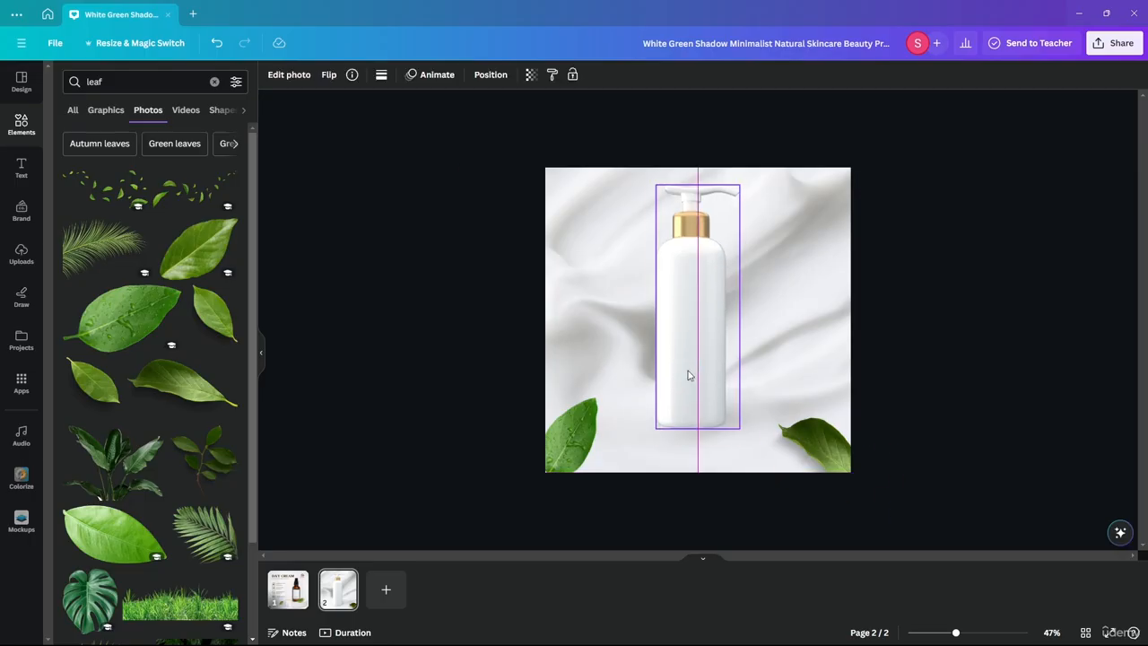
pyautogui.click(935, 403)
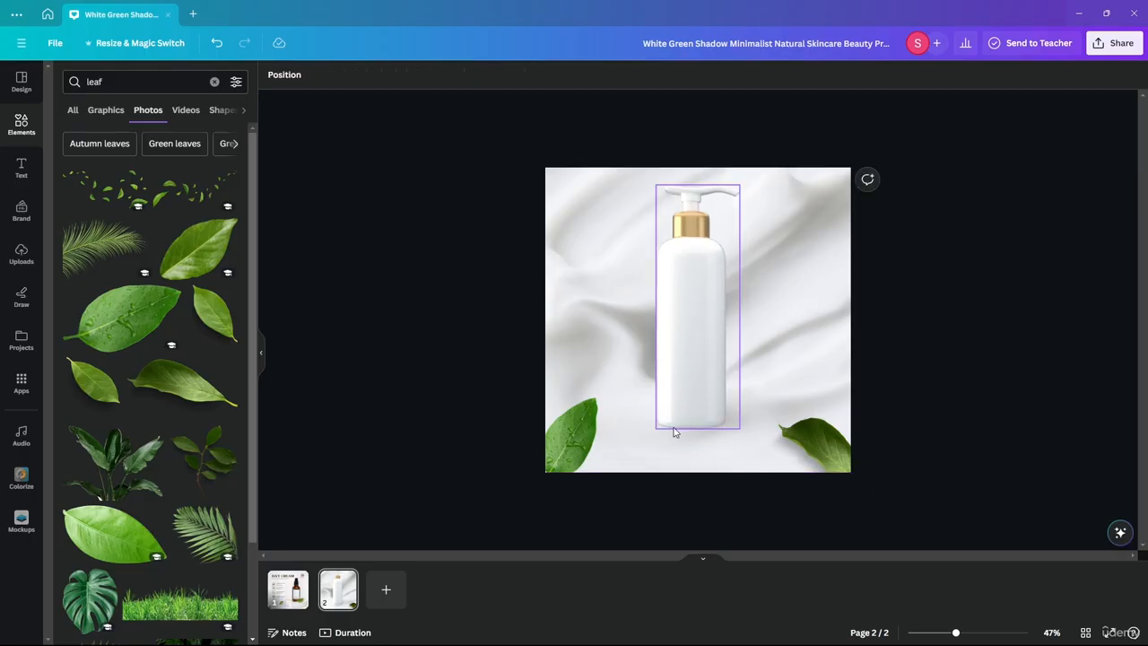
pyautogui.scroll(-3, 115, 278)
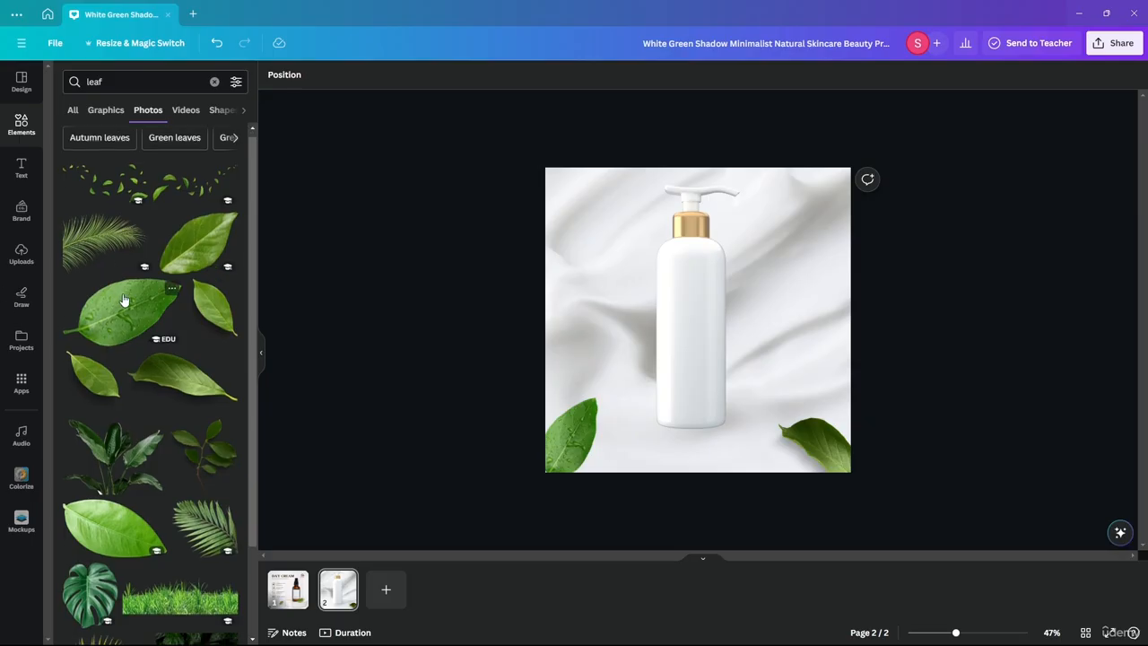
# Look through the filters, effects and apps offered for editing the bottle photo.
pyautogui.click(682, 333)
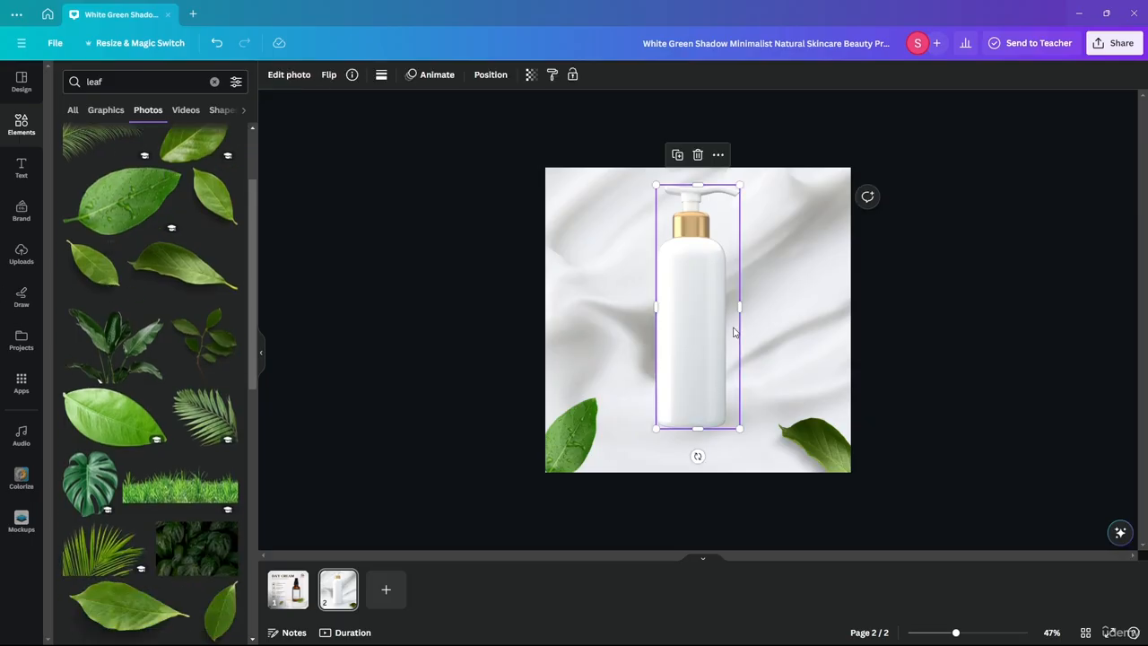
pyautogui.click(288, 77)
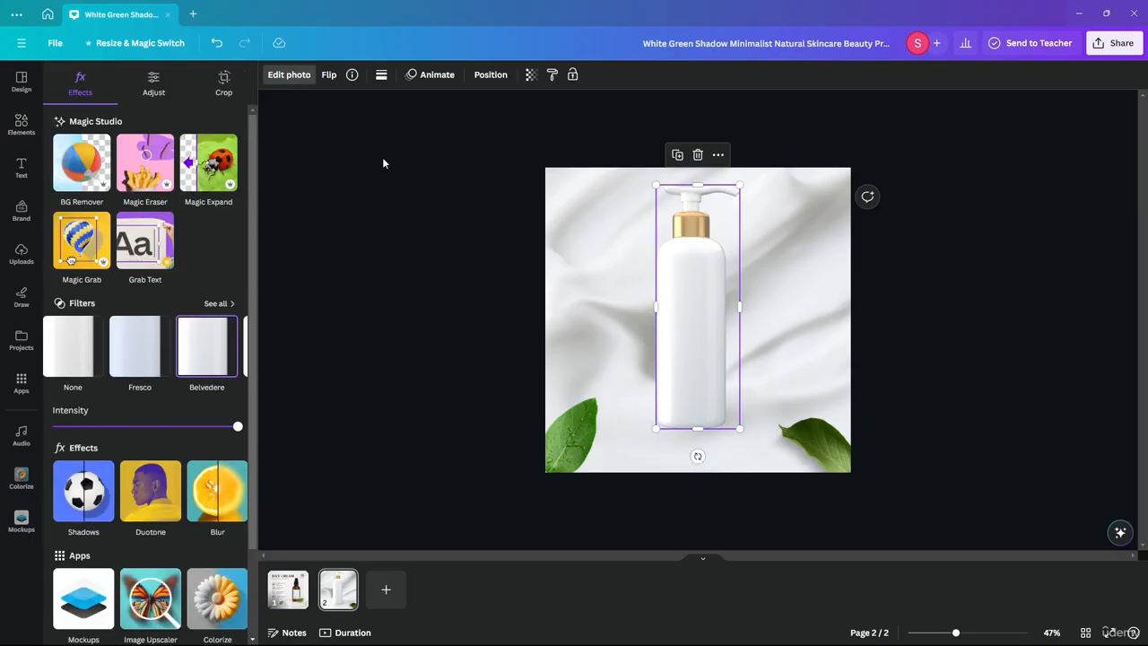
pyautogui.click(232, 346)
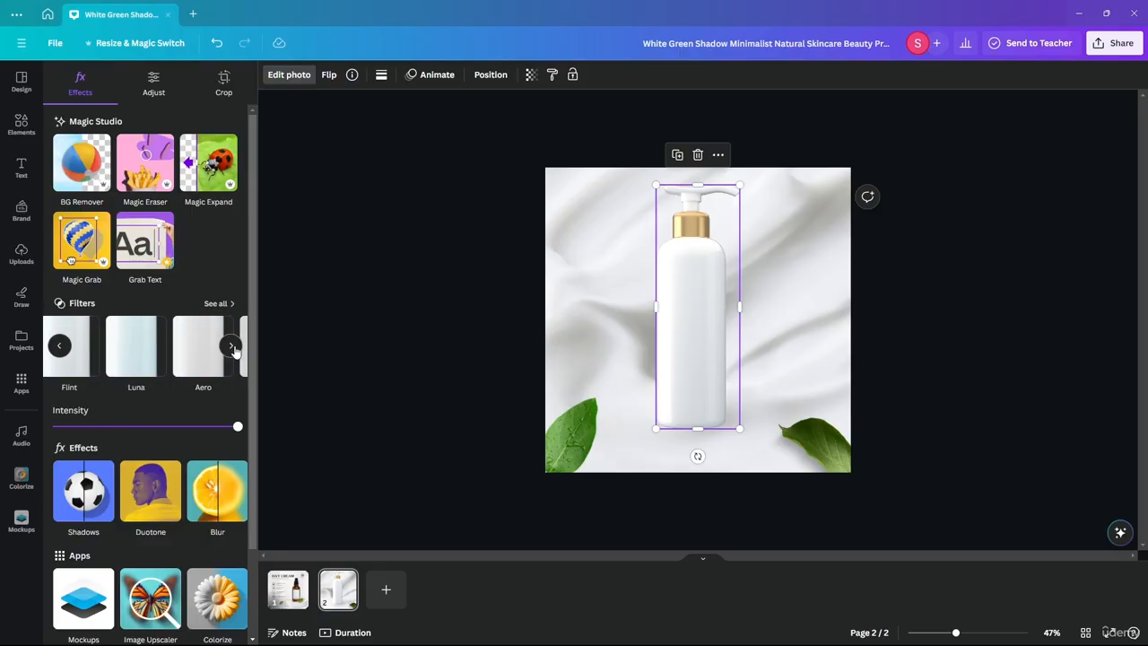
pyautogui.click(232, 347)
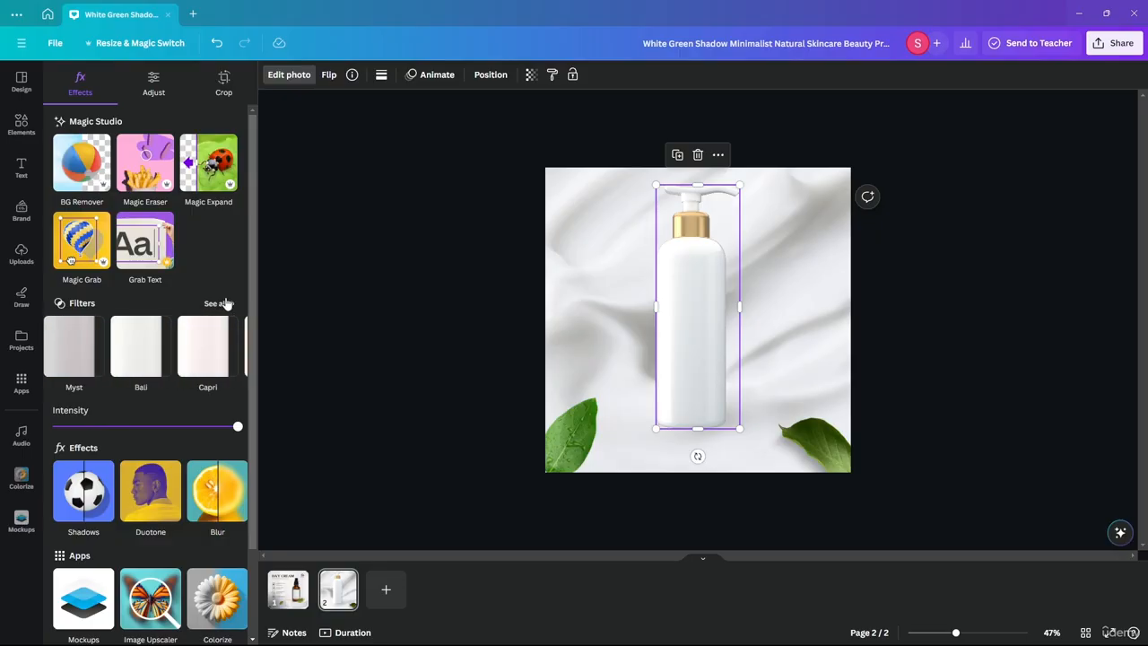
pyautogui.click(227, 491)
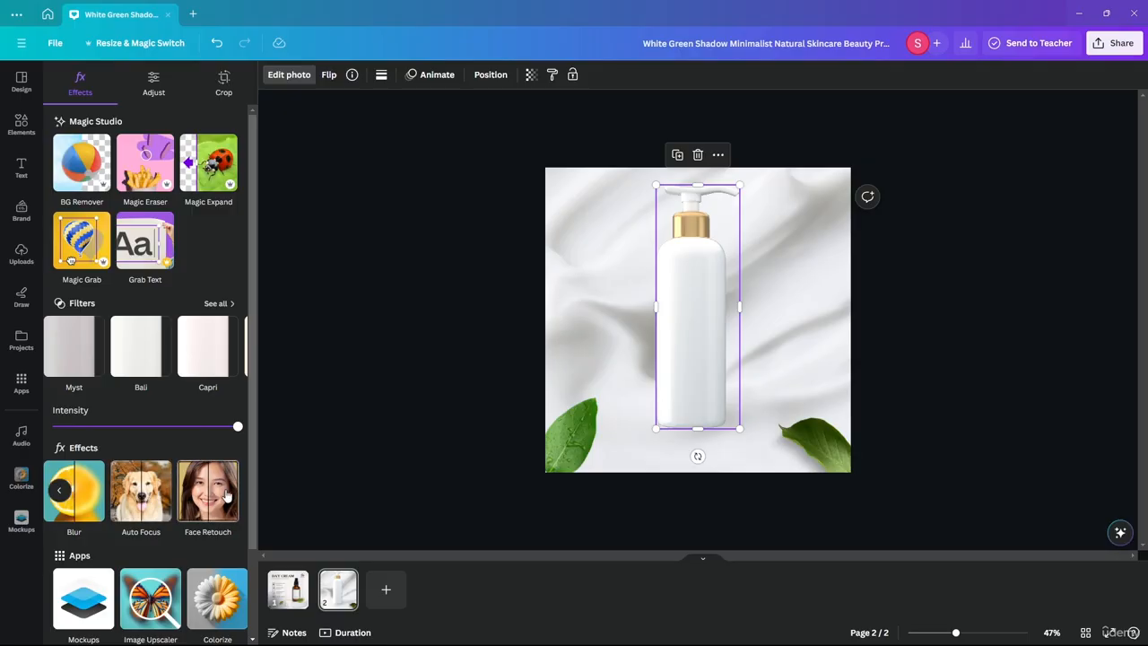
pyautogui.scroll(-2, 147, 504)
pyautogui.click(230, 502)
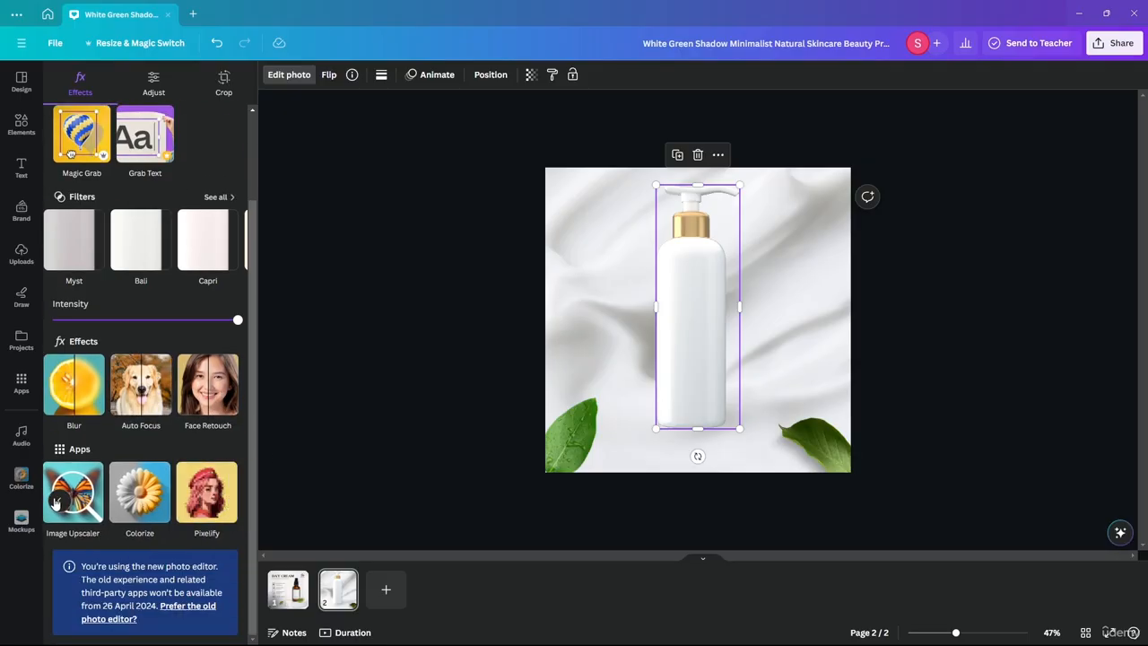
pyautogui.click(55, 504)
pyautogui.scroll(2, 56, 502)
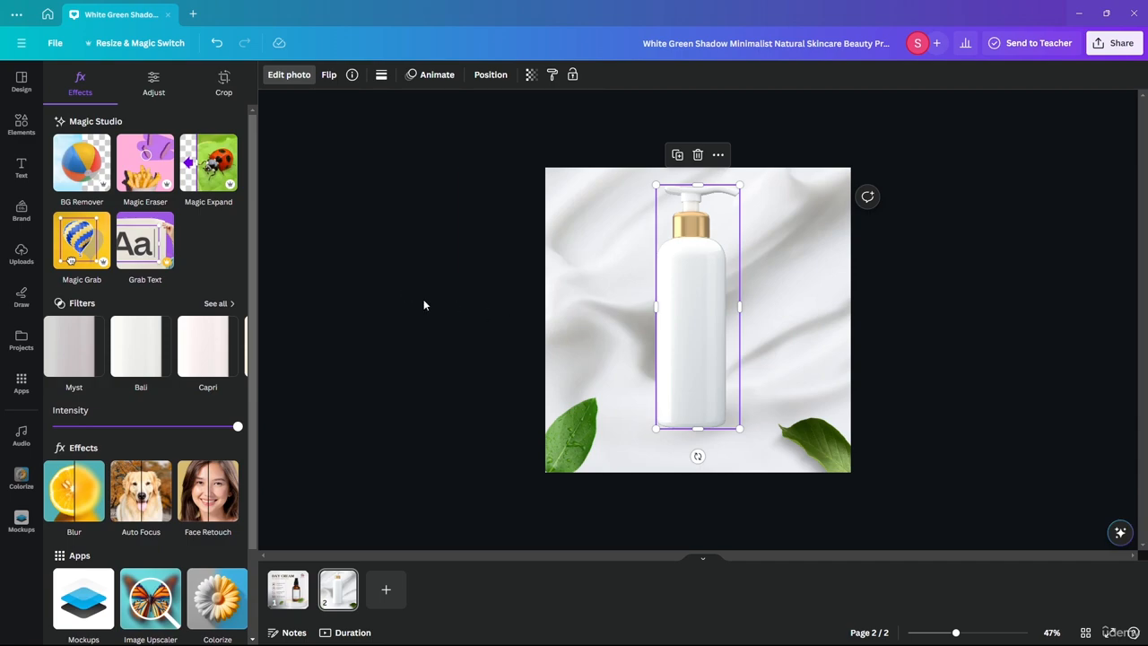
pyautogui.click(22, 126)
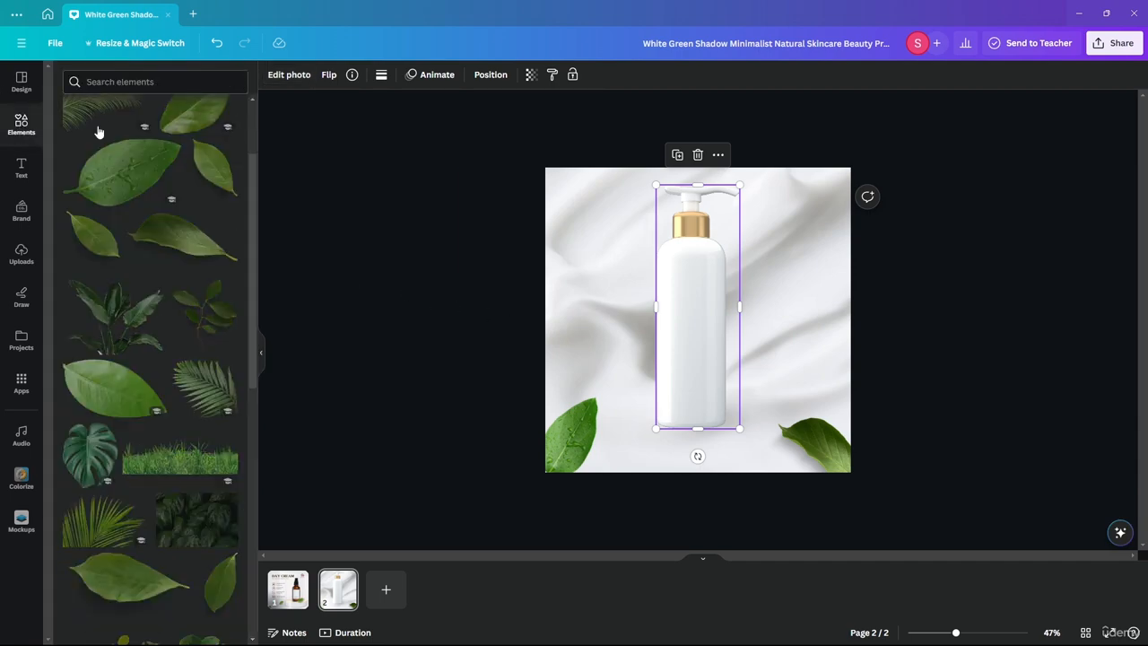
pyautogui.click(224, 144)
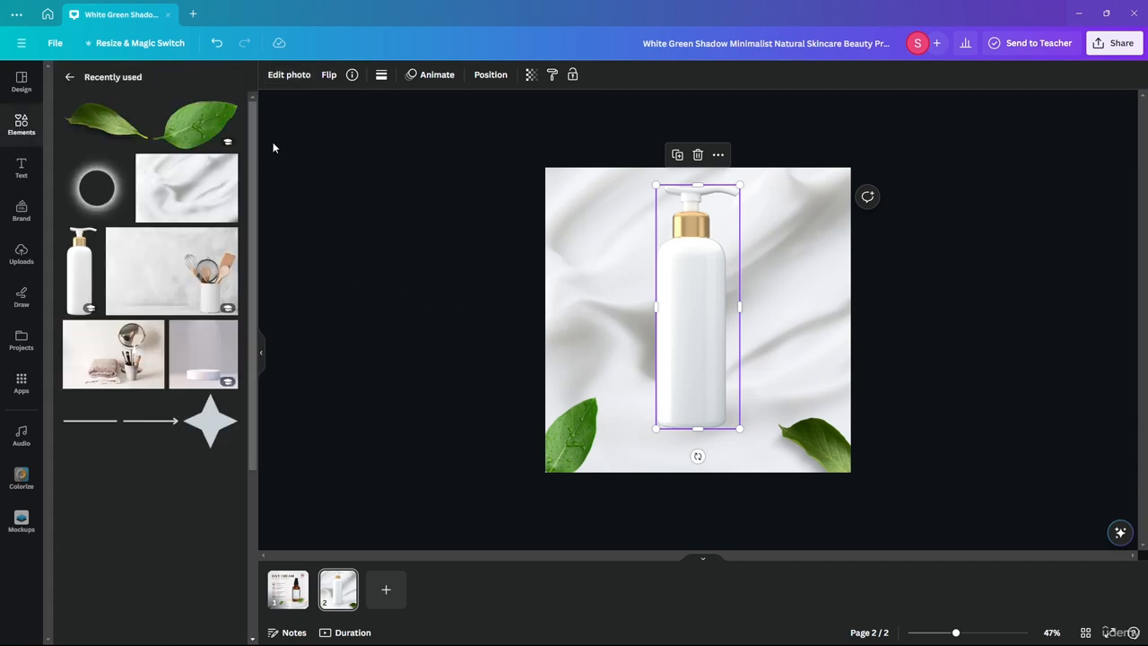
pyautogui.click(103, 121)
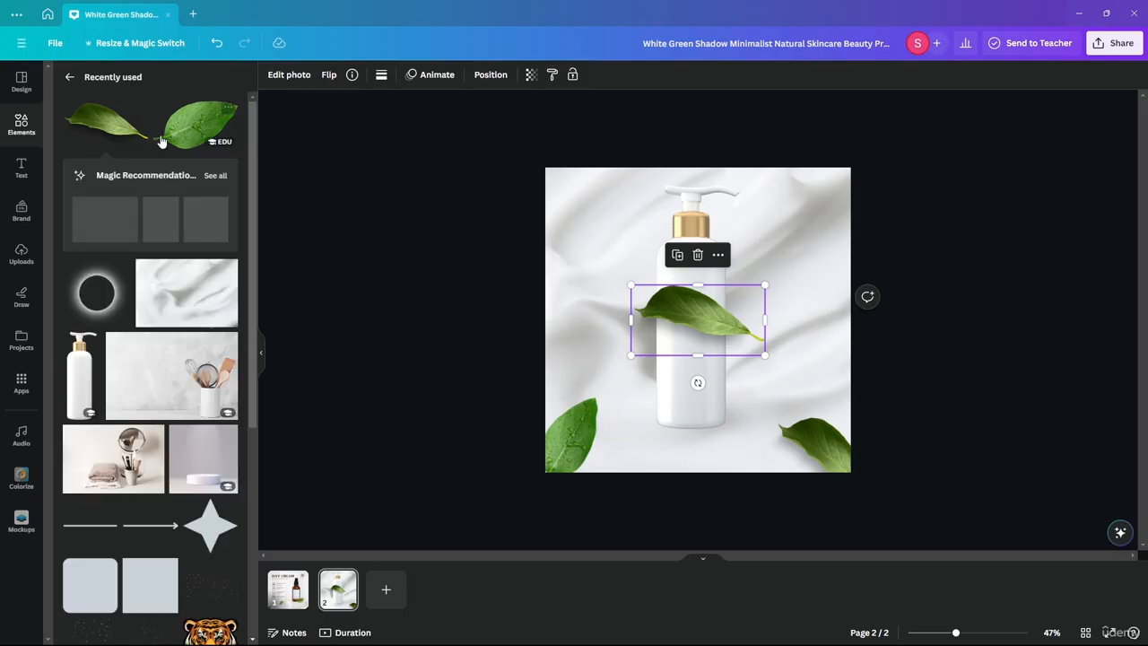
pyautogui.press('Delete')
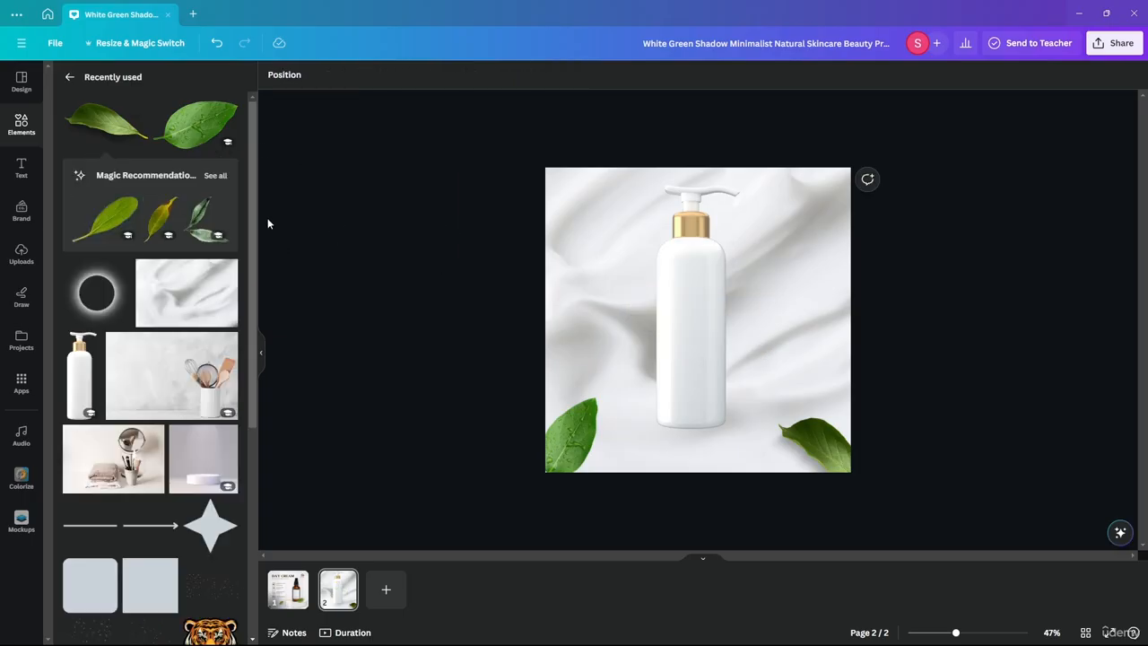
pyautogui.click(70, 77)
# Search the elements library for "leaf" again and open the full set of photo results.
pyautogui.click(81, 81)
pyautogui.write('leaf')
pyautogui.press('Return')
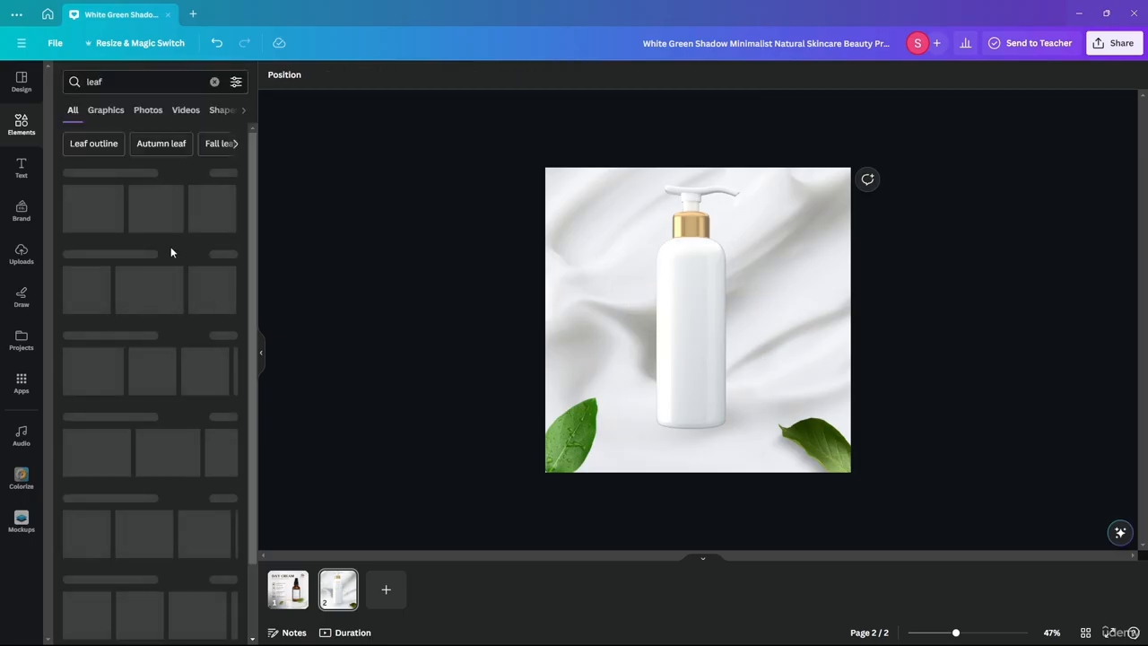
pyautogui.click(225, 254)
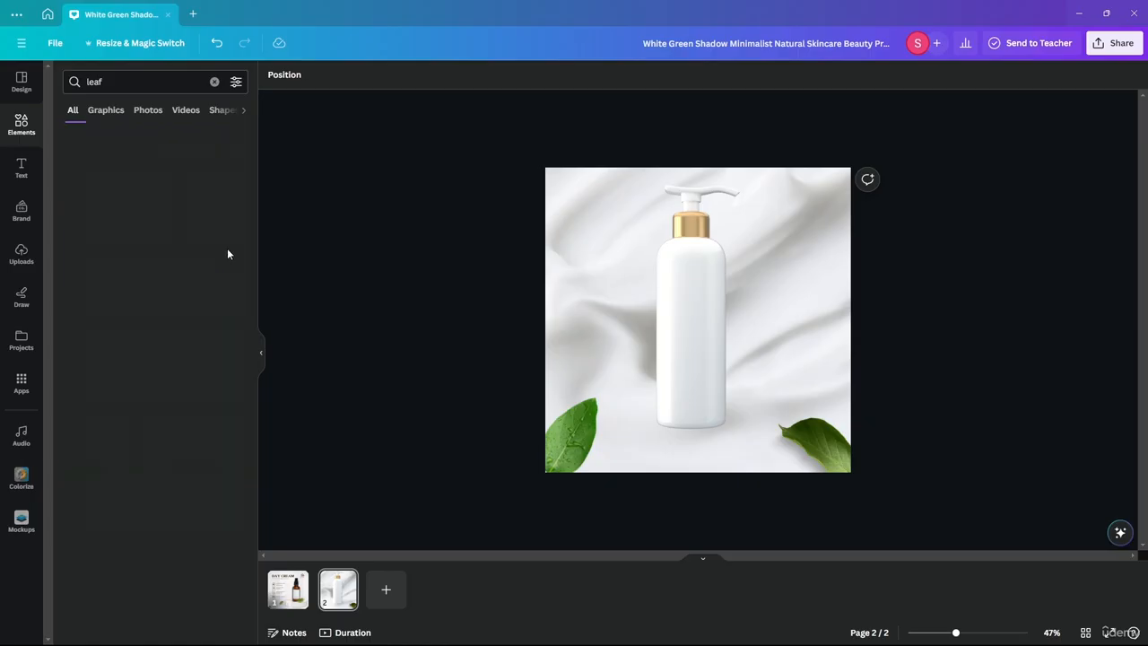
# Add the smooth bright green leaf photo near the page's upper-left area, reduced in size and tilted beside the bottle.
pyautogui.scroll(-3, 161, 241)
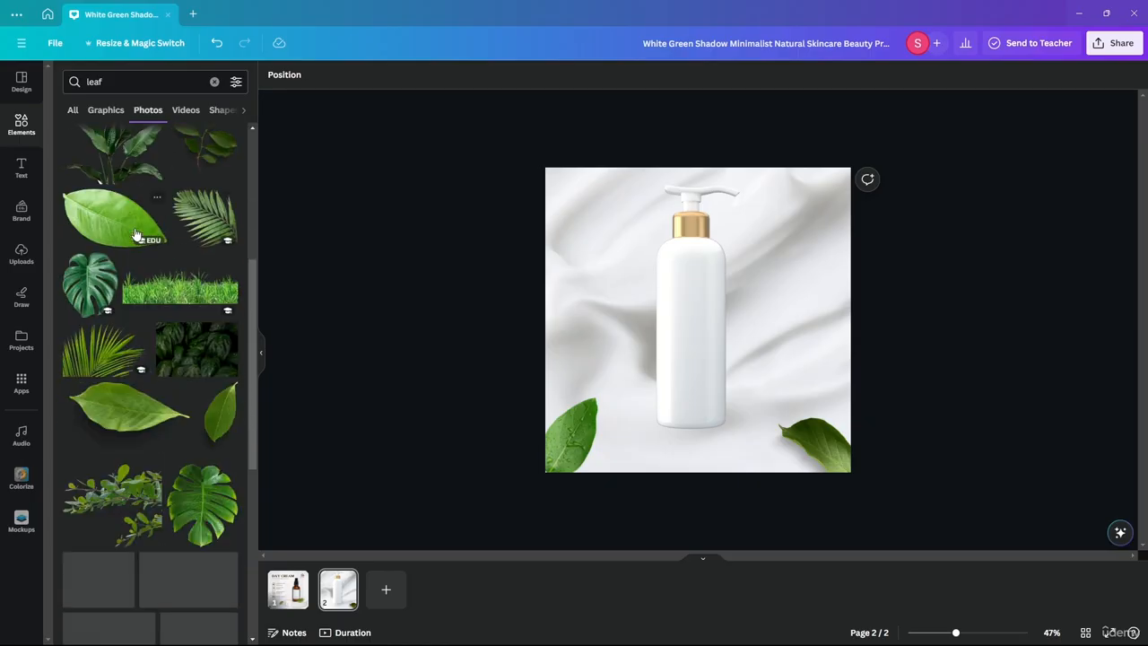
pyautogui.moveTo(134, 231); pyautogui.dragTo(558, 247)
pyautogui.moveTo(102, 232); pyautogui.dragTo(592, 282)
pyautogui.moveTo(798, 377); pyautogui.dragTo(565, 310)
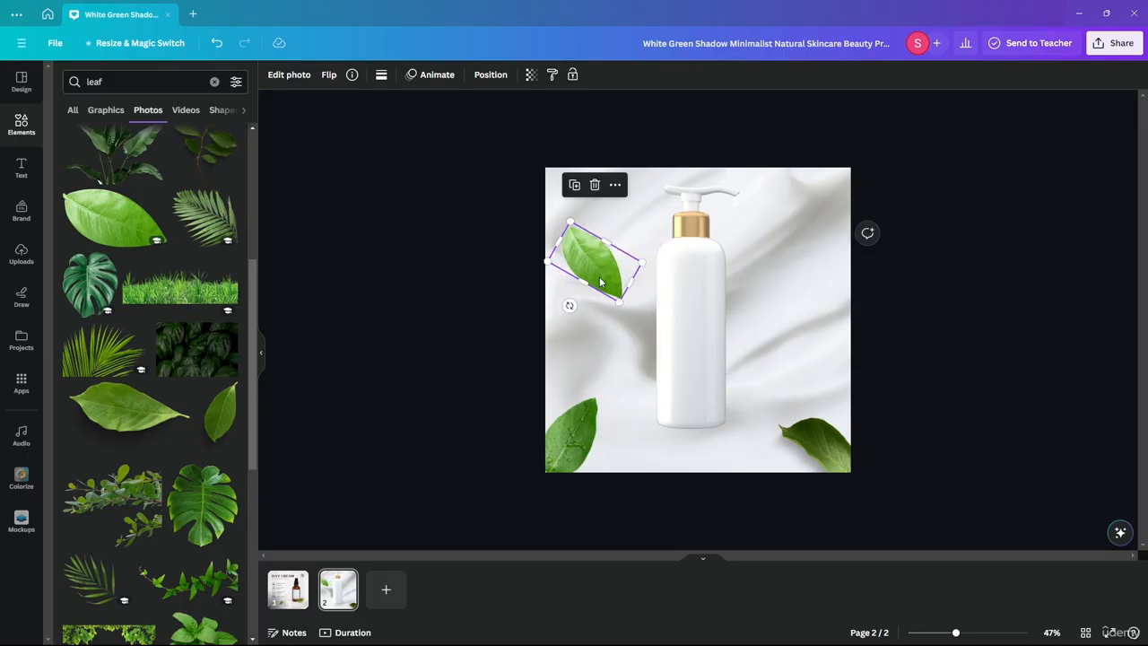
# Move the bright leaf to the page's lower-left corner and add the palm leaf photo, reduced and tilted, at the lower-right corner.
pyautogui.moveTo(596, 273); pyautogui.dragTo(597, 476)
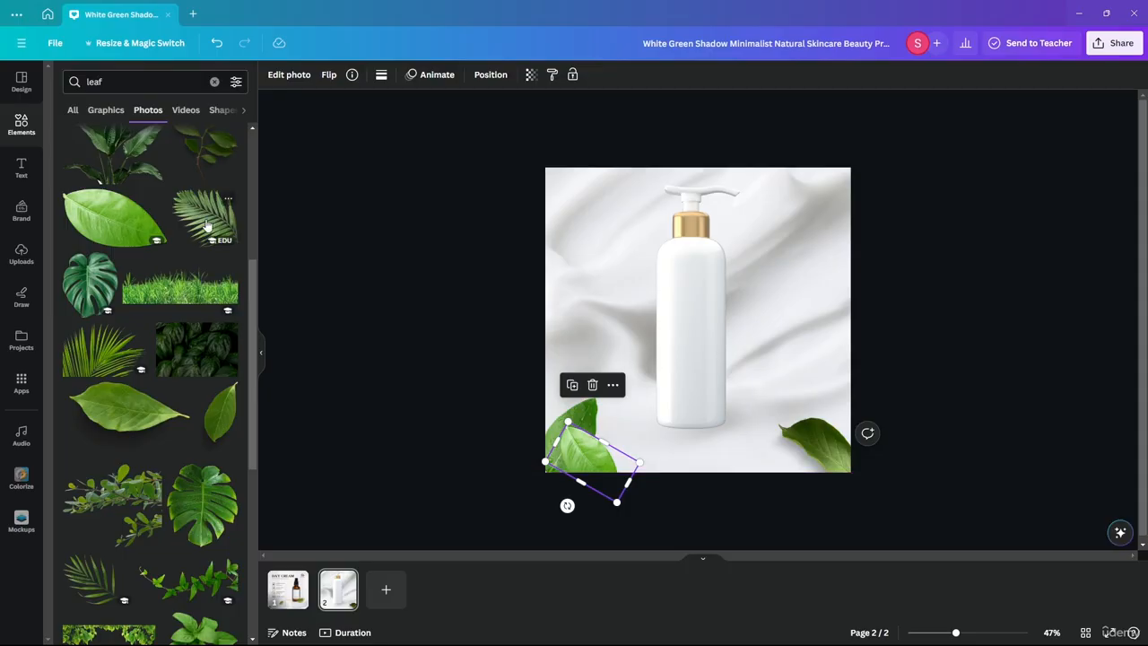
pyautogui.moveTo(205, 220); pyautogui.dragTo(752, 246)
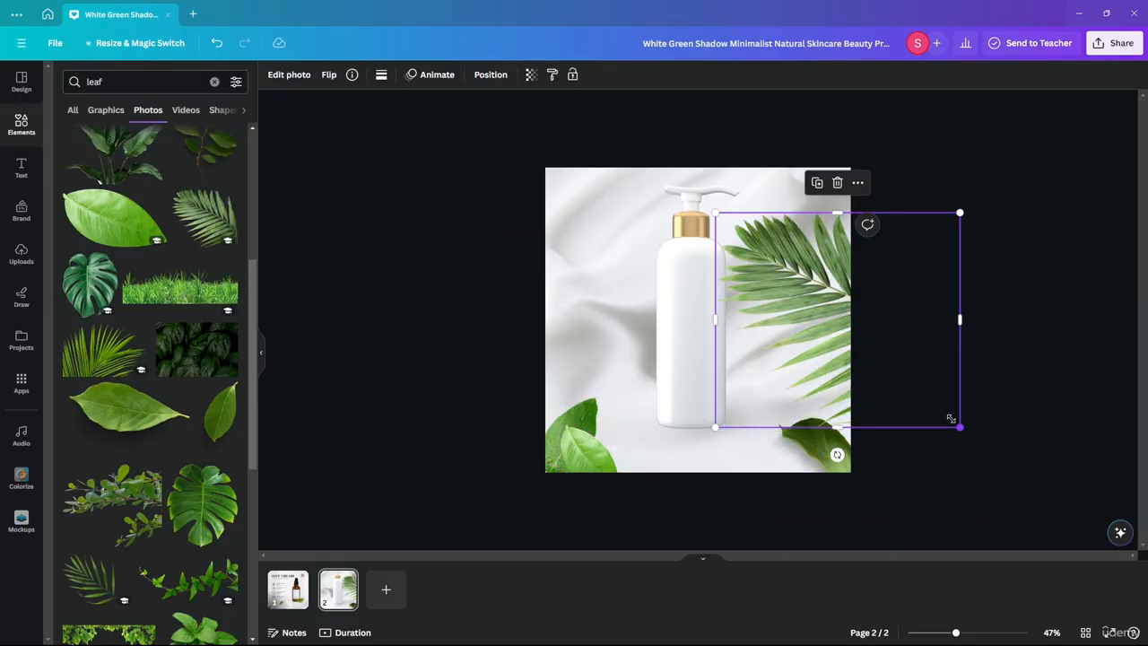
pyautogui.moveTo(960, 427); pyautogui.dragTo(840, 323)
pyautogui.moveTo(809, 283); pyautogui.dragTo(850, 453)
pyautogui.moveTo(819, 512); pyautogui.dragTo(744, 504)
pyautogui.moveTo(823, 456); pyautogui.dragTo(789, 461)
pyautogui.click(1032, 349)
# Add the monstera leaf photo, reduced in size and tilted, and send it behind the bottle.
pyautogui.moveTo(90, 287); pyautogui.dragTo(610, 249)
pyautogui.moveTo(684, 479); pyautogui.dragTo(565, 452)
pyautogui.moveTo(844, 317); pyautogui.dragTo(662, 335)
pyautogui.moveTo(615, 341); pyautogui.dragTo(662, 303)
pyautogui.hotkey('ctrl', '[')
pyautogui.click(854, 306)
pyautogui.moveTo(629, 363); pyautogui.dragTo(607, 318)
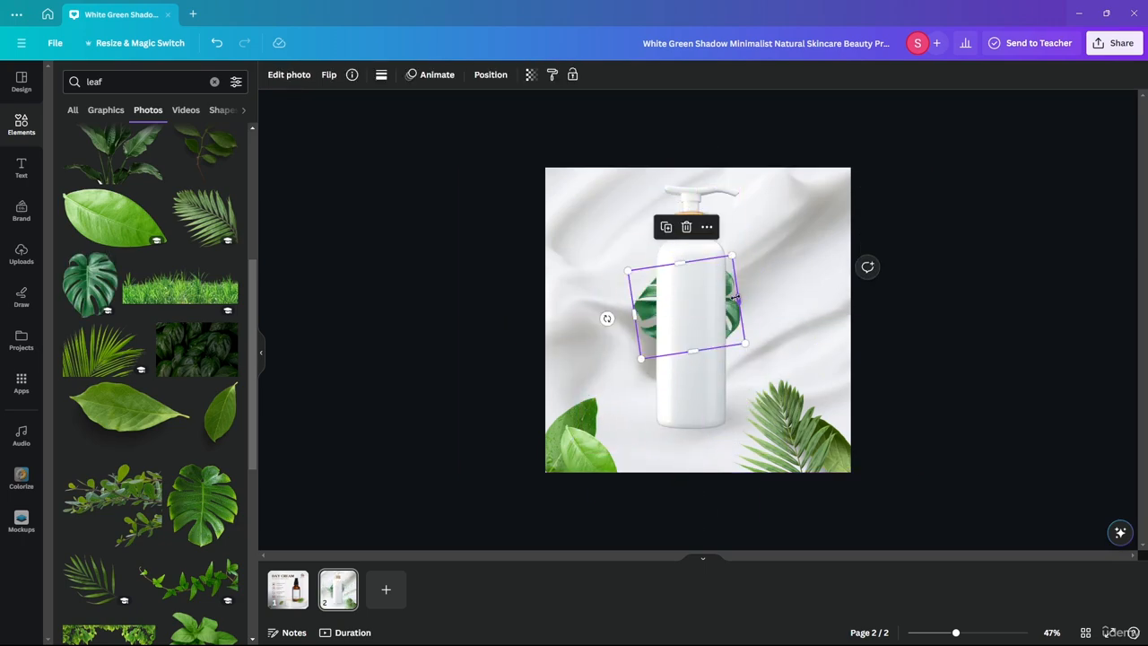
# Tilt the monstera leaf further, try it behind the pump and place it in the page's upper-right corner.
pyautogui.moveTo(739, 298); pyautogui.dragTo(732, 231)
pyautogui.moveTo(594, 247); pyautogui.dragTo(593, 315)
pyautogui.click(965, 300)
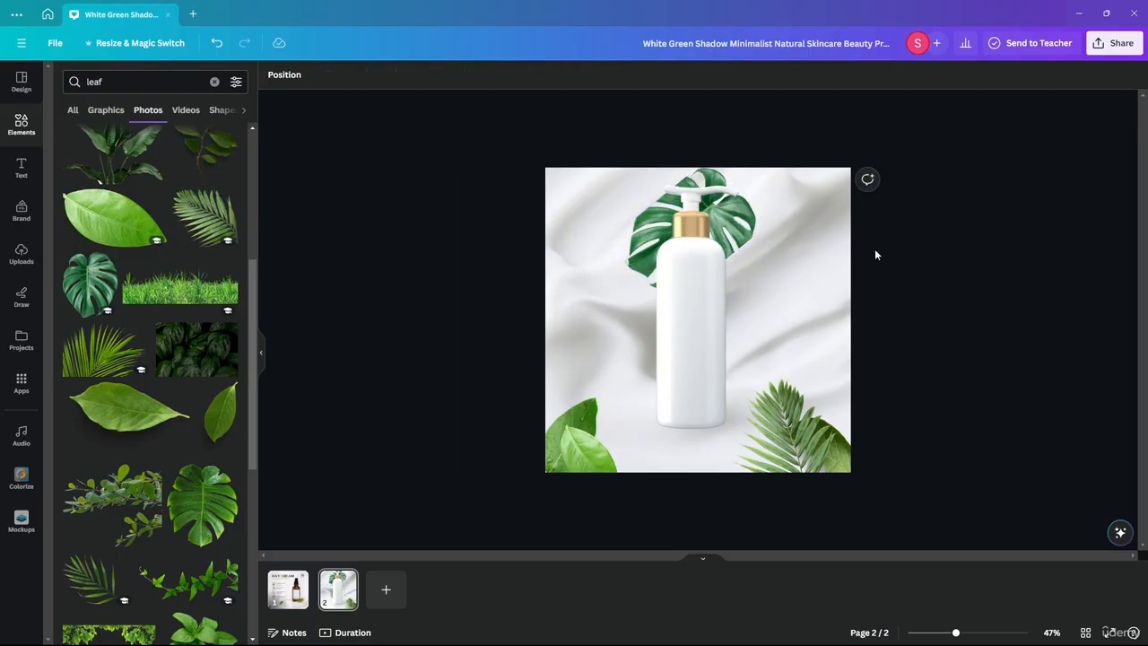
pyautogui.hotkey('ctrl', 'z')
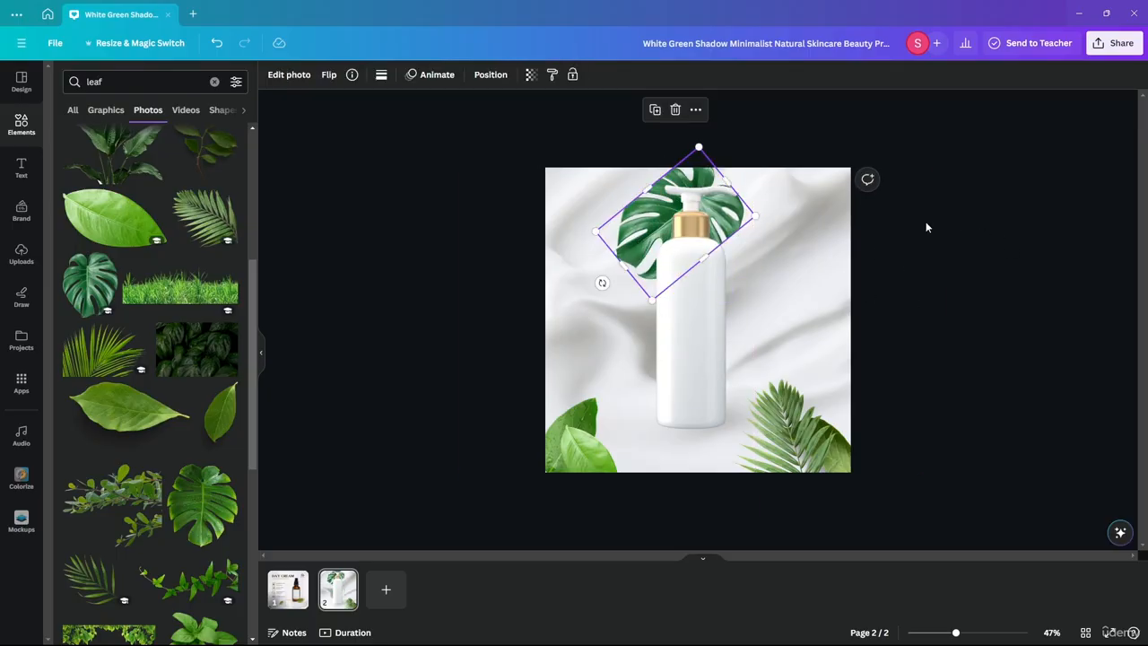
pyautogui.click(487, 170)
pyautogui.moveTo(618, 228); pyautogui.dragTo(791, 209)
pyautogui.click(986, 289)
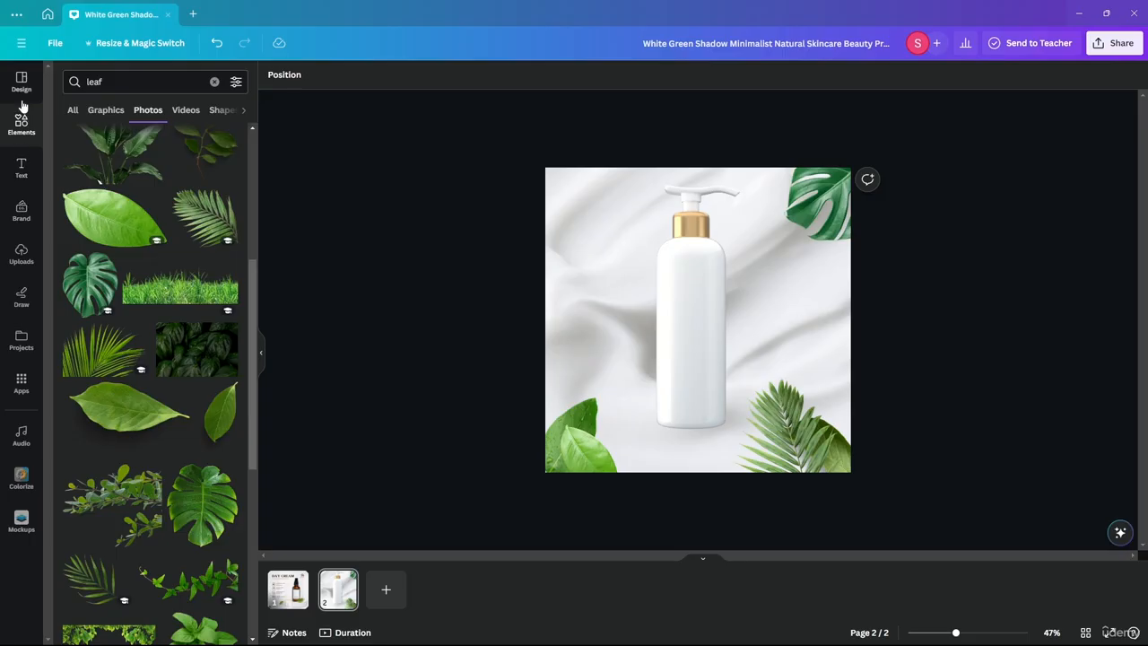
# Add a square shape as a green full-width band across the page's middle and send it behind the bottle and leaves.
pyautogui.click(216, 82)
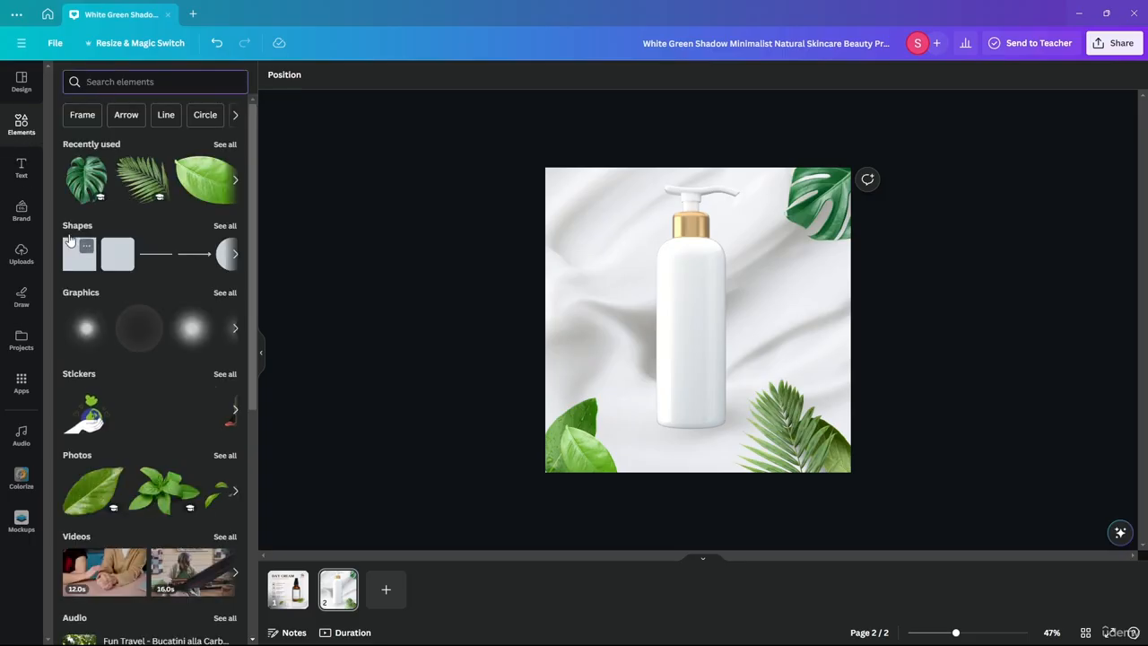
pyautogui.moveTo(79, 254); pyautogui.dragTo(850, 298)
pyautogui.moveTo(699, 341); pyautogui.dragTo(701, 395)
pyautogui.moveTo(767, 319); pyautogui.dragTo(766, 314)
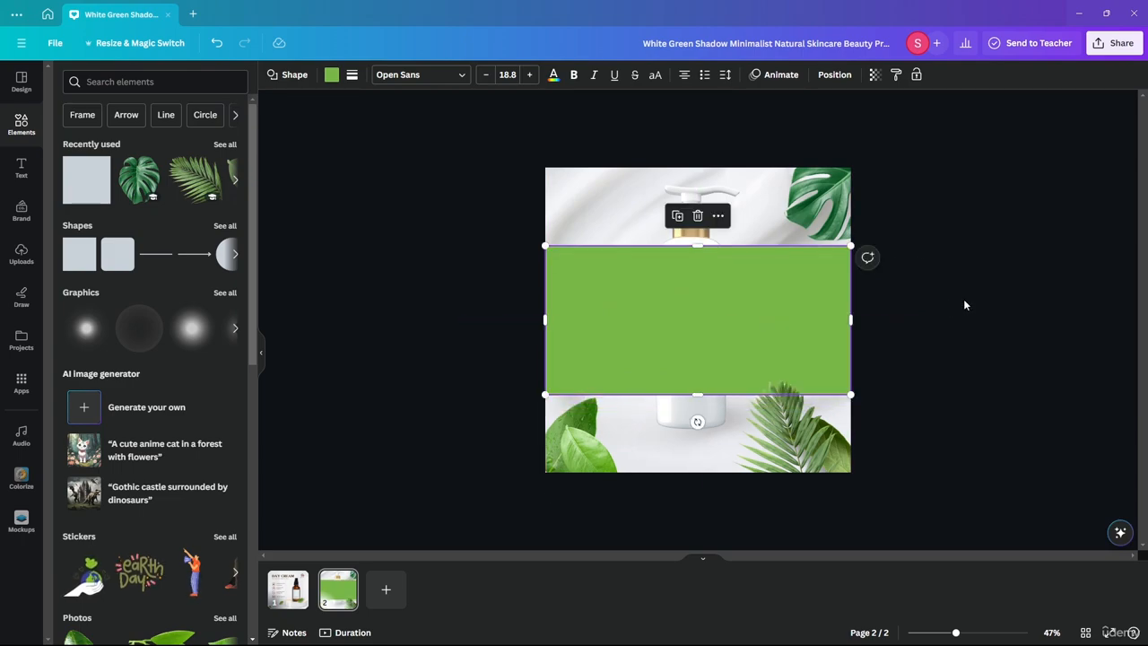
pyautogui.hotkey('ctrl', '[')
pyautogui.click(990, 320)
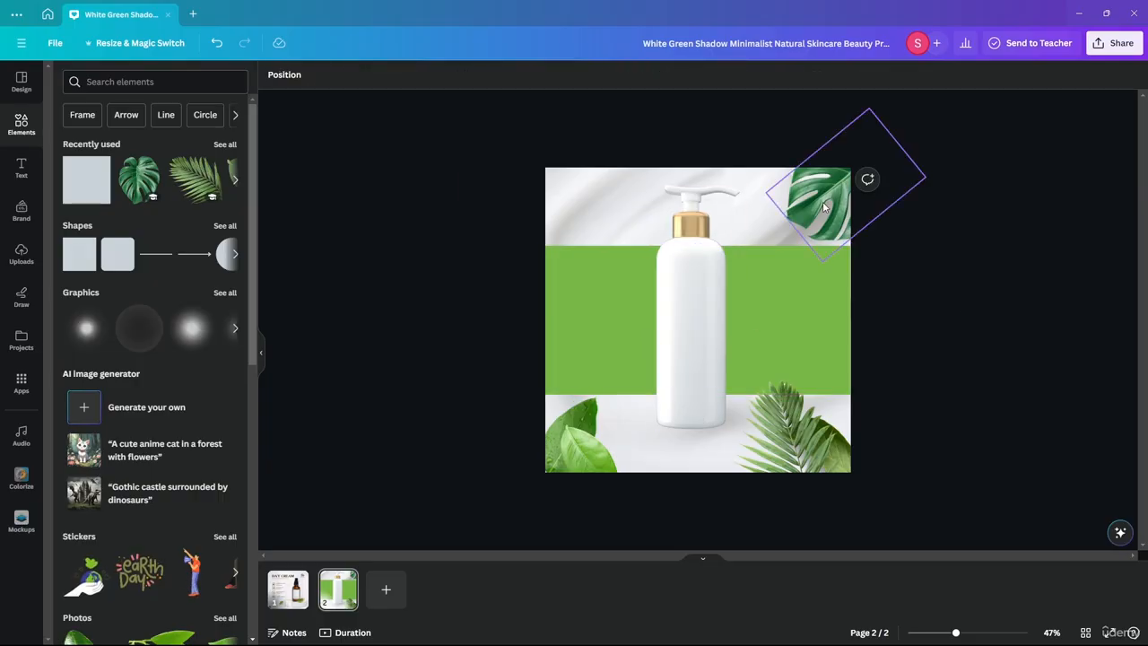
# Try the monstera leaf in the page's upper-left corner and delete it.
pyautogui.moveTo(823, 206); pyautogui.dragTo(563, 224)
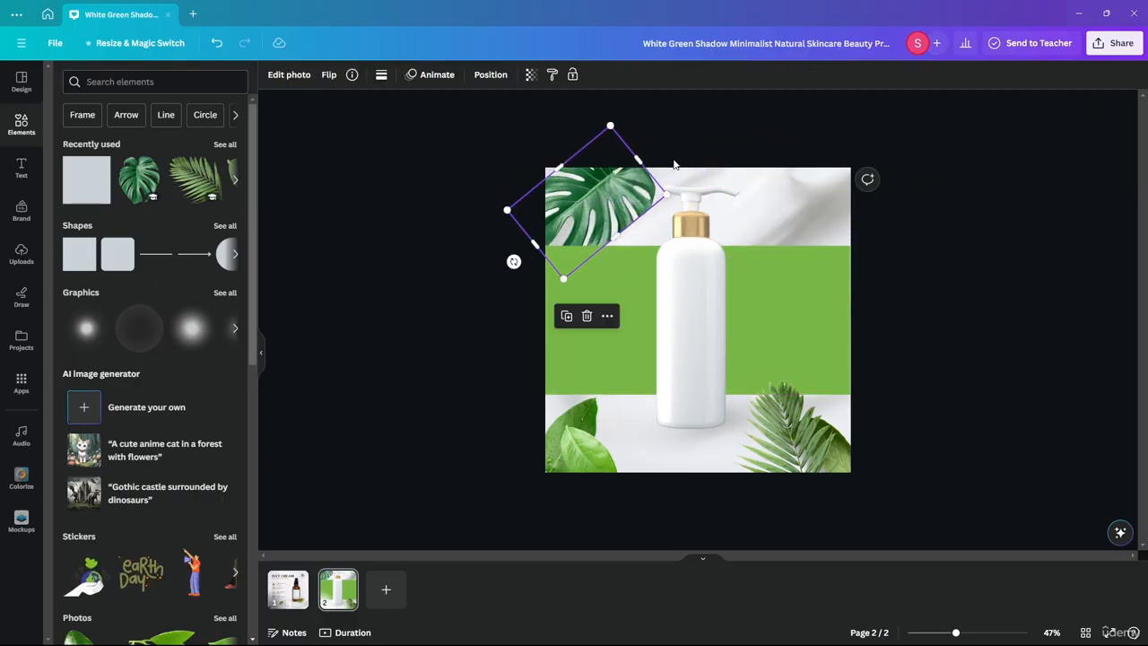
pyautogui.press('Delete')
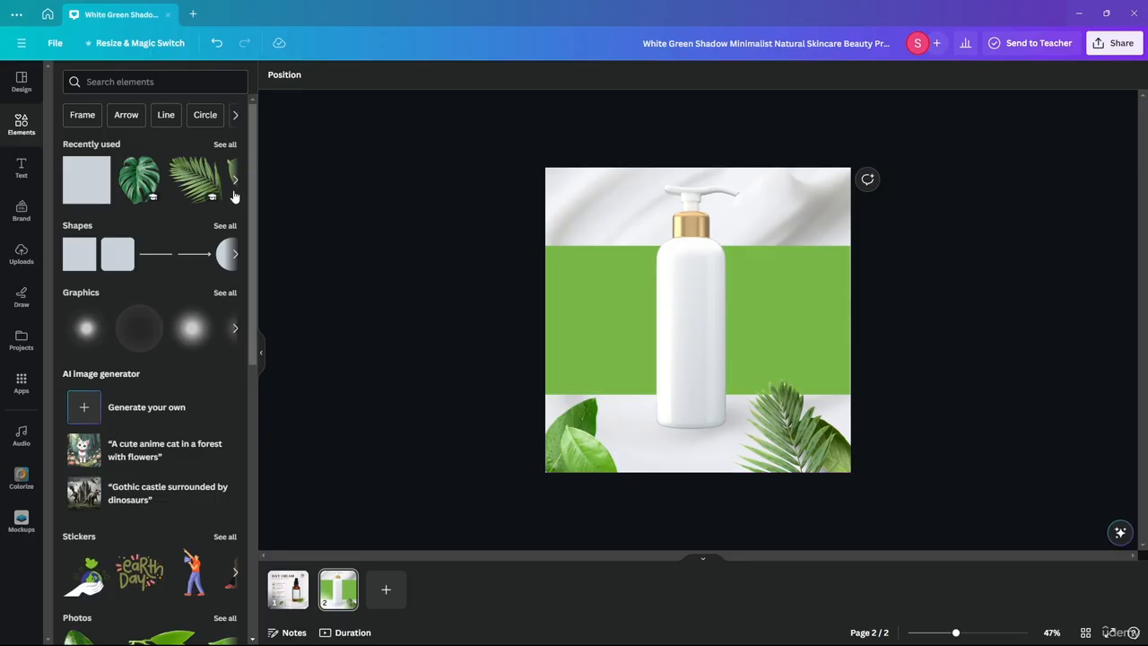
pyautogui.scroll(-5, 141, 213)
pyautogui.scroll(5, 205, 218)
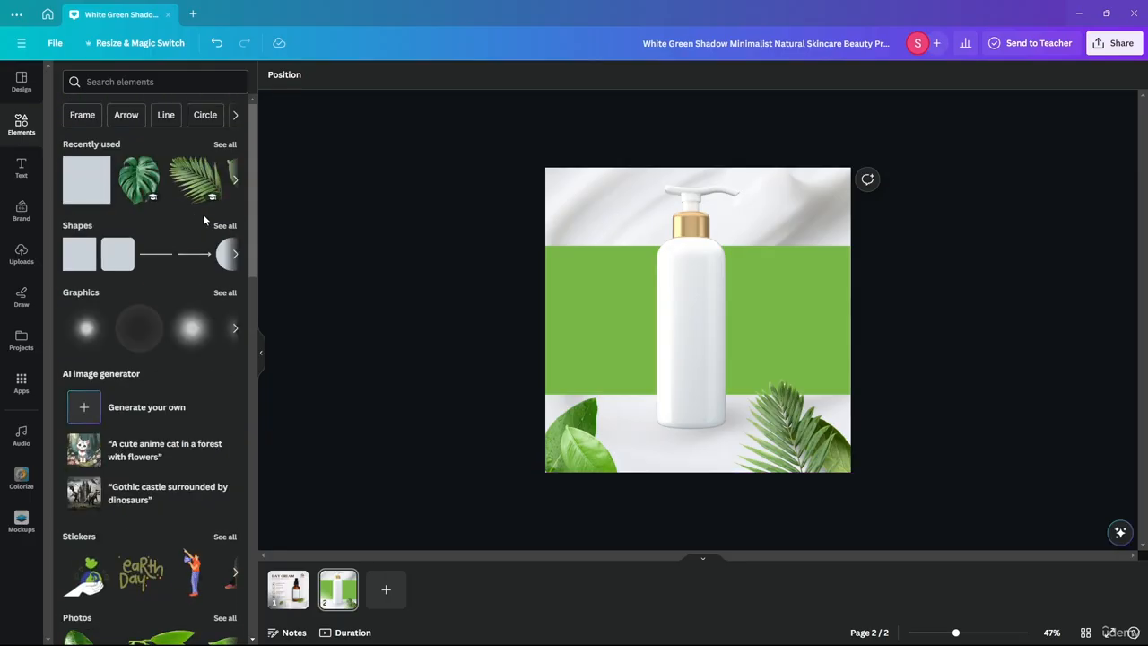
# Duplicate the green band directly above the original and recolour the copy dark green from the leaf photo's colours.
pyautogui.moveTo(599, 320); pyautogui.dragTo(602, 188)
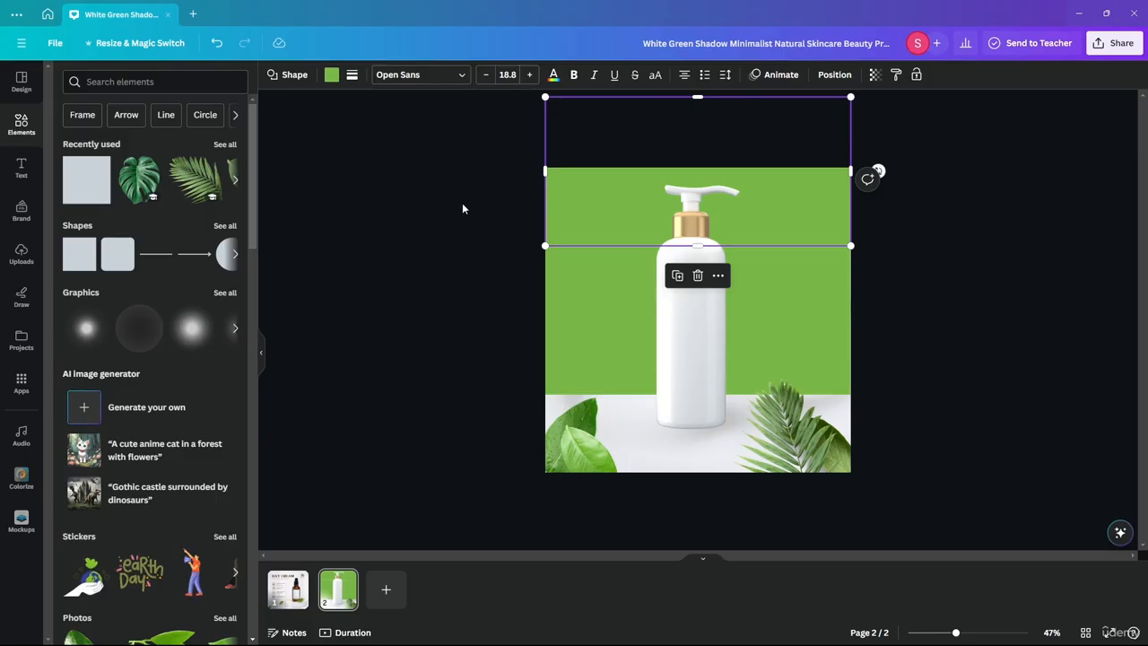
pyautogui.click(331, 76)
pyautogui.click(97, 384)
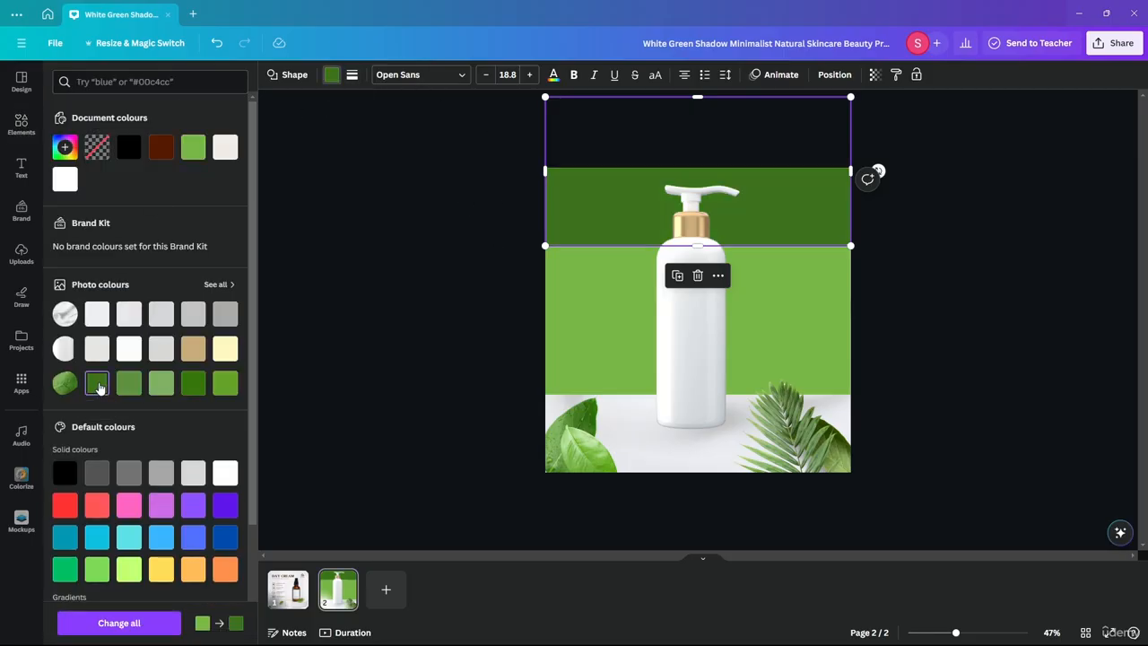
pyautogui.click(409, 275)
pyautogui.click(416, 286)
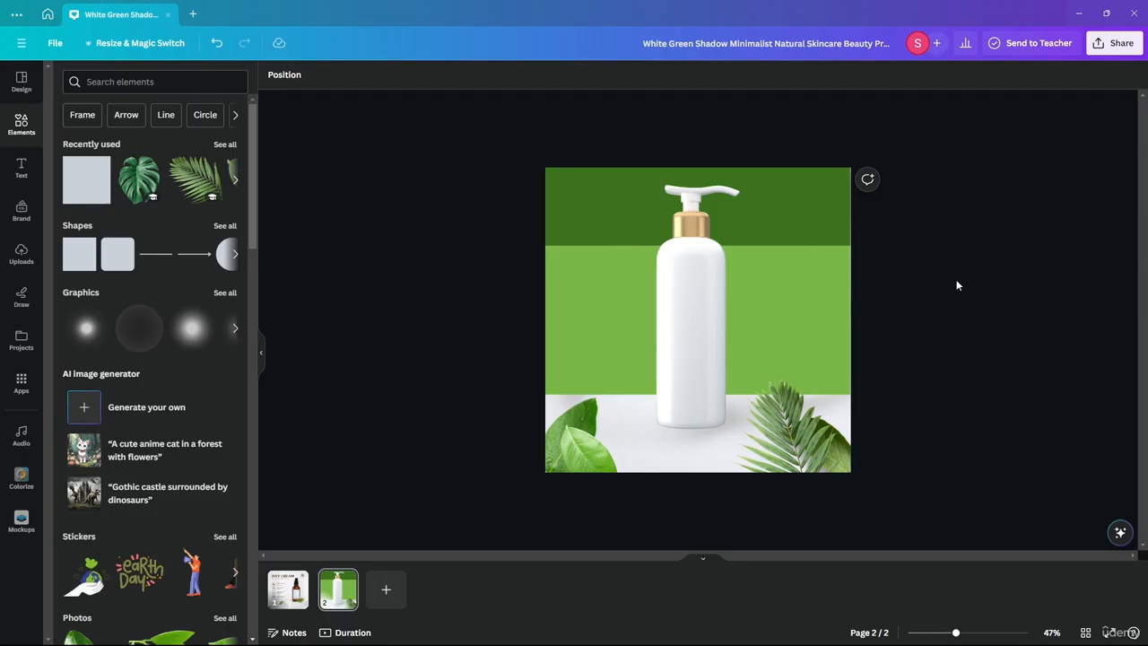
# Widen the dark green band slightly beyond both side edges of the page.
pyautogui.click(812, 226)
pyautogui.moveTo(850, 171); pyautogui.dragTo(859, 170)
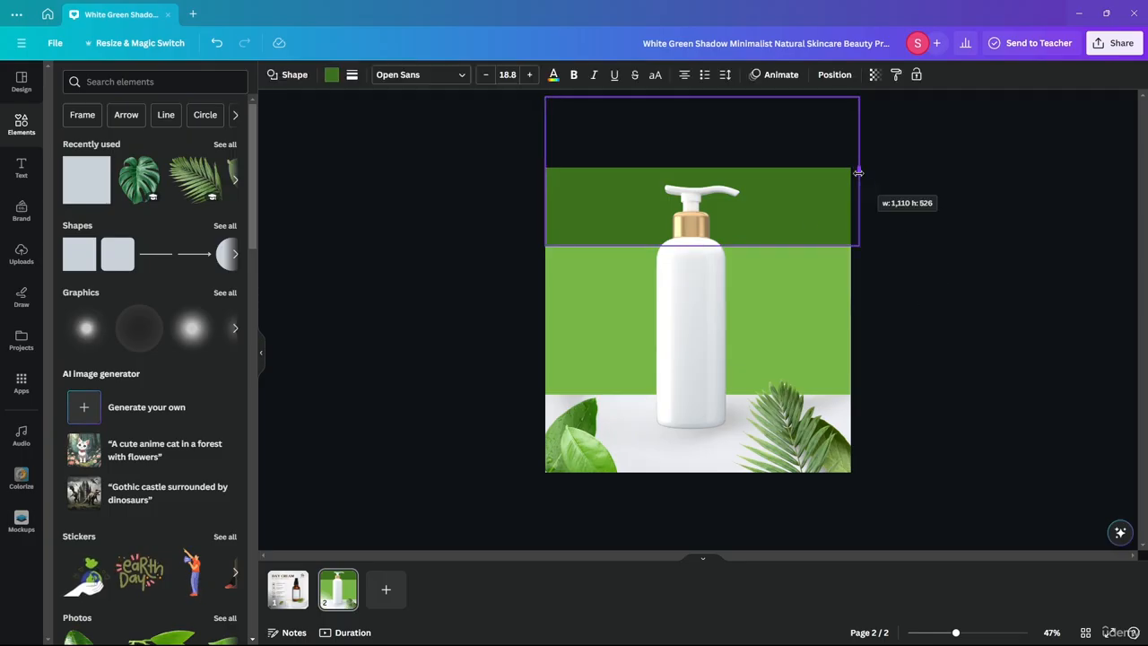
pyautogui.moveTo(545, 171); pyautogui.dragTo(523, 171)
pyautogui.click(960, 295)
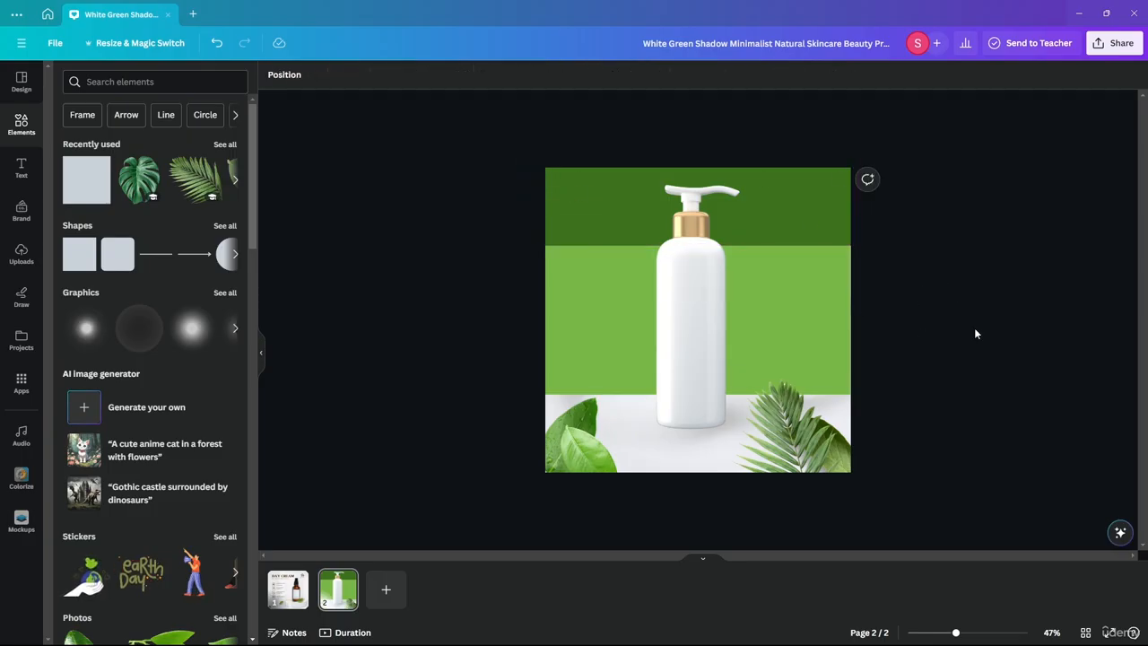
# Extend the lower edge of the light green band slightly downward behind the bottle.
pyautogui.click(812, 350)
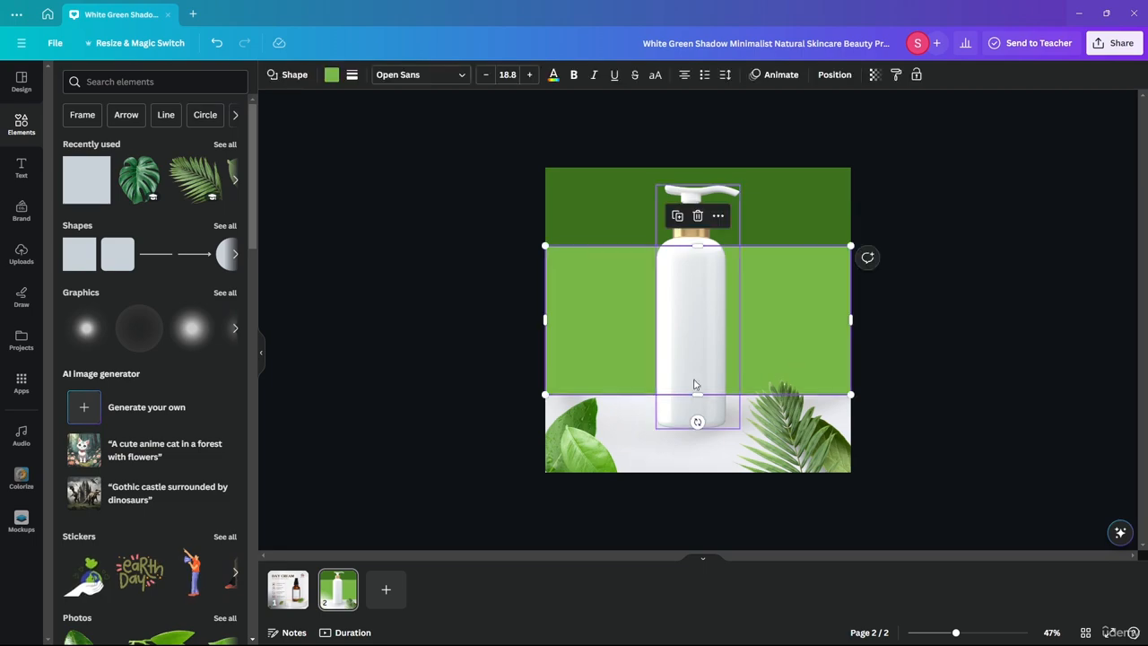
pyautogui.moveTo(693, 392)
pyautogui.mouseDown()
pyautogui.moveTo(681, 473)
pyautogui.moveTo(696, 353)
pyautogui.moveTo(693, 399)
pyautogui.mouseUp()
pyautogui.click(978, 351)
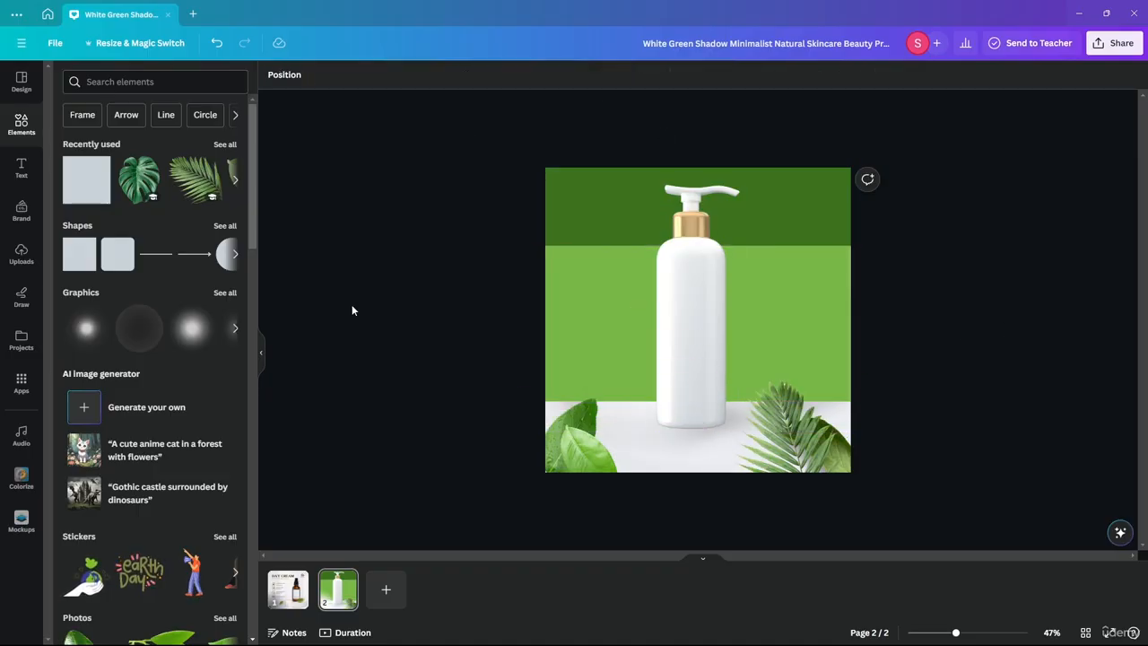
# Set the light green band's transparency to about 41.
pyautogui.keyDown('ctrl'); pyautogui.scroll(5, 875, 363); pyautogui.keyUp('ctrl')
pyautogui.click(594, 291)
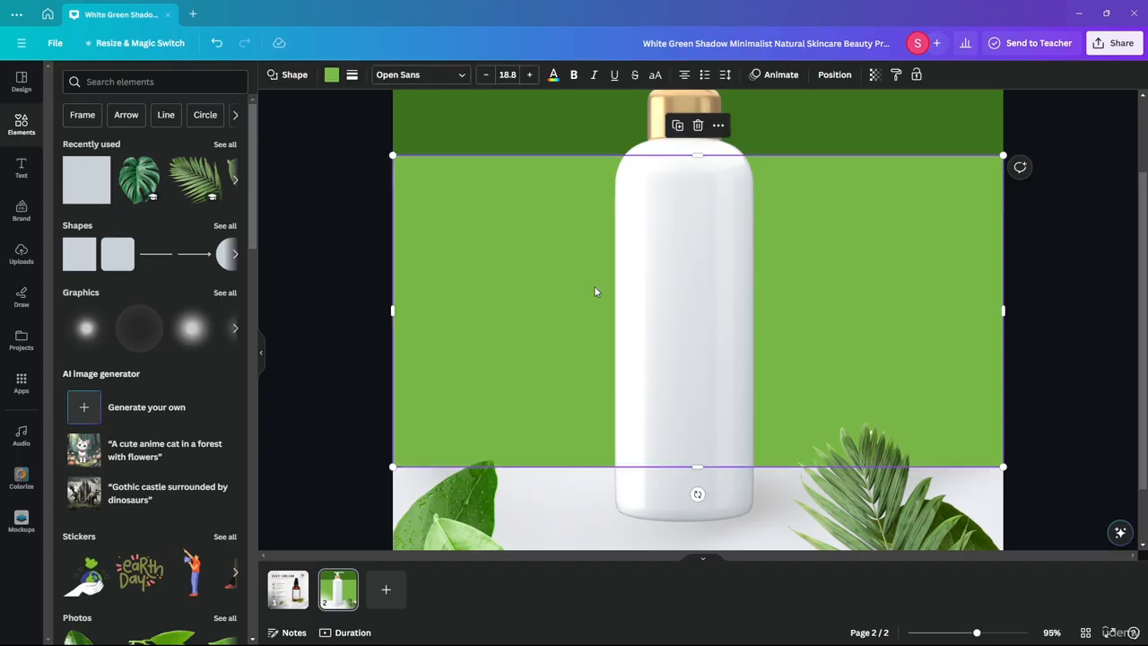
pyautogui.click(875, 74)
pyautogui.moveTo(833, 128); pyautogui.dragTo(809, 127)
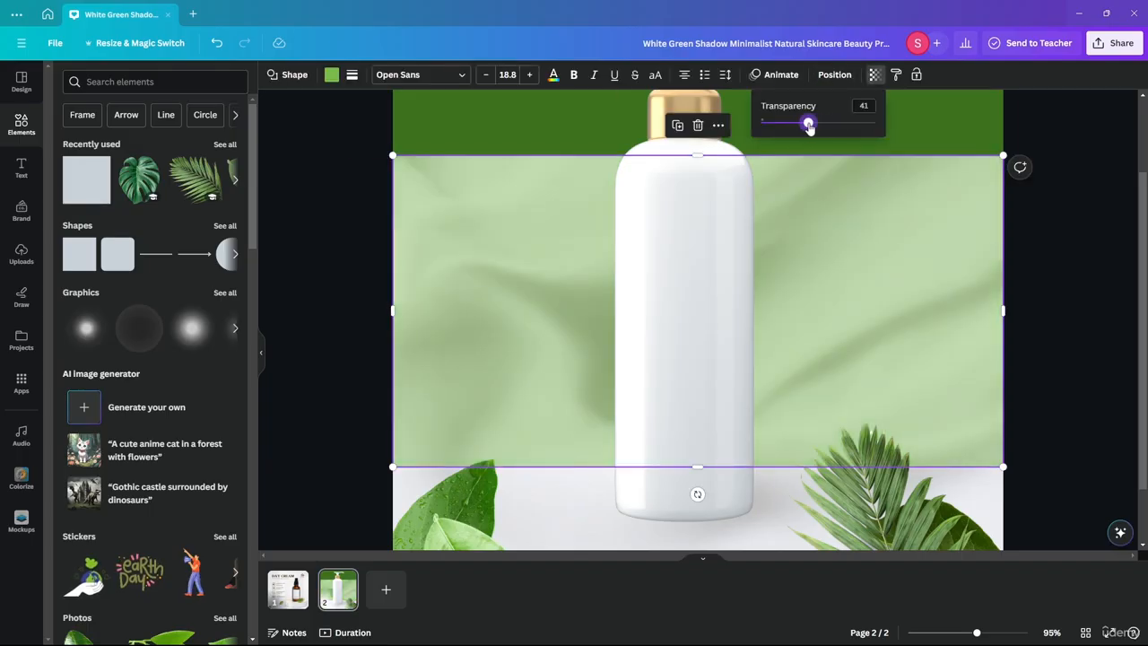
pyautogui.click(1067, 262)
pyautogui.scroll(-2, 1056, 251)
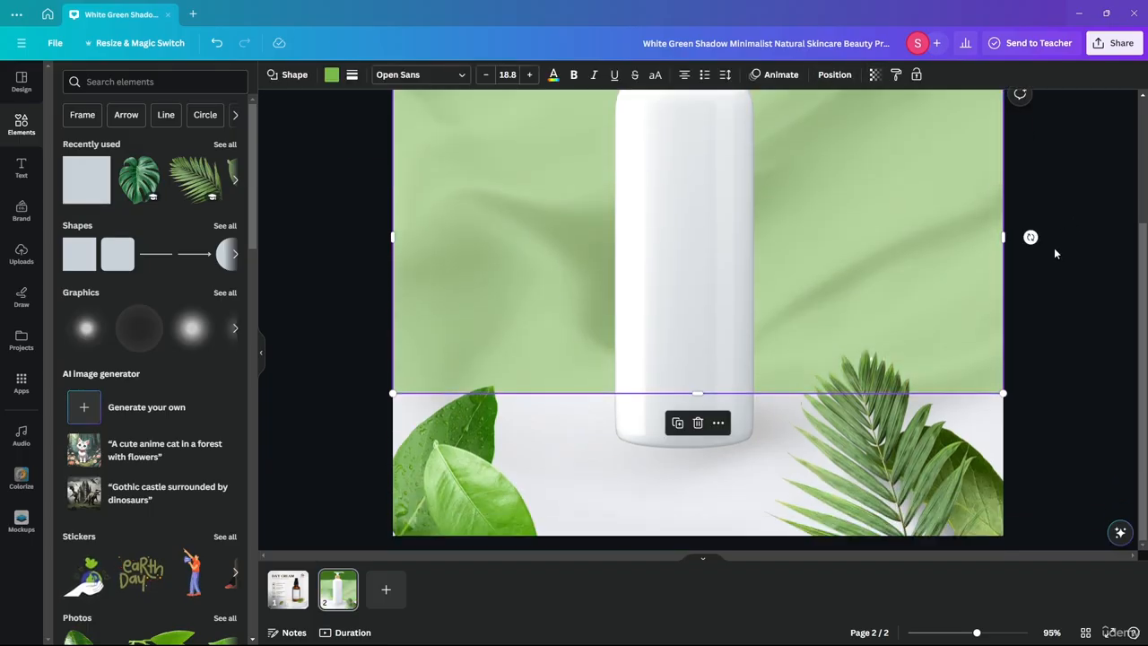
pyautogui.click(1054, 249)
pyautogui.scroll(-3, 1062, 255)
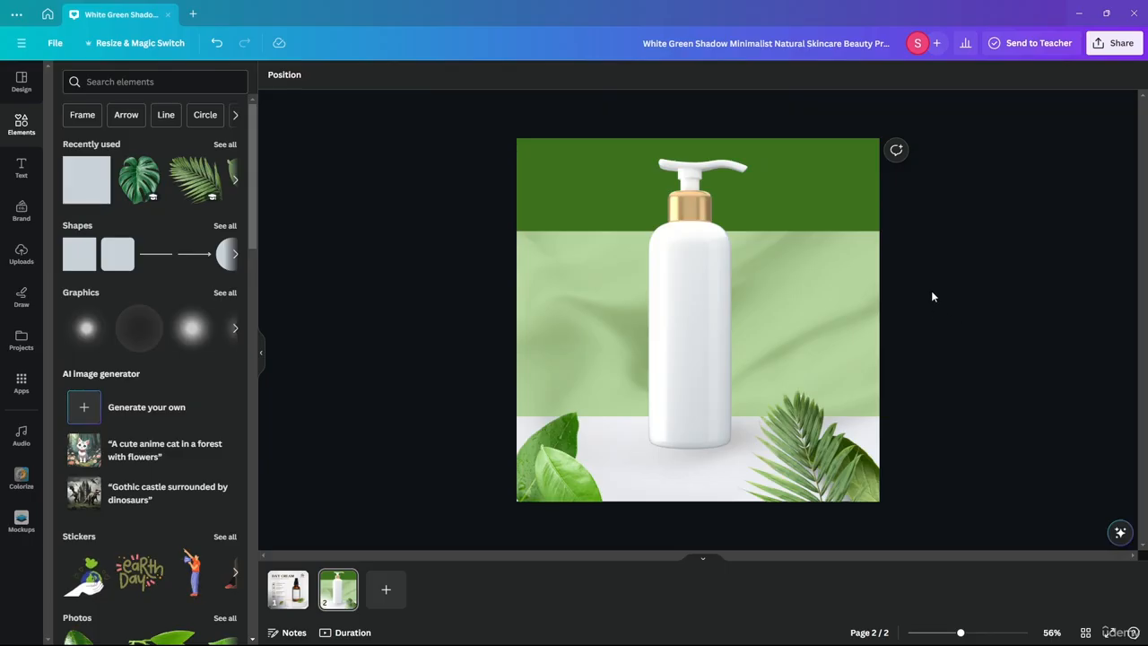
# Set the dark green band's transparency to about 52.
pyautogui.click(838, 195)
pyautogui.click(874, 74)
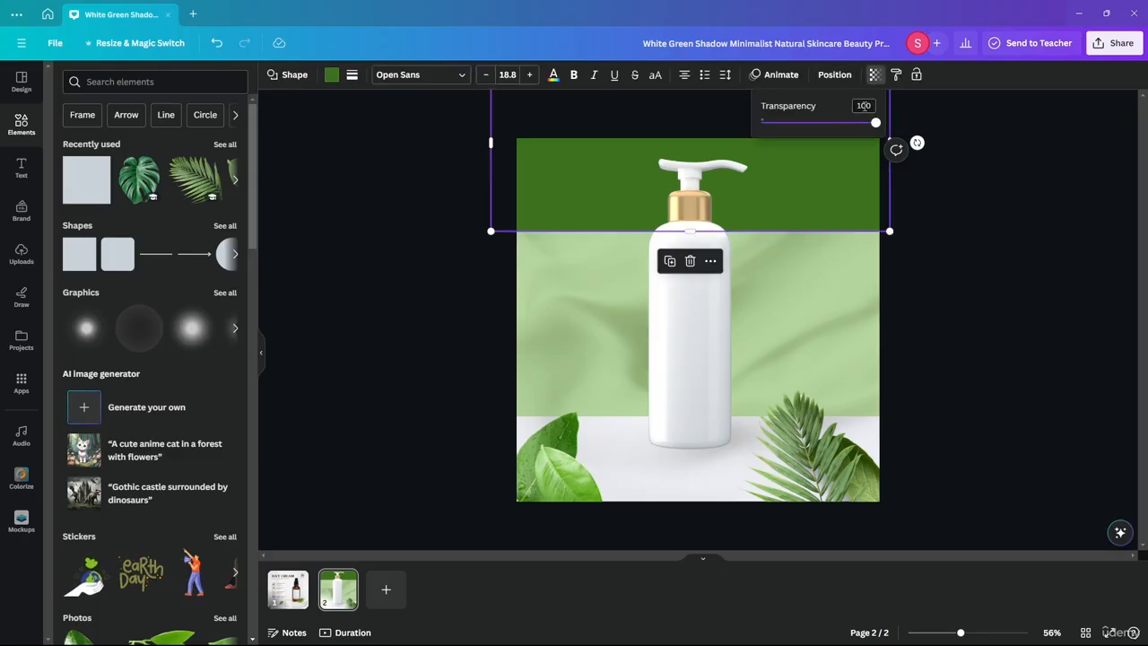
pyautogui.moveTo(874, 123); pyautogui.dragTo(820, 121)
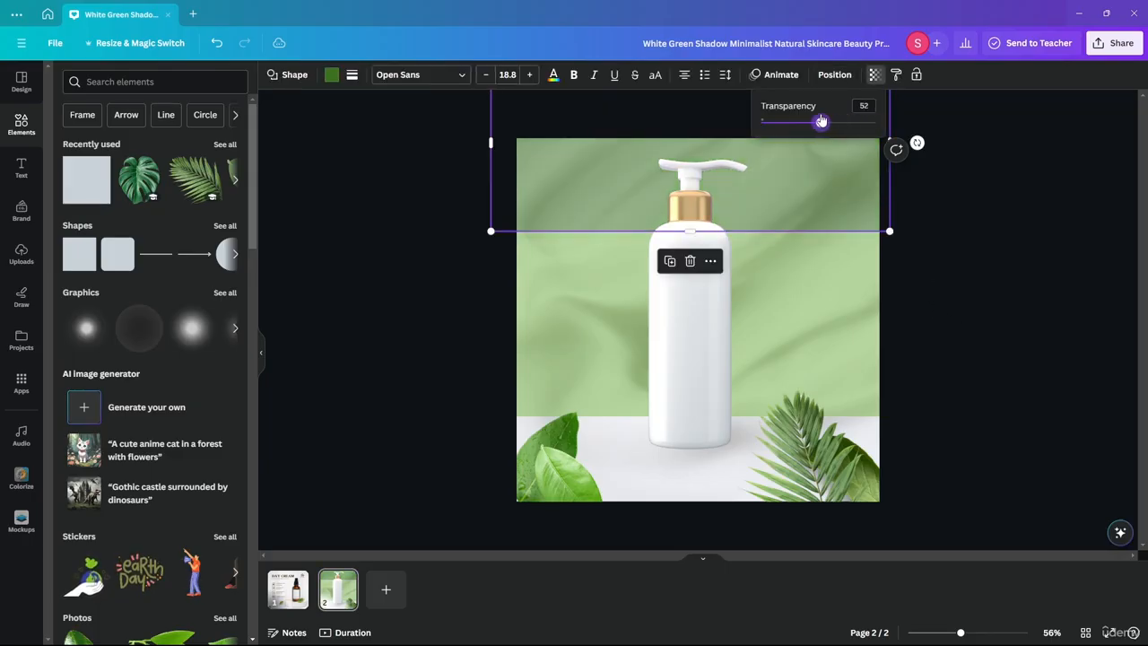
pyautogui.click(1060, 260)
pyautogui.click(1028, 266)
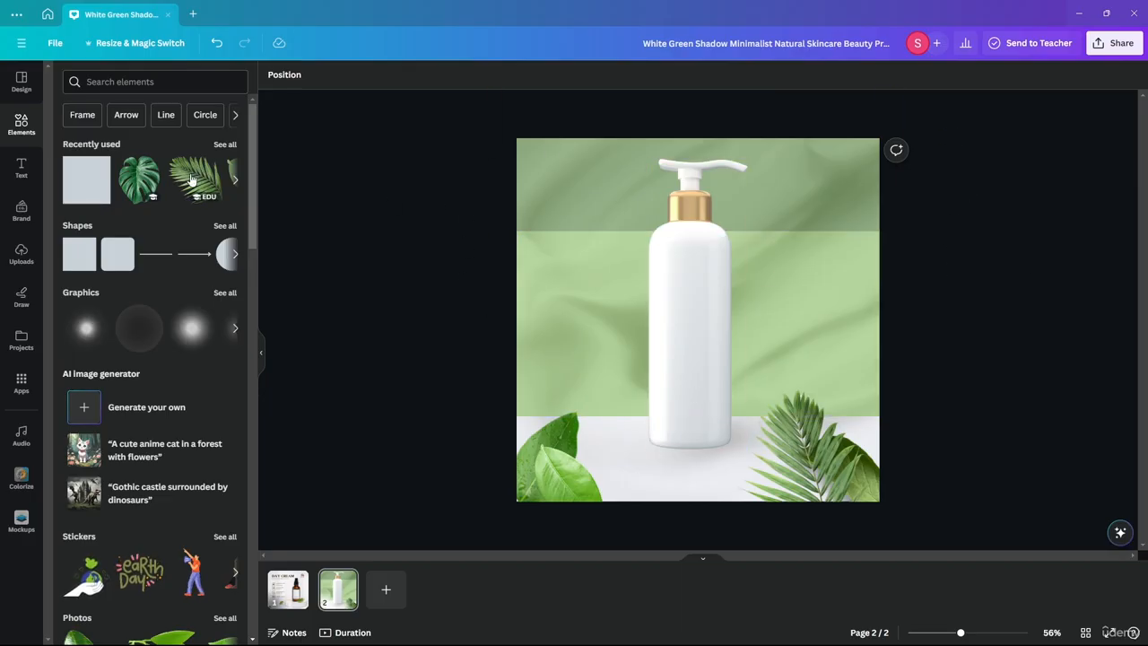
# Using the Day Cream page as reference, add a subheading in page 2's upper-left area and shift the bottle slightly right.
pyautogui.click(281, 592)
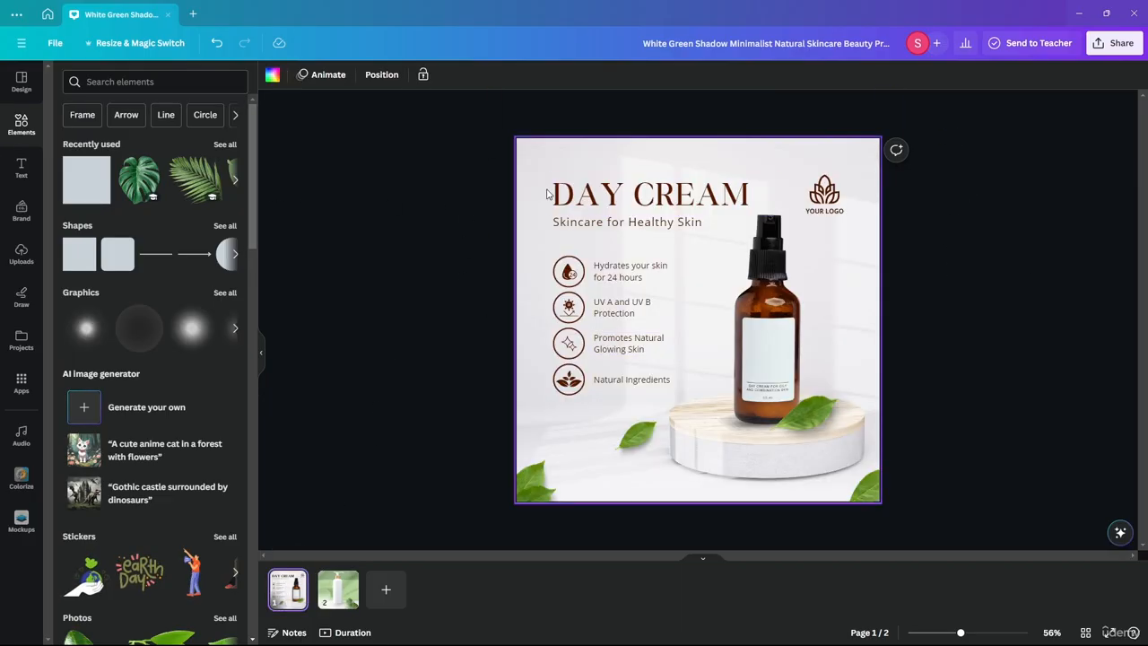
pyautogui.click(336, 590)
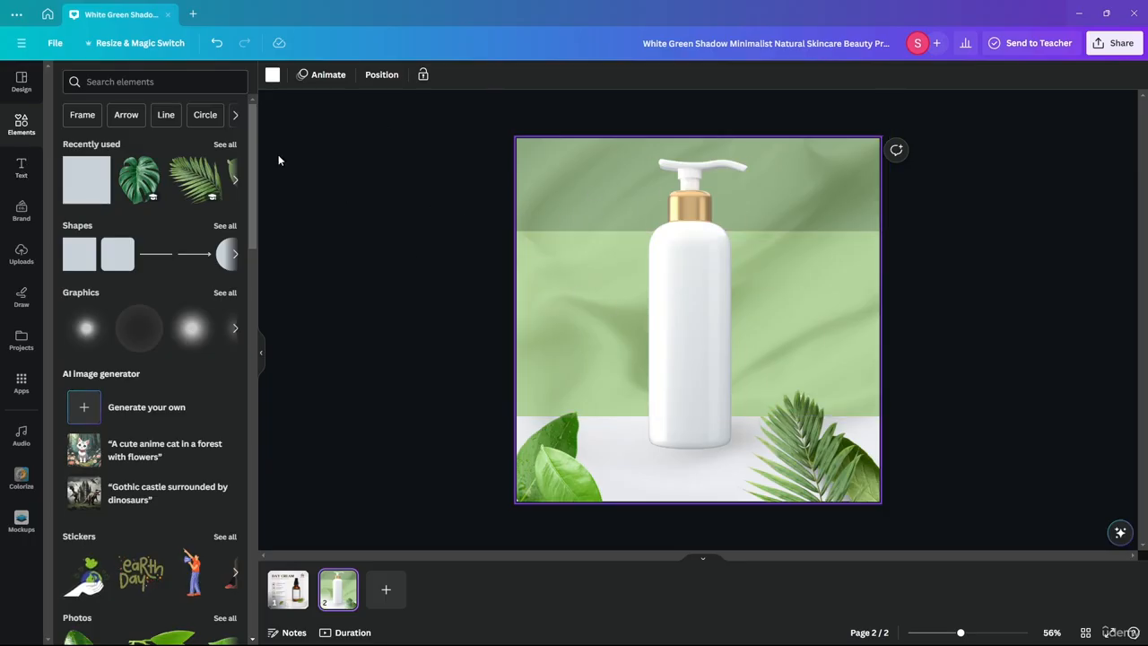
pyautogui.click(288, 589)
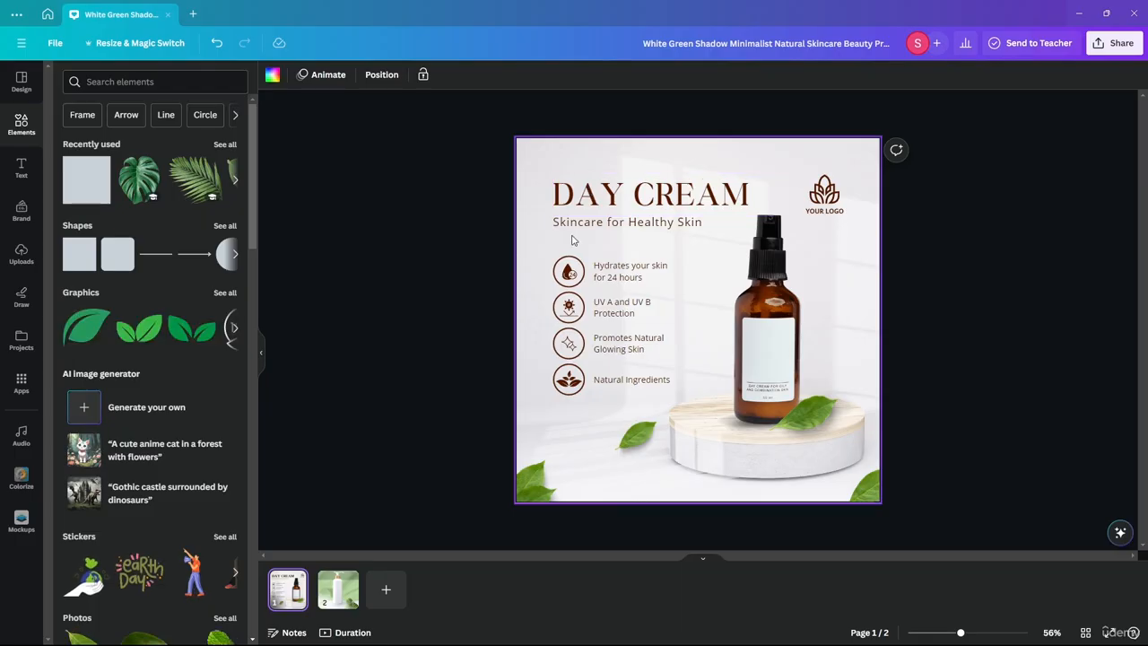
pyautogui.click(337, 594)
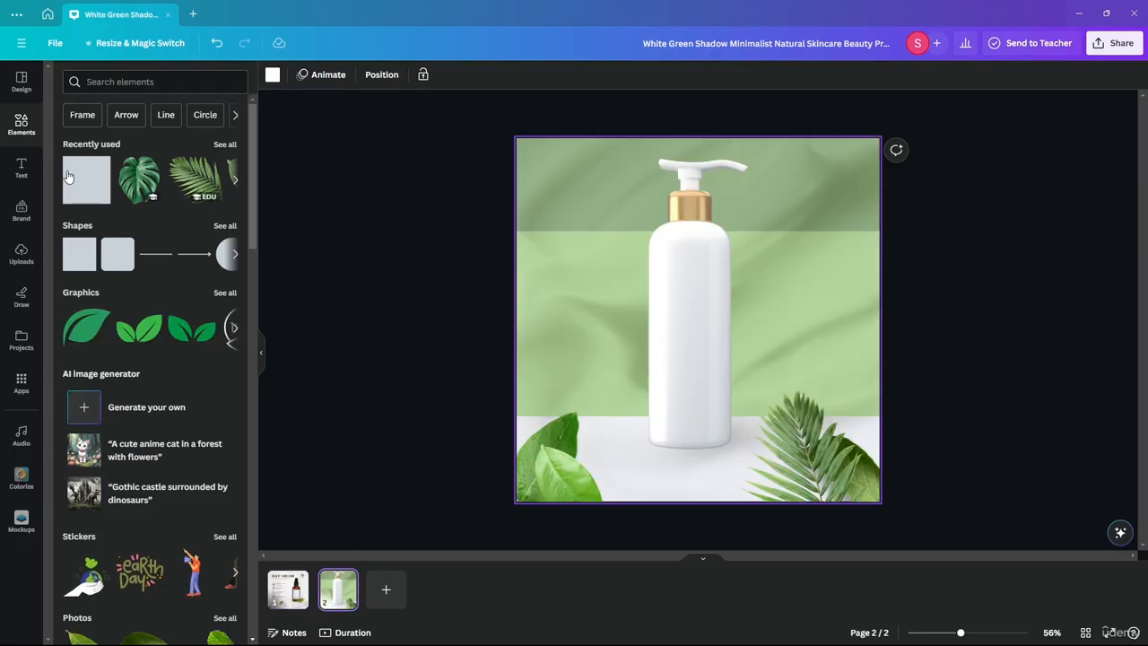
pyautogui.click(17, 173)
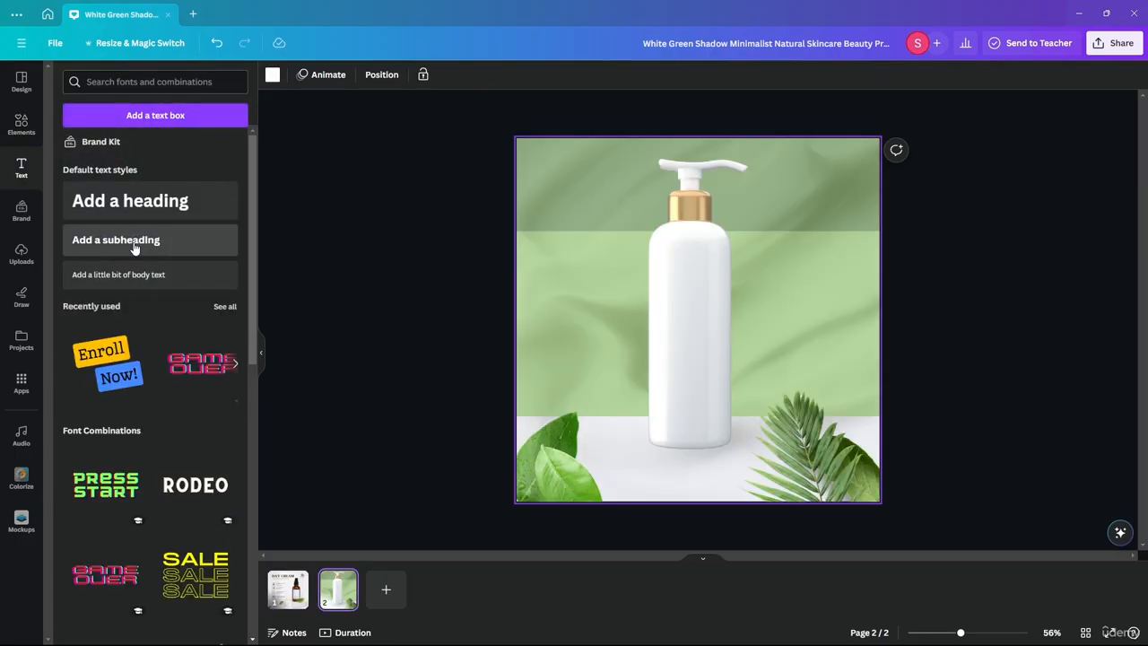
pyautogui.click(125, 239)
pyautogui.moveTo(700, 321); pyautogui.dragTo(632, 186)
pyautogui.click(682, 325)
pyautogui.moveTo(685, 324); pyautogui.dragTo(716, 321)
# Try a font size of 30 on the subheading.
pyautogui.click(638, 186)
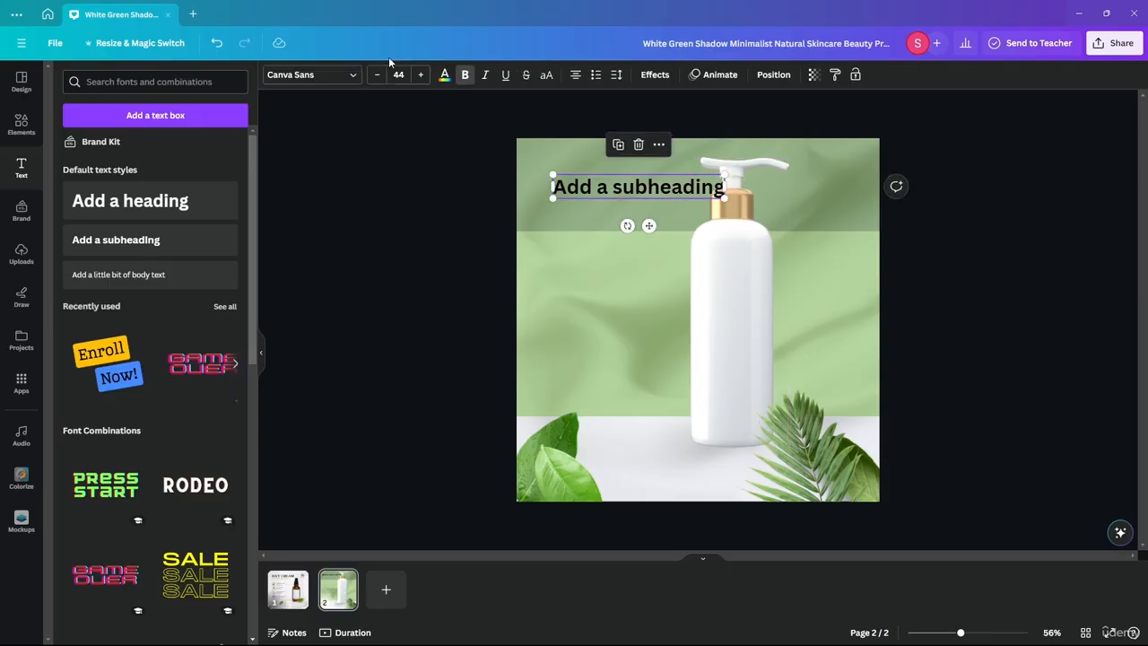
pyautogui.click(398, 75)
pyautogui.write('3')
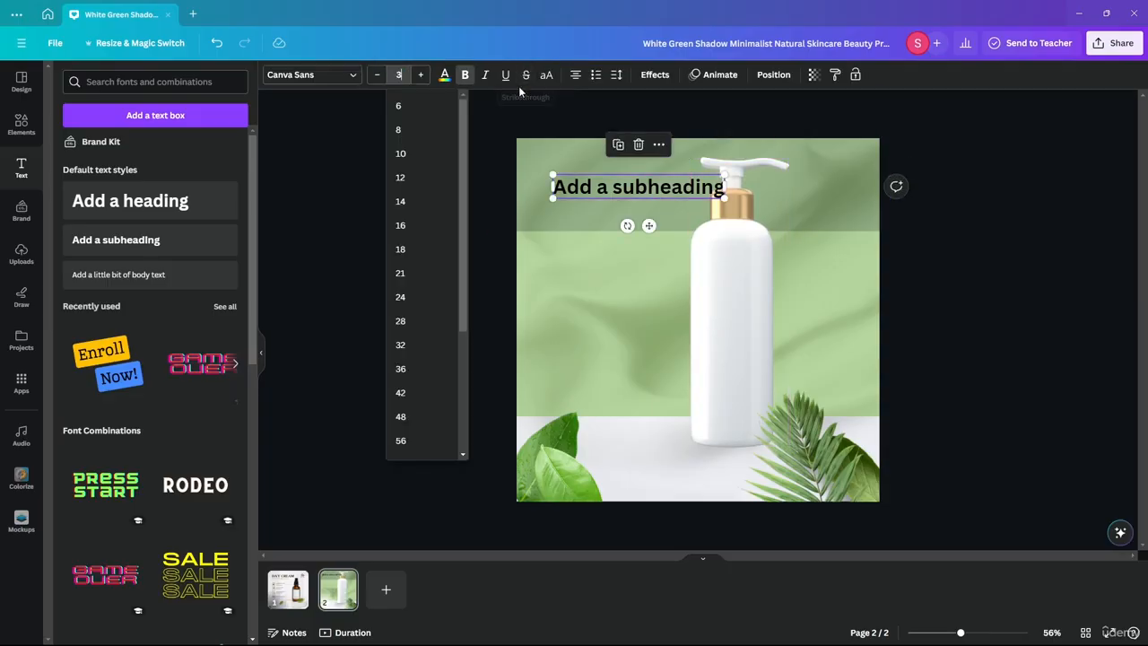
pyautogui.write('0')
pyautogui.press('Return')
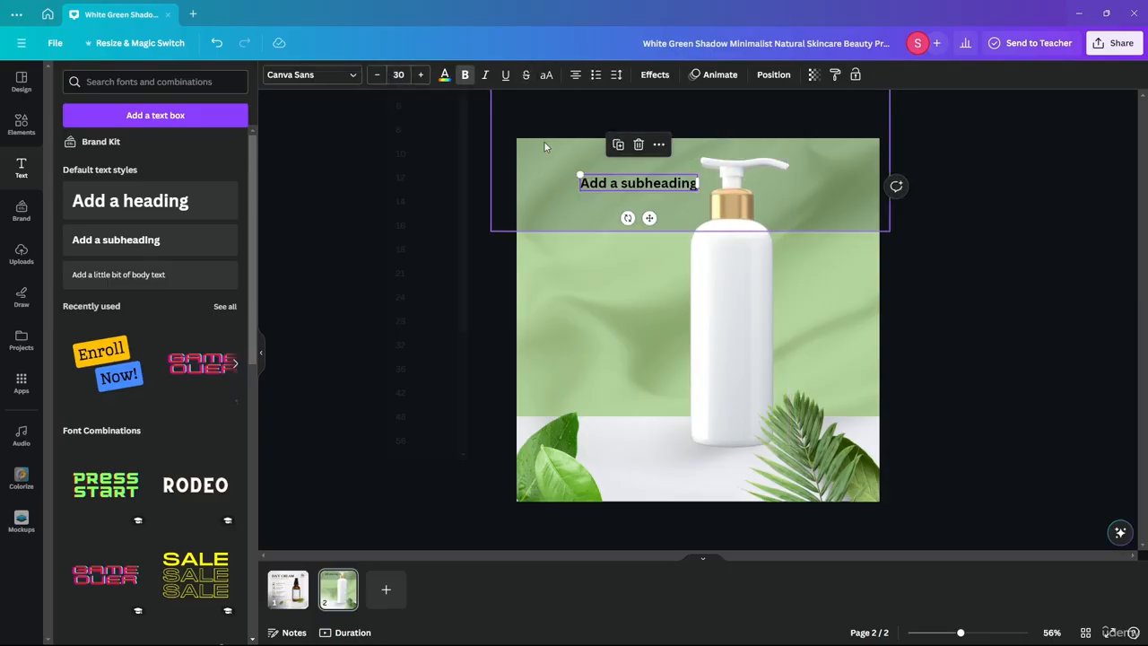
# Set the subheading's font size to 50.
pyautogui.click(394, 73)
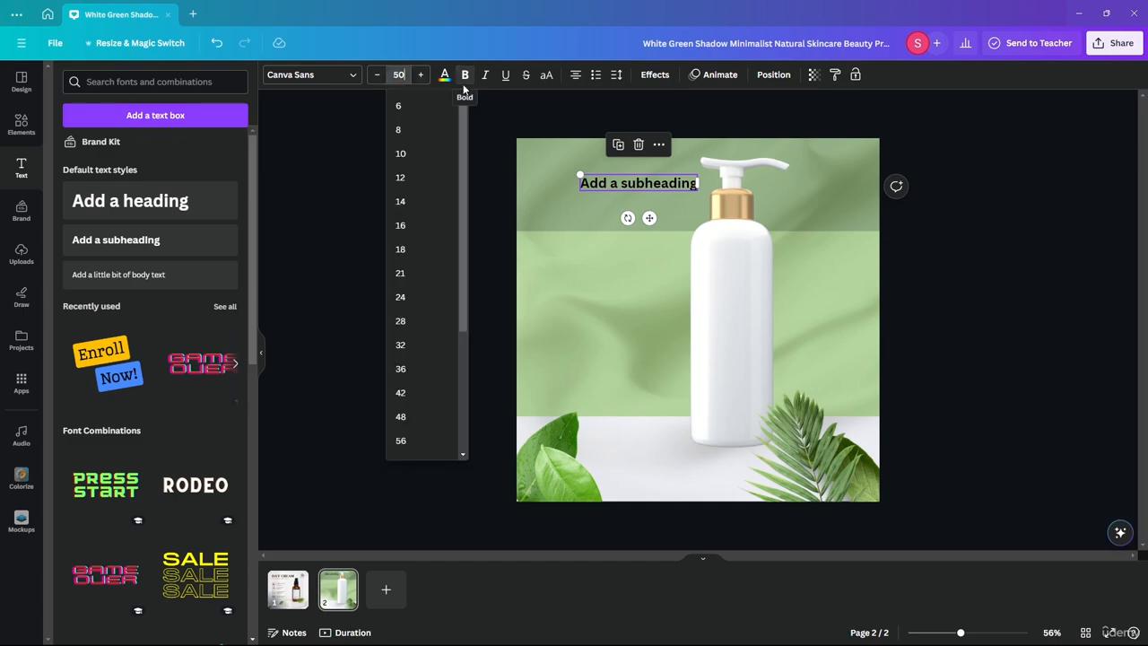
pyautogui.write('50')
pyautogui.press('Return')
# Replace the subheading's placeholder text with "Dry Skin" and "Lotion" on two separate lines.
pyautogui.doubleClick(619, 187)
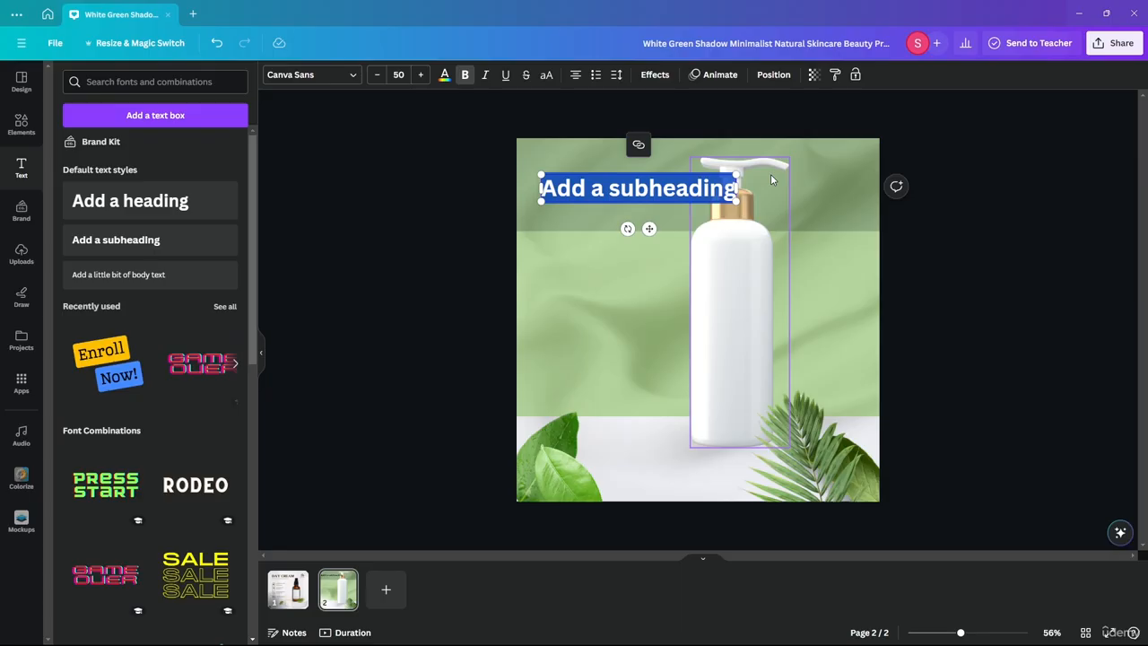
pyautogui.press('BackSpace')
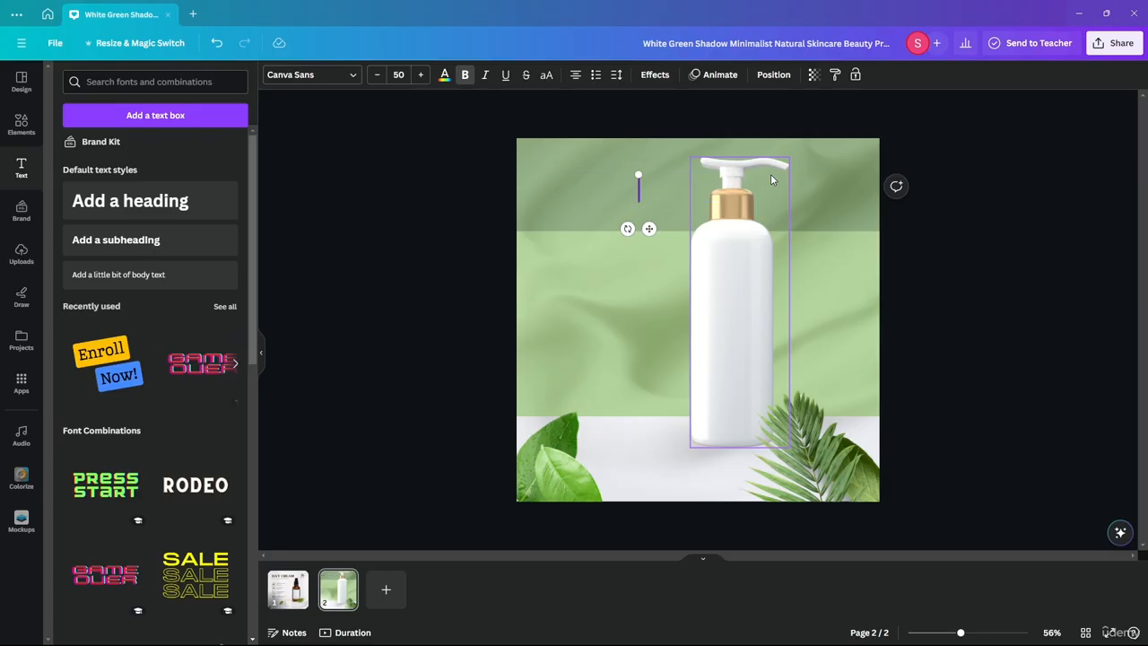
pyautogui.write('Dry Skin')
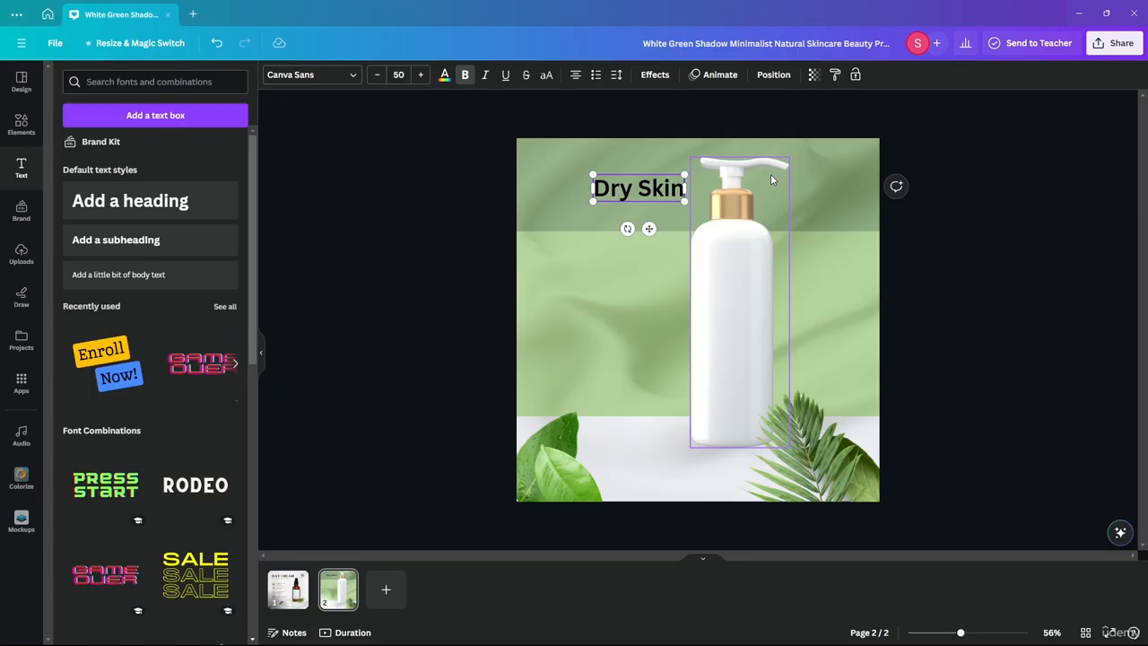
pyautogui.press('Return')
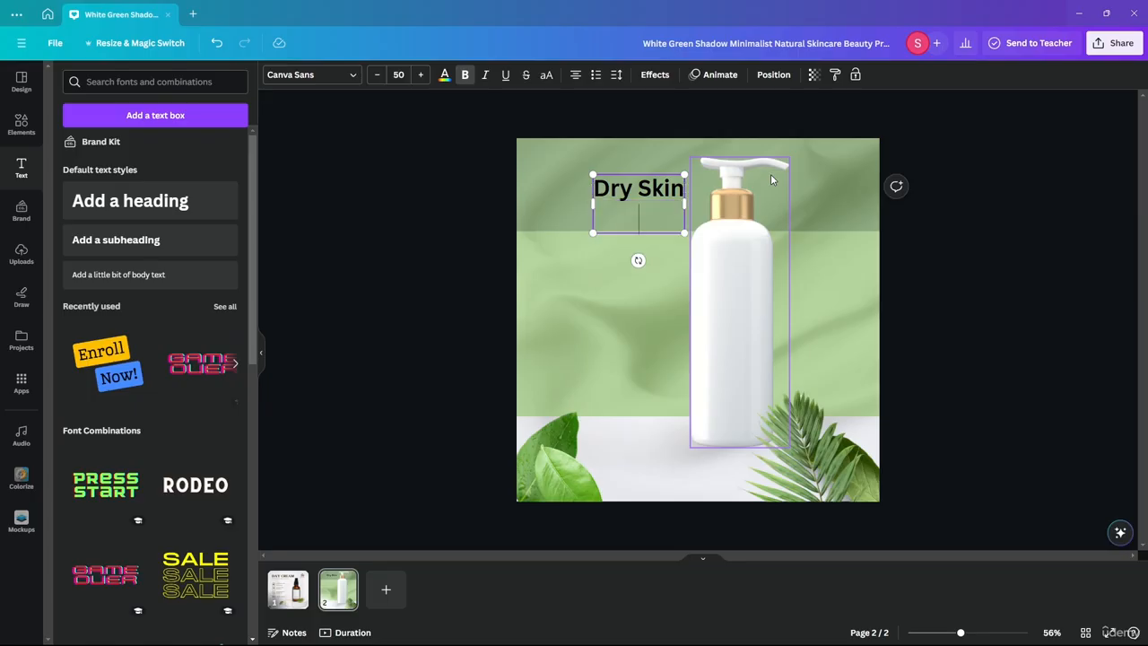
pyautogui.write('Lotion')
# Left-align the "Dry Skin Lotion" title and move it left, clear of the bottle's pump.
pyautogui.click(575, 77)
pyautogui.click(408, 221)
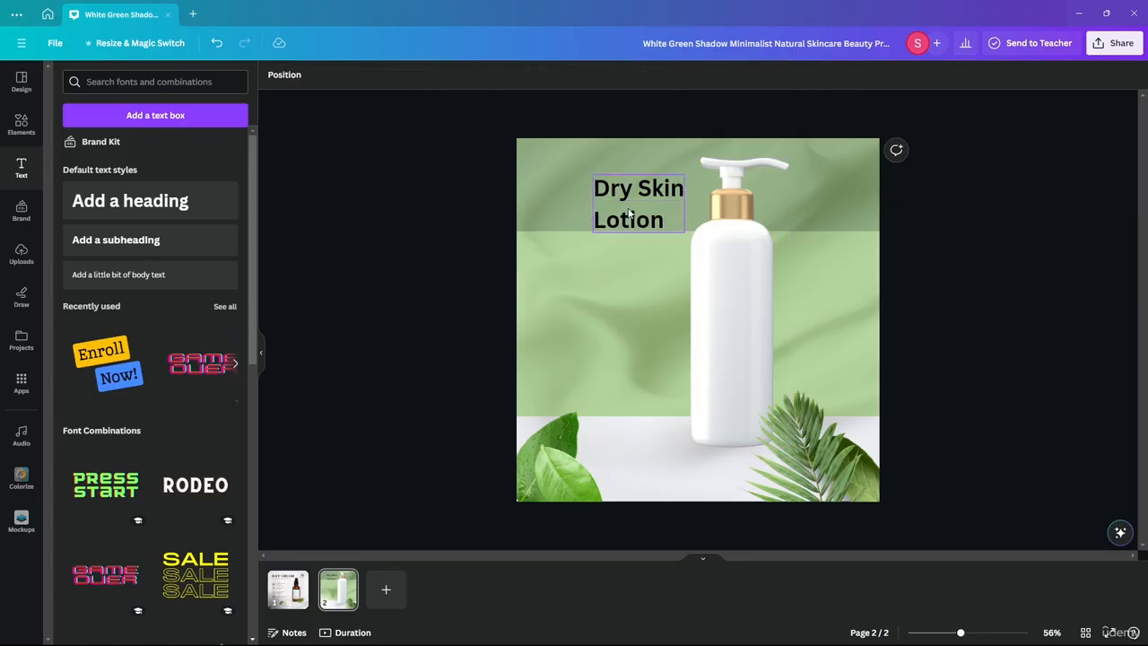
pyautogui.moveTo(626, 208); pyautogui.dragTo(589, 207)
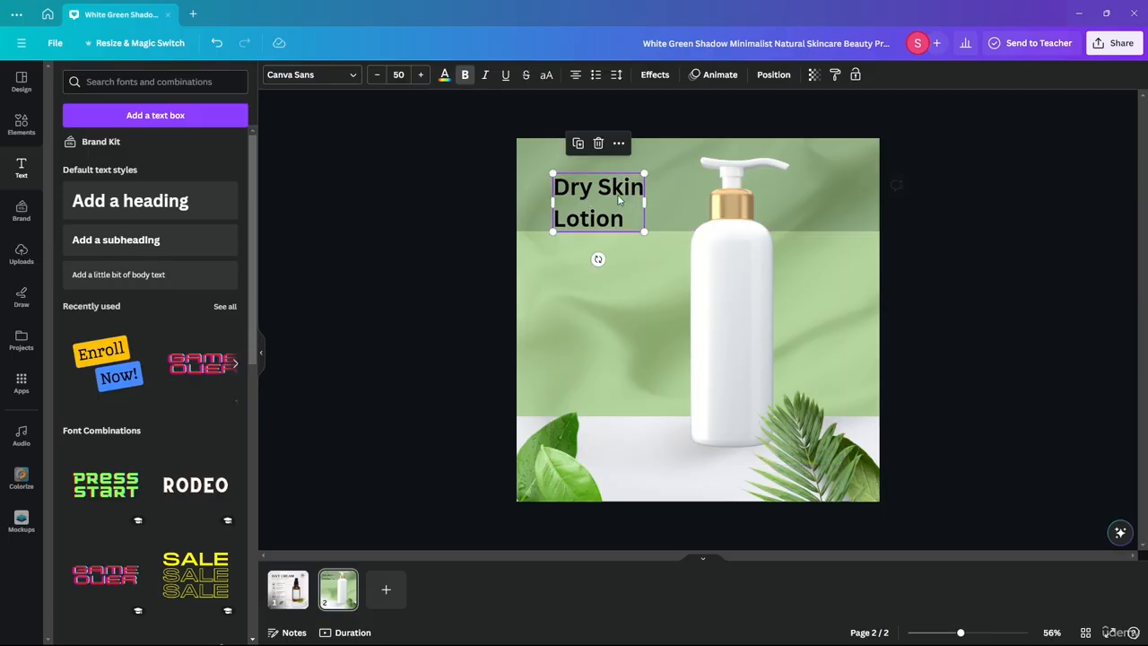
# Set the "Dry Skin Lotion" title's text colour to white, #FFFFFF.
pyautogui.click(444, 75)
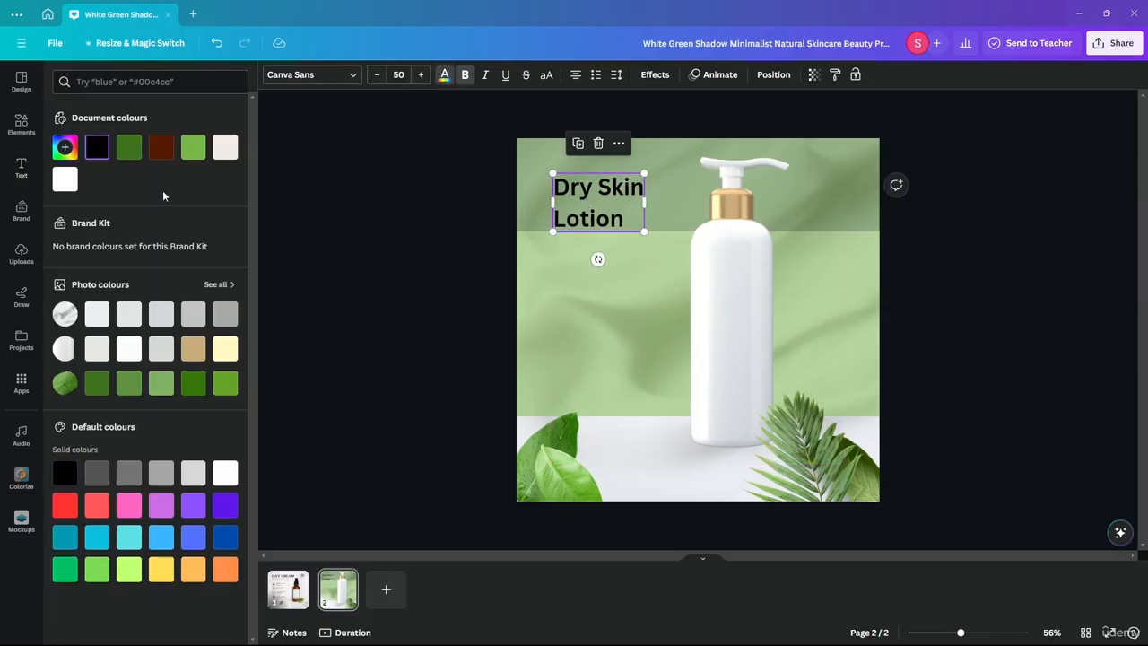
pyautogui.click(194, 149)
pyautogui.click(225, 147)
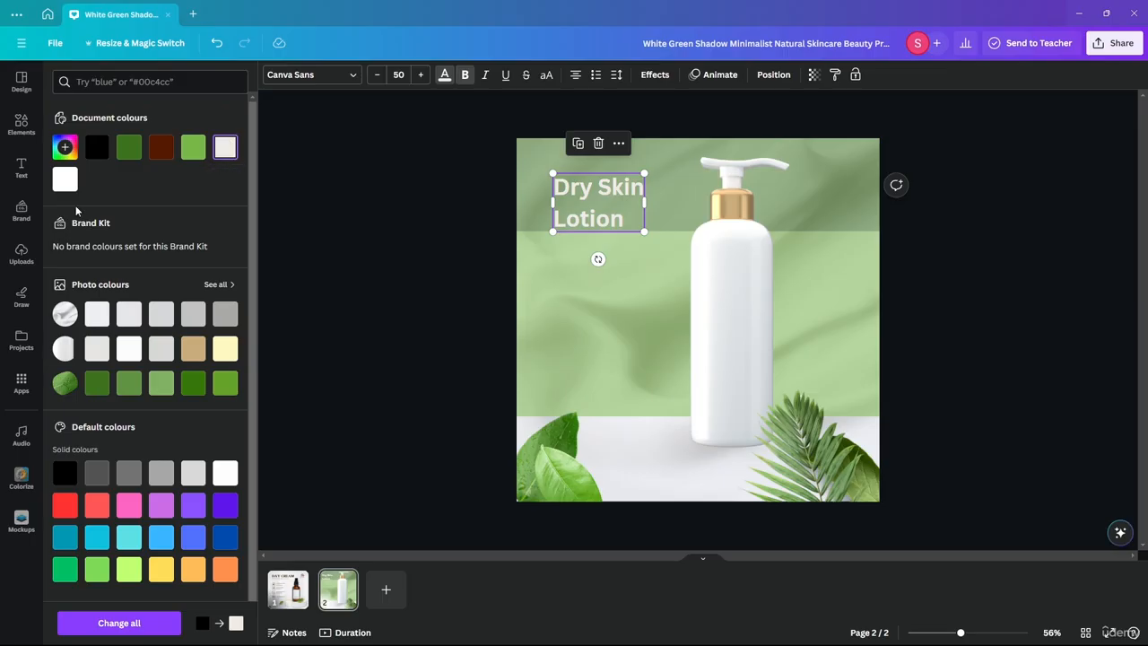
pyautogui.click(603, 210)
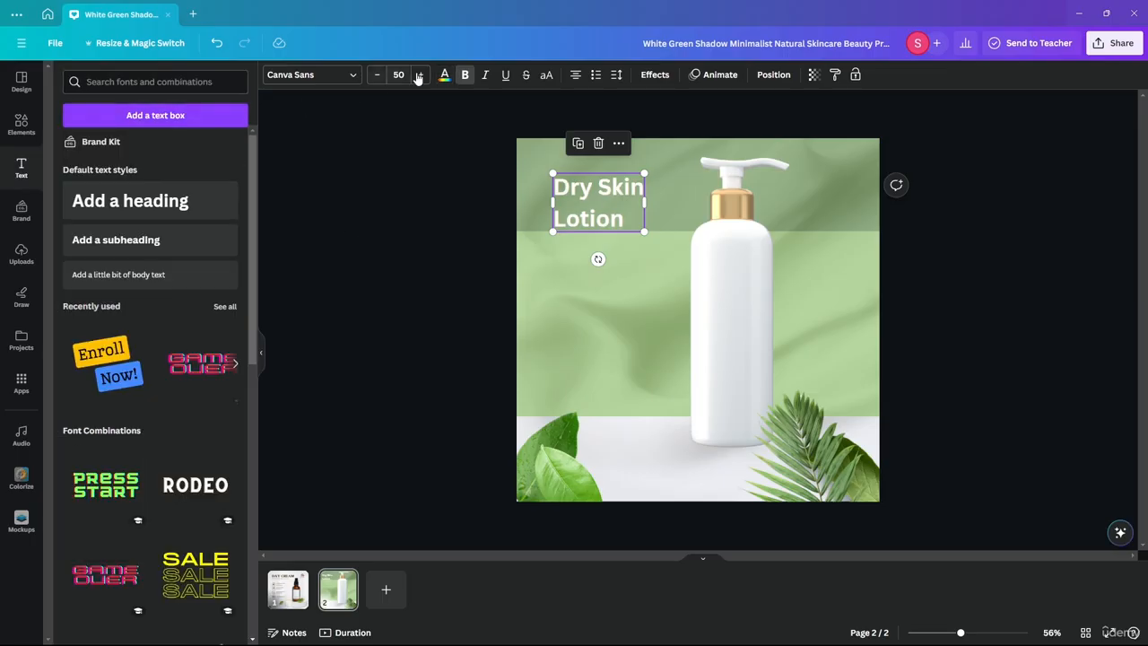
pyautogui.click(444, 75)
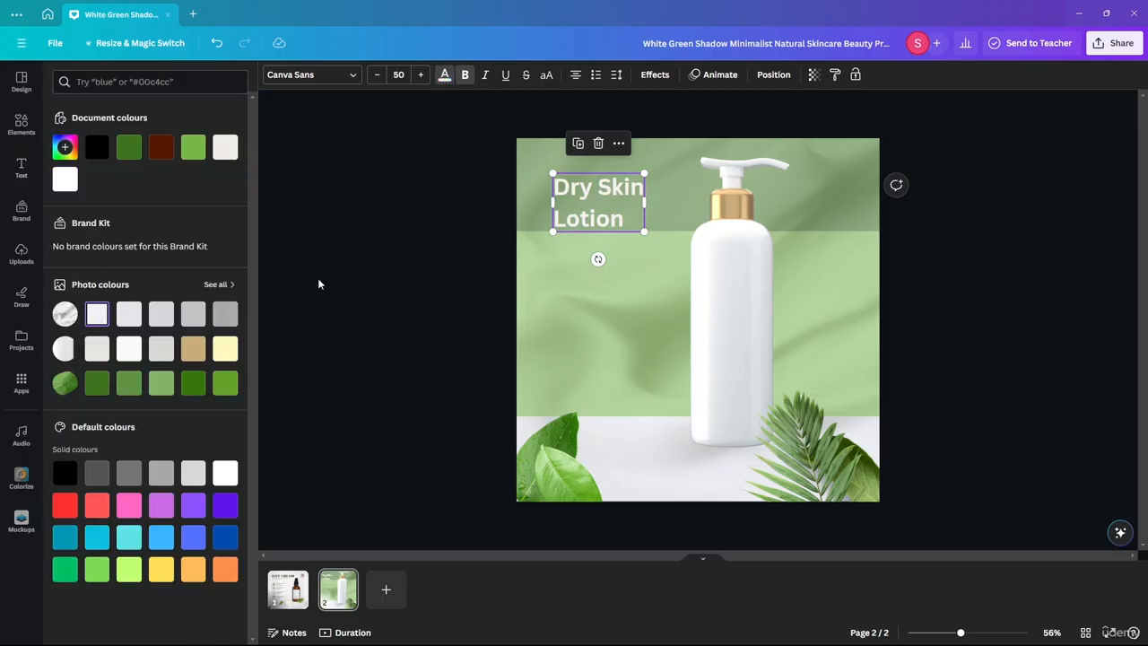
pyautogui.click(64, 147)
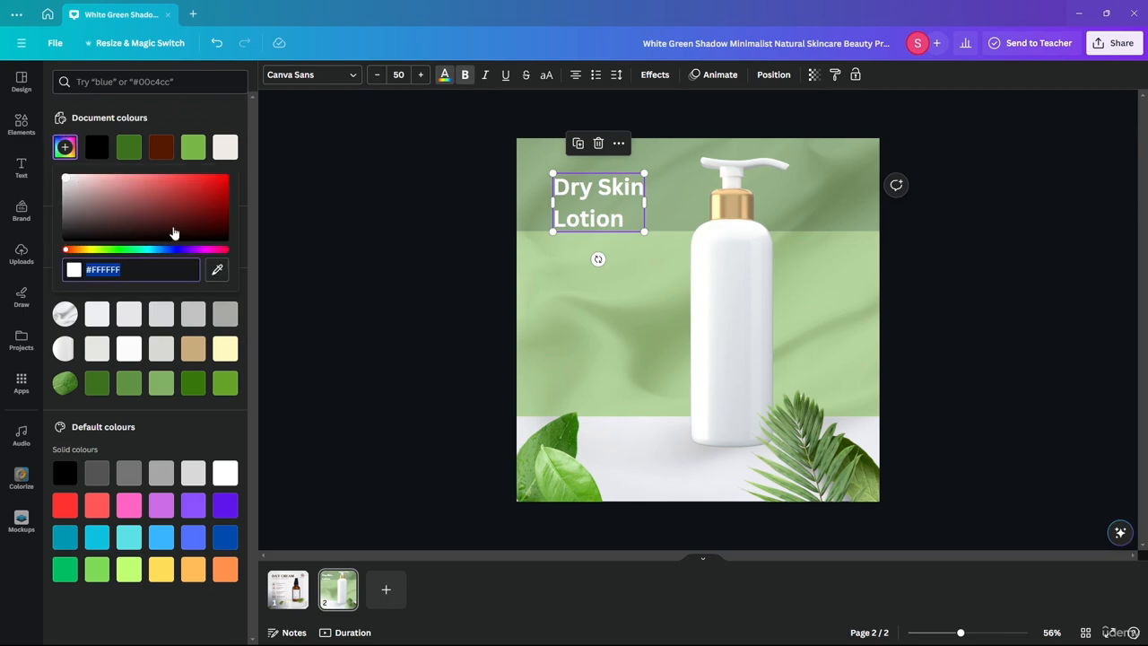
pyautogui.click(343, 209)
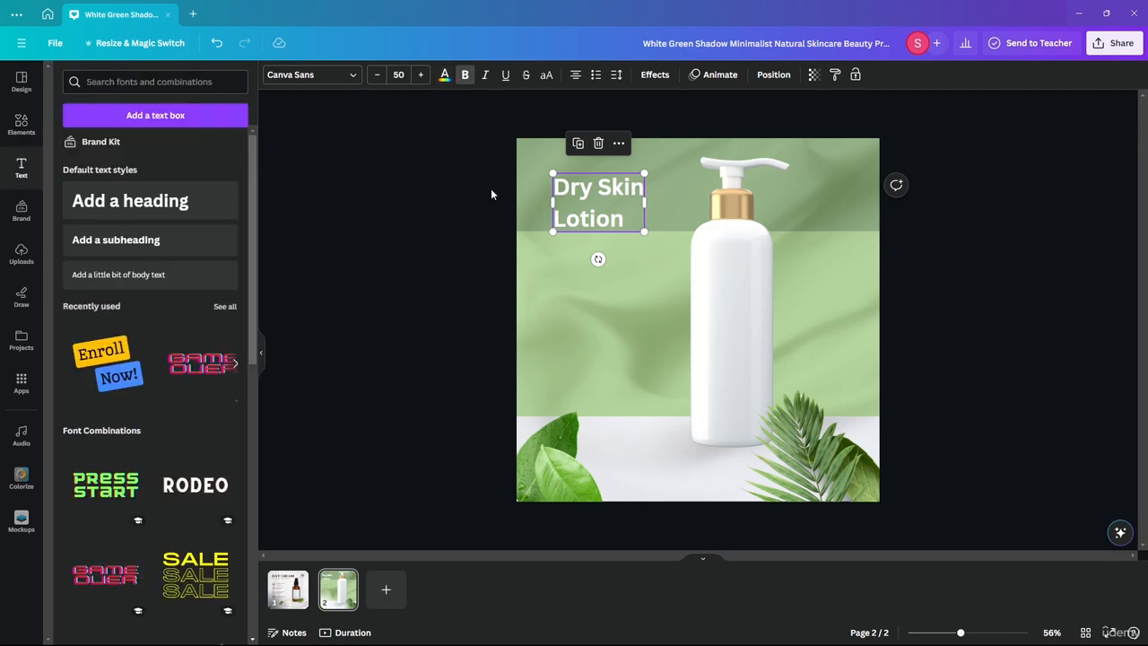
# Underline both lines of the "Dry Skin Lotion" title.
pyautogui.click(505, 77)
pyautogui.click(416, 226)
pyautogui.click(632, 208)
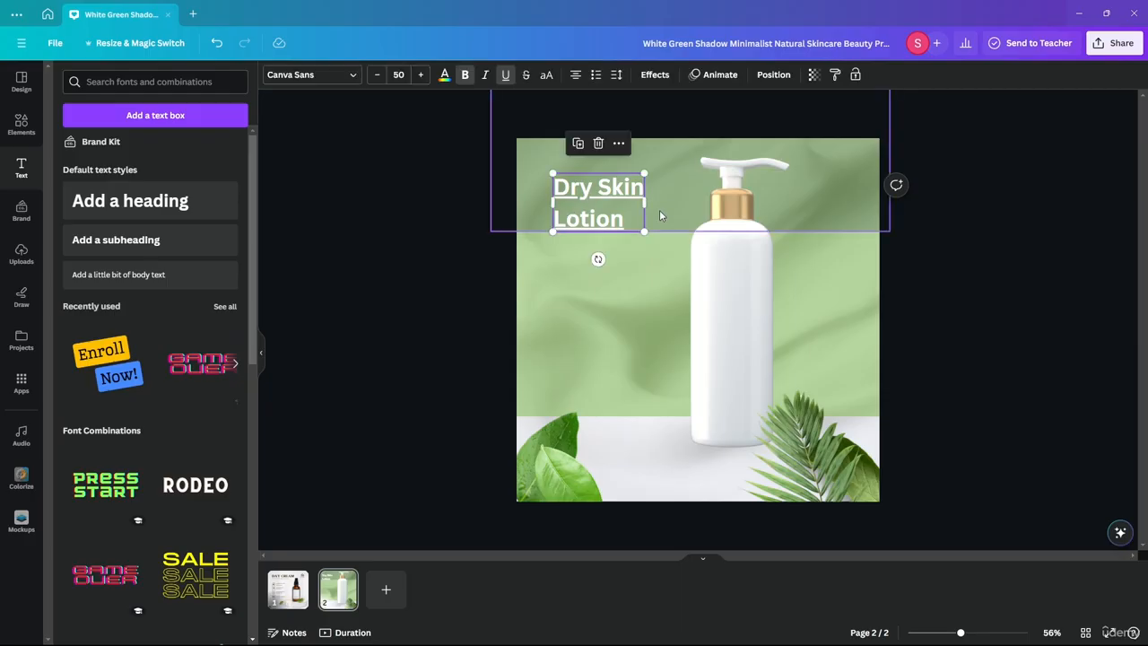
# Widen the title's text box toward the bottle and left-align both of its lines.
pyautogui.moveTo(645, 204); pyautogui.dragTo(679, 205)
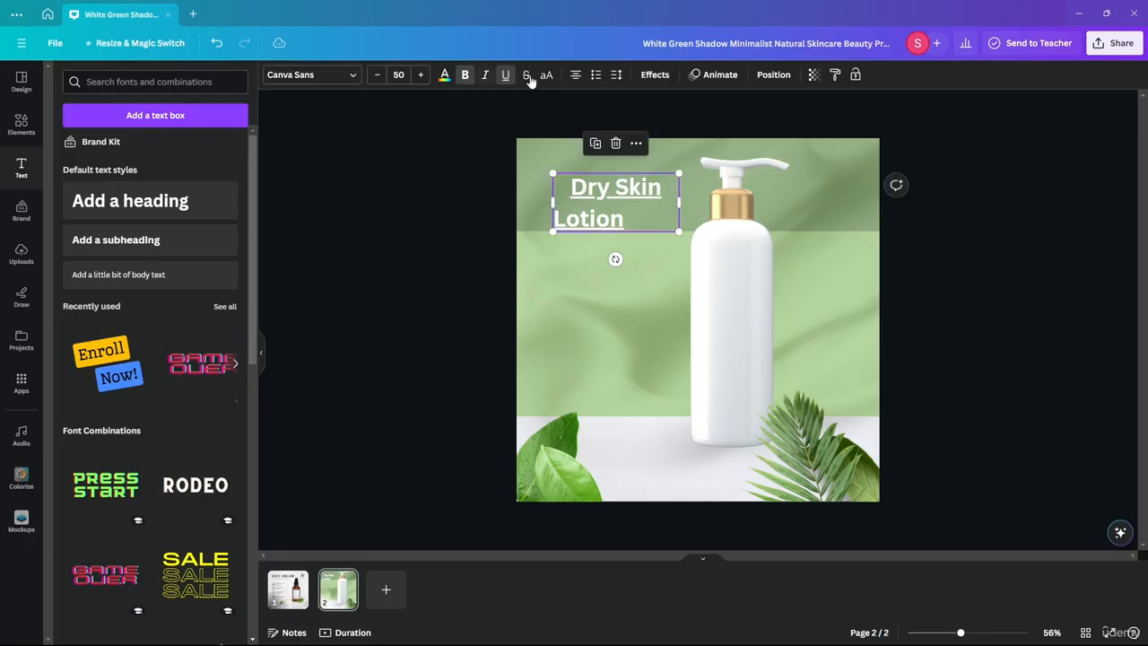
pyautogui.click(575, 77)
pyautogui.click(577, 77)
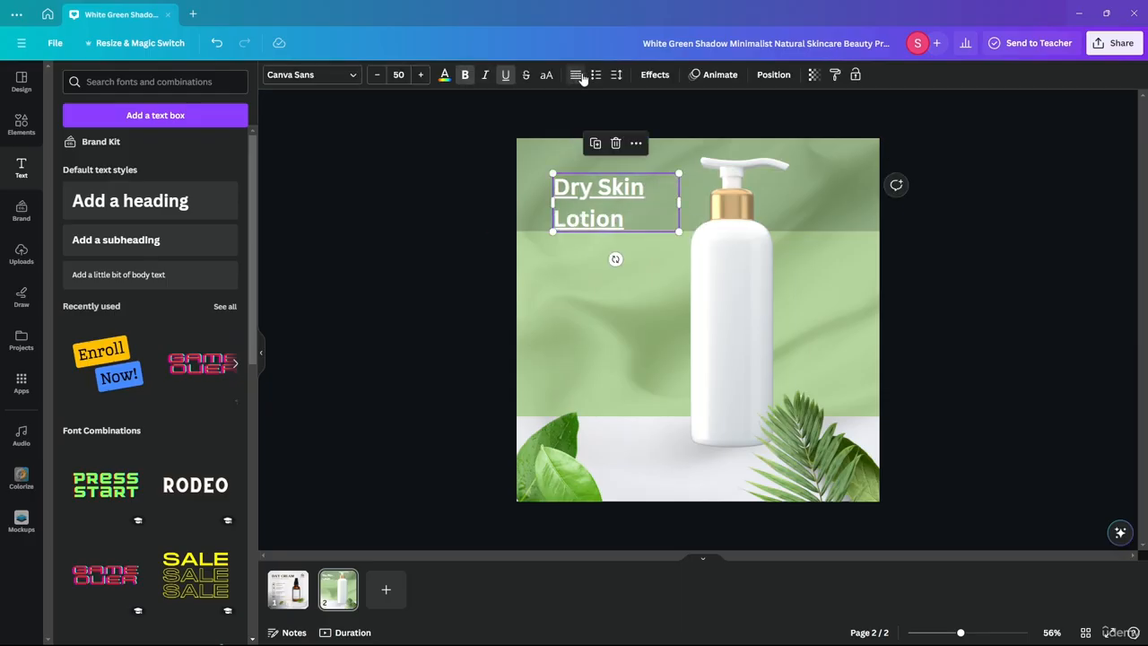
# Extend the title's text box slightly to the right and move the title up a little within the dark green band.
pyautogui.moveTo(680, 204); pyautogui.dragTo(687, 204)
pyautogui.click(973, 230)
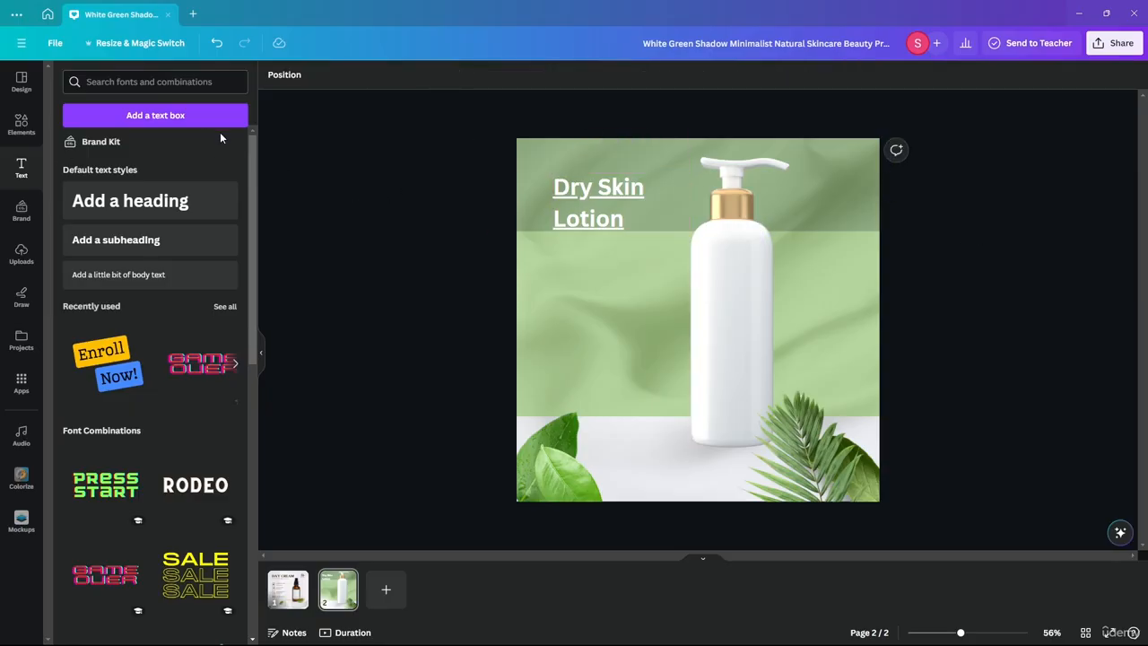
pyautogui.moveTo(581, 209); pyautogui.dragTo(580, 199)
pyautogui.click(945, 232)
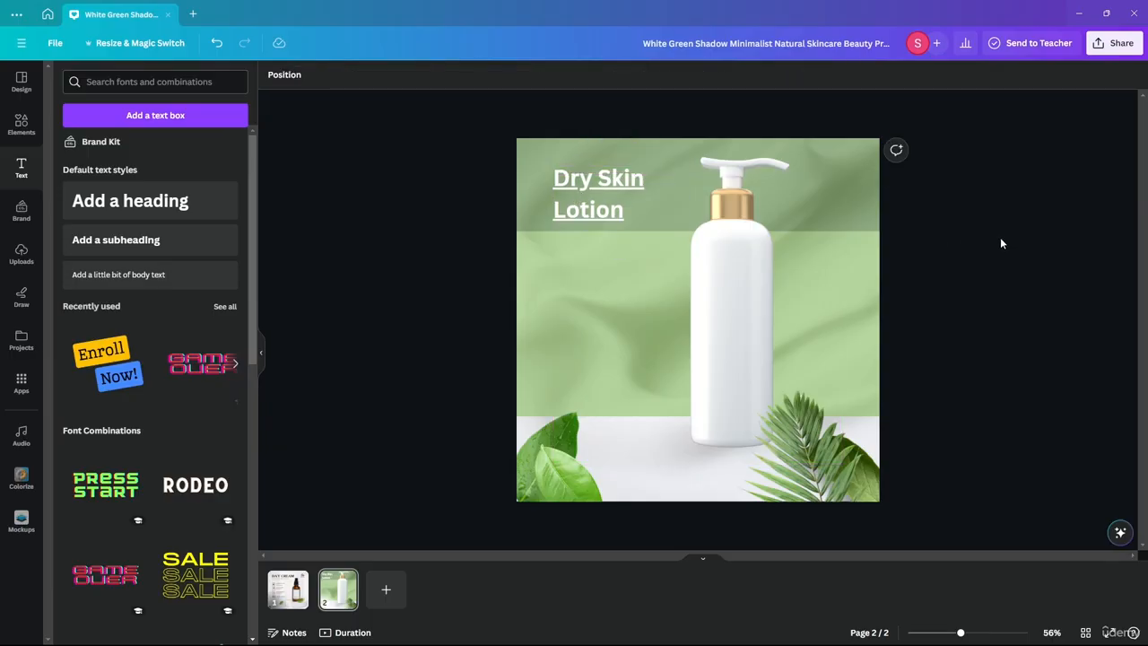
# Copy the four circled feature icons from the Day Cream page onto page 2, below the title.
pyautogui.click(287, 590)
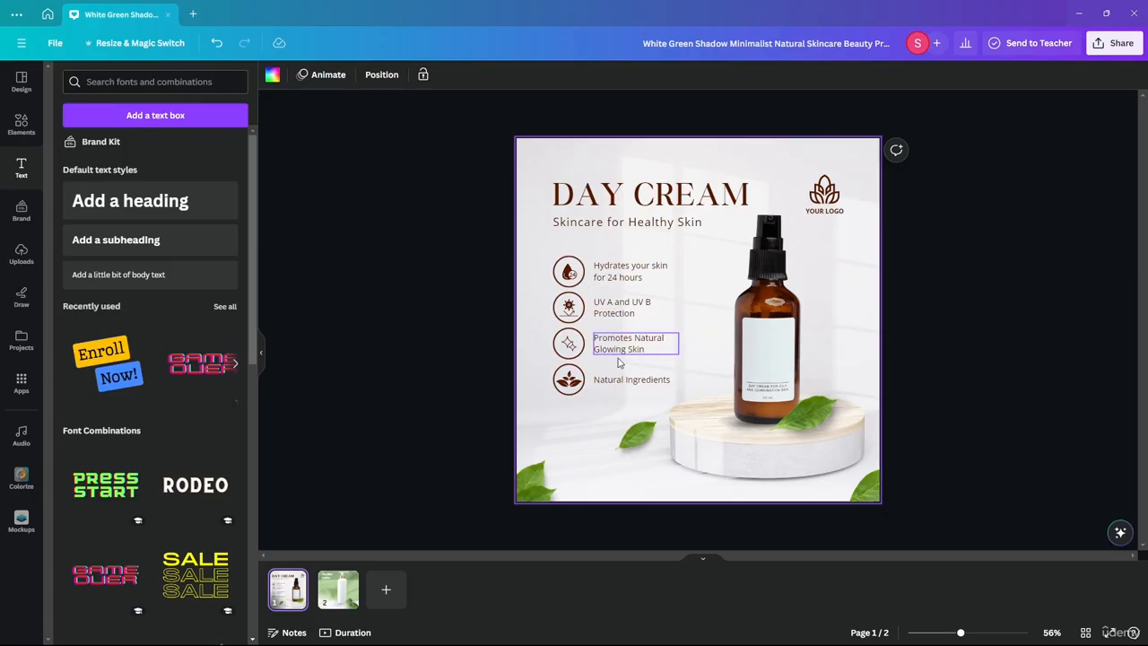
pyautogui.click(572, 278)
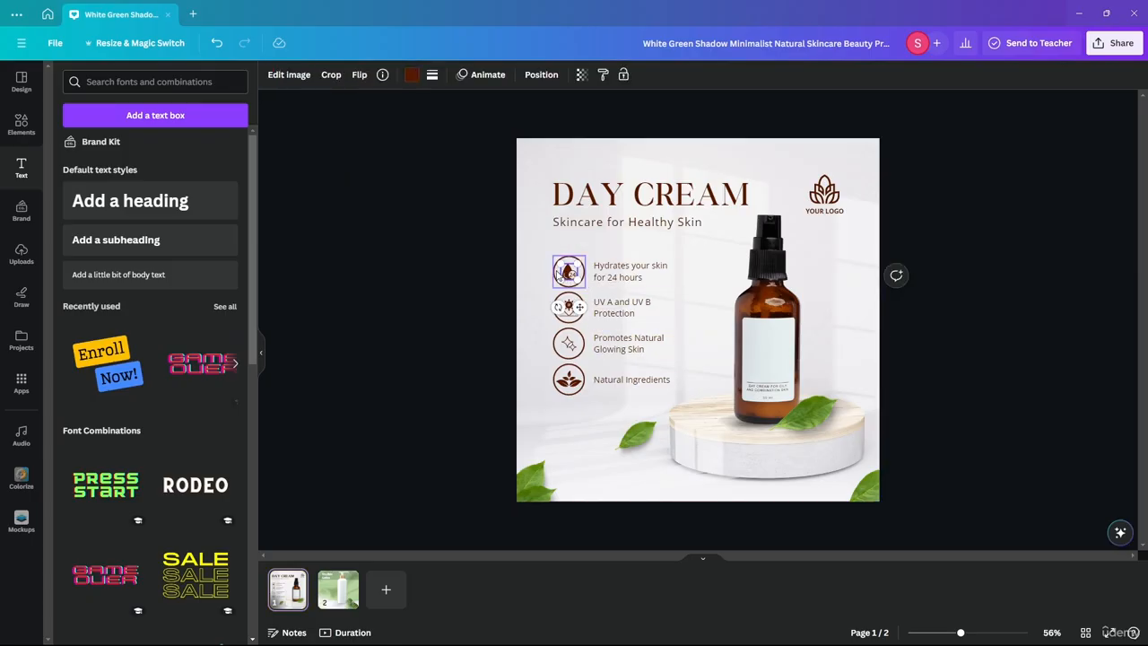
pyautogui.click(570, 282)
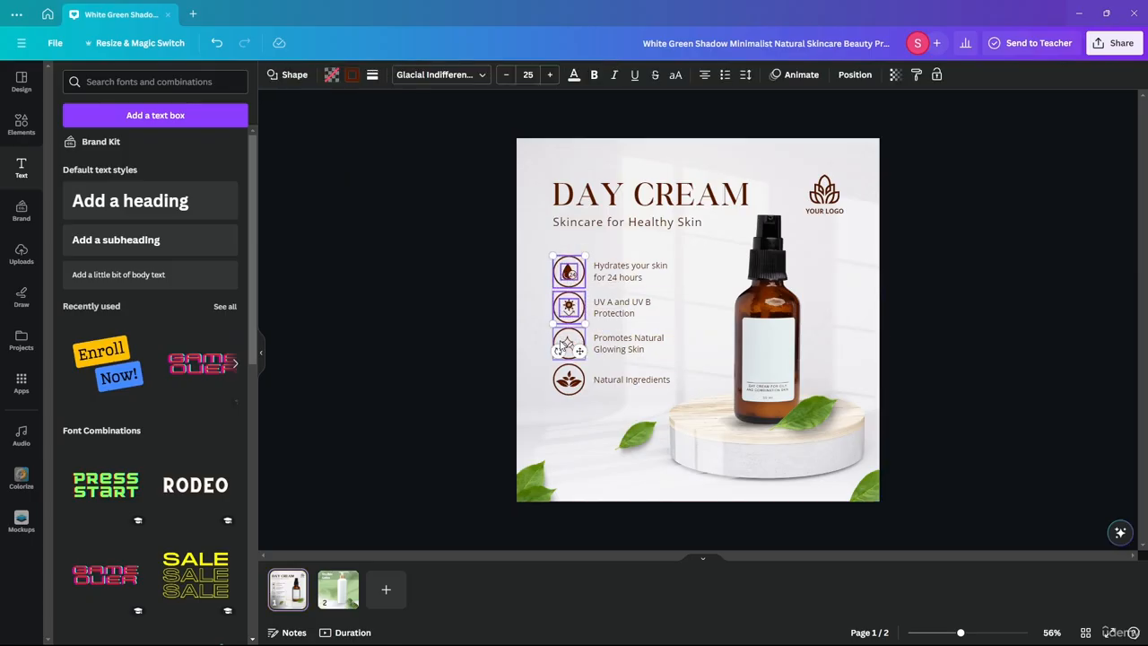
pyautogui.keyDown('shift'); pyautogui.click(568, 343); pyautogui.keyUp('shift')
pyautogui.keyDown('shift'); pyautogui.click(569, 380); pyautogui.keyUp('shift')
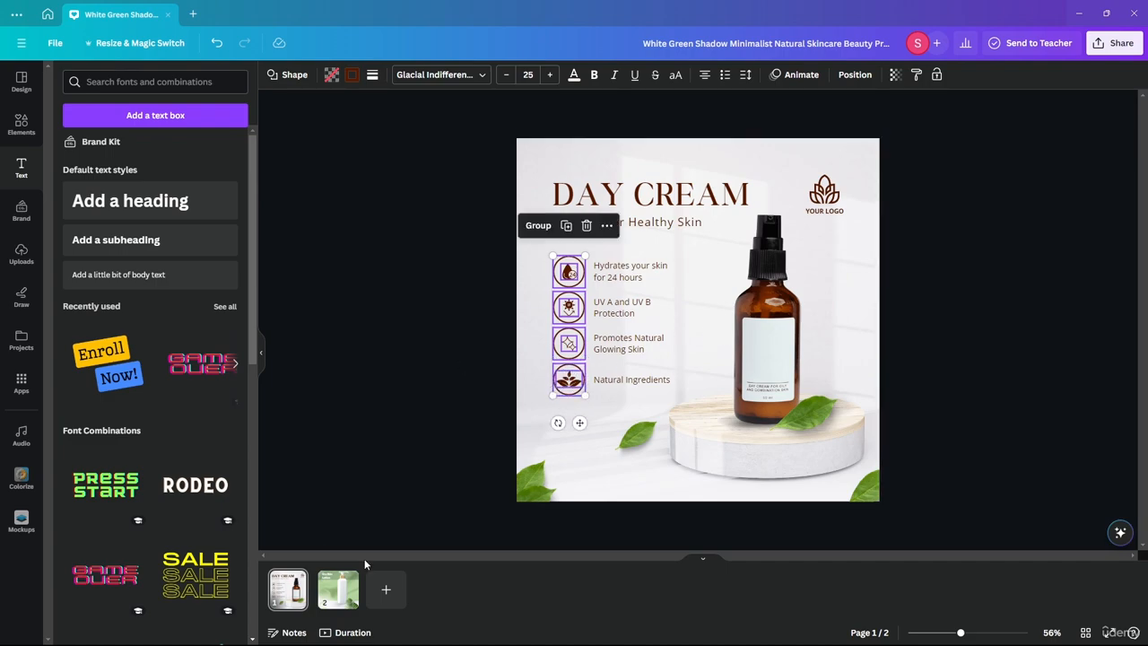
pyautogui.click(338, 589)
pyautogui.hotkey('ctrl', 'v')
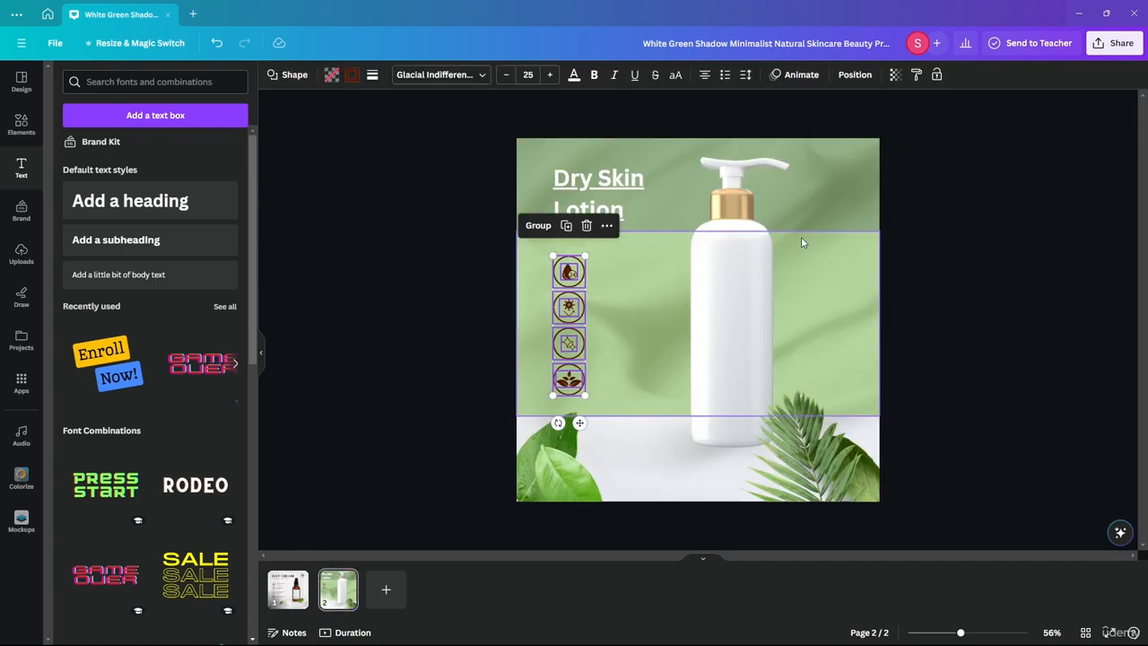
# Change the outline colour of the four icon circles to white.
pyautogui.click(351, 74)
pyautogui.click(65, 180)
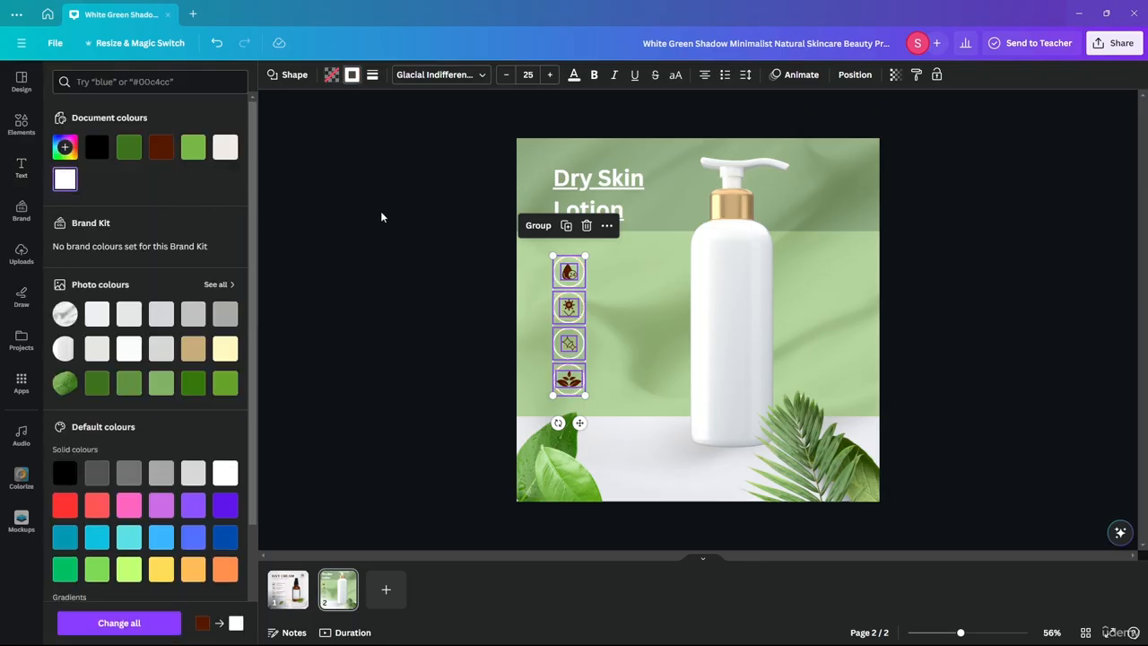
pyautogui.click(574, 324)
pyautogui.click(571, 308)
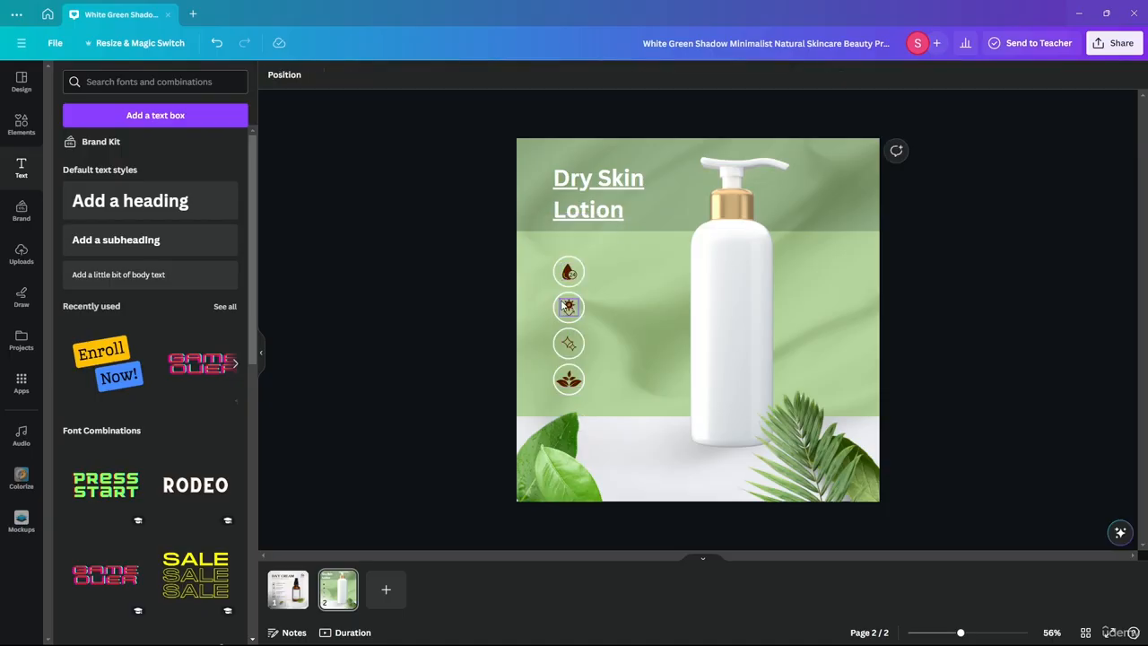
pyautogui.click(568, 307)
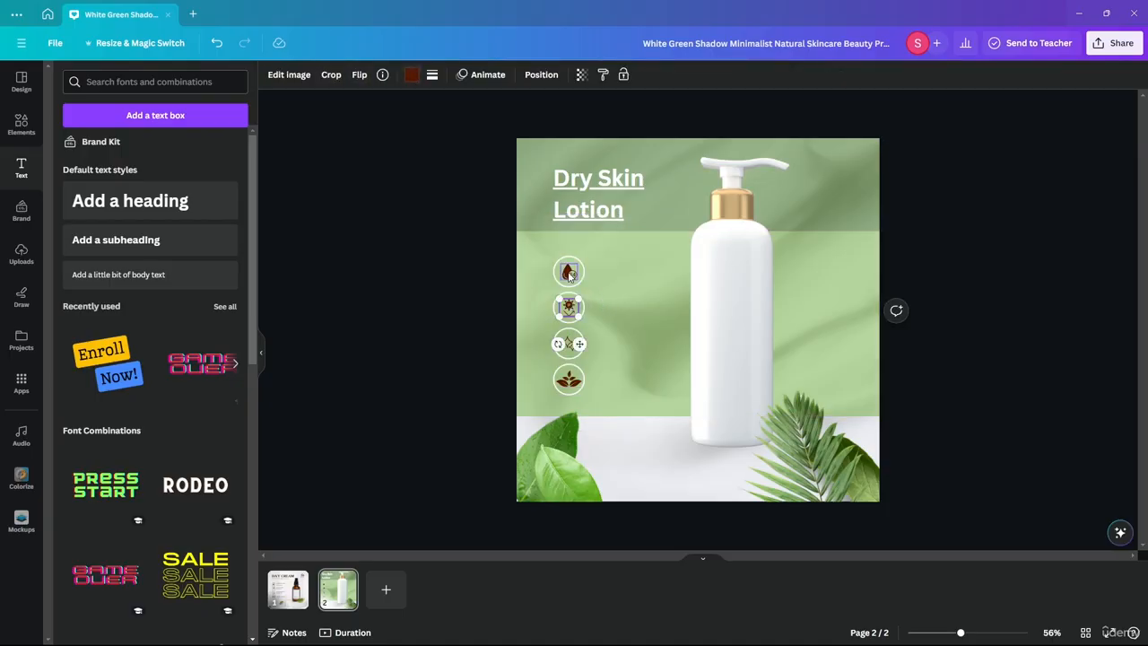
pyautogui.keyDown('shift'); pyautogui.click(568, 272); pyautogui.keyUp('shift')
pyautogui.click(489, 308)
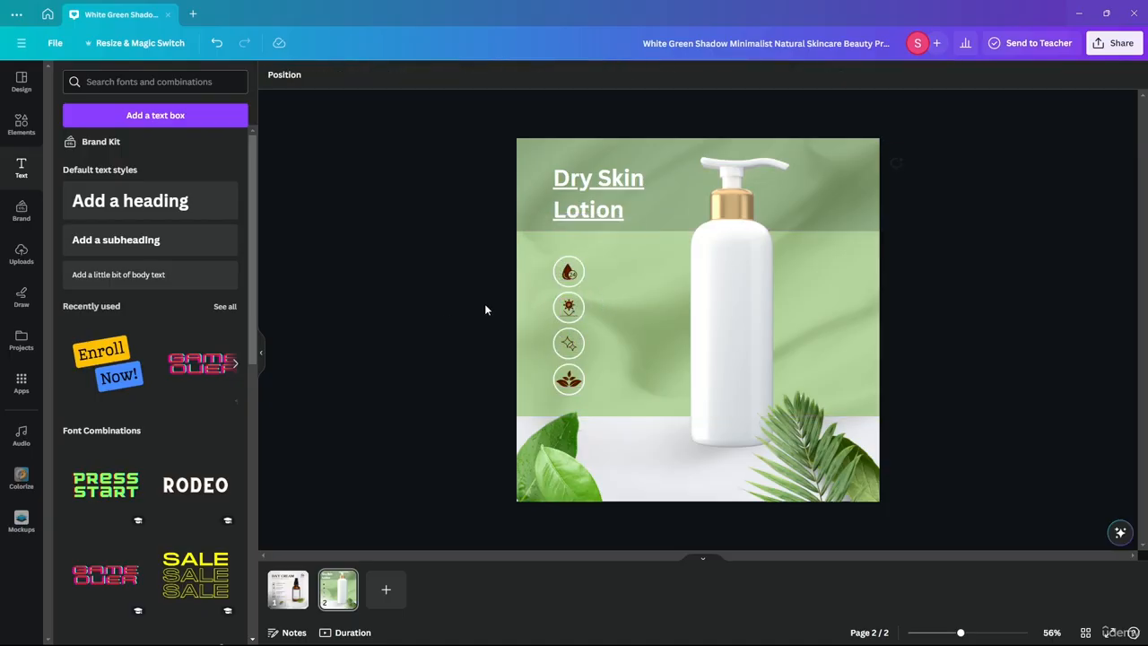
# Recolour the droplet icon and the sun icon inside their circles white.
pyautogui.click(569, 273)
pyautogui.click(412, 78)
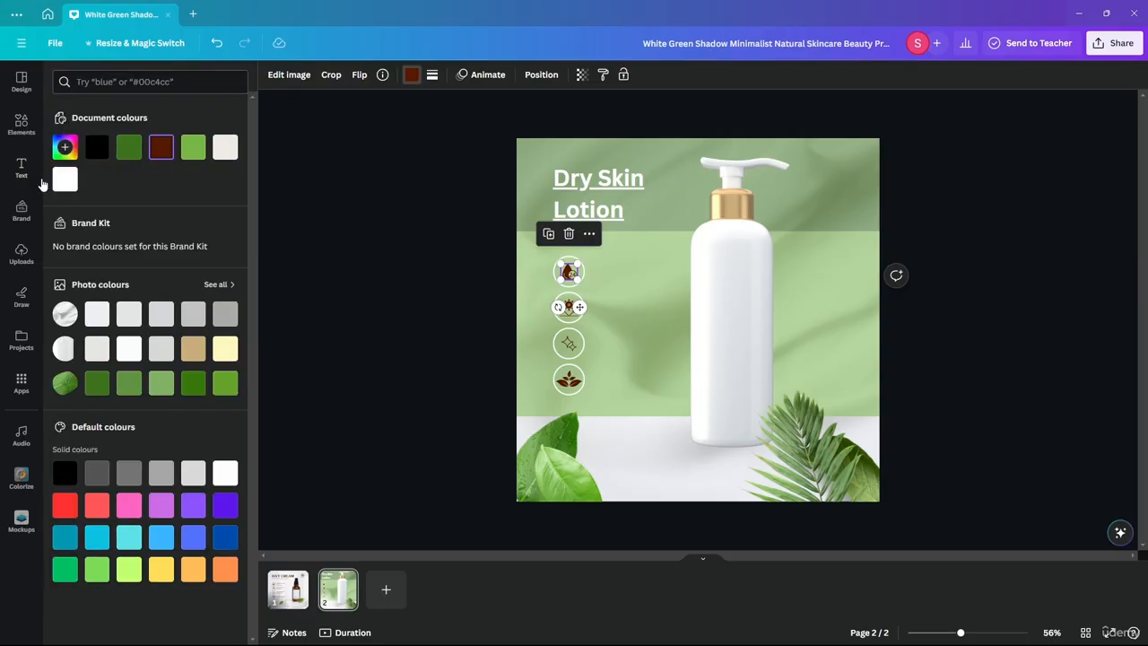
pyautogui.click(67, 180)
pyautogui.click(490, 308)
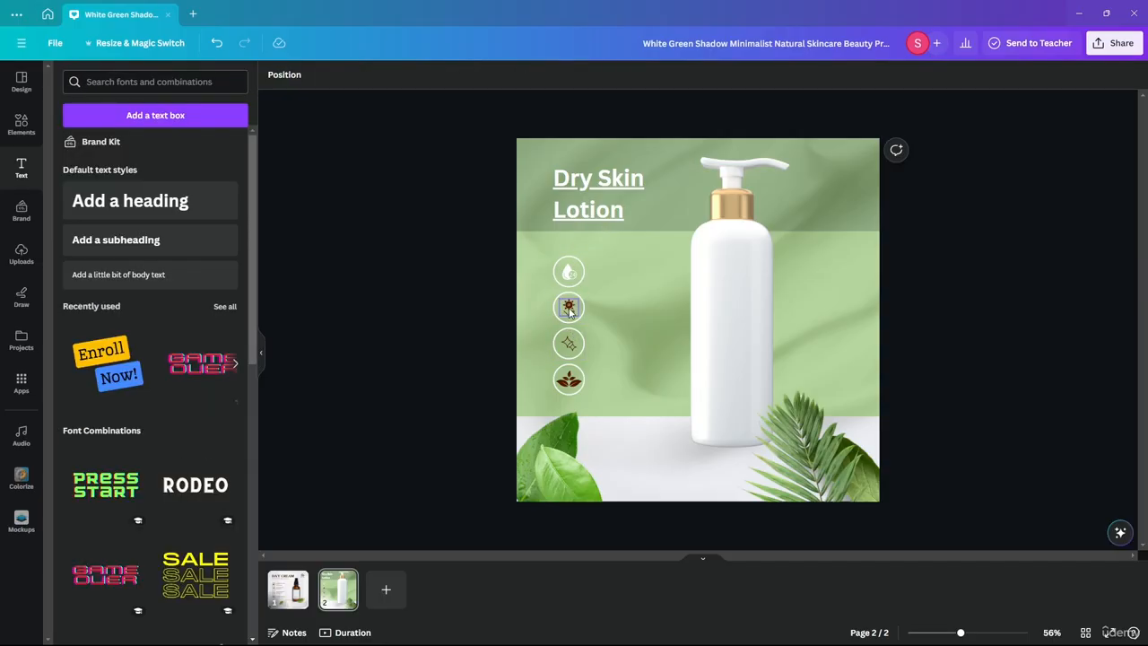
pyautogui.click(568, 308)
pyautogui.click(411, 75)
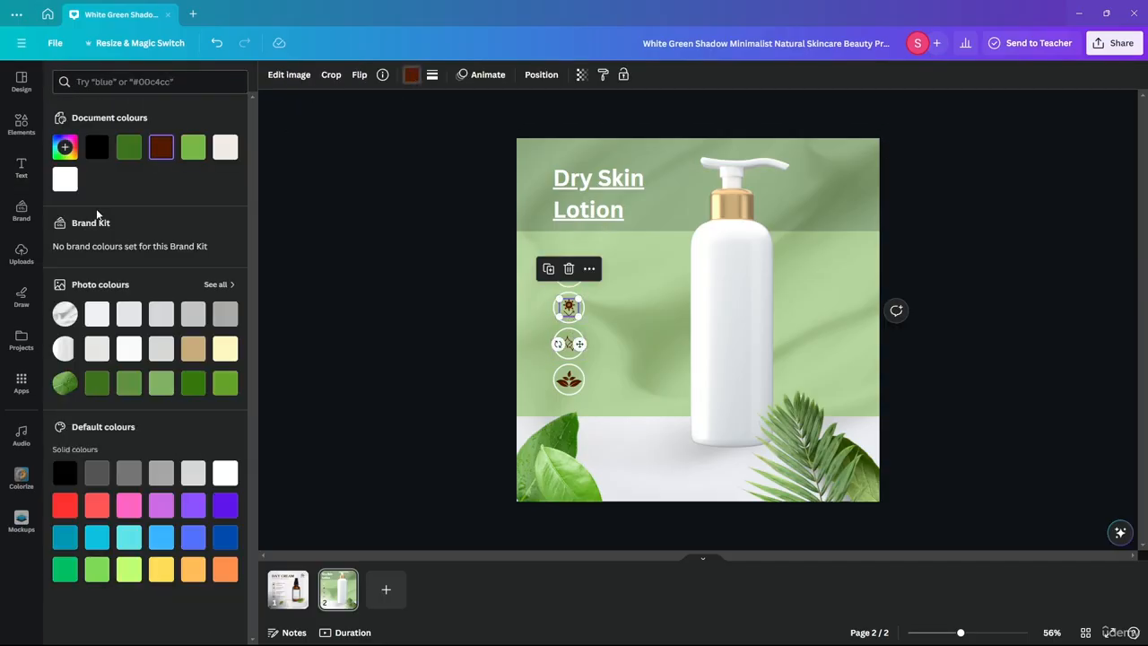
pyautogui.click(64, 177)
# Recolour the sparkle icon and the leaf icon inside their circles white.
pyautogui.click(568, 343)
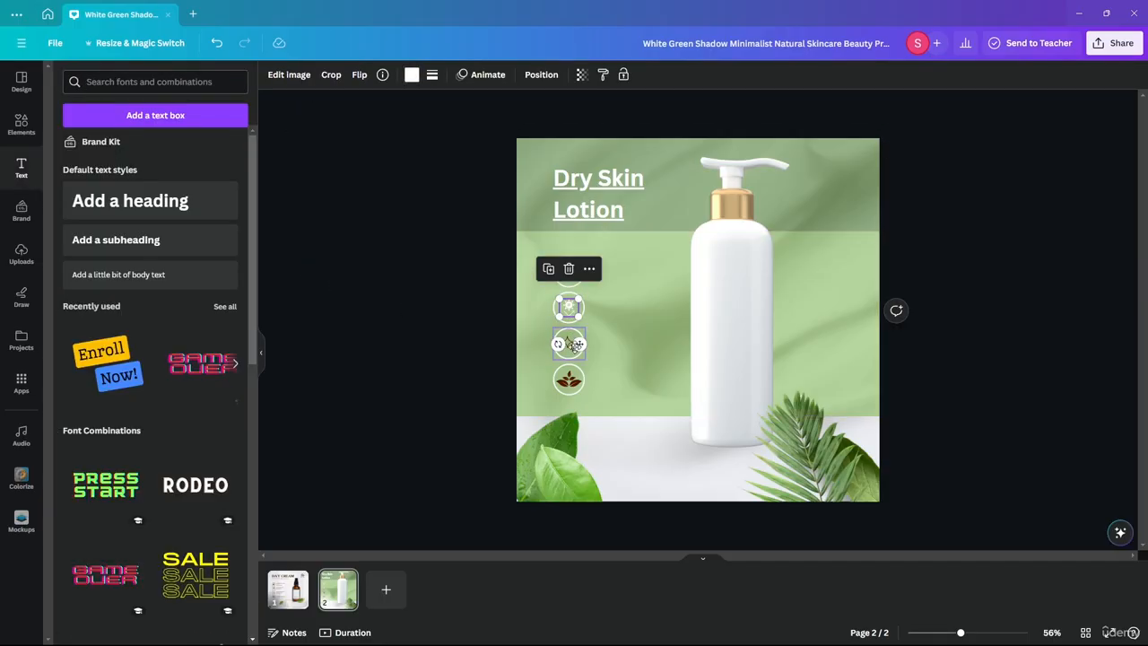
pyautogui.click(411, 78)
pyautogui.click(64, 177)
pyautogui.click(569, 377)
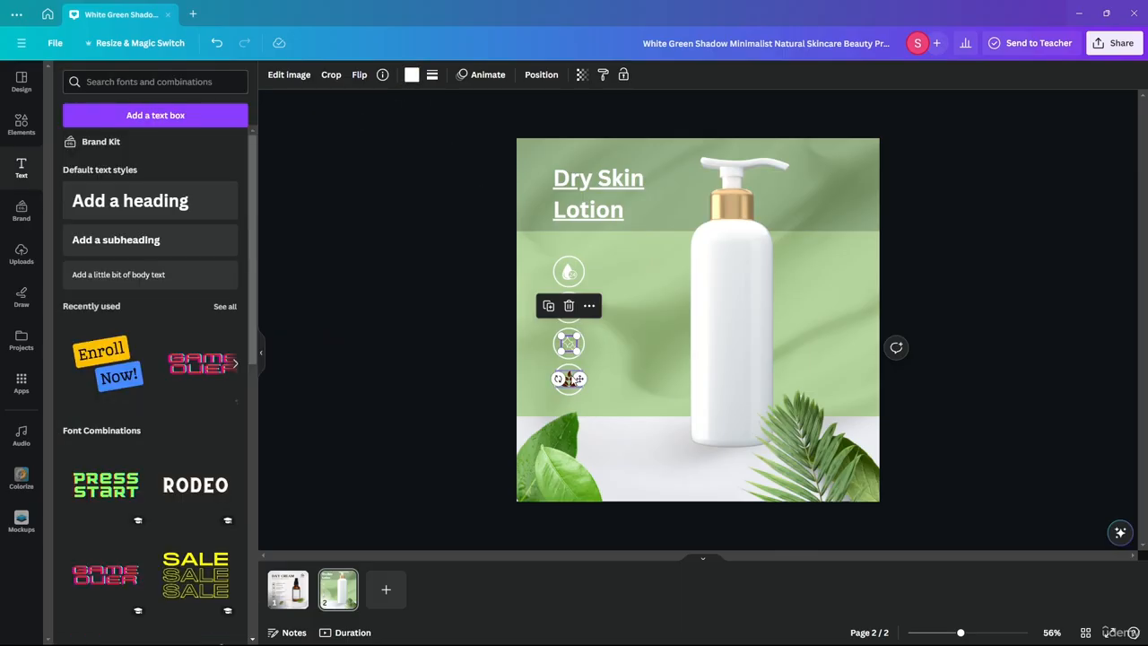
pyautogui.click(569, 378)
pyautogui.click(412, 78)
pyautogui.click(64, 176)
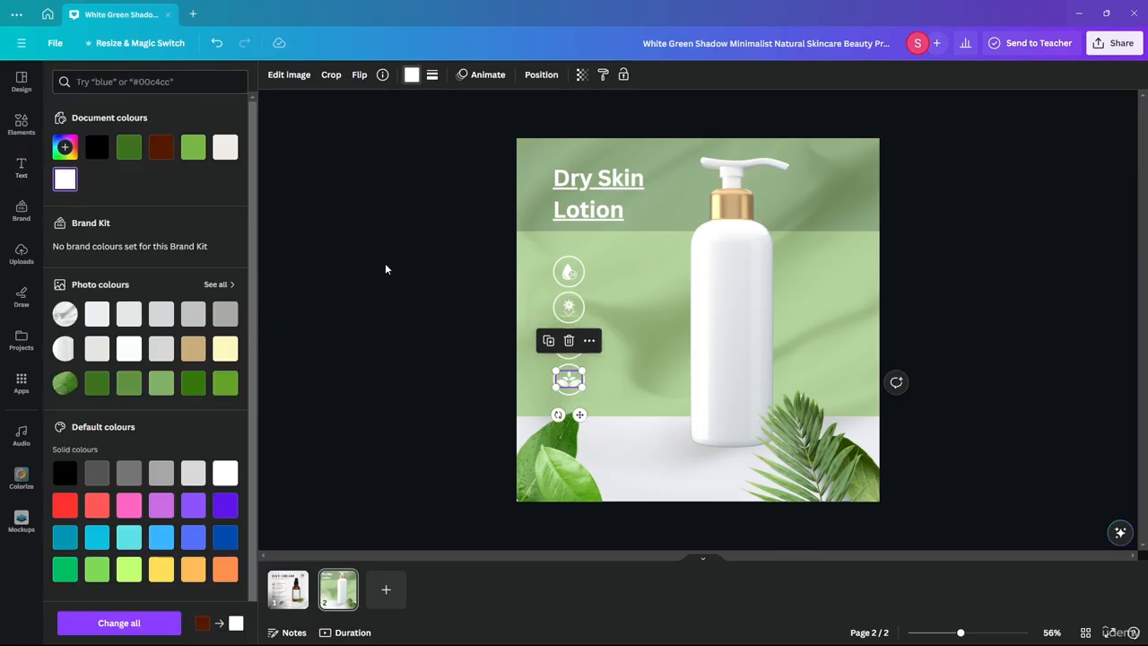
pyautogui.click(380, 233)
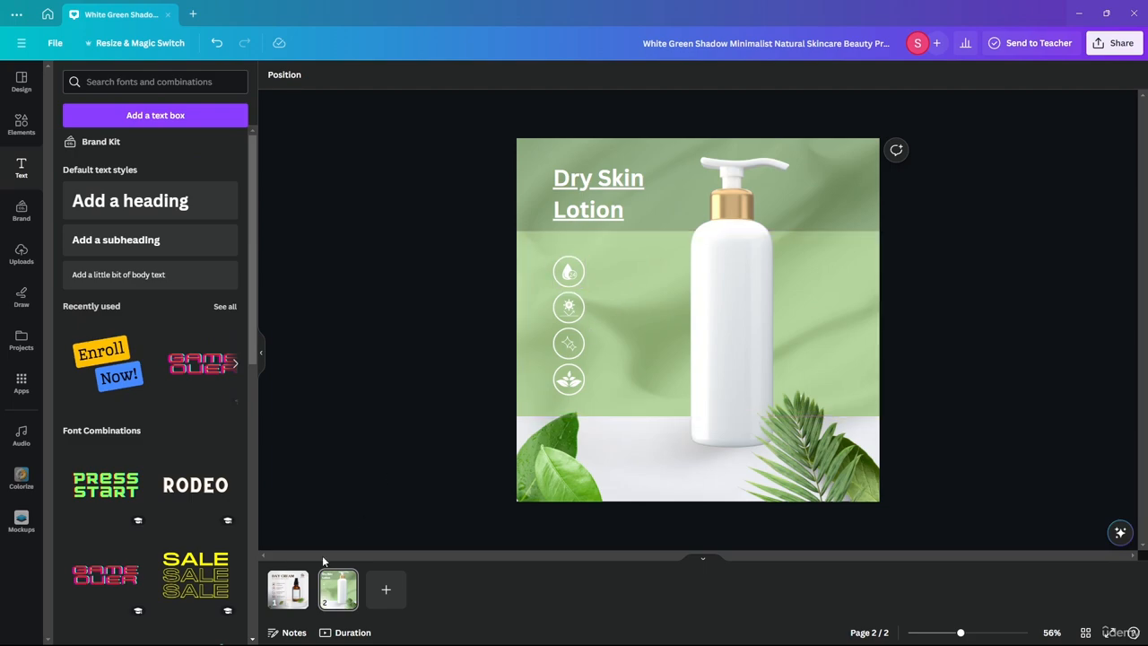
pyautogui.click(292, 581)
pyautogui.click(629, 278)
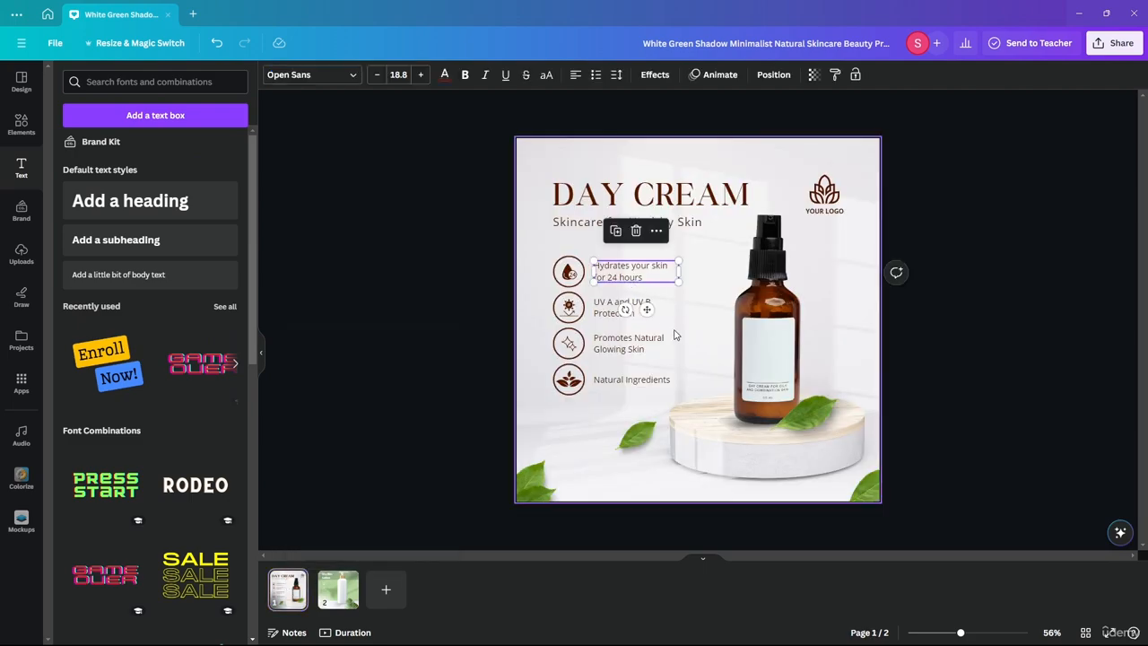
pyautogui.keyDown('shift'); pyautogui.click(604, 307); pyautogui.keyUp('shift')
pyautogui.keyDown('shift'); pyautogui.click(609, 344); pyautogui.keyUp('shift')
pyautogui.keyDown('shift'); pyautogui.click(609, 380); pyautogui.keyUp('shift')
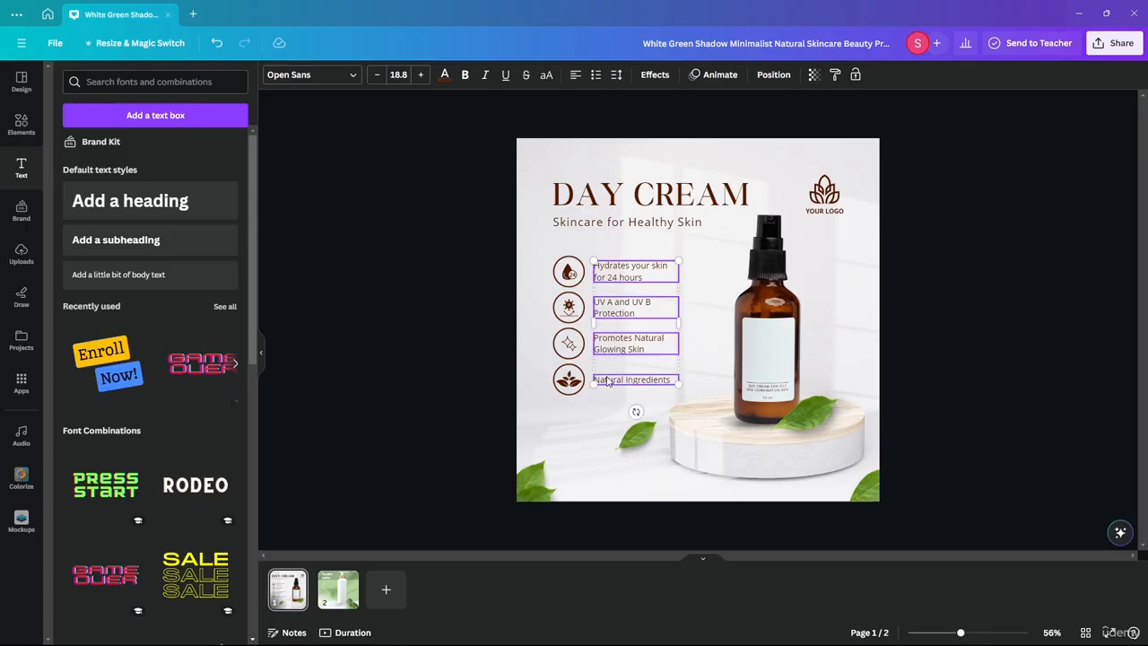
pyautogui.click(338, 589)
pyautogui.hotkey('ctrl', 'v')
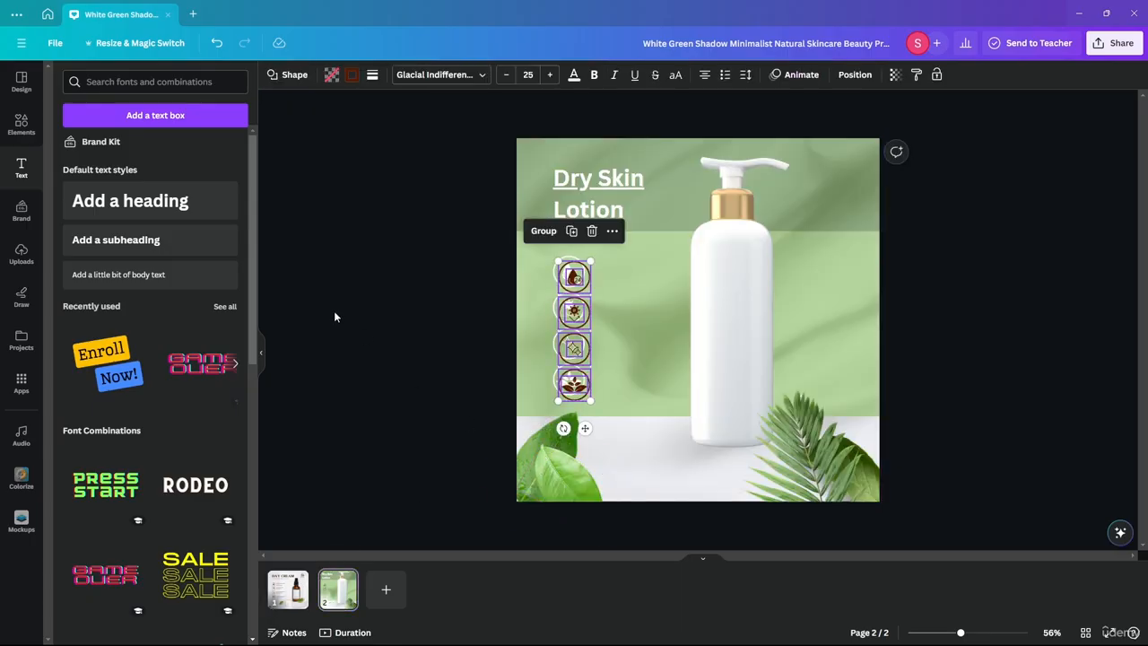
pyautogui.hotkey('ctrl', 'z')
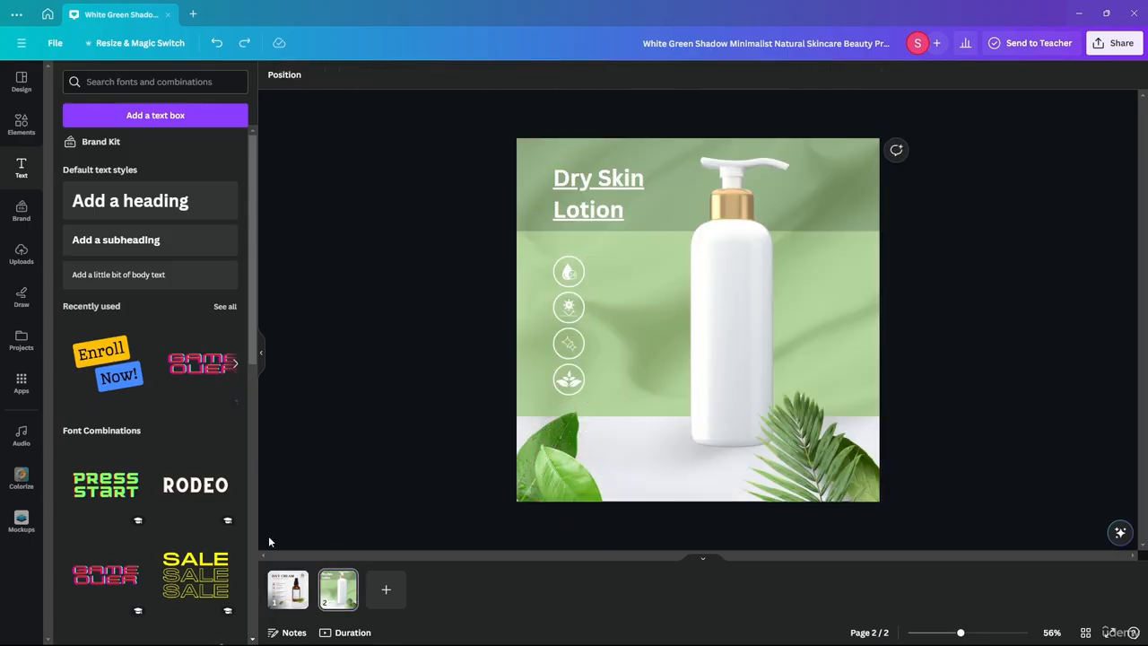
# Copy the four feature texts from the Day Cream page onto page 2, beside the matching circled icons.
pyautogui.click(288, 589)
pyautogui.click(616, 280)
pyautogui.keyDown('shift'); pyautogui.click(619, 307); pyautogui.keyUp('shift')
pyautogui.keyDown('shift'); pyautogui.click(624, 343); pyautogui.keyUp('shift')
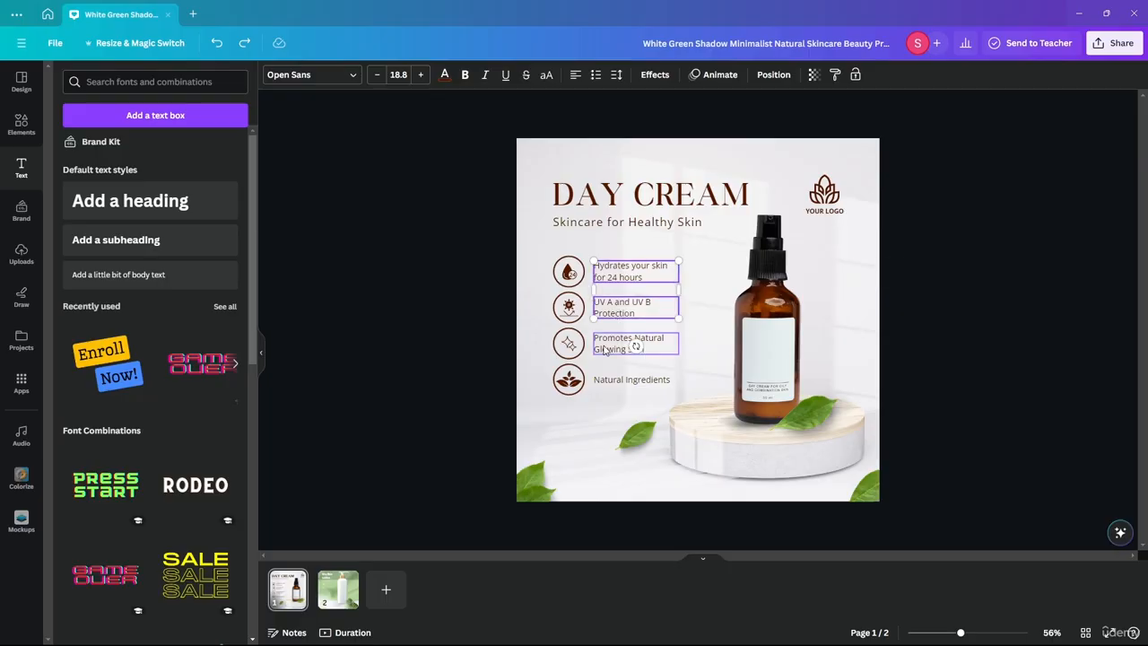
pyautogui.keyDown('shift'); pyautogui.click(632, 380); pyautogui.keyUp('shift')
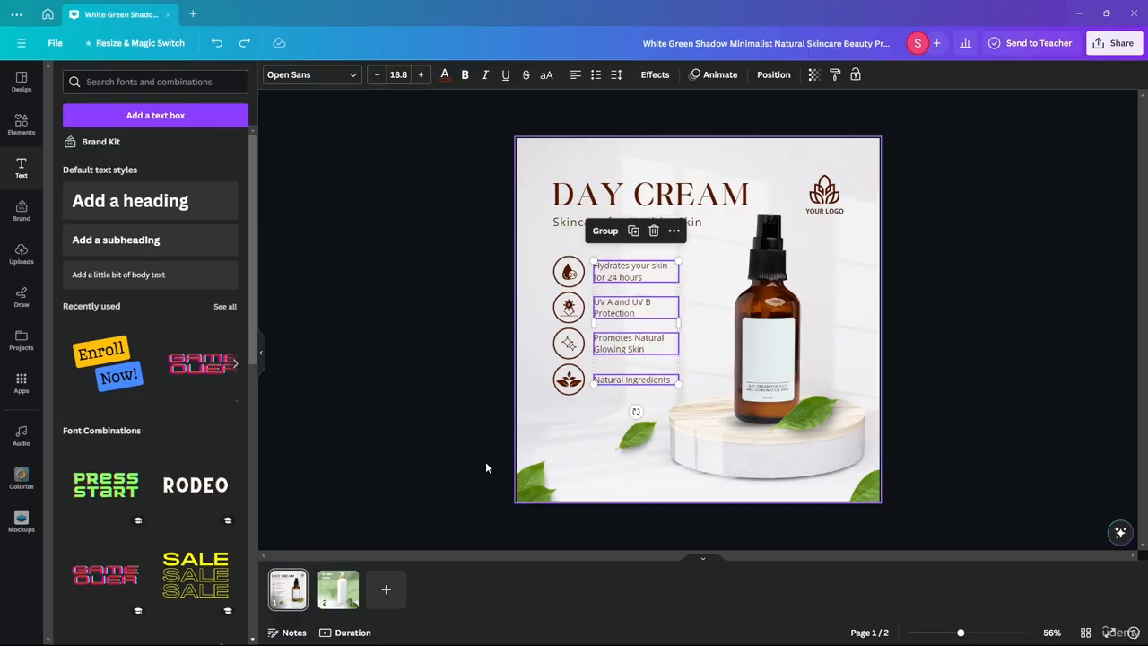
pyautogui.hotkey('ctrl', 'c')
pyautogui.click(338, 589)
pyautogui.hotkey('ctrl', 'v')
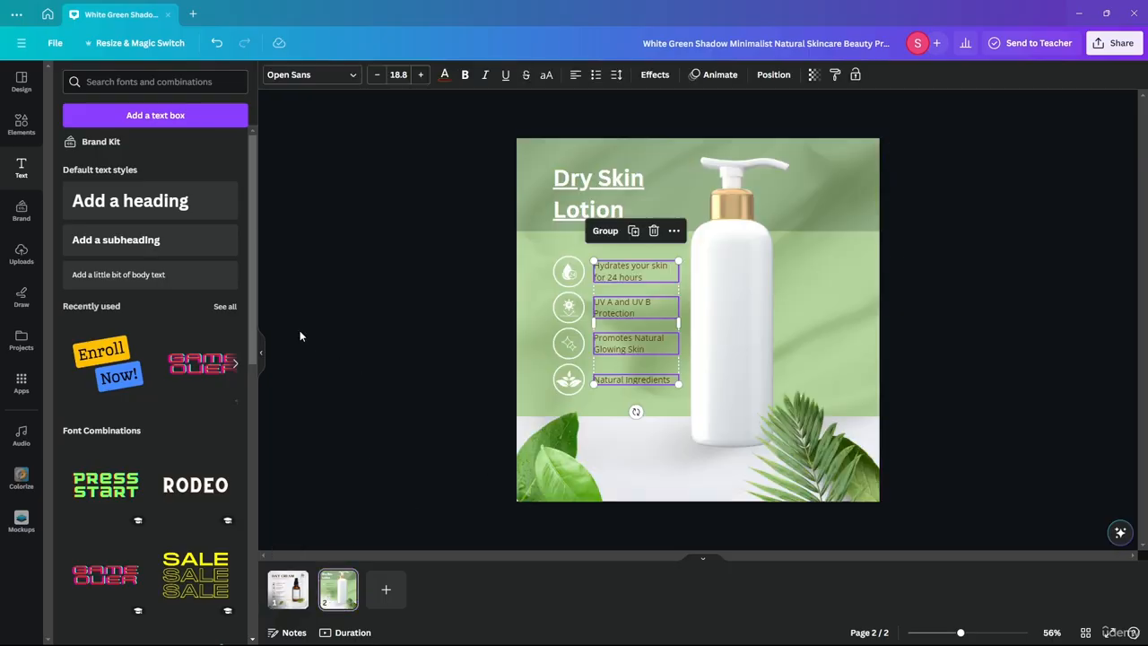
# Make the four copied feature texts white and bold.
pyautogui.click(445, 75)
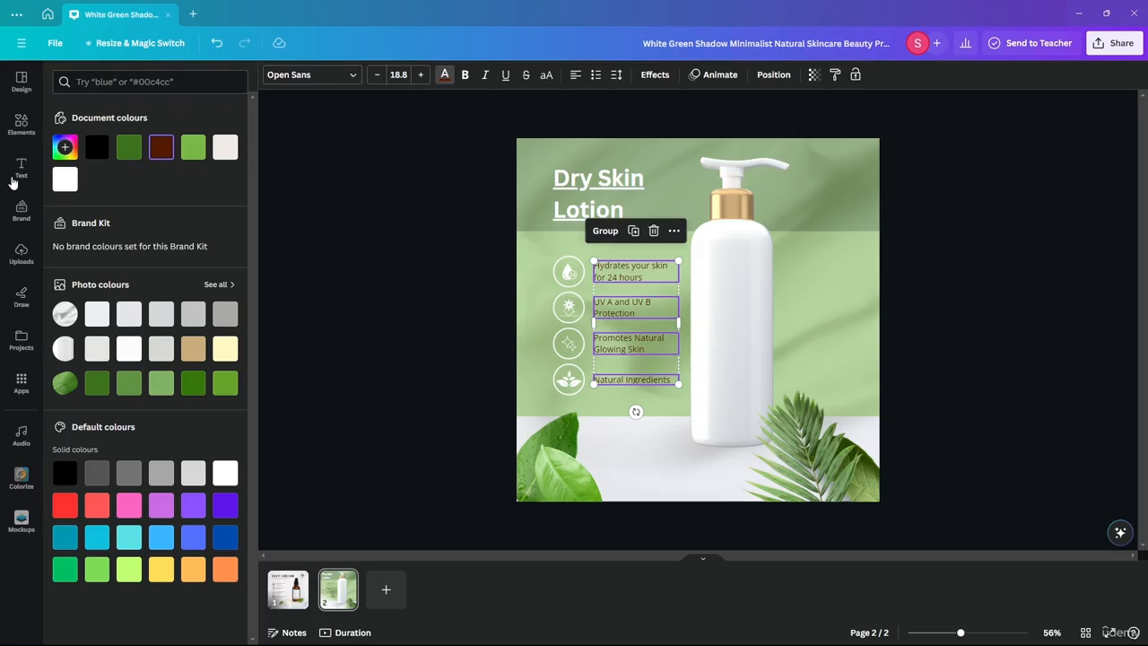
pyautogui.click(62, 179)
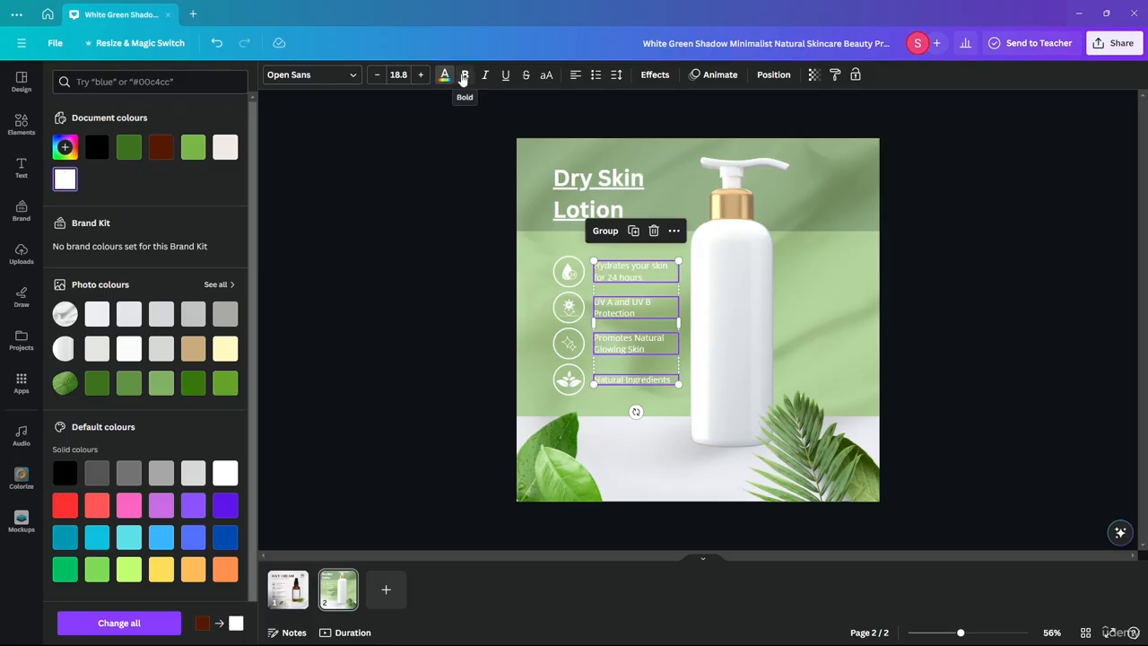
pyautogui.click(463, 75)
pyautogui.press('Escape')
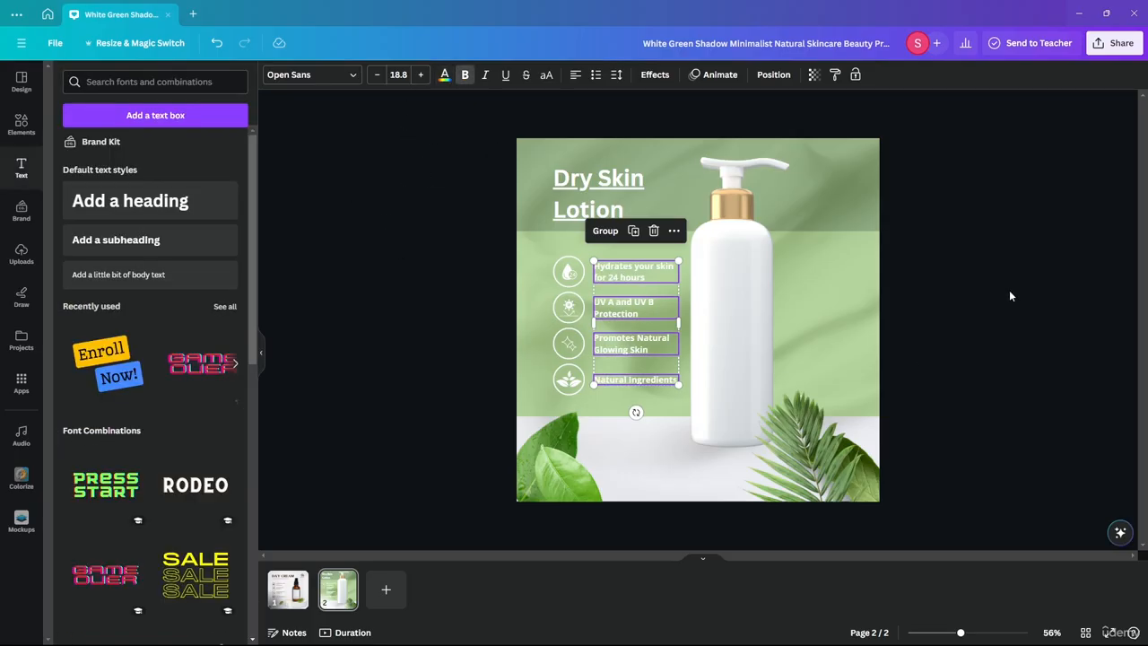
pyautogui.click(1008, 290)
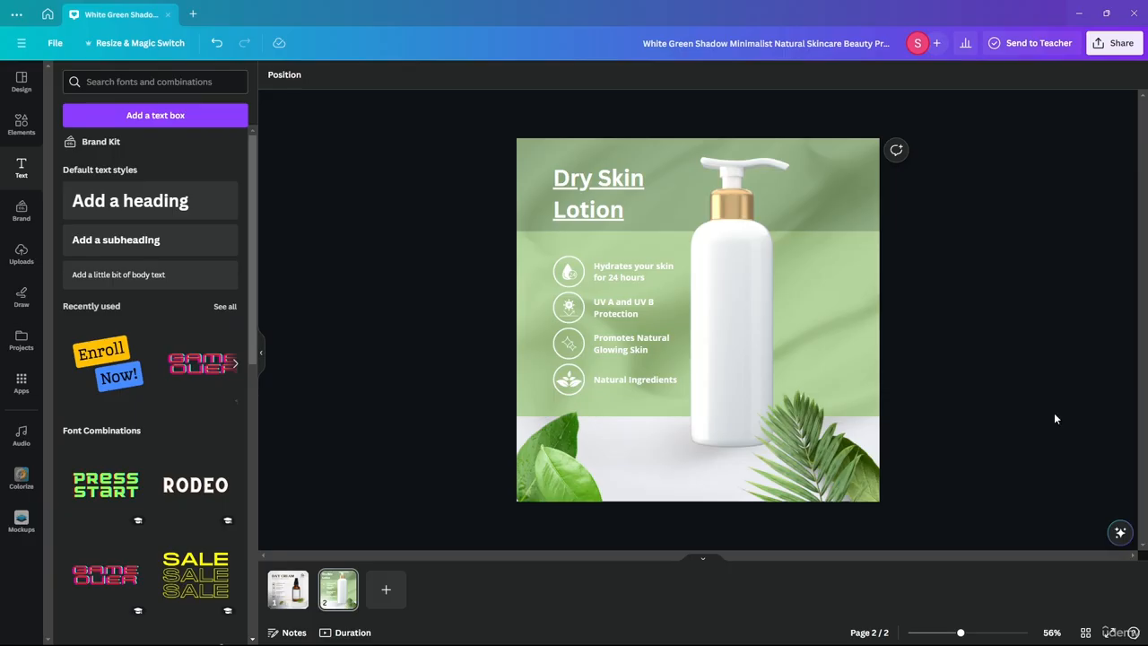
# Duplicate the dark green band behind the title and place the copy over the page's lower edge, directly below the light green band.
pyautogui.scroll(2, 963, 325)
pyautogui.scroll(-1, 956, 326)
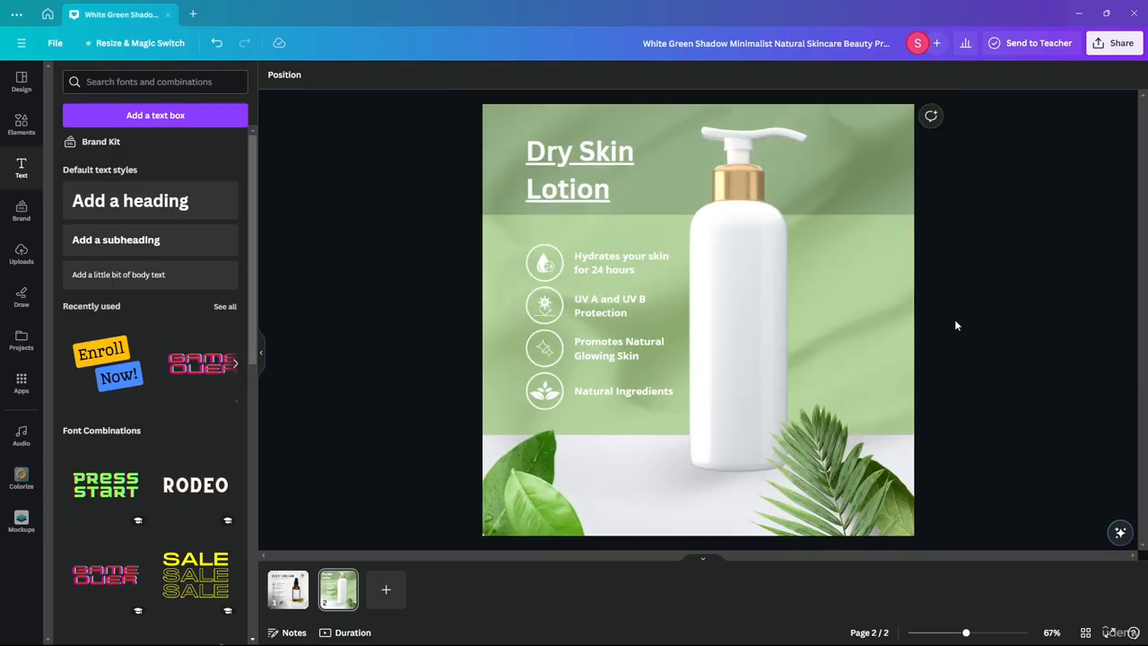
pyautogui.click(881, 167)
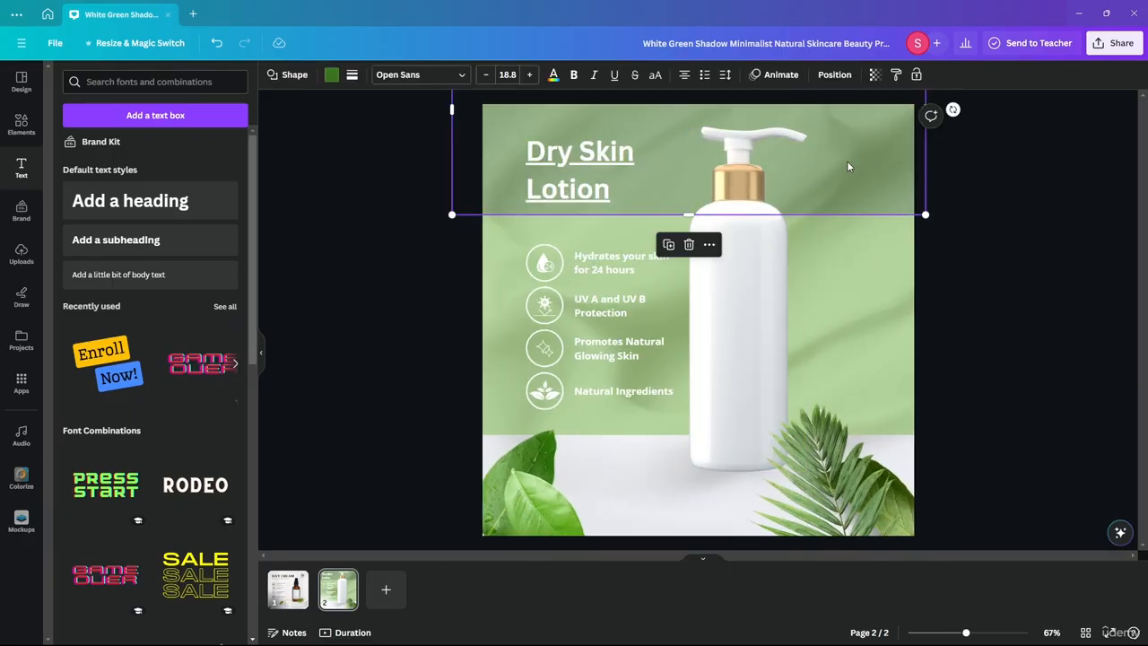
pyautogui.scroll(-3, 980, 288)
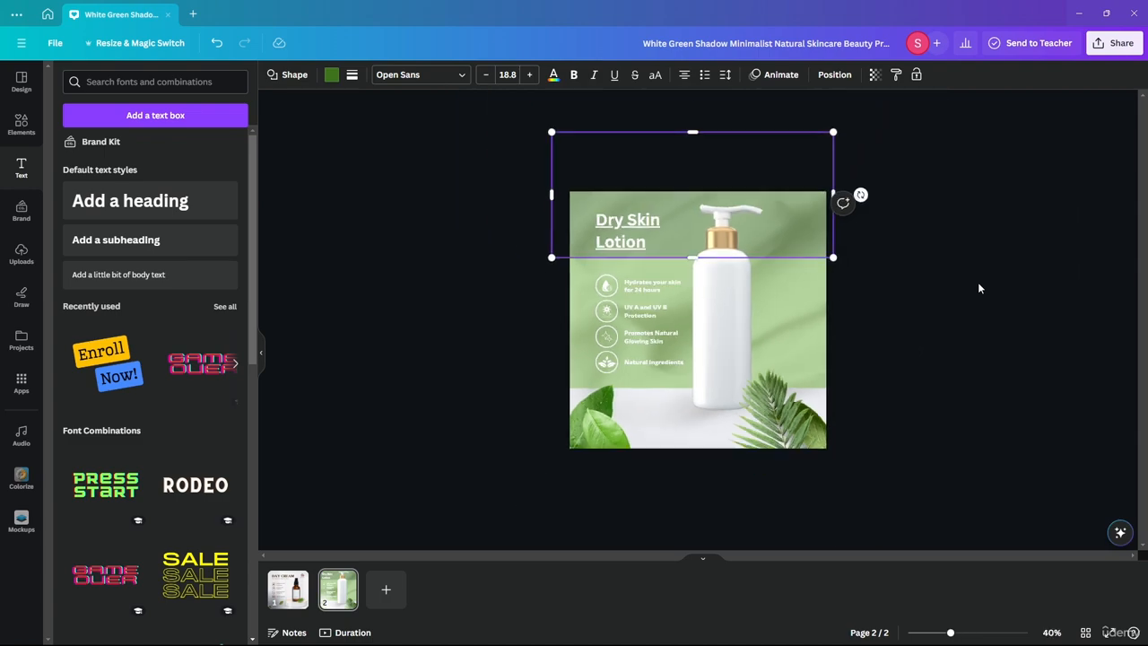
pyautogui.moveTo(778, 221); pyautogui.dragTo(781, 483)
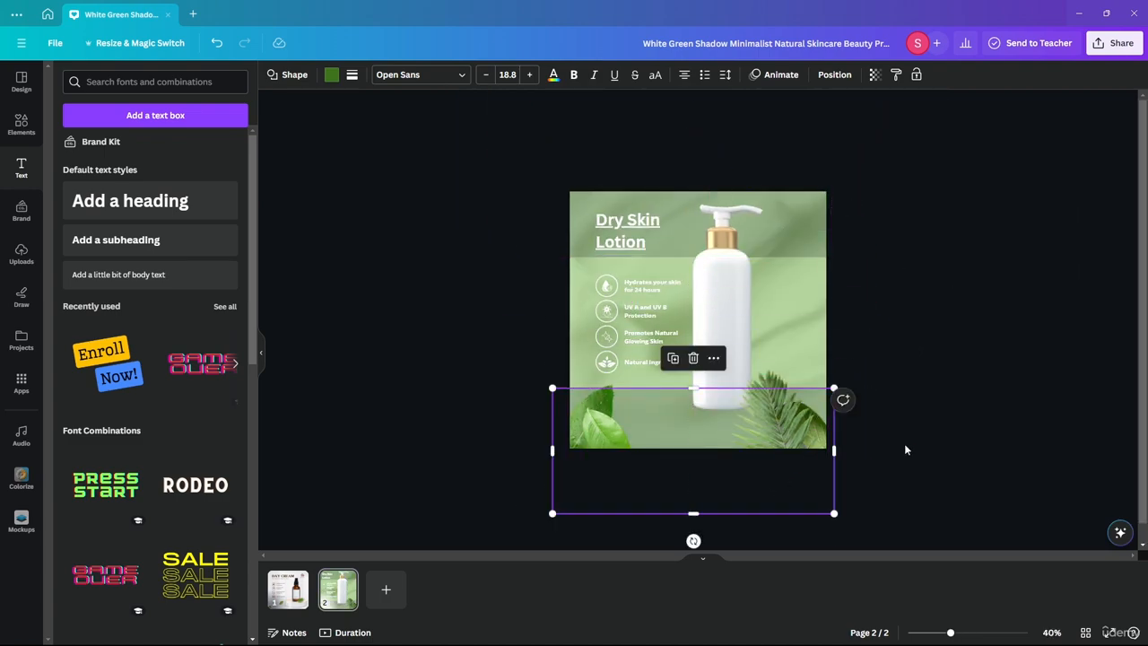
pyautogui.click(904, 443)
pyautogui.scroll(3, 894, 449)
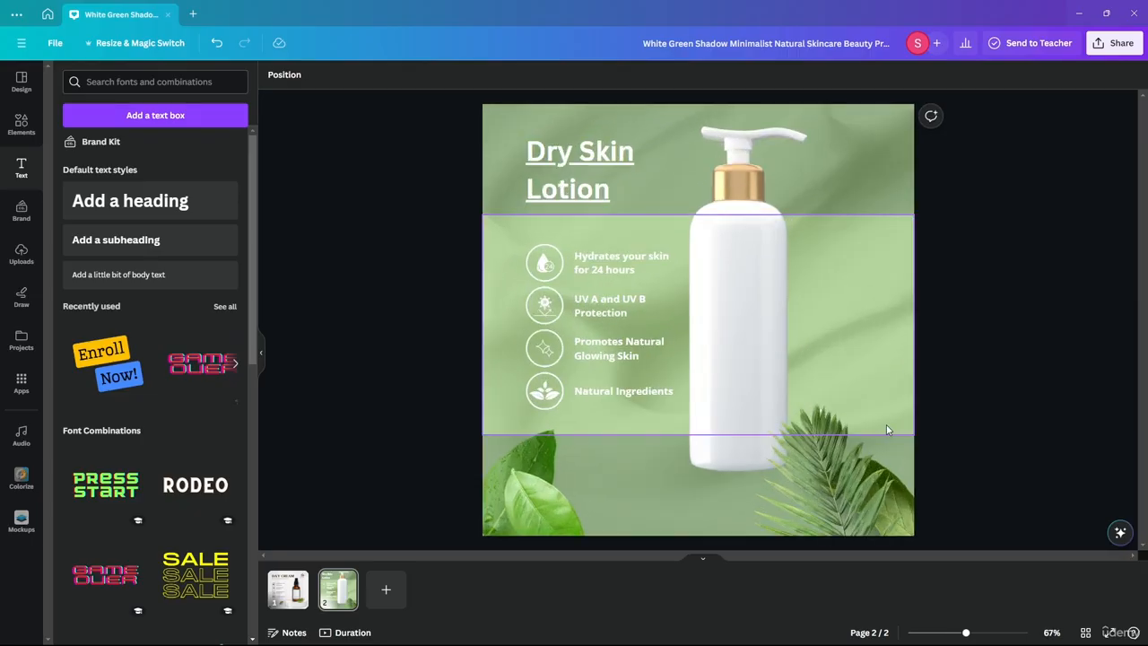
# Check the lower dark green band's place in the layer order and review the overall composition.
pyautogui.click(615, 477)
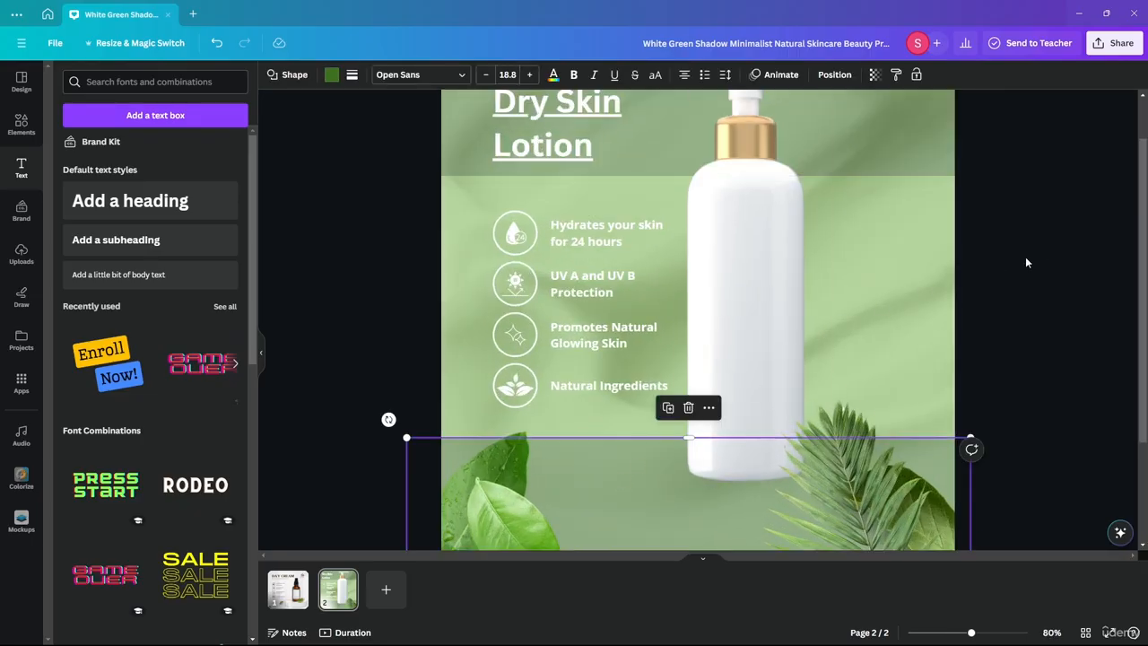
pyautogui.click(834, 75)
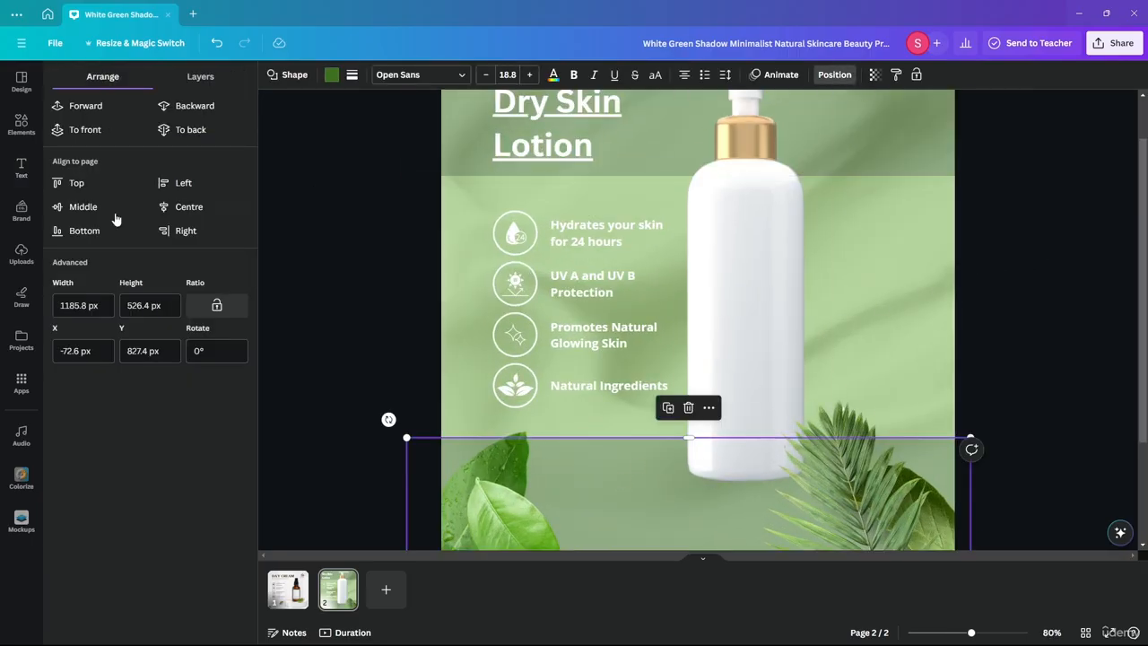
pyautogui.click(188, 79)
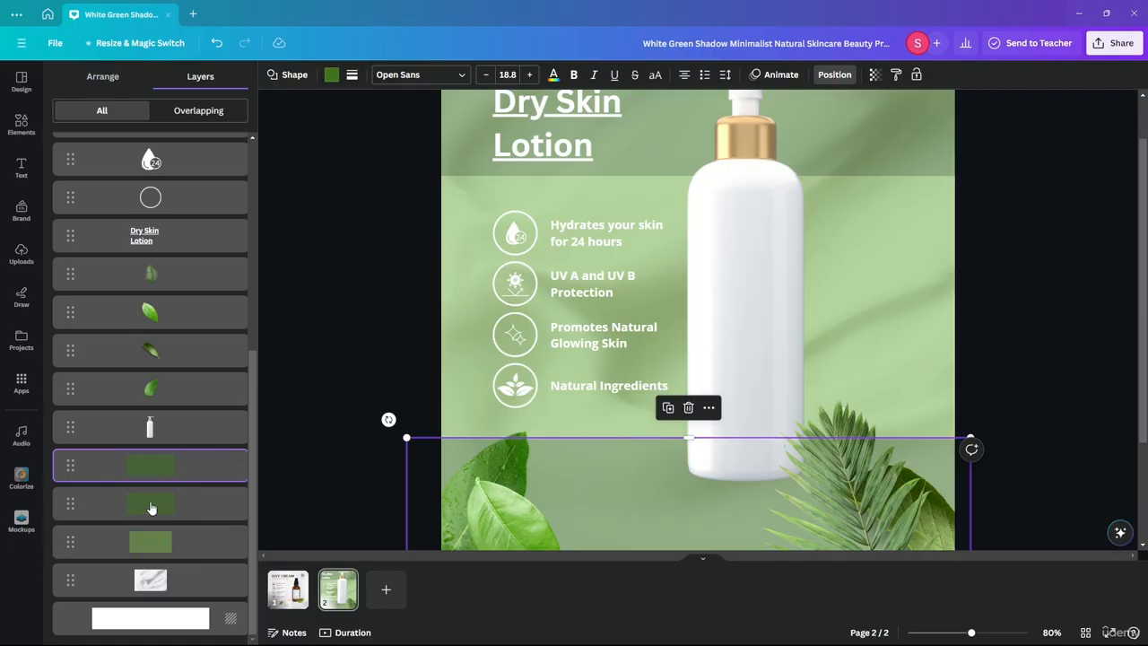
pyautogui.click(1025, 203)
pyautogui.click(1024, 195)
pyautogui.scroll(1, 997, 207)
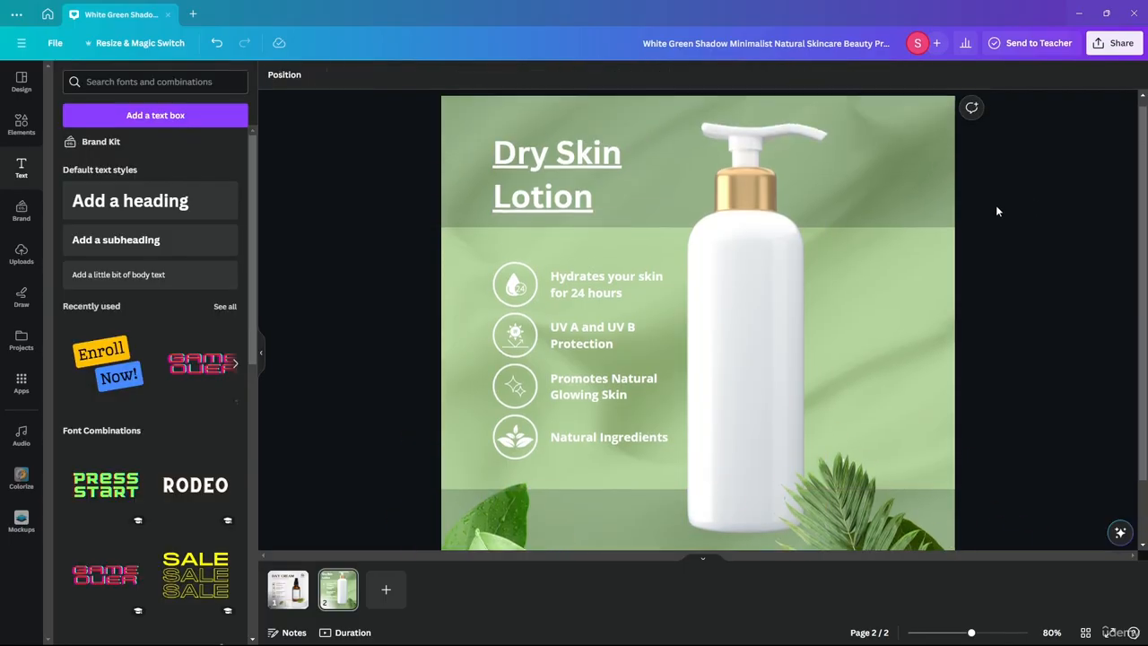
pyautogui.scroll(-1, 995, 207)
pyautogui.scroll(-2, 994, 210)
pyautogui.scroll(1, 966, 305)
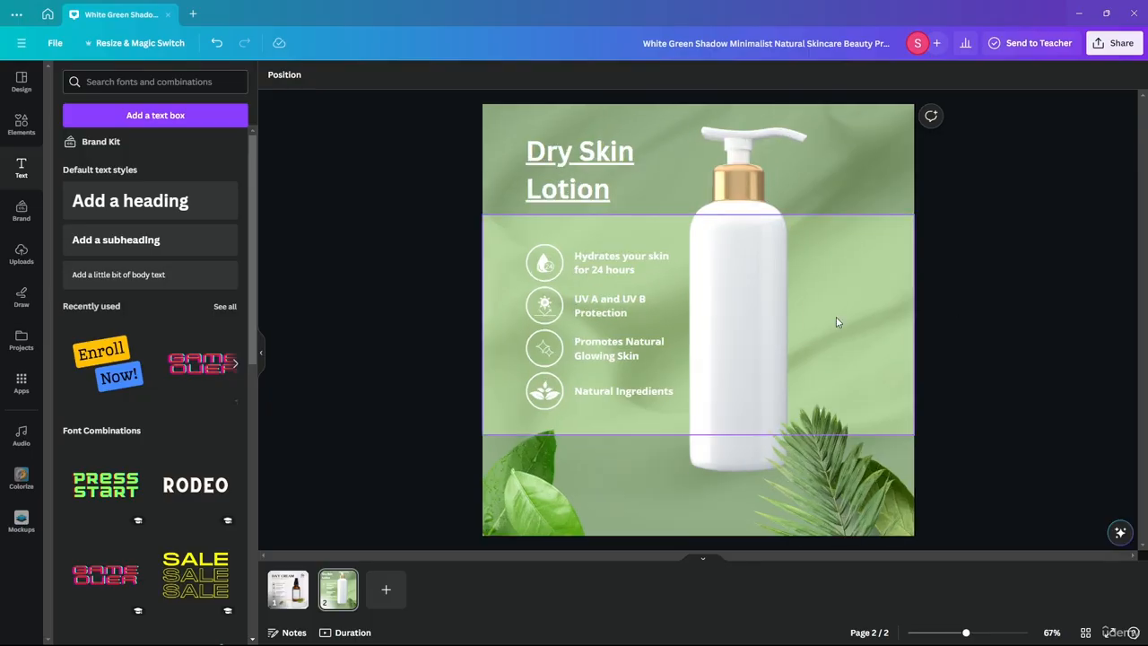
# Browse the full range of photo filters available for the pump bottle.
pyautogui.click(713, 315)
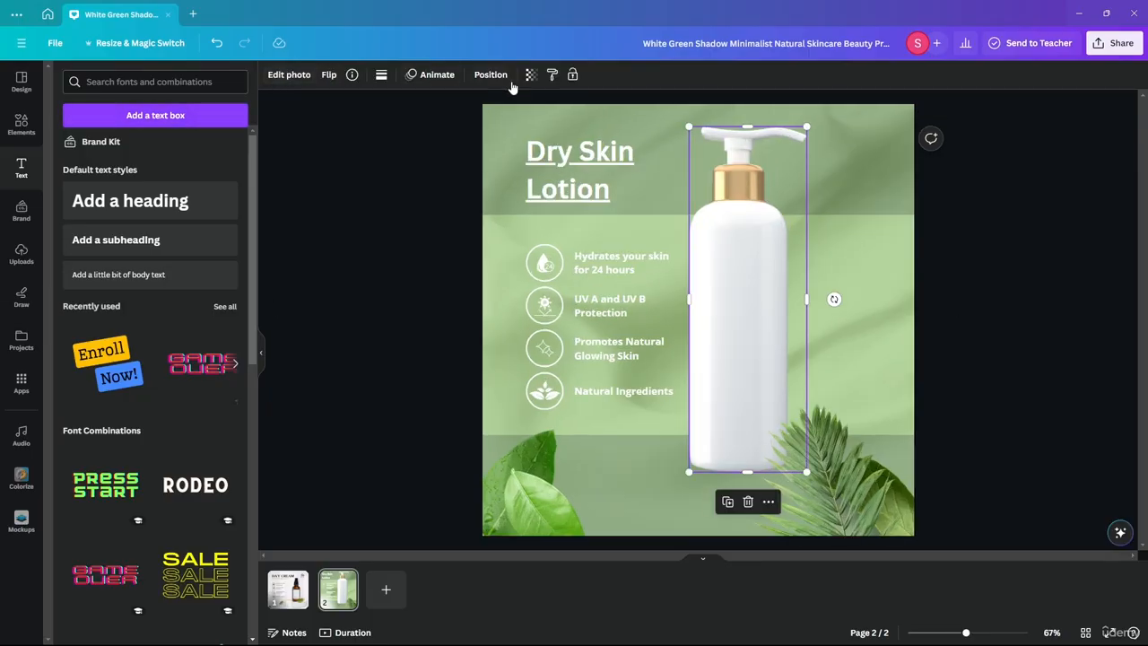
pyautogui.click(289, 74)
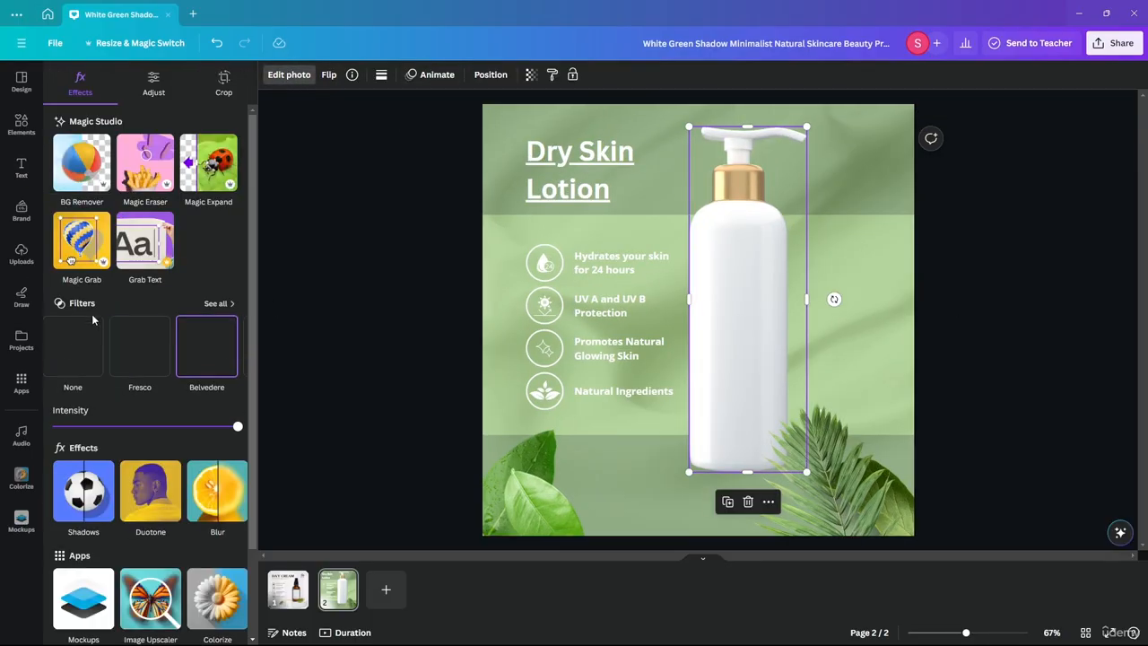
pyautogui.click(218, 303)
pyautogui.moveTo(251, 315); pyautogui.dragTo(249, 598)
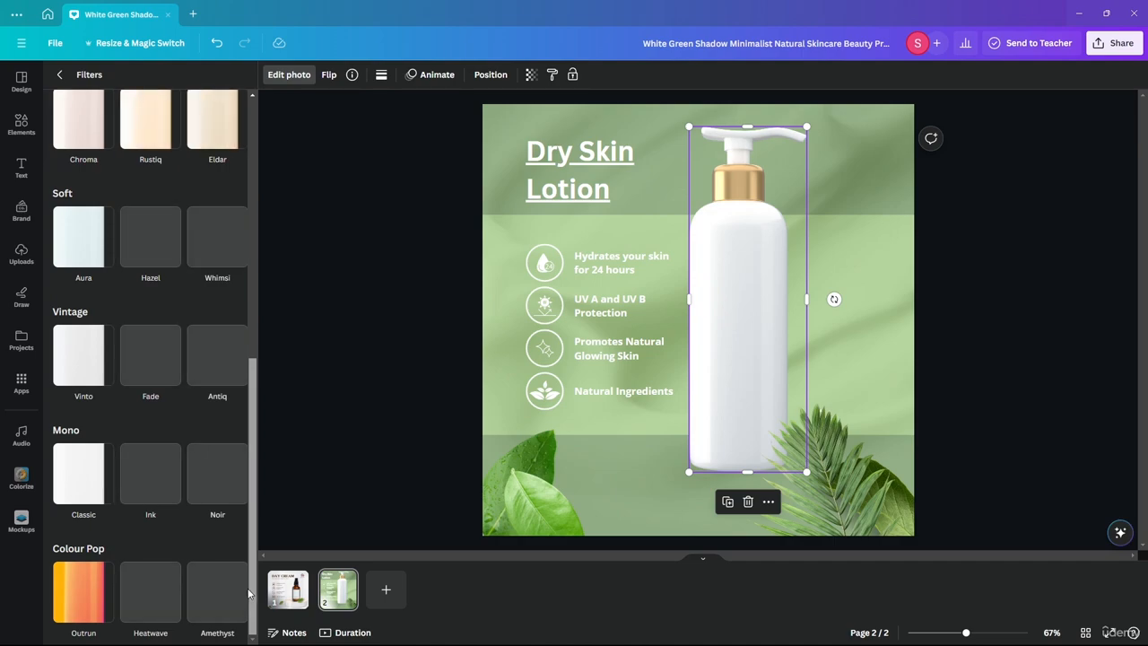
pyautogui.moveTo(249, 592); pyautogui.dragTo(252, 241)
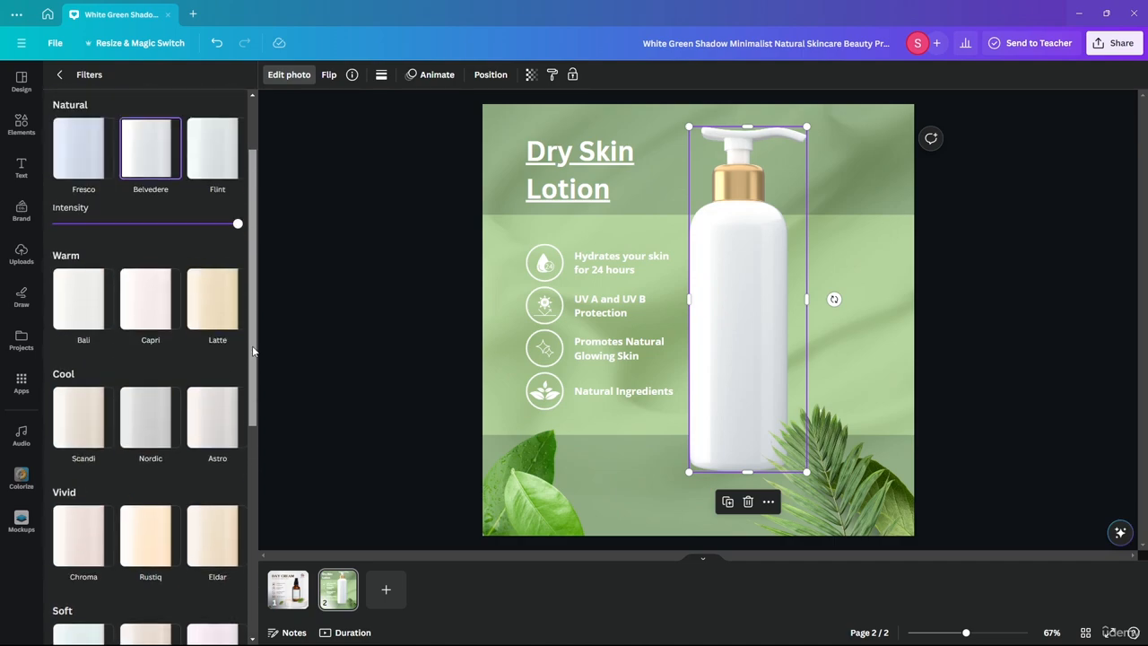
pyautogui.click(59, 74)
# Set the pump bottle photo's tint to about -90 to give it a pale green colour.
pyautogui.click(153, 81)
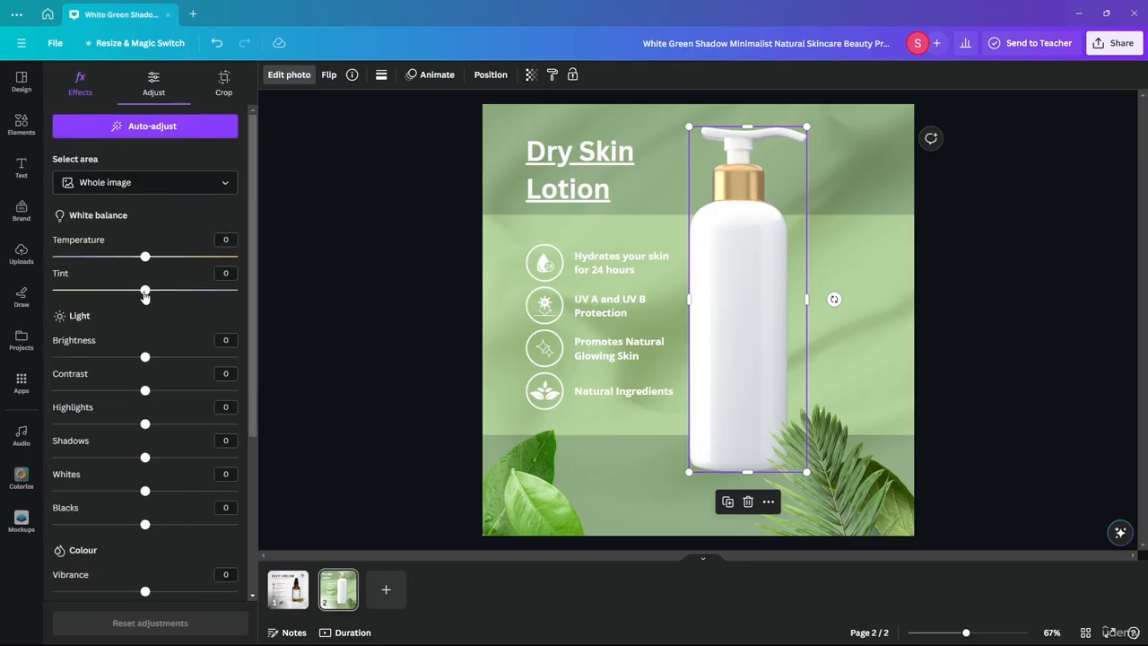
pyautogui.moveTo(145, 293); pyautogui.dragTo(61, 292)
pyautogui.moveTo(145, 260)
pyautogui.mouseDown()
pyautogui.moveTo(194, 258)
pyautogui.moveTo(131, 258)
pyautogui.moveTo(146, 267)
pyautogui.mouseUp()
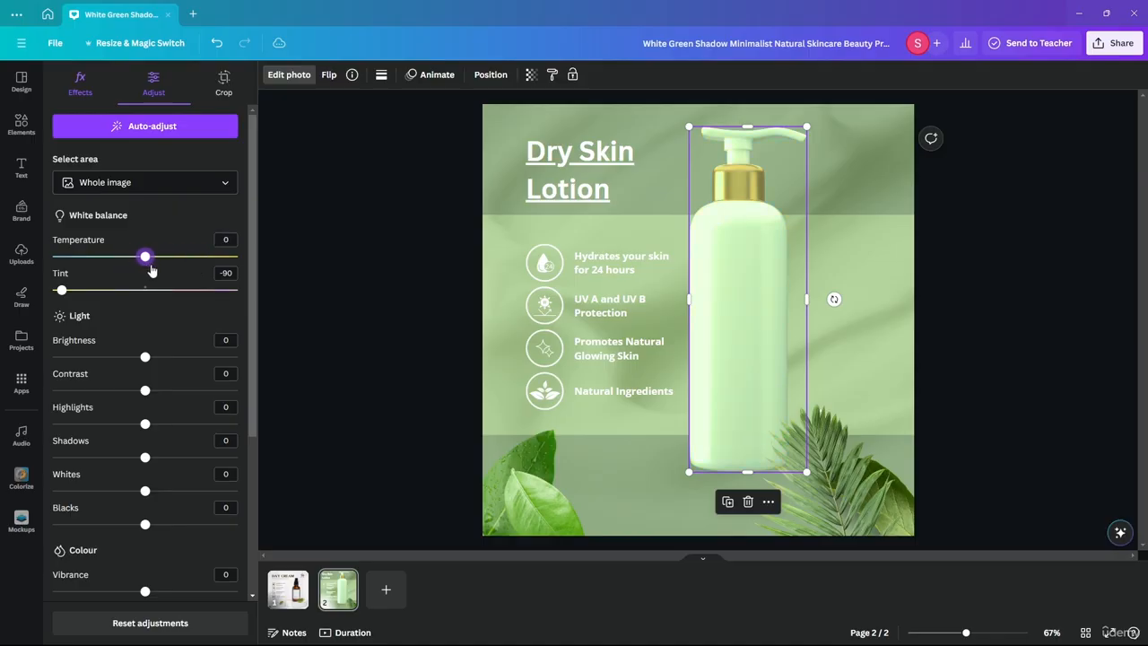
pyautogui.moveTo(60, 297); pyautogui.dragTo(66, 296)
pyautogui.click(1032, 207)
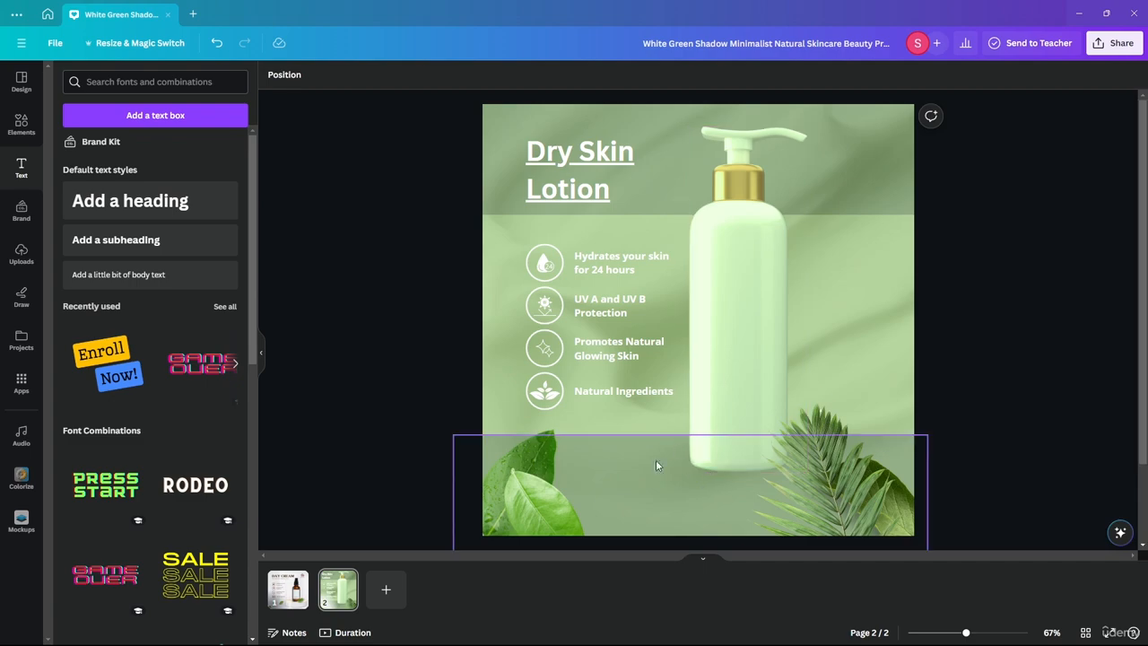
# Search the elements library for "shadow".
pyautogui.click(22, 125)
pyautogui.click(137, 89)
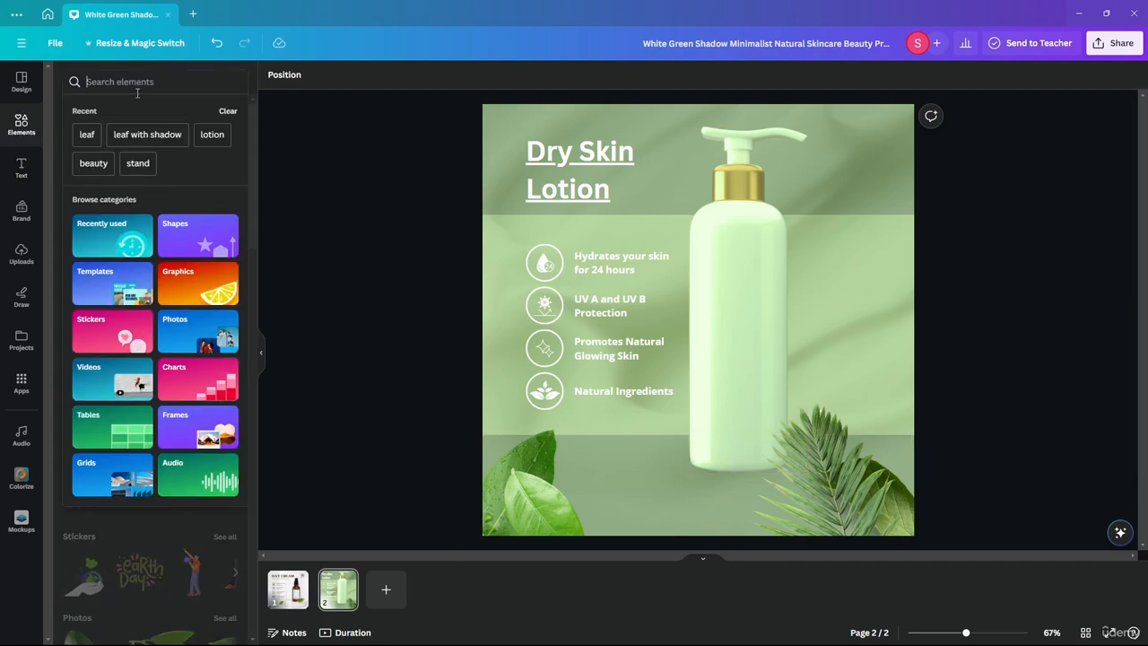
pyautogui.write('shadow')
pyautogui.press('Return')
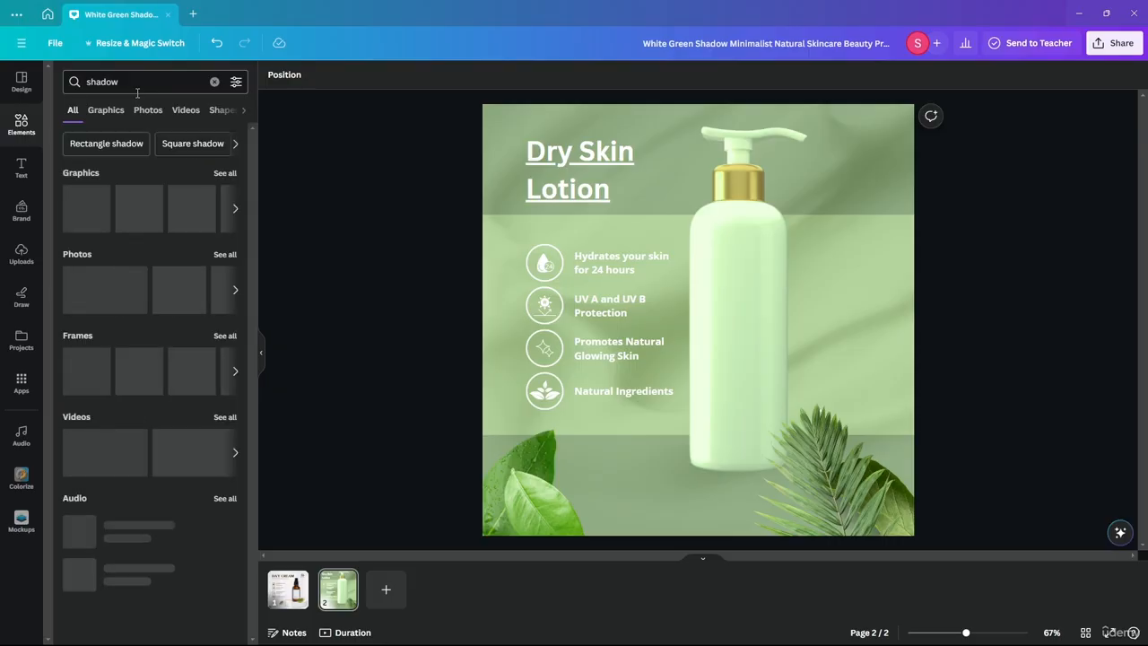
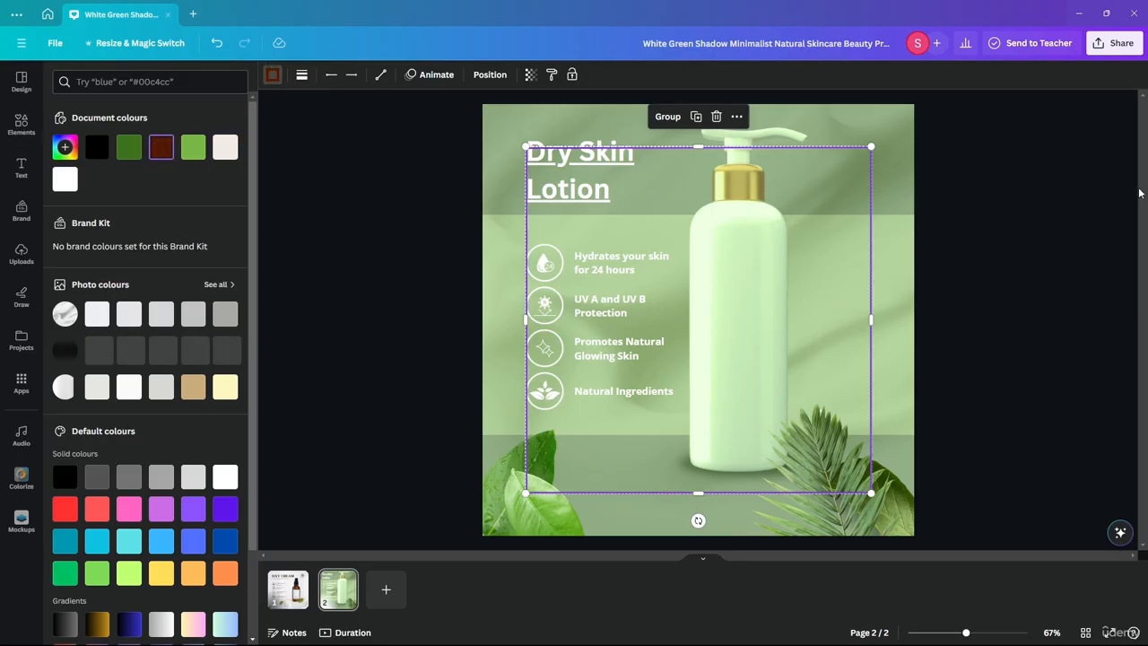
# Group the brown border lines into one frame and send the frame to the back of the layers.
pyautogui.hotkey('ctrl', 'g')
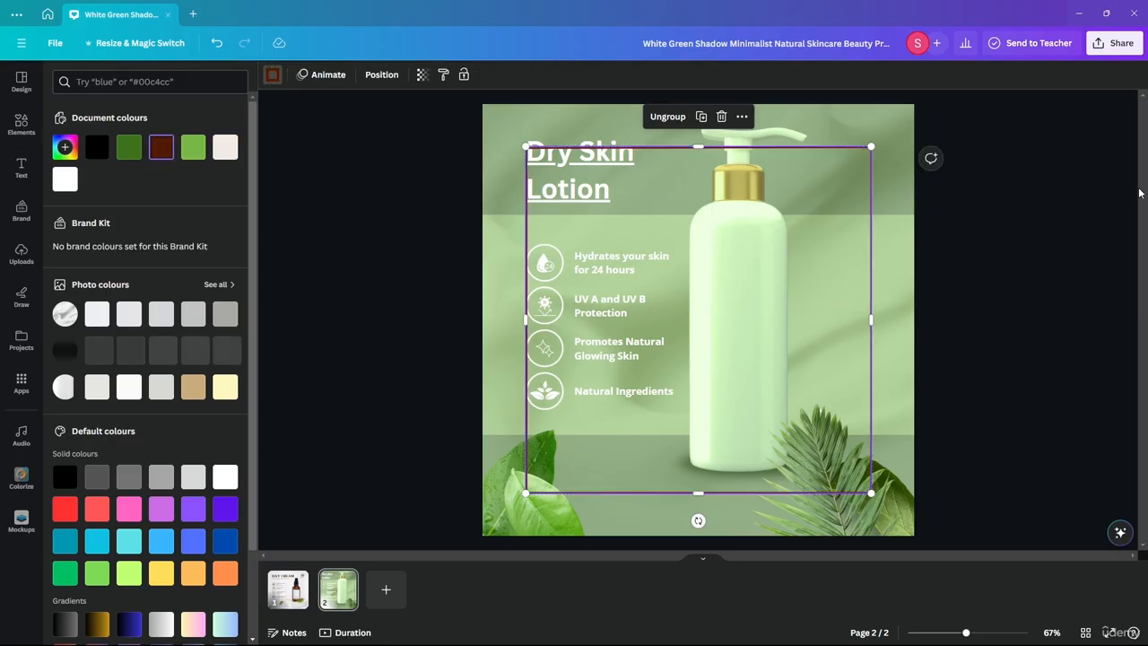
pyautogui.click(1098, 266)
pyautogui.click(1027, 214)
pyautogui.click(871, 269)
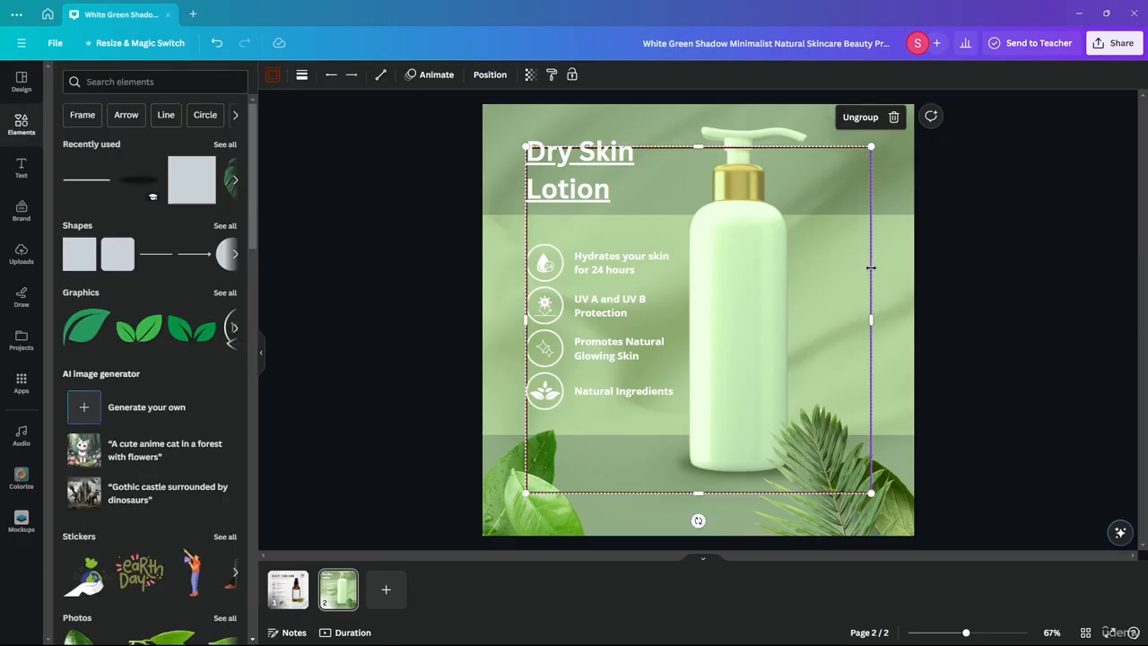
pyautogui.rightClick(871, 268)
pyautogui.moveTo(923, 422)
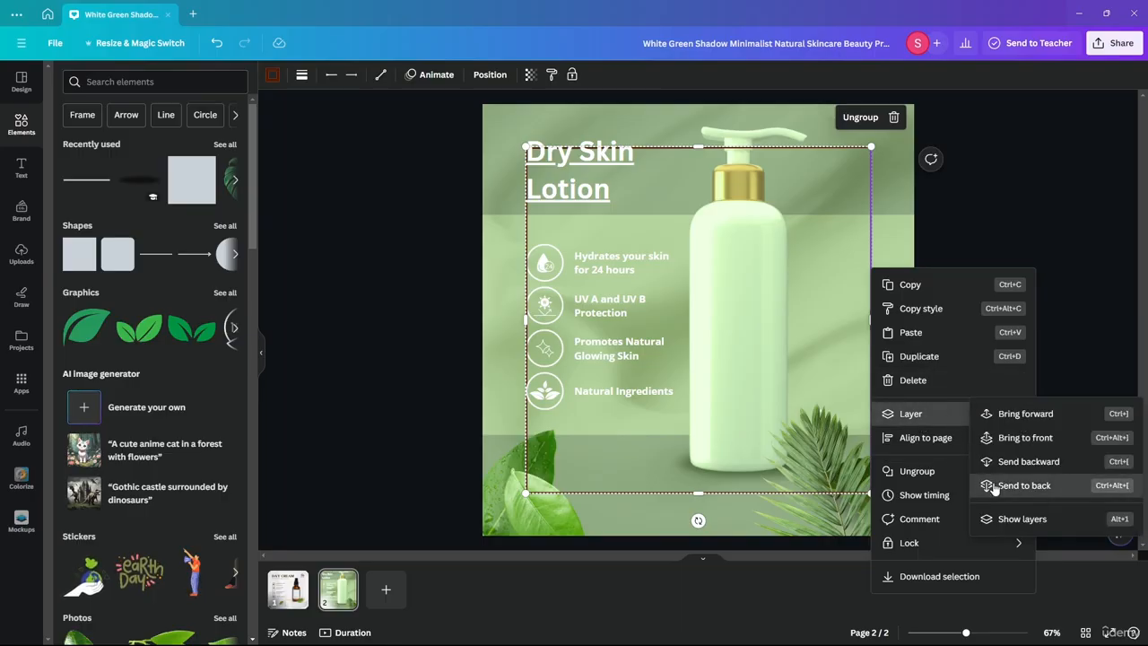
pyautogui.click(1023, 485)
pyautogui.click(1052, 273)
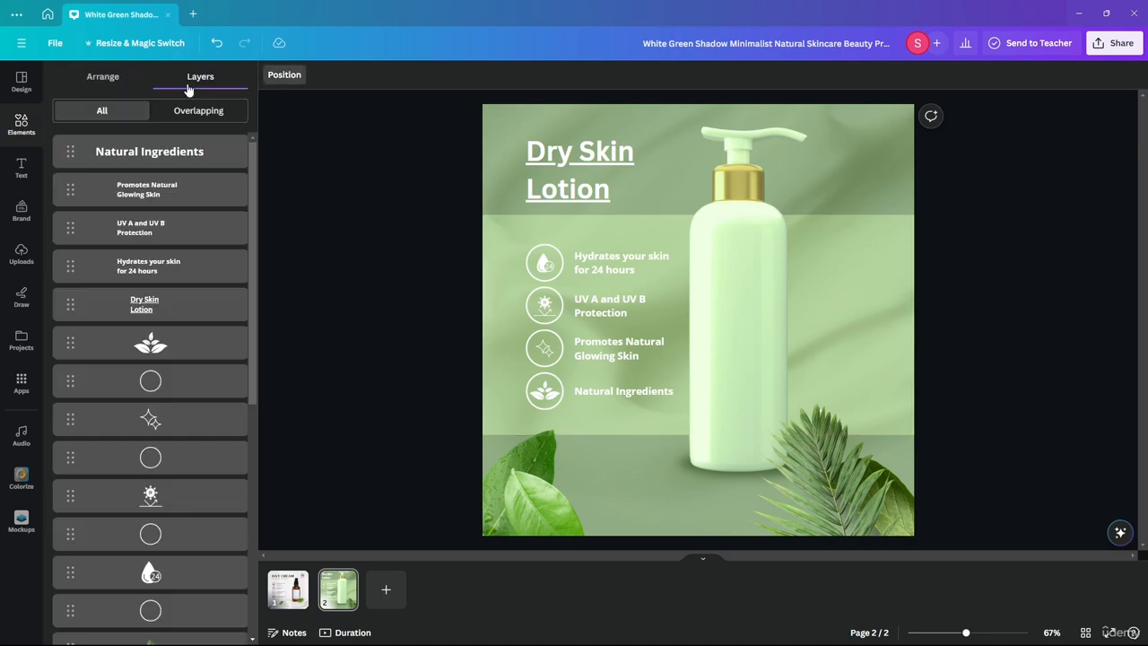
# Move the brown frame group forward one layer so it sits directly above the marble background image.
pyautogui.click(284, 74)
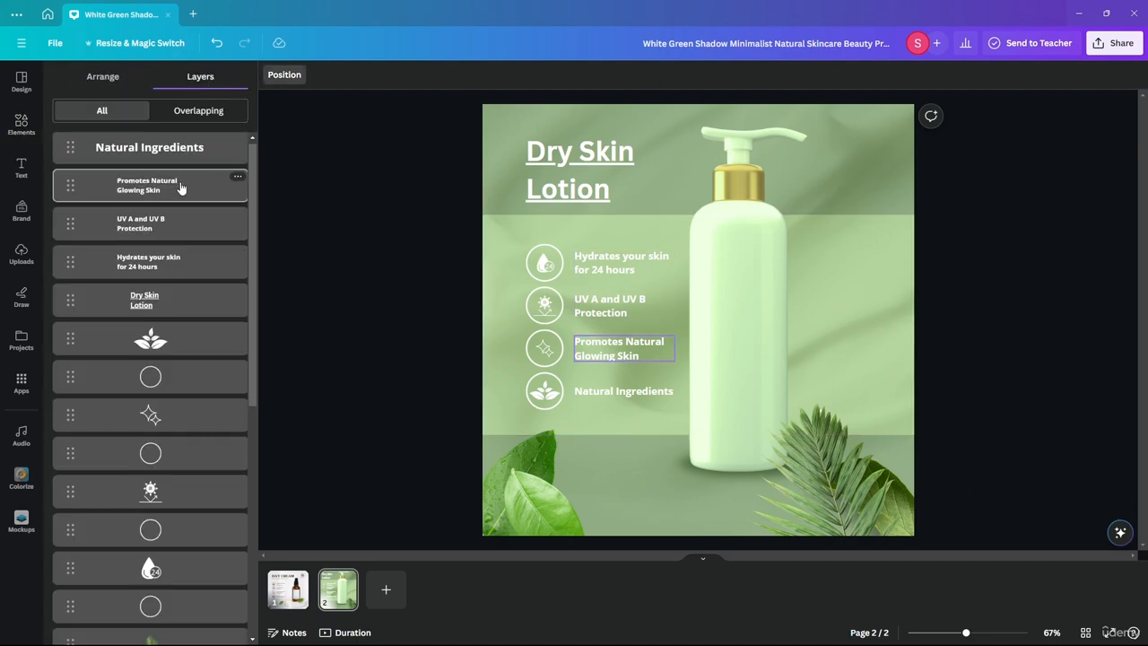
pyautogui.scroll(-5, 181, 188)
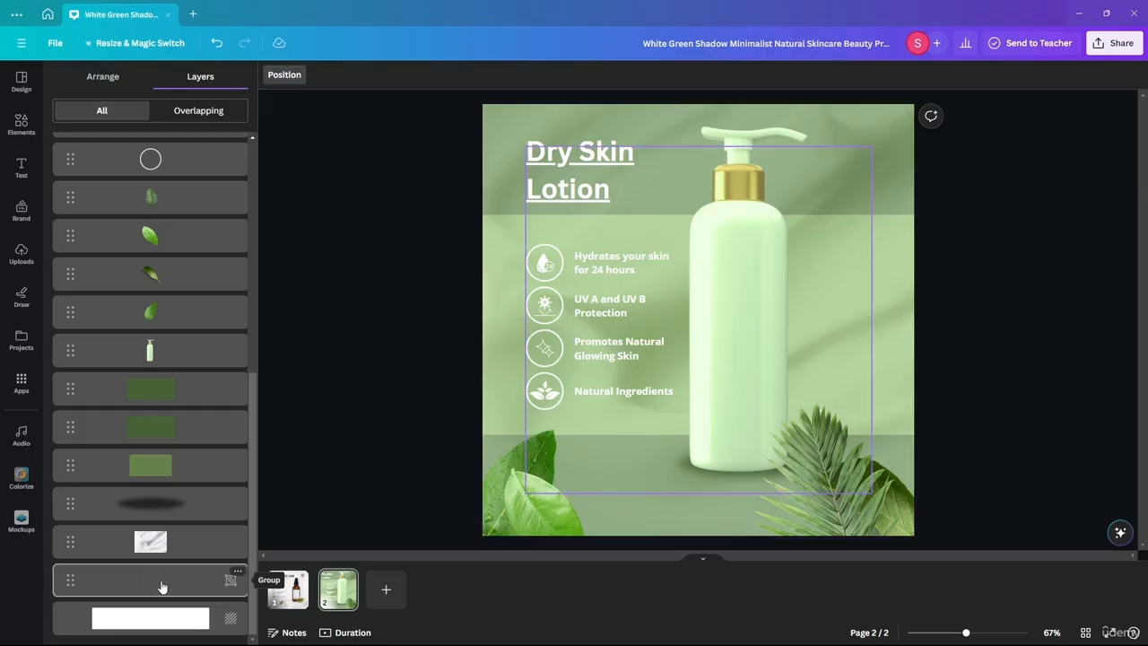
pyautogui.click(161, 581)
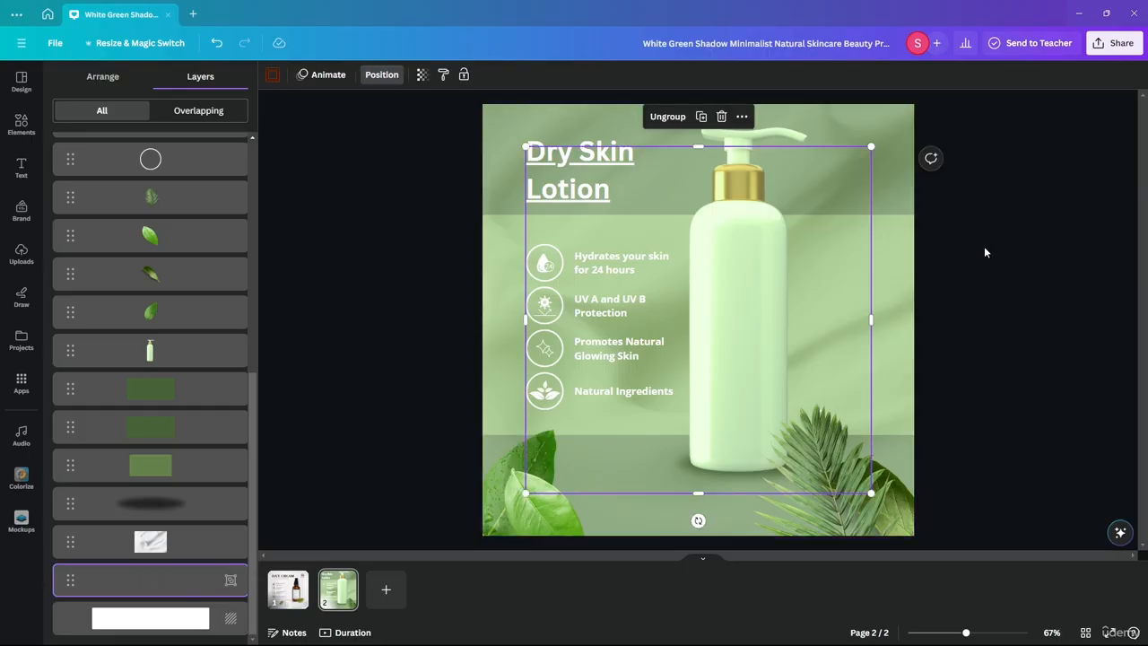
pyautogui.hotkey('ctrl', ']')
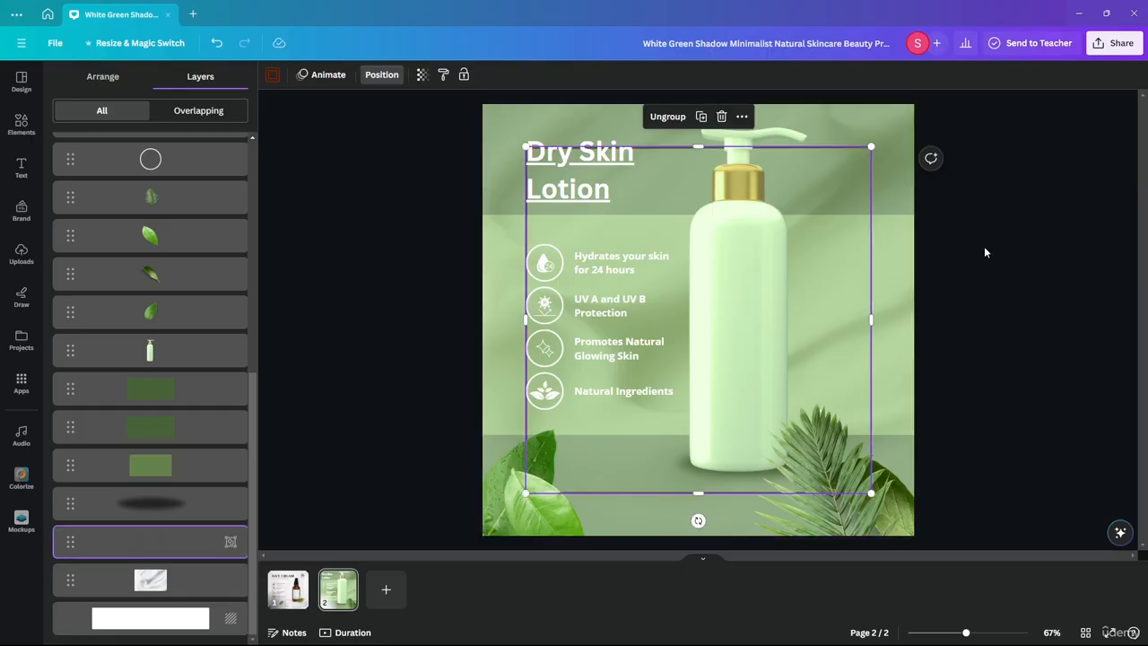
pyautogui.click(1014, 302)
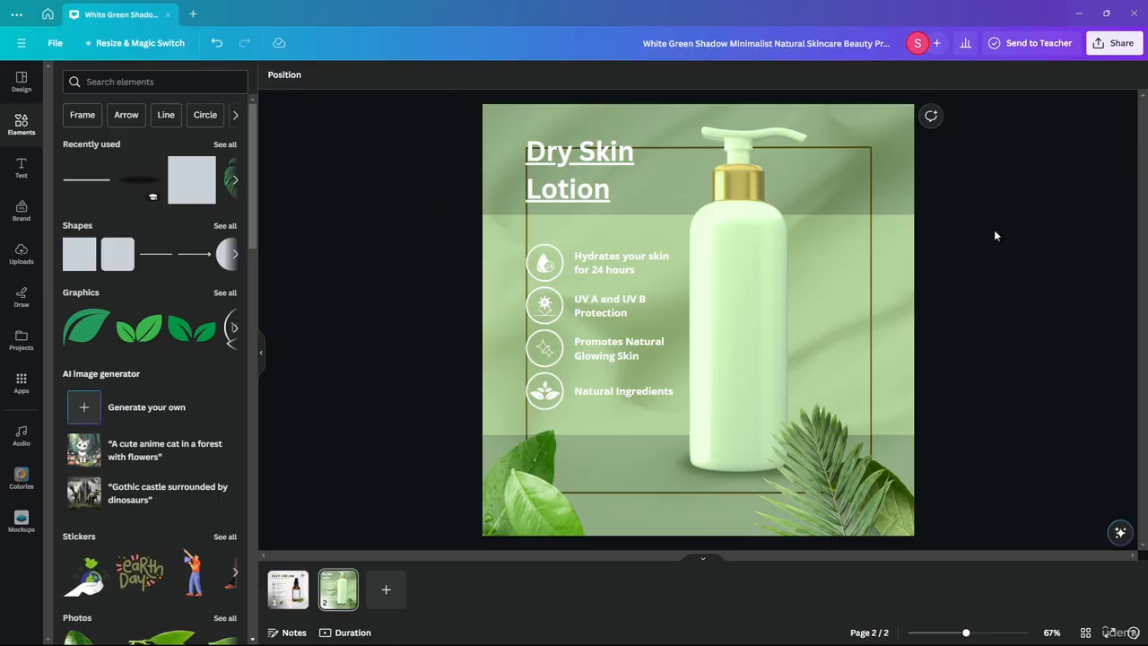
# Select all four feature icons with their circles and texts and shift them slightly inward from the frame's left line.
pyautogui.click(544, 405)
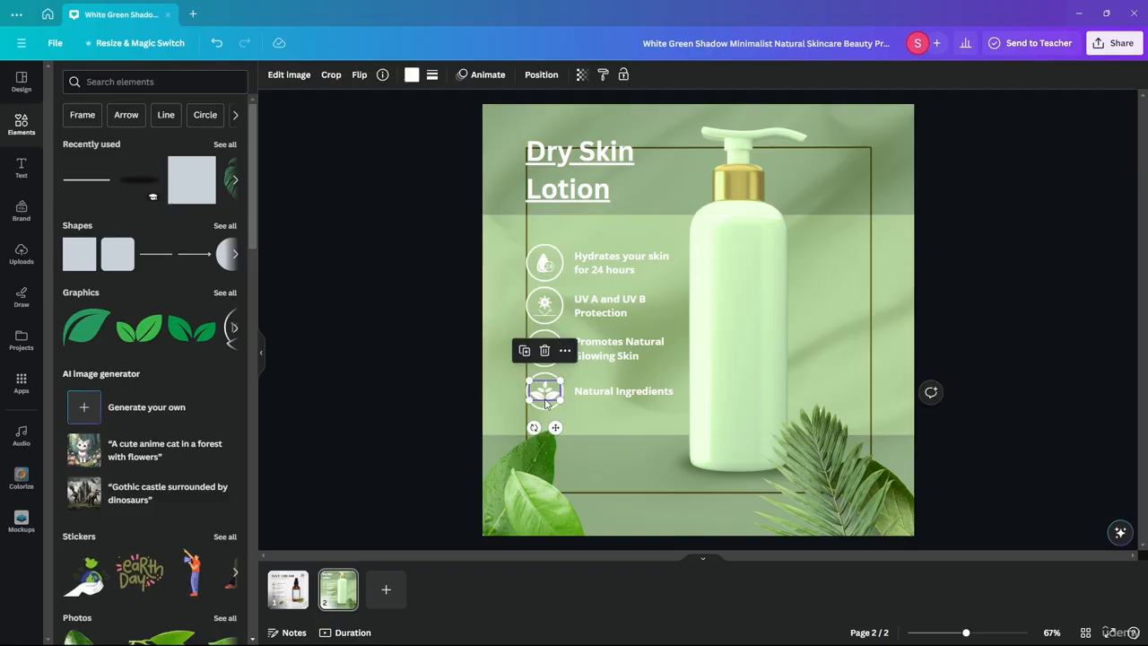
pyautogui.keyDown('shift'); pyautogui.click(554, 350); pyautogui.keyUp('shift')
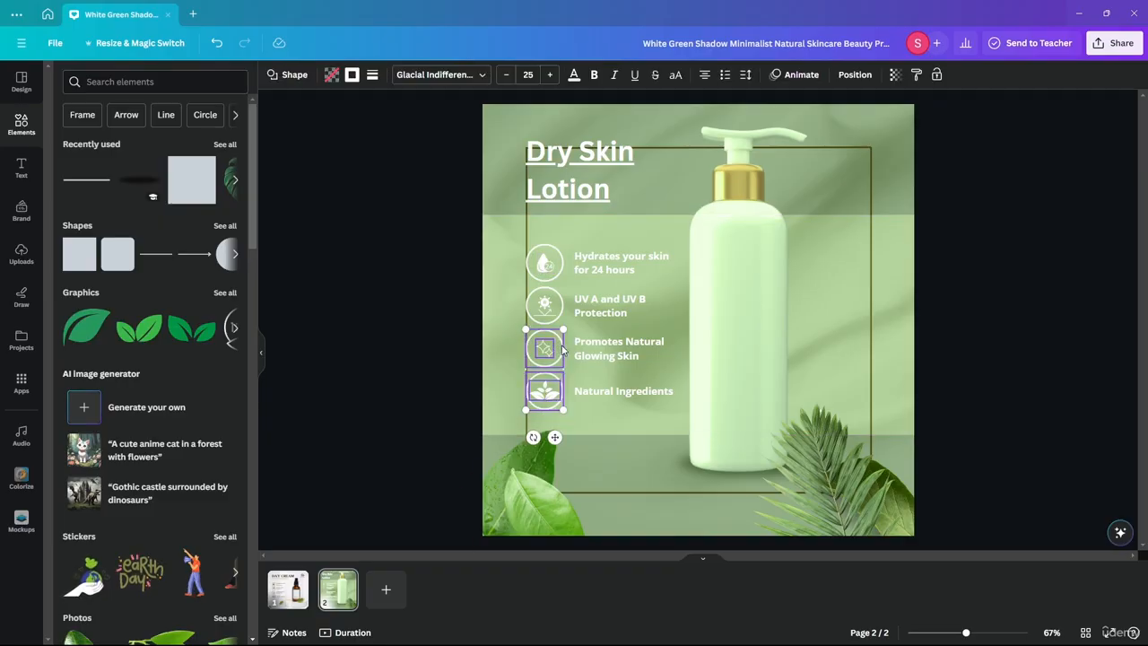
pyautogui.keyDown('shift'); pyautogui.click(558, 307); pyautogui.keyUp('shift')
pyautogui.keyDown('shift'); pyautogui.click(560, 264); pyautogui.keyUp('shift')
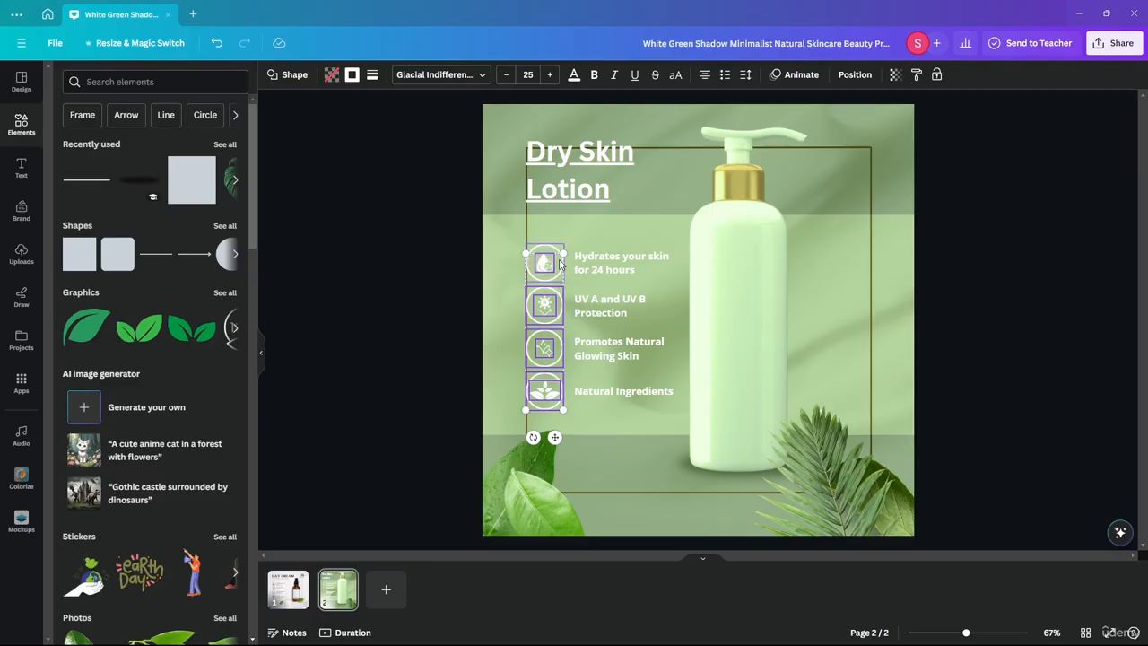
pyautogui.keyDown('shift'); pyautogui.click(606, 262); pyautogui.keyUp('shift')
pyautogui.keyDown('shift'); pyautogui.click(607, 306); pyautogui.keyUp('shift')
pyautogui.keyDown('shift'); pyautogui.click(610, 348); pyautogui.keyUp('shift')
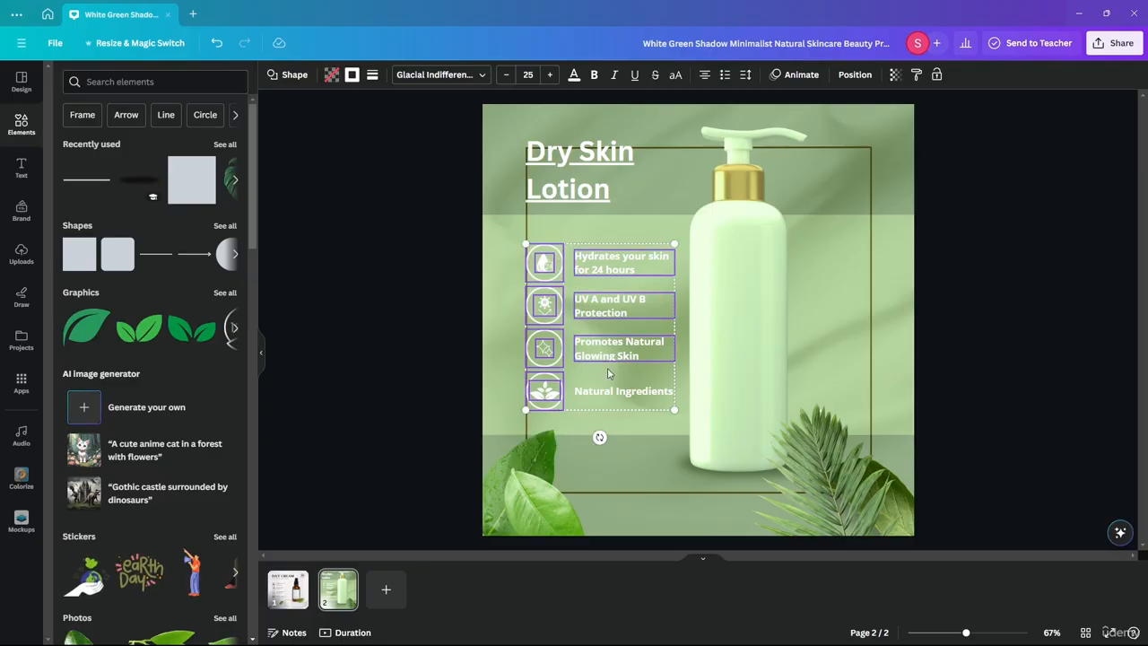
pyautogui.keyDown('shift'); pyautogui.click(611, 391); pyautogui.keyUp('shift')
pyautogui.moveTo(544, 308); pyautogui.dragTo(545, 305)
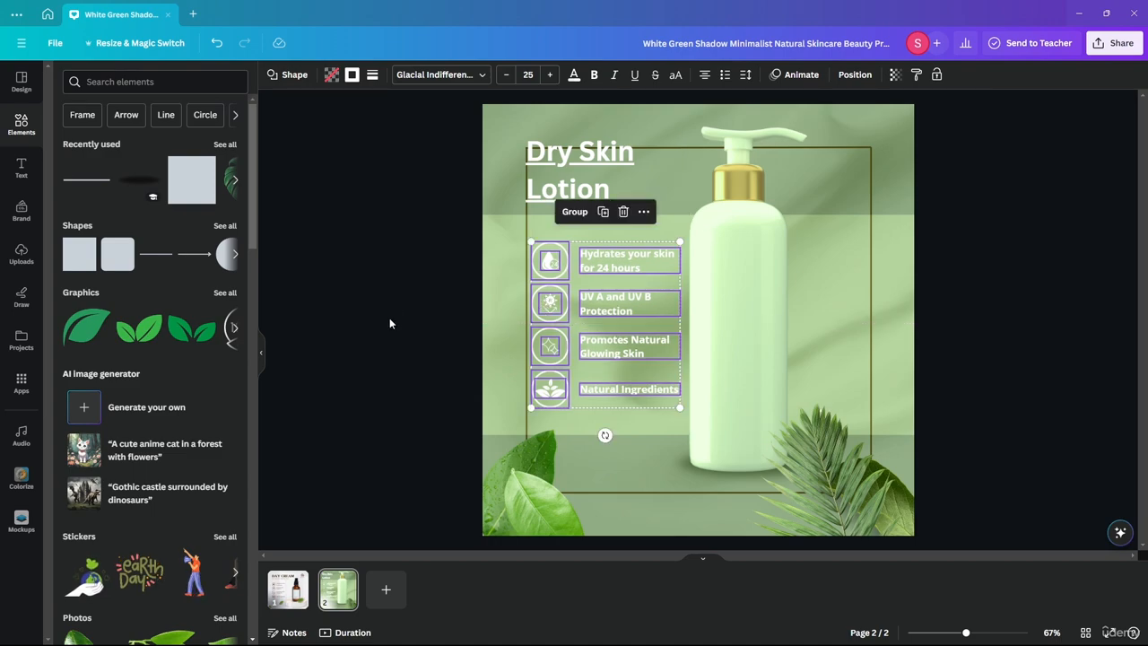
# Shift the "Dry Skin Lotion" title slightly inward to line up with the feature icons.
pyautogui.click(364, 266)
pyautogui.click(564, 191)
pyautogui.moveTo(565, 191); pyautogui.dragTo(570, 192)
pyautogui.click(365, 215)
# Apply an Outline effect to the "Dry Skin Lotion" title in the dark brown document colour with thickness about 52.
pyautogui.scroll(5, 582, 129)
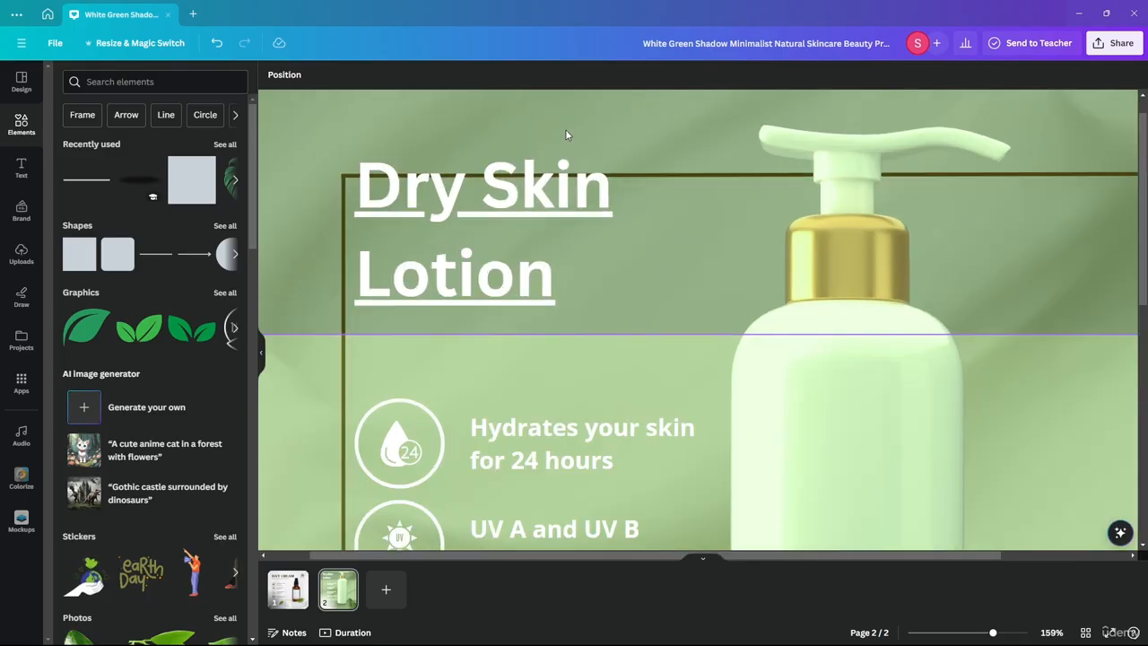
pyautogui.scroll(1, 566, 135)
pyautogui.click(566, 173)
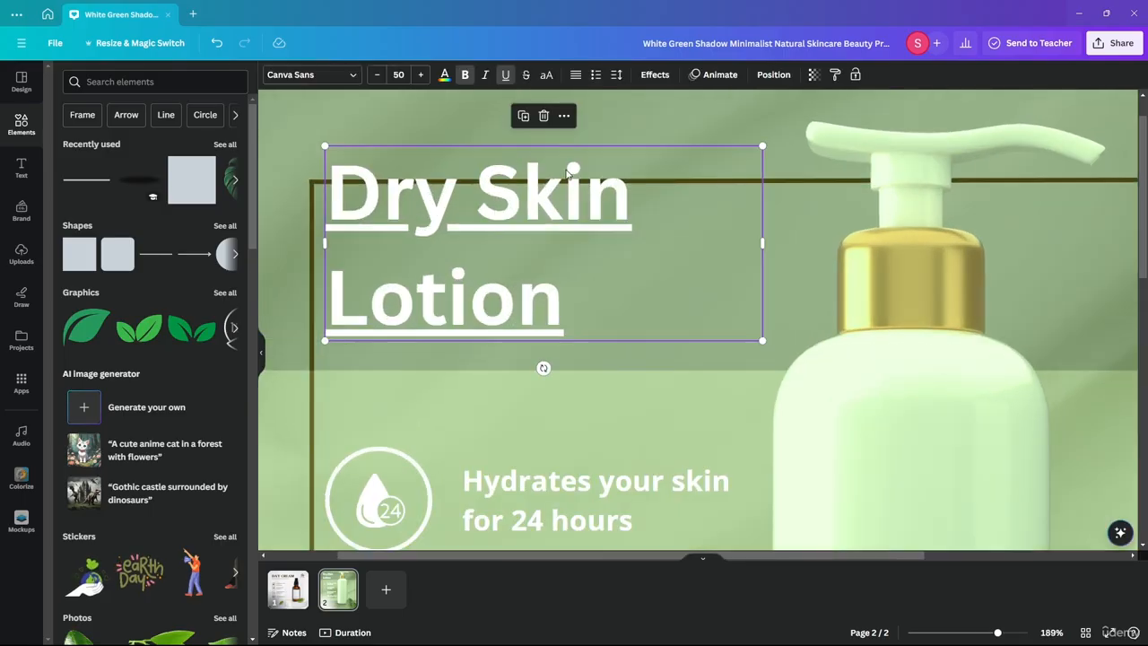
pyautogui.click(656, 76)
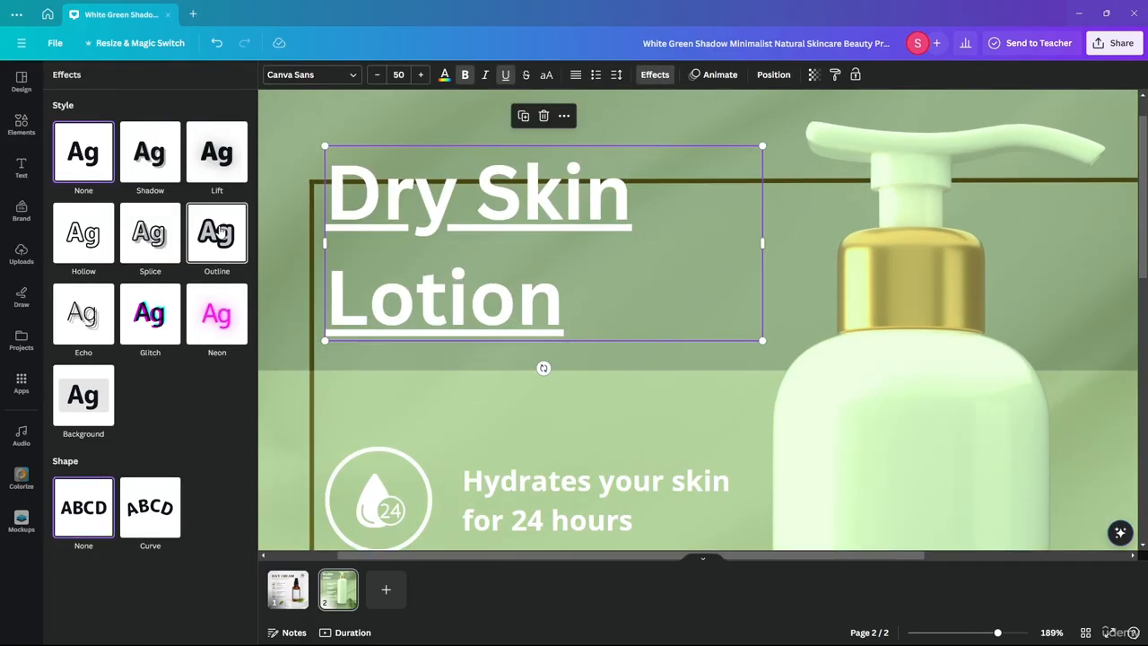
pyautogui.click(218, 231)
pyautogui.click(237, 332)
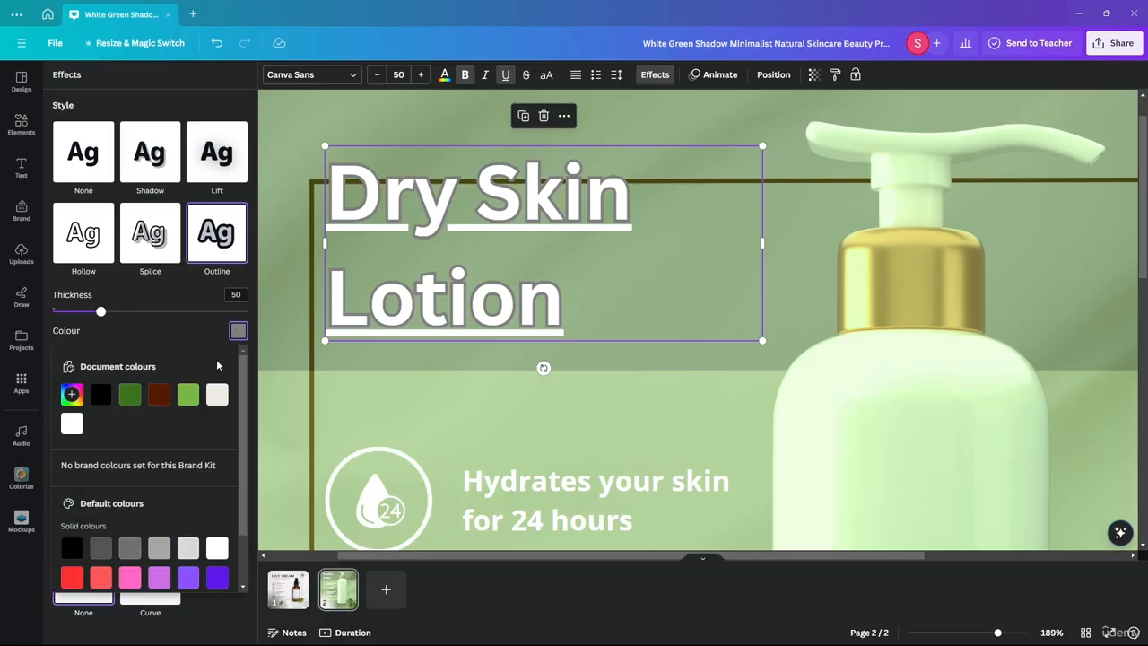
pyautogui.click(159, 395)
pyautogui.moveTo(100, 314)
pyautogui.mouseDown()
pyautogui.moveTo(115, 314)
pyautogui.moveTo(104, 313)
pyautogui.mouseUp()
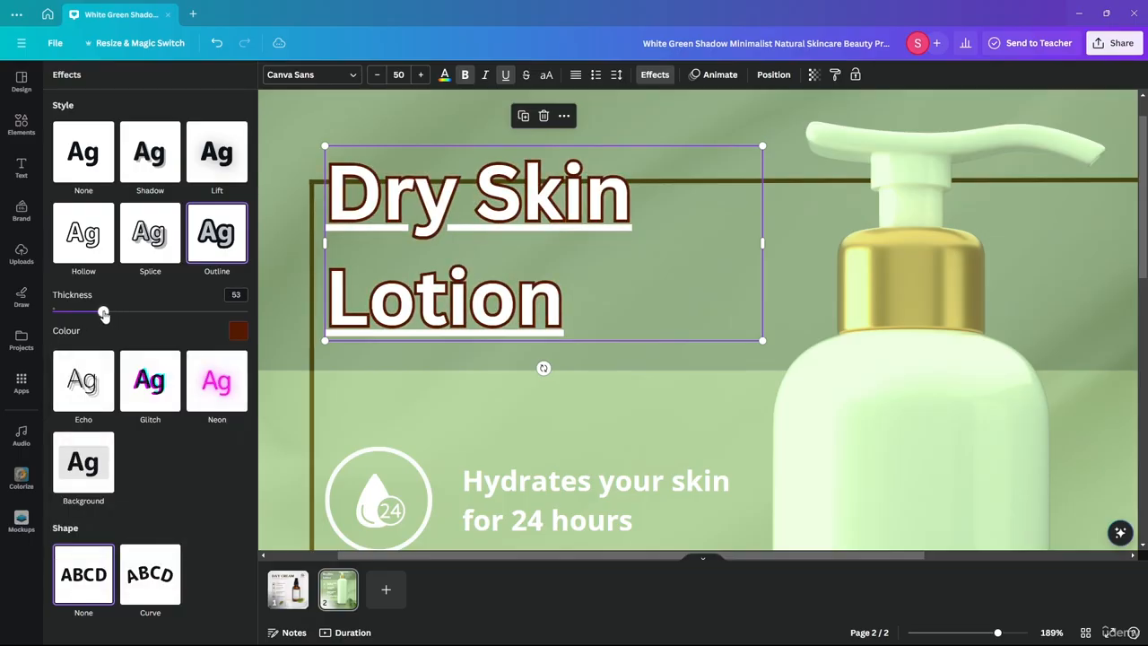
# Remove the title's underline, scale it down to font size 47.7 and place it inside the frame's upper-left corner.
pyautogui.click(504, 75)
pyautogui.moveTo(435, 206); pyautogui.dragTo(448, 238)
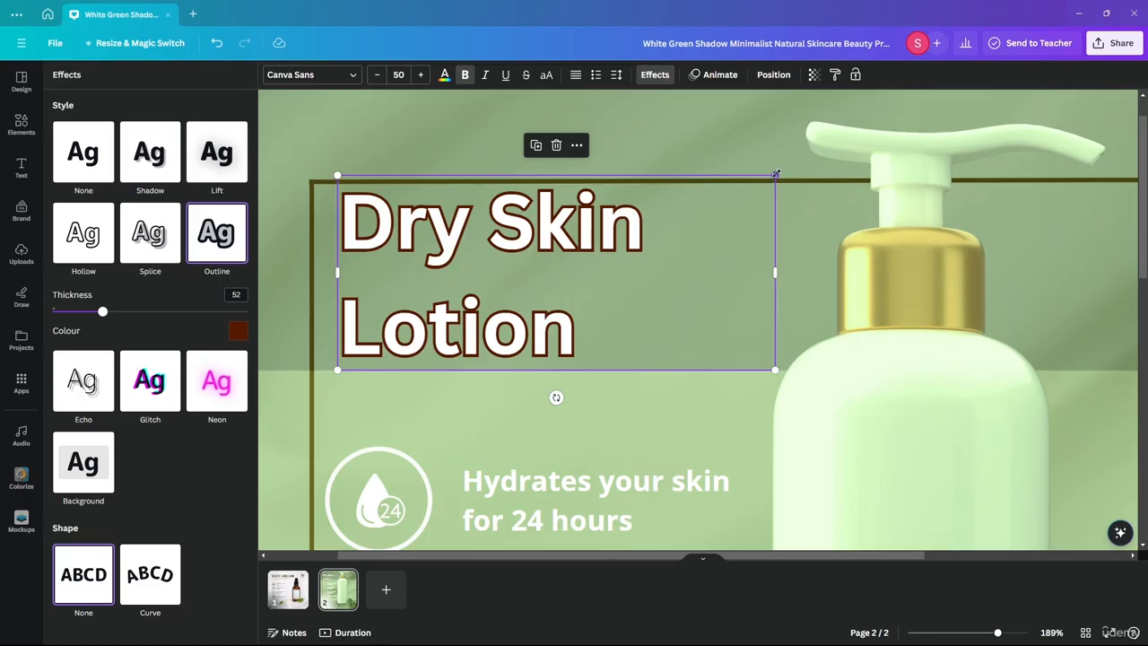
pyautogui.moveTo(776, 174); pyautogui.dragTo(754, 185)
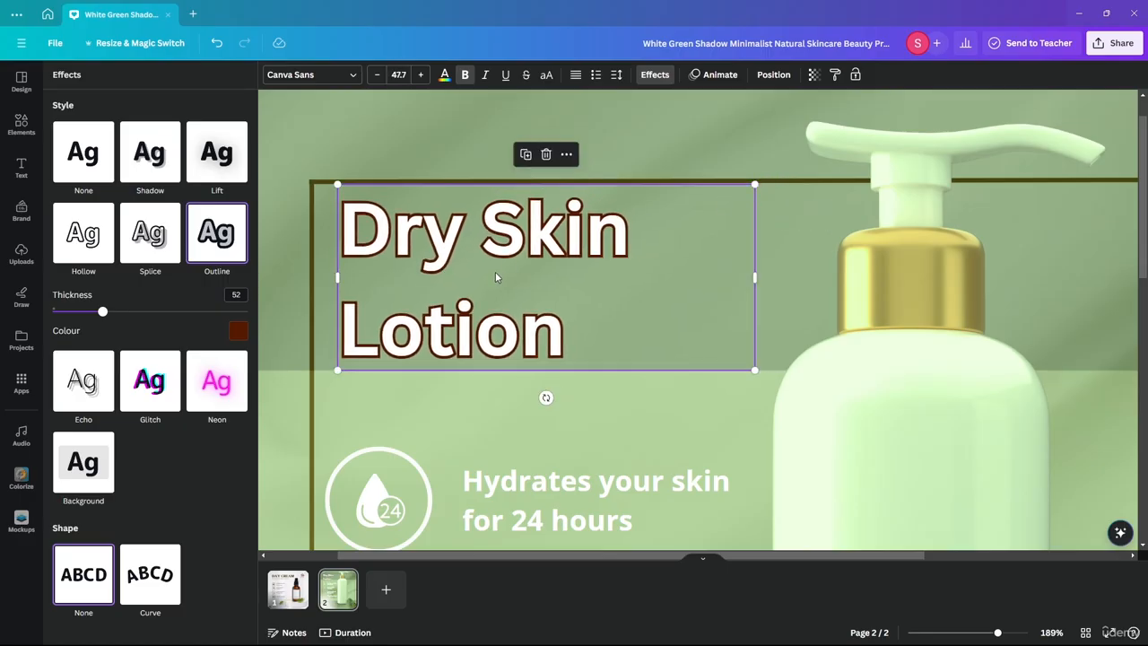
pyautogui.moveTo(496, 278); pyautogui.dragTo(478, 270)
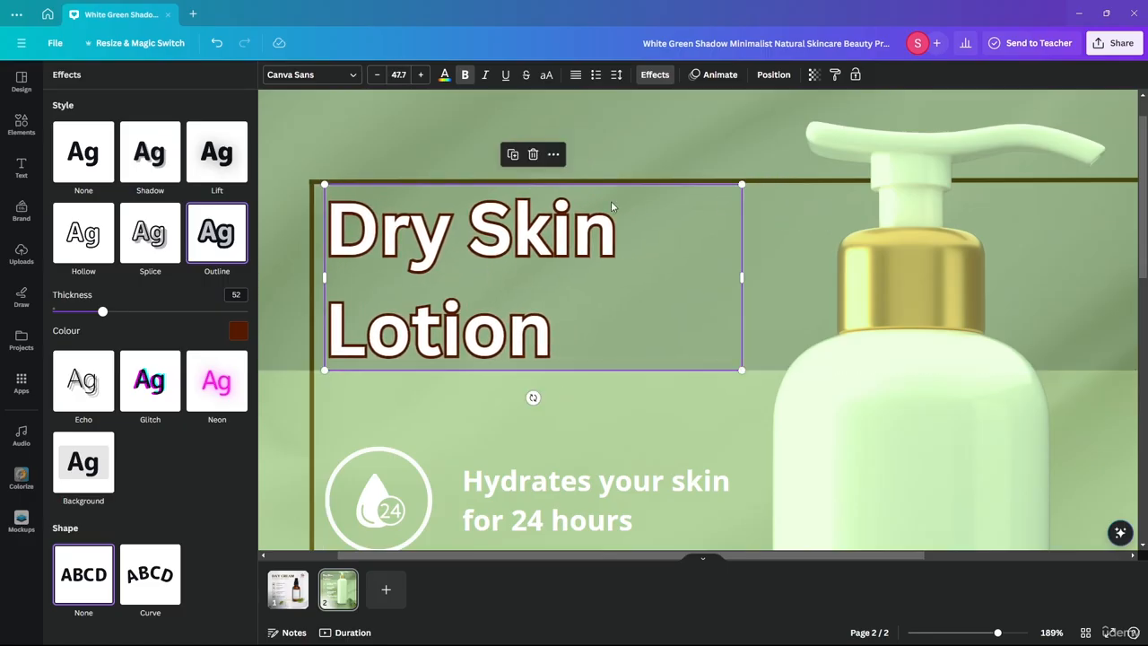
pyautogui.scroll(-5, 623, 212)
pyautogui.click(413, 270)
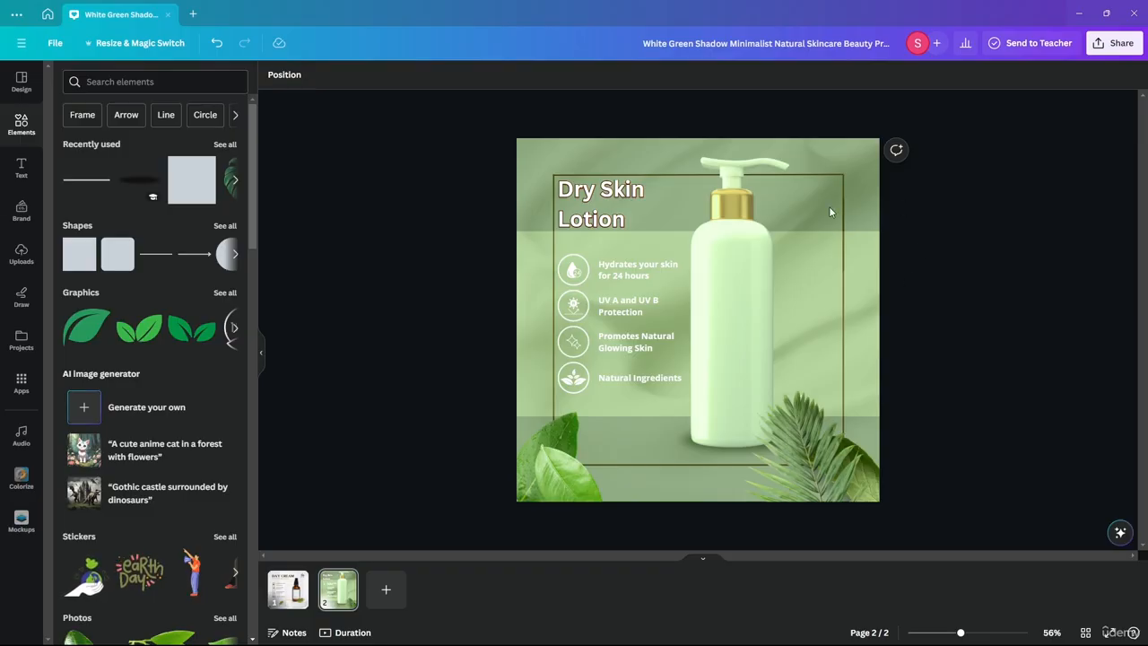
# Add a text box reading "SALE" with each letter on its own line.
pyautogui.click(21, 167)
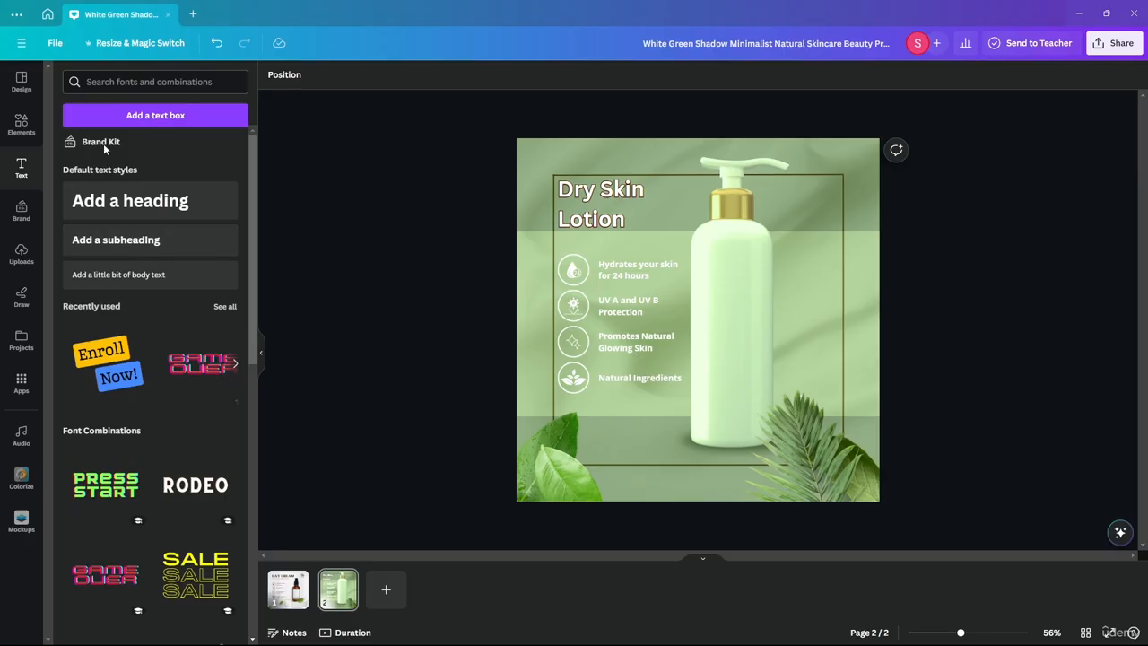
pyautogui.click(162, 116)
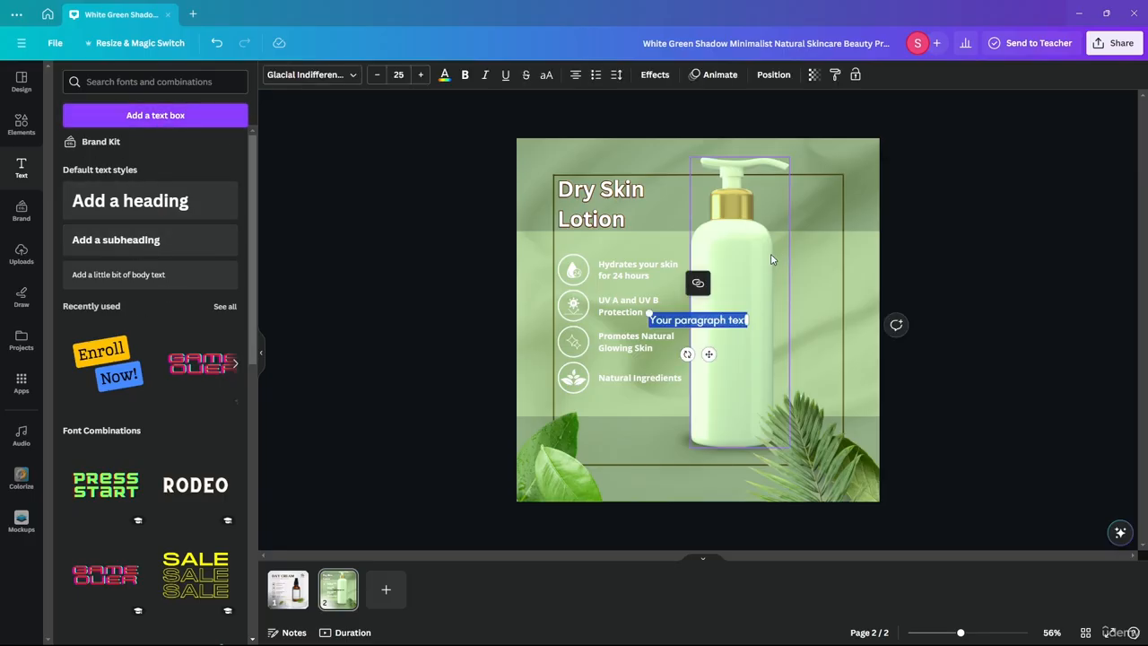
pyautogui.click(743, 320)
pyautogui.hotkey('ctrl', 'a')
pyautogui.write('SA')
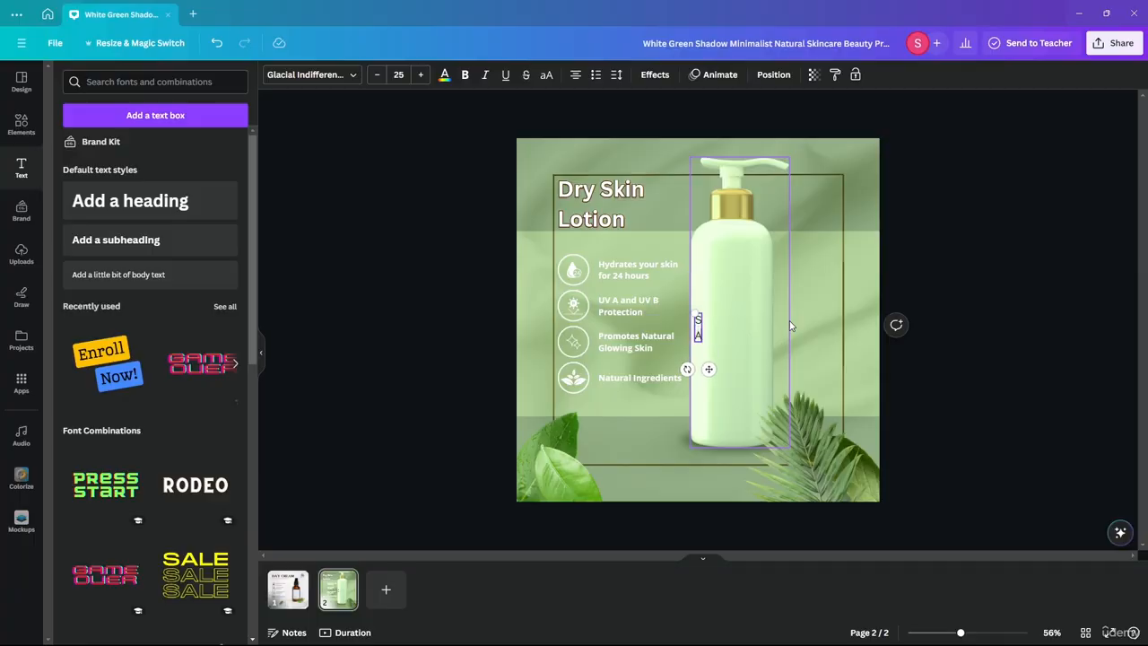
pyautogui.write('LE')
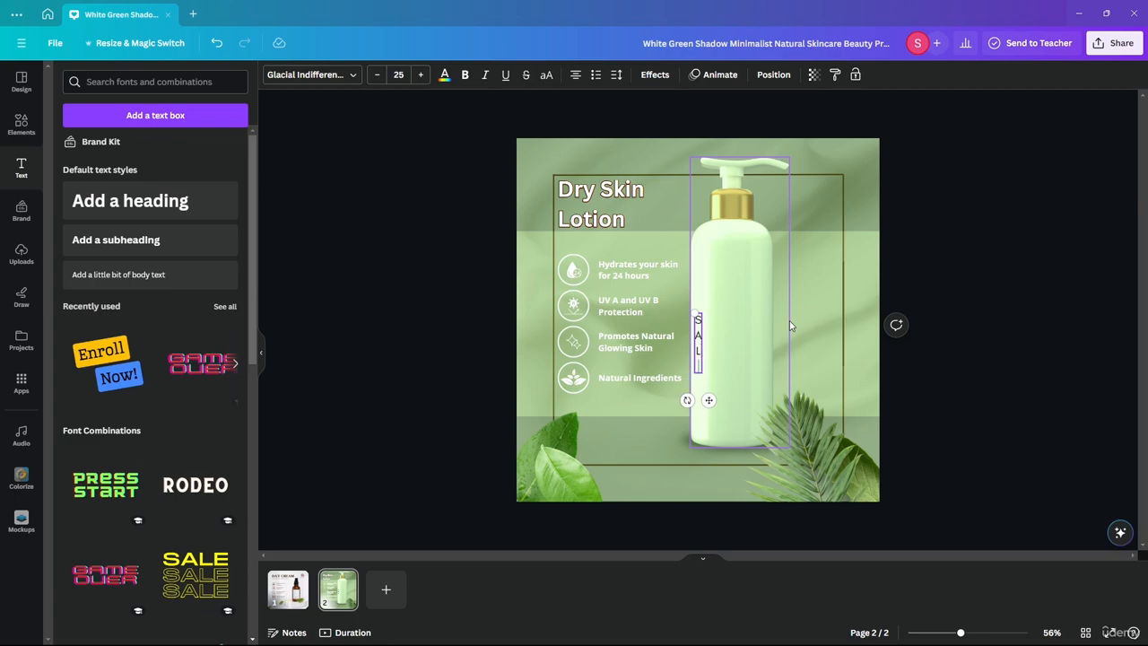
pyautogui.click(1041, 228)
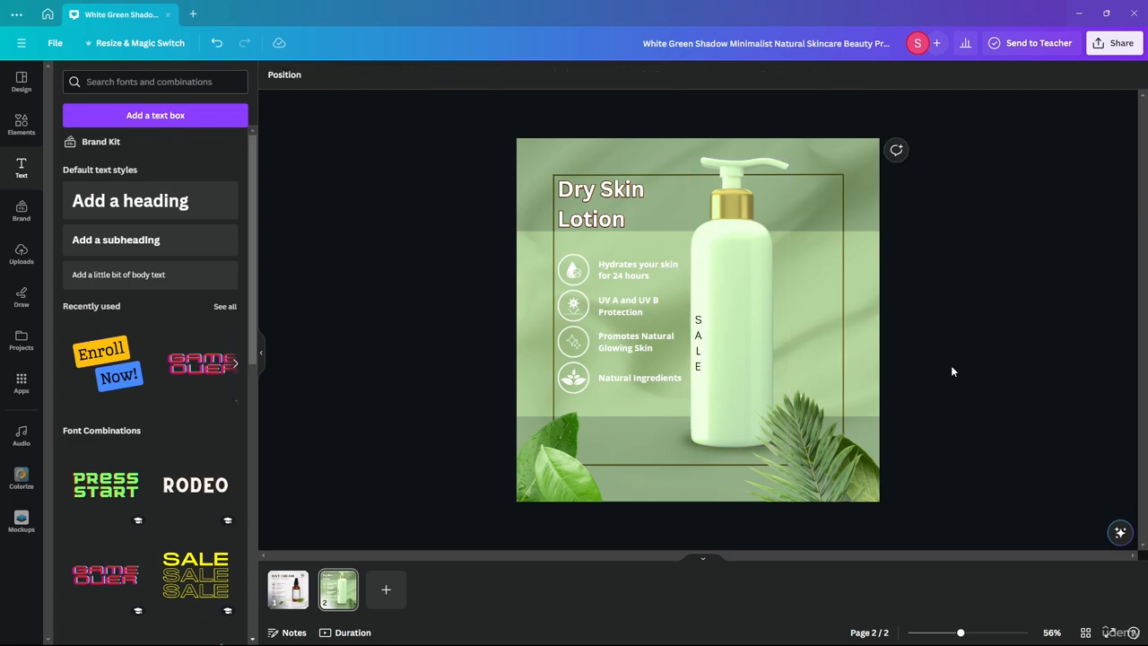
# Move the vertical "SALE" text off the bottle to just inside the frame's right line.
pyautogui.scroll(5, 950, 365)
pyautogui.click(706, 360)
pyautogui.moveTo(705, 359); pyautogui.dragTo(886, 323)
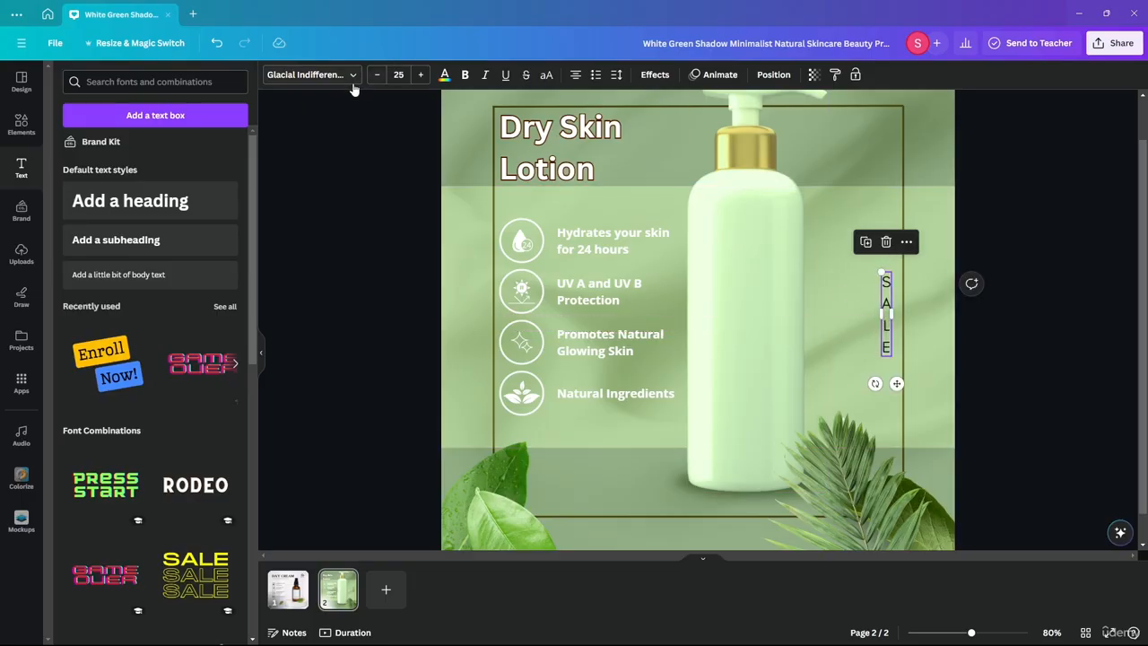
# Set the vertical "SALE" text to font size 37 in the Braggadocio font.
pyautogui.click(420, 75)
pyautogui.click(420, 74)
pyautogui.click(421, 75)
pyautogui.click(420, 74)
pyautogui.click(305, 76)
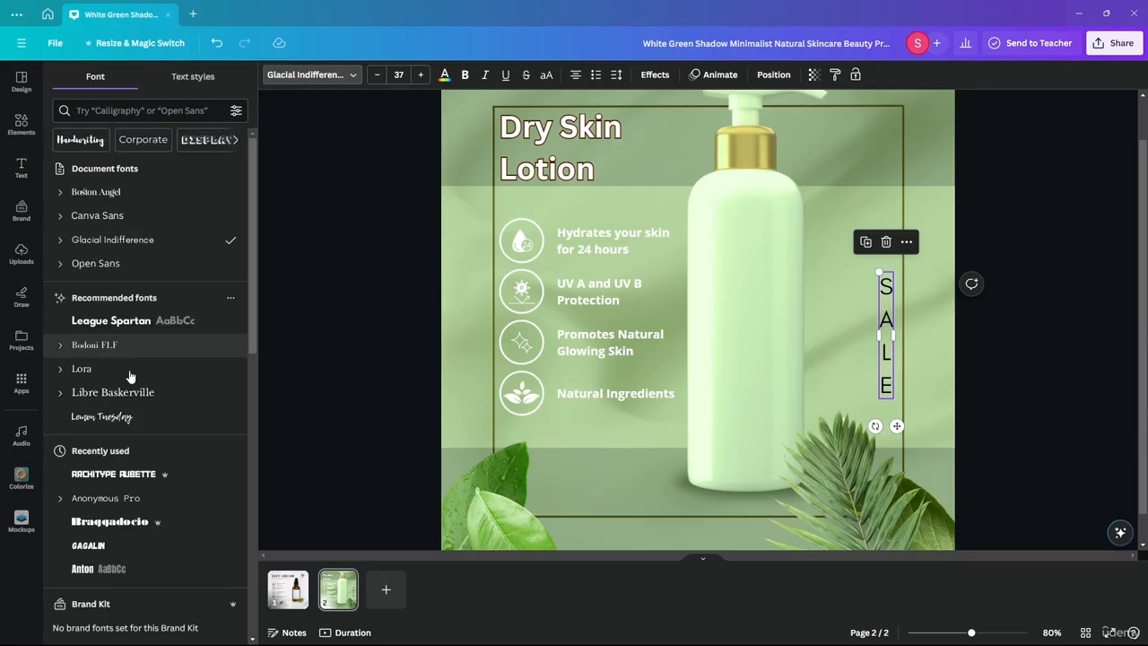
pyautogui.click(131, 522)
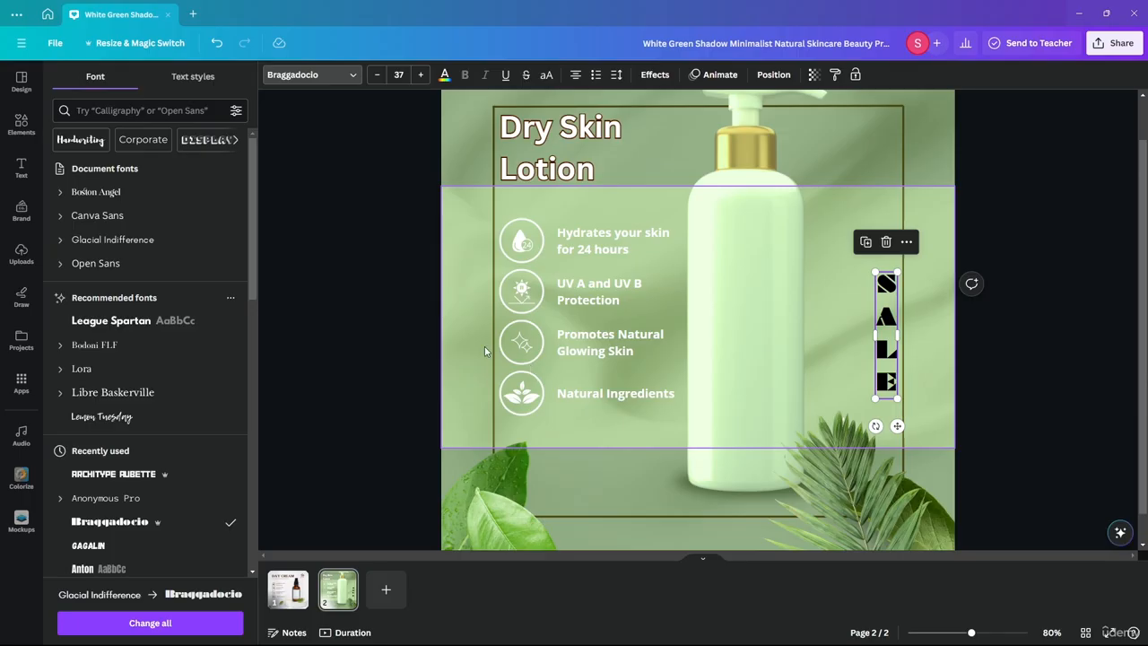
# Give the vertical "SALE" text a custom bright red colour, #FF0000.
pyautogui.click(444, 74)
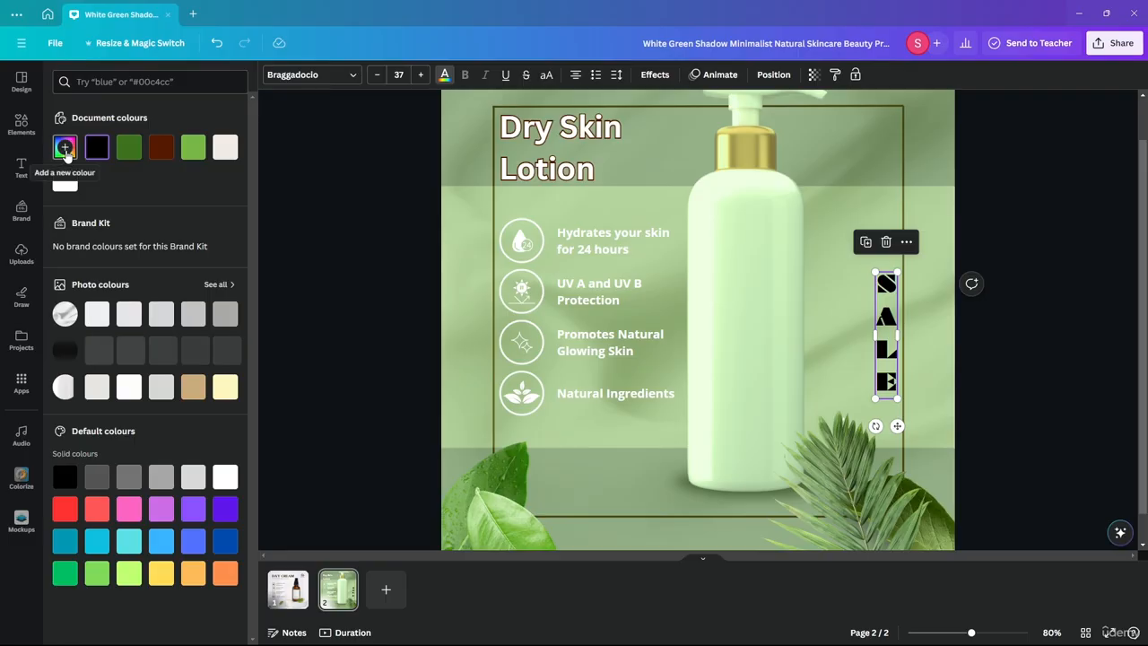
pyautogui.click(65, 153)
pyautogui.click(95, 250)
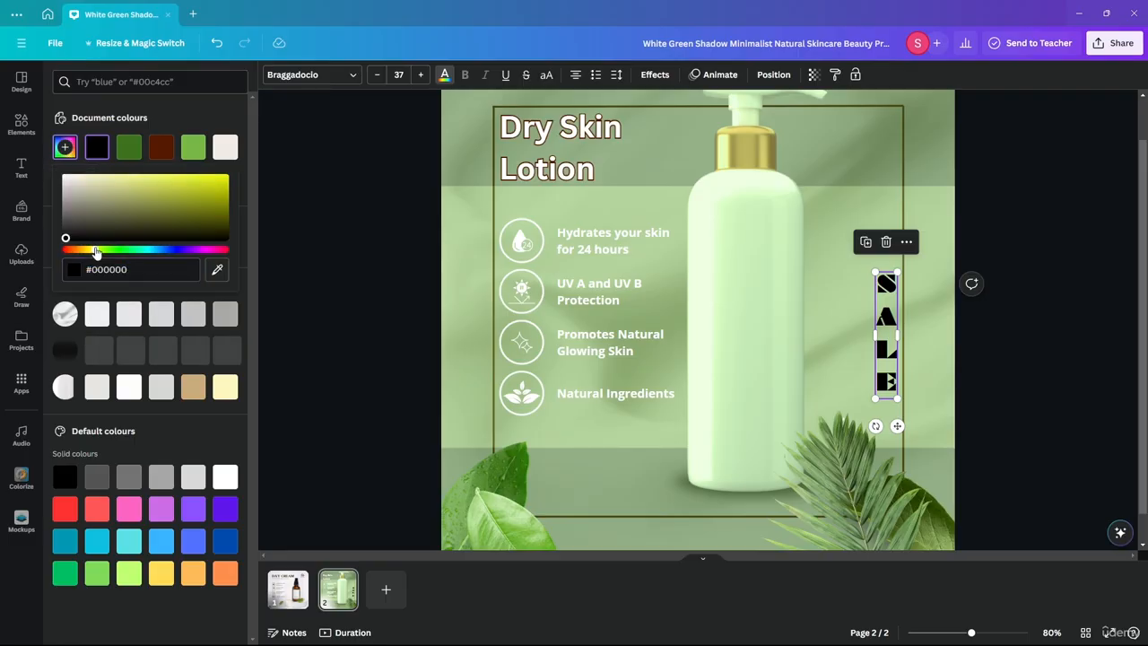
pyautogui.click(154, 204)
pyautogui.moveTo(153, 205); pyautogui.dragTo(273, 161)
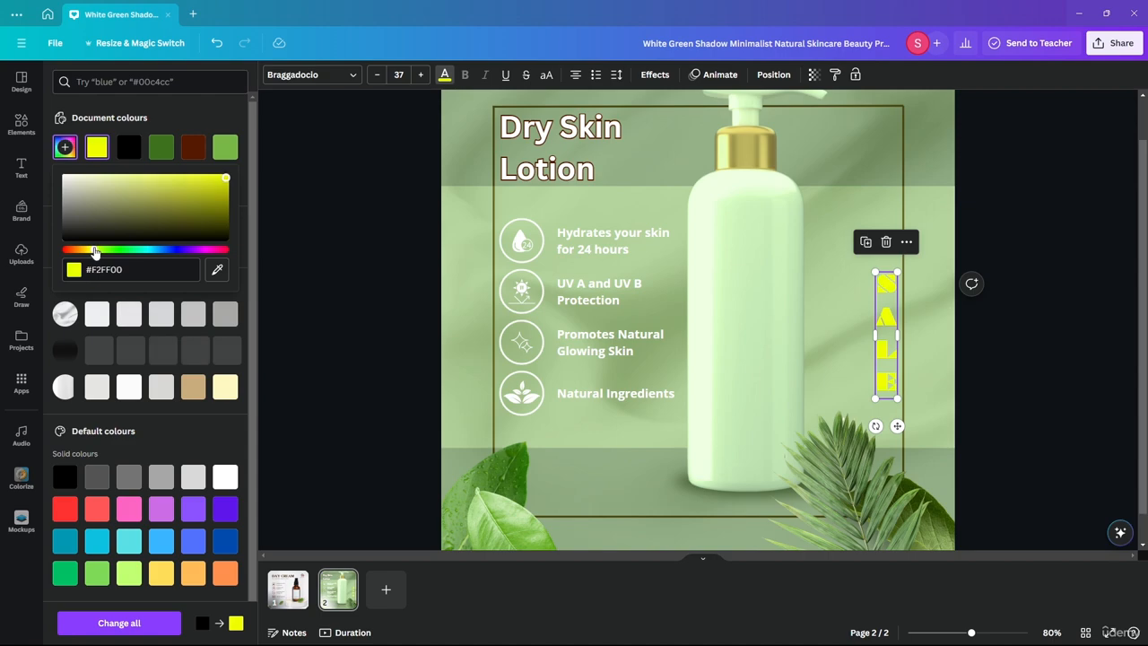
pyautogui.moveTo(93, 252); pyautogui.dragTo(37, 254)
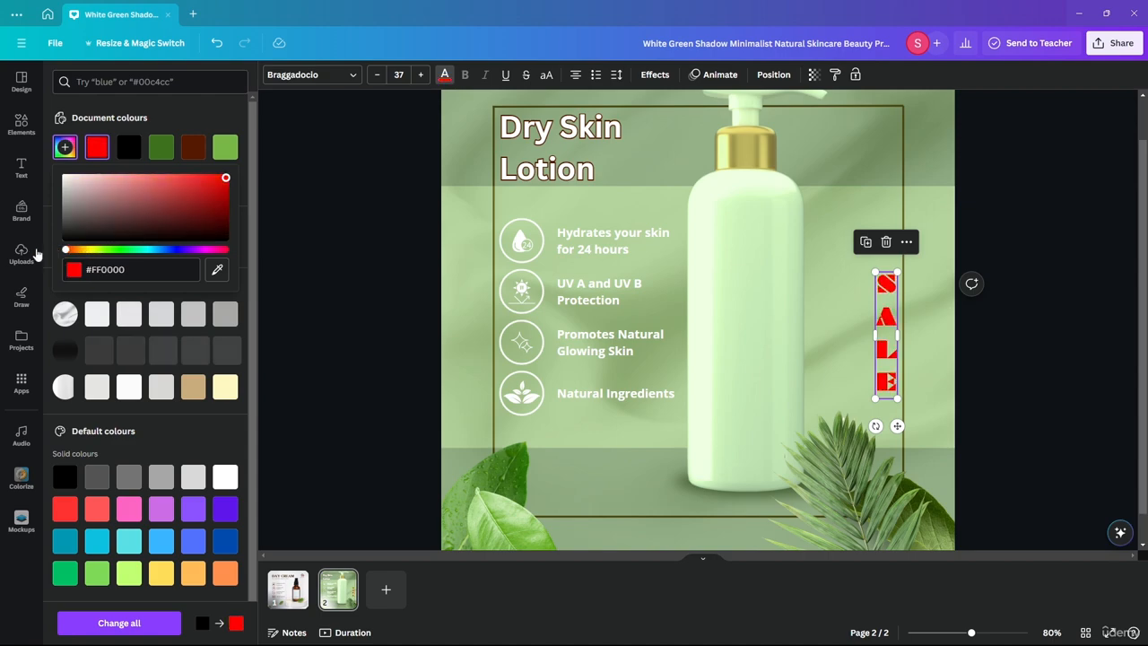
# Recolour the vertical "SALE" text from the custom colour picker to pure white, #FFFFFF.
pyautogui.moveTo(167, 210); pyautogui.dragTo(2, 122)
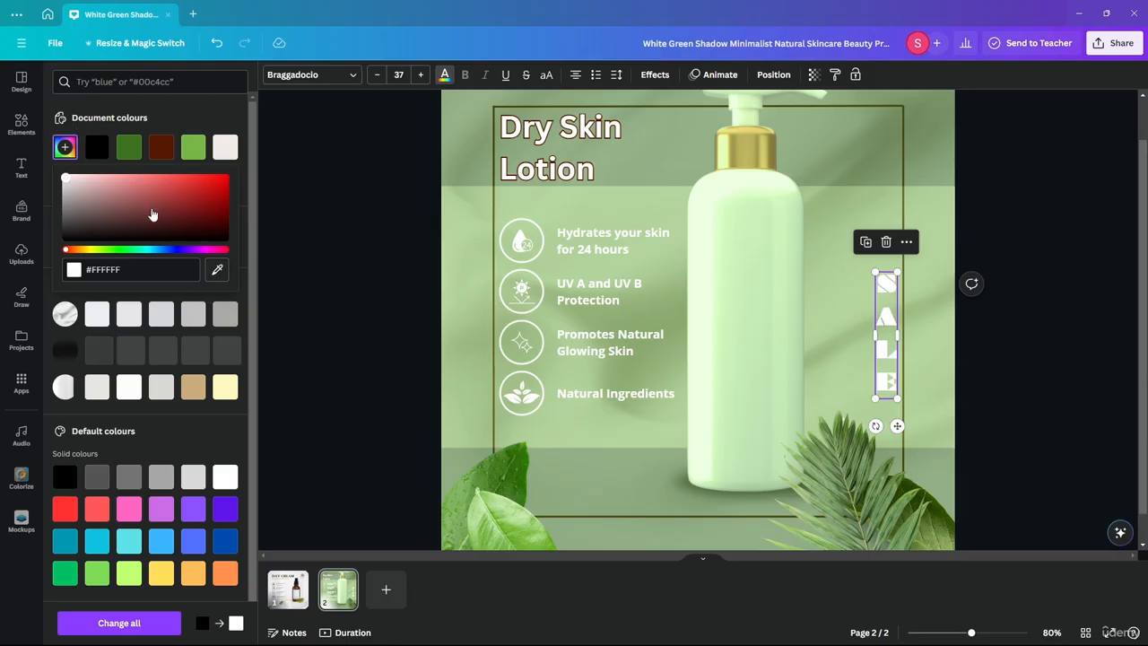
pyautogui.moveTo(153, 211); pyautogui.dragTo(15, 130)
pyautogui.click(326, 164)
# Shift the vertical "SALE" text slightly upward and add an exclamation mark on its own line below the E.
pyautogui.moveTo(882, 321)
pyautogui.mouseDown()
pyautogui.moveTo(874, 293)
pyautogui.moveTo(882, 308)
pyautogui.mouseUp()
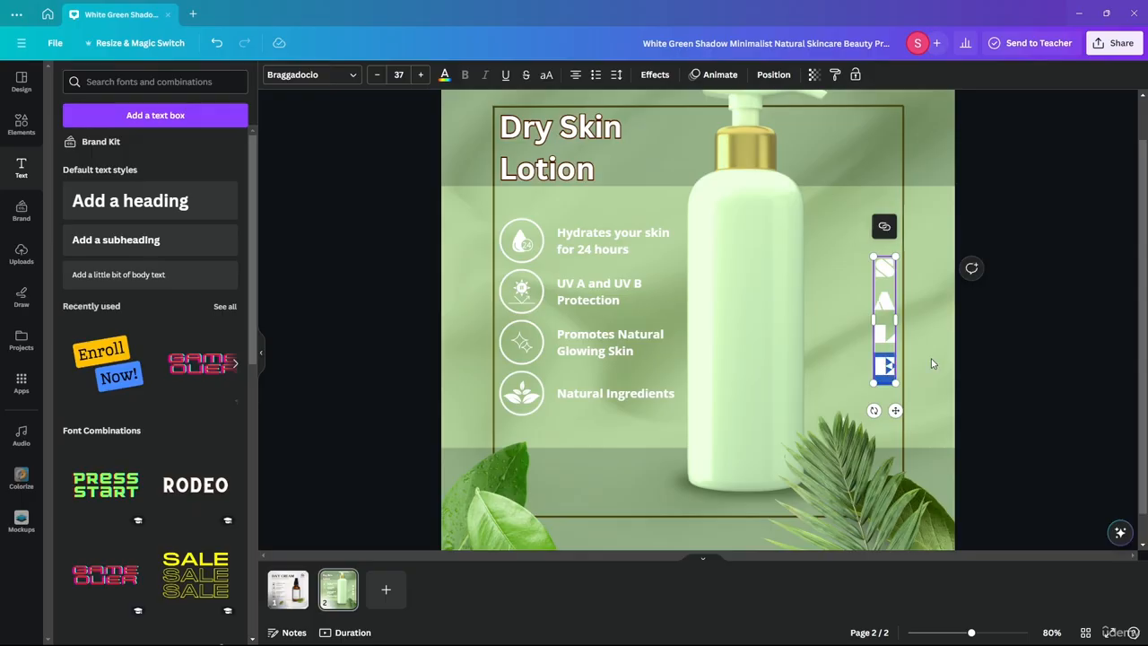
pyautogui.press('Right')
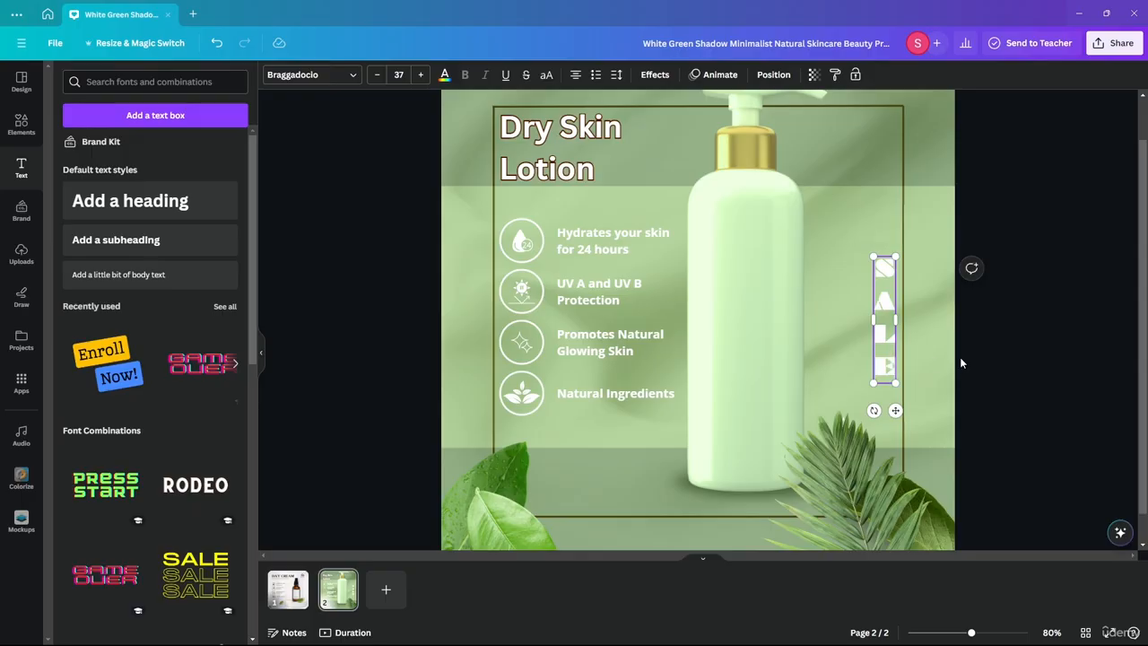
pyautogui.press('Return')
pyautogui.write('!')
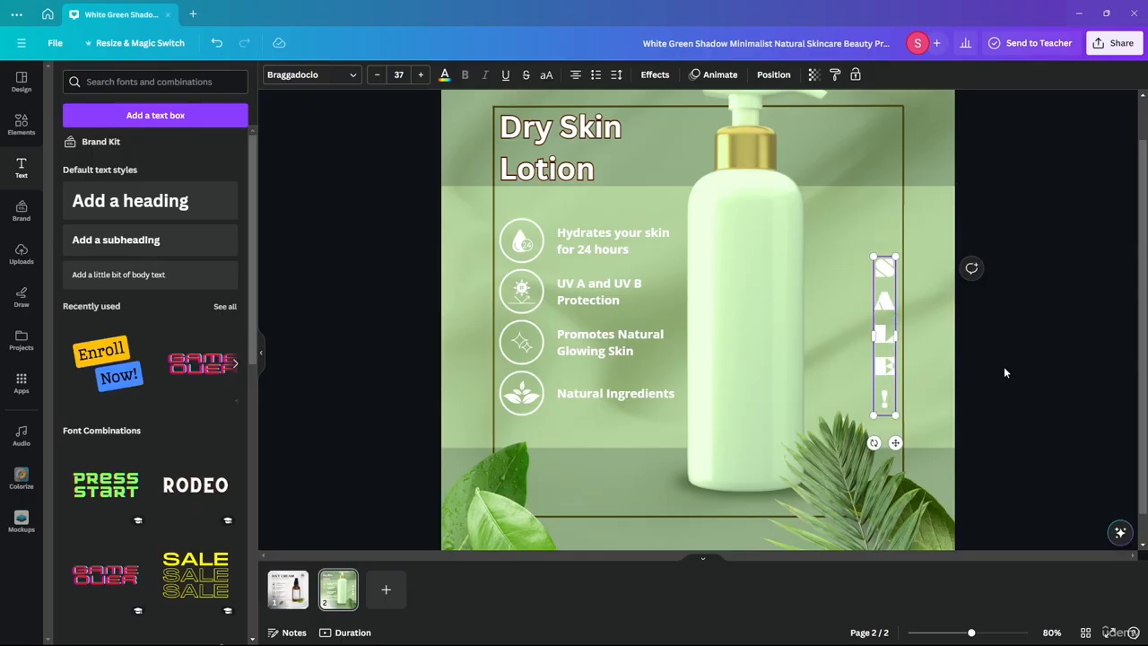
pyautogui.click(1003, 366)
# Move the vertical "SALE!" text close to the bottle's right side and enlarge it to about font size 69.2.
pyautogui.click(898, 356)
pyautogui.moveTo(897, 356); pyautogui.dragTo(830, 285)
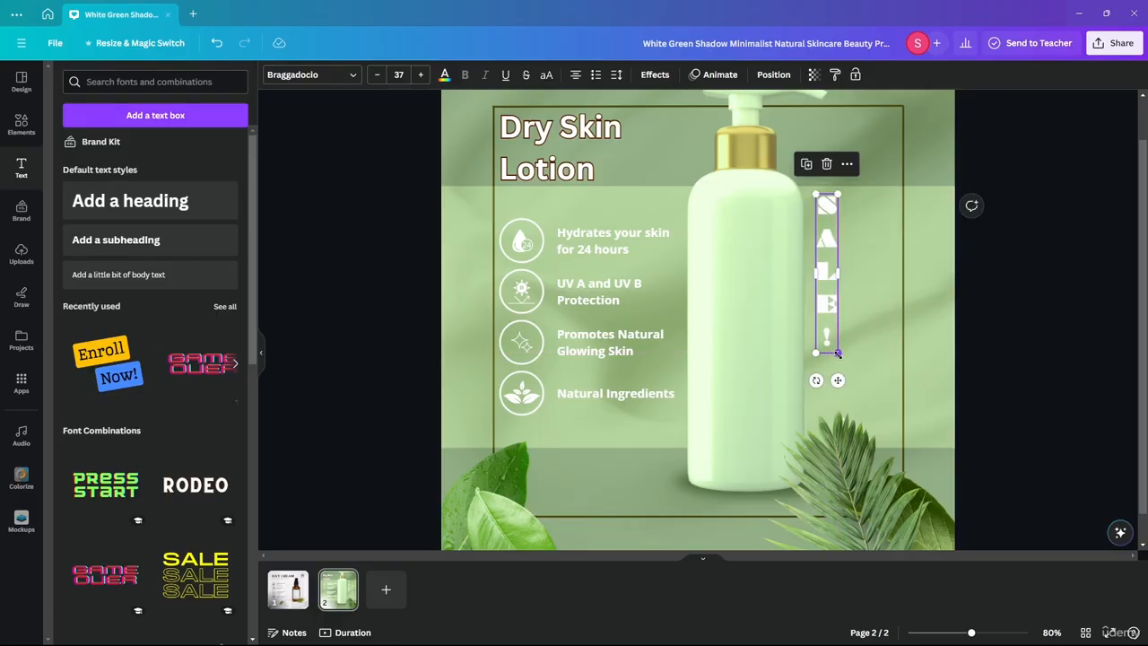
pyautogui.moveTo(837, 352); pyautogui.dragTo(874, 493)
pyautogui.moveTo(845, 352); pyautogui.dragTo(839, 342)
pyautogui.click(1015, 327)
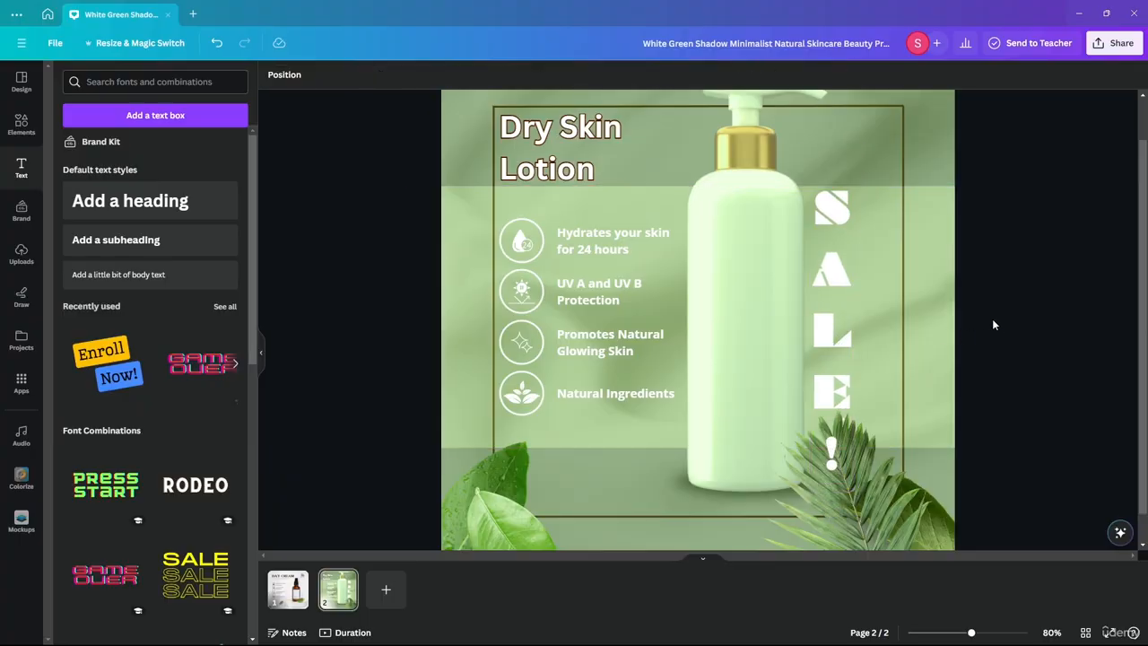
# Change the vertical "SALE!" text to the Impact font and nudge it slightly closer to the bottle.
pyautogui.click(820, 312)
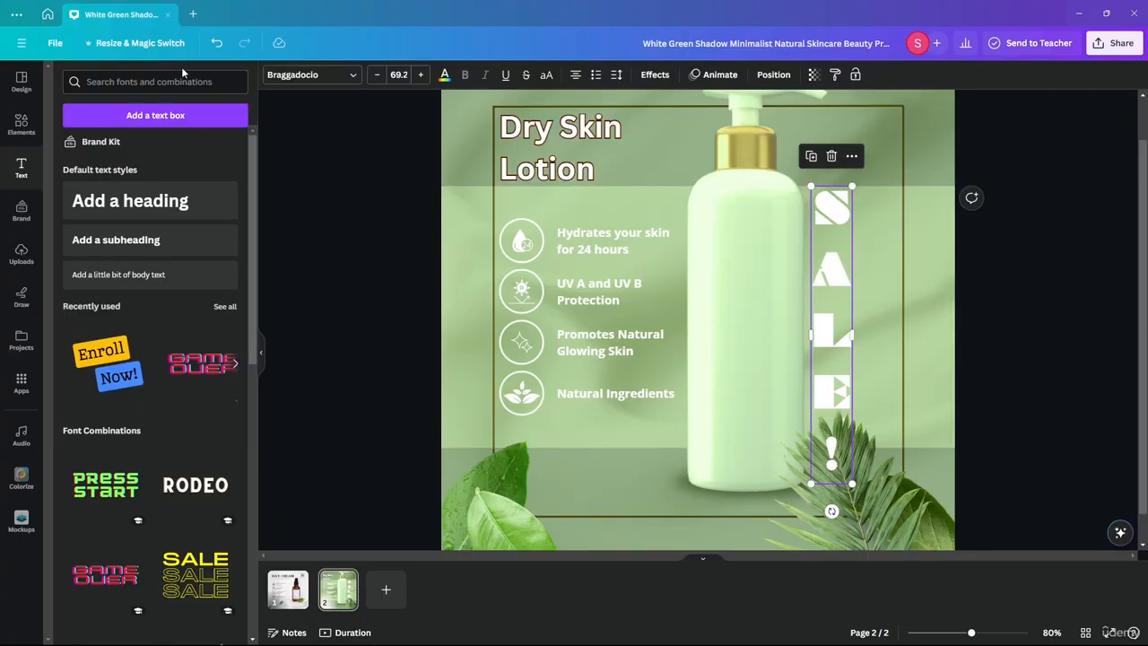
pyautogui.click(297, 74)
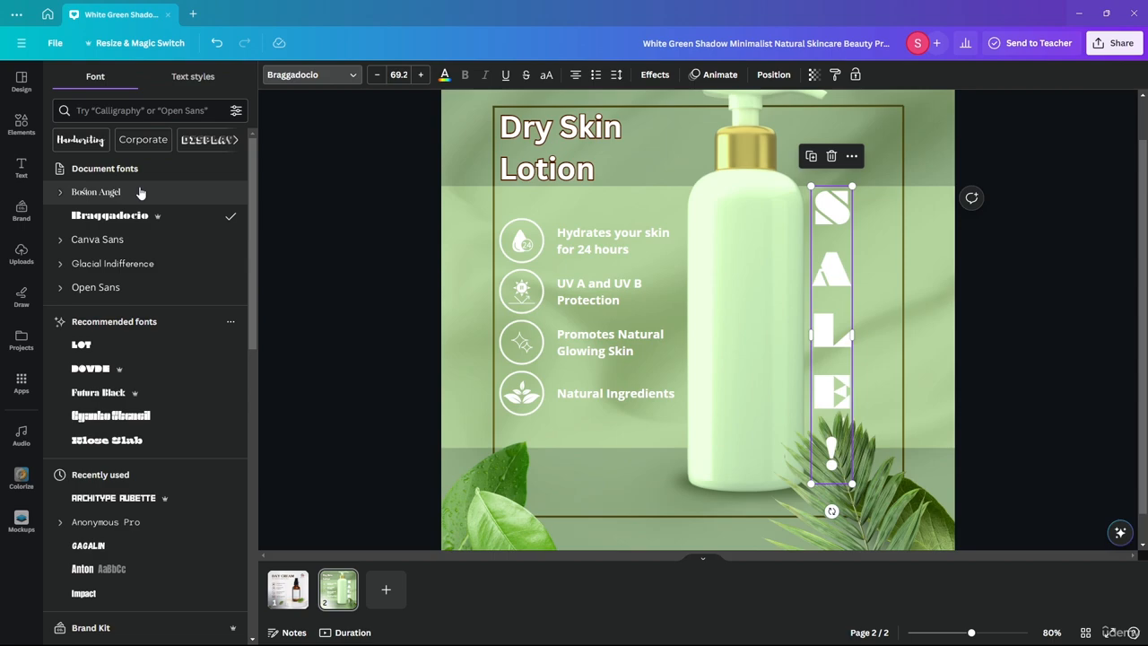
pyautogui.click(94, 348)
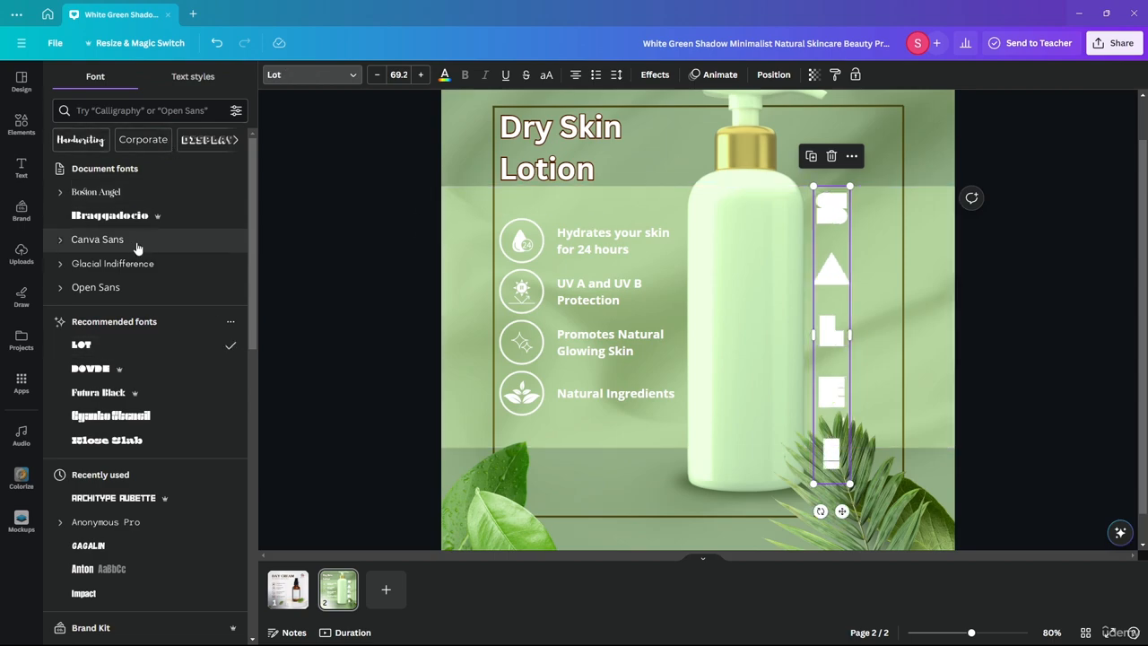
pyautogui.scroll(-10, 176, 260)
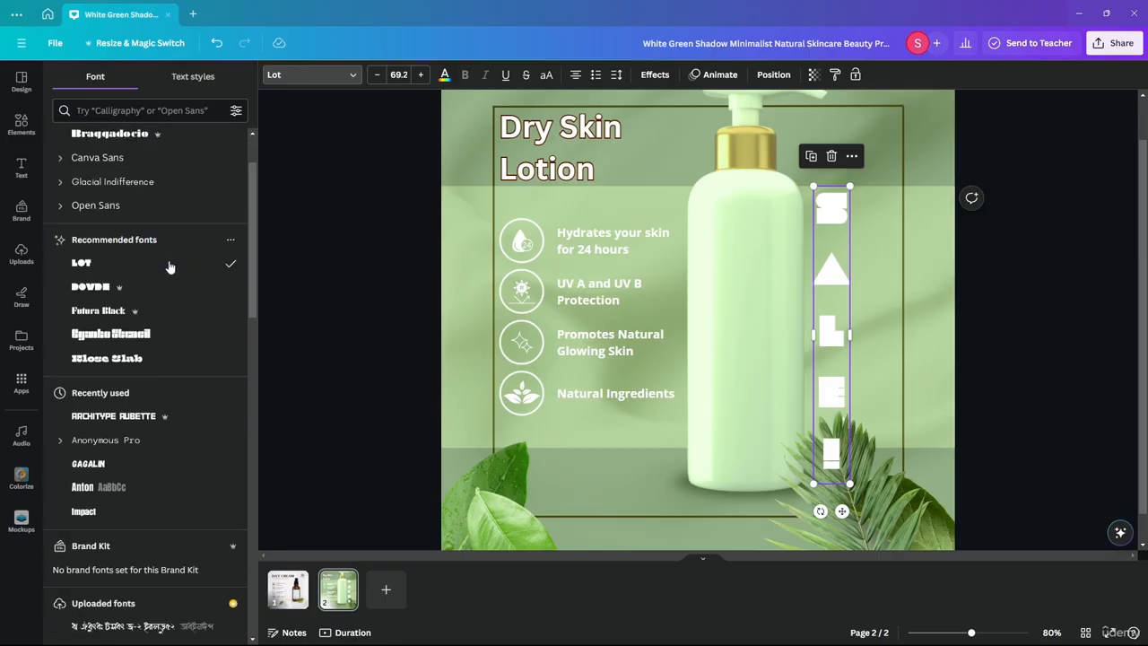
pyautogui.scroll(-5, 175, 338)
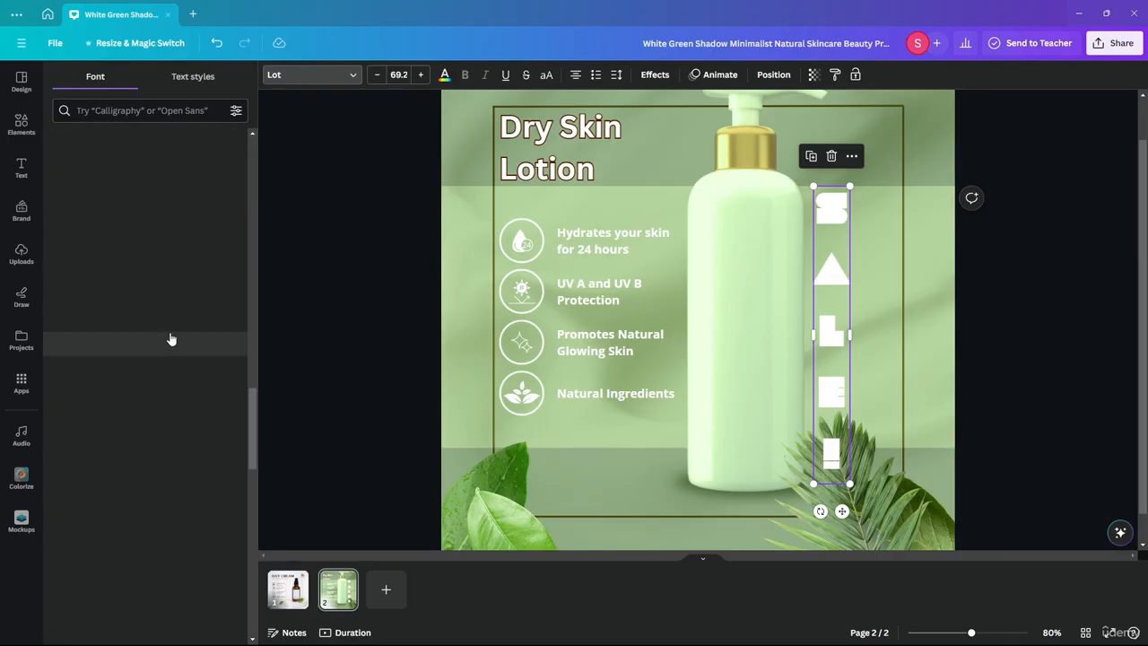
pyautogui.scroll(15, 175, 339)
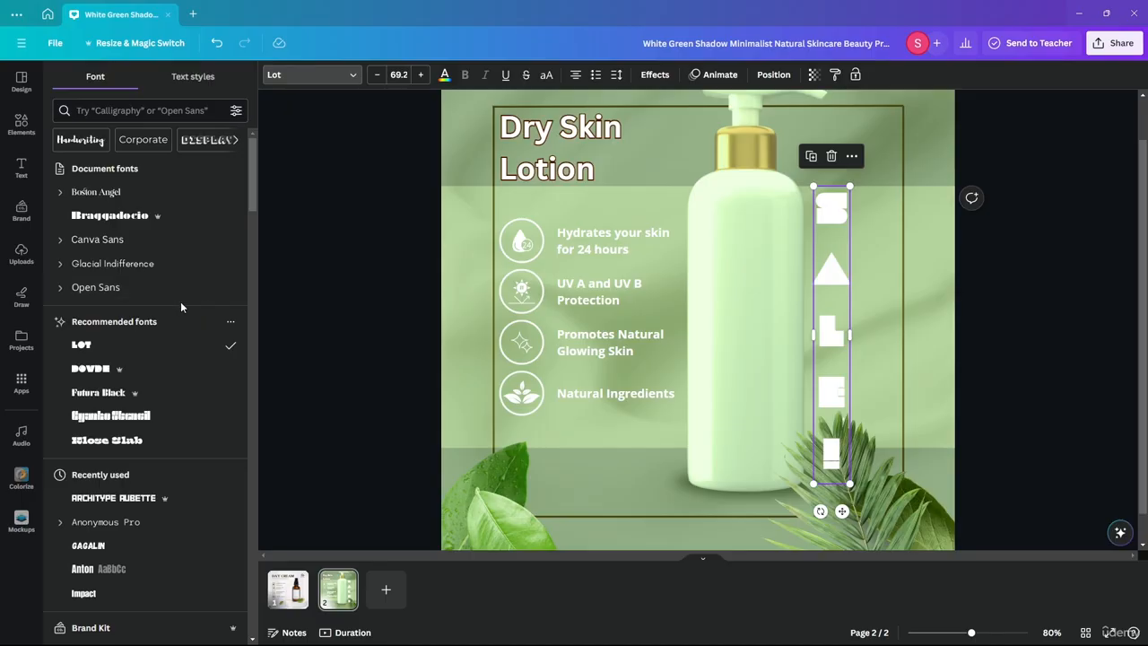
pyautogui.click(80, 591)
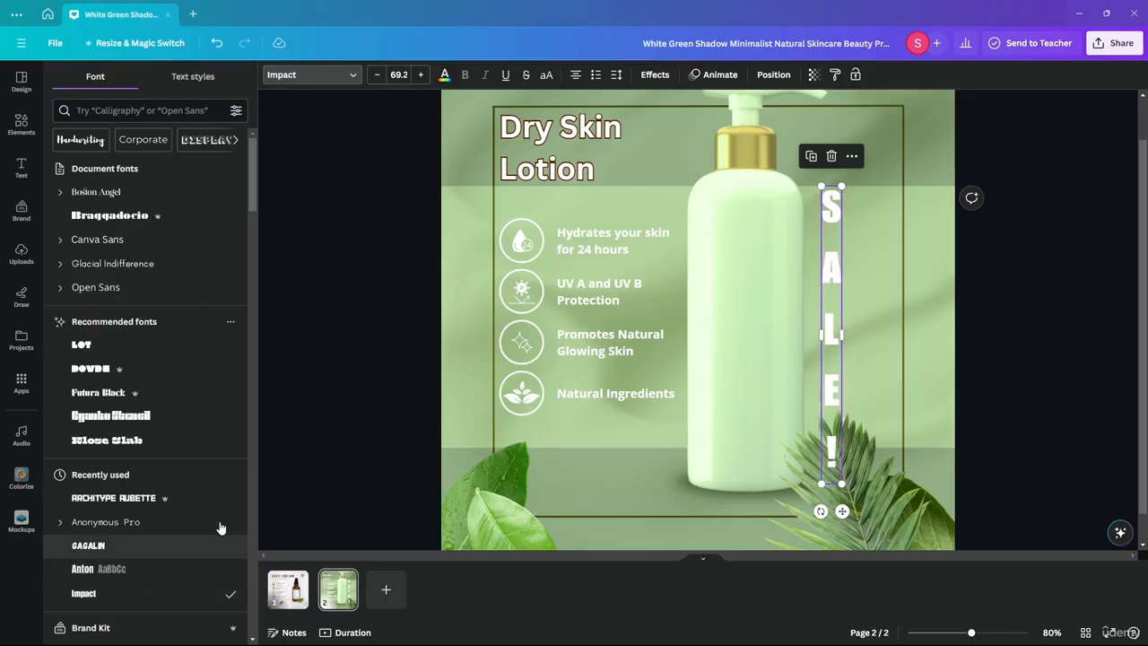
pyautogui.click(1077, 350)
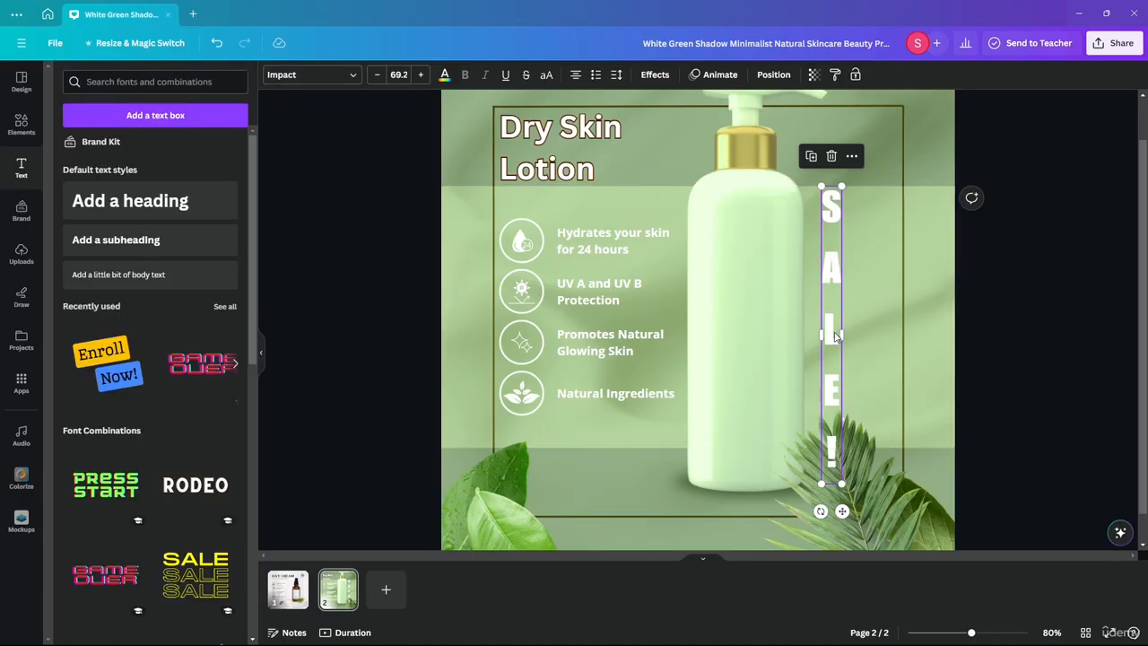
pyautogui.moveTo(835, 335); pyautogui.dragTo(827, 330)
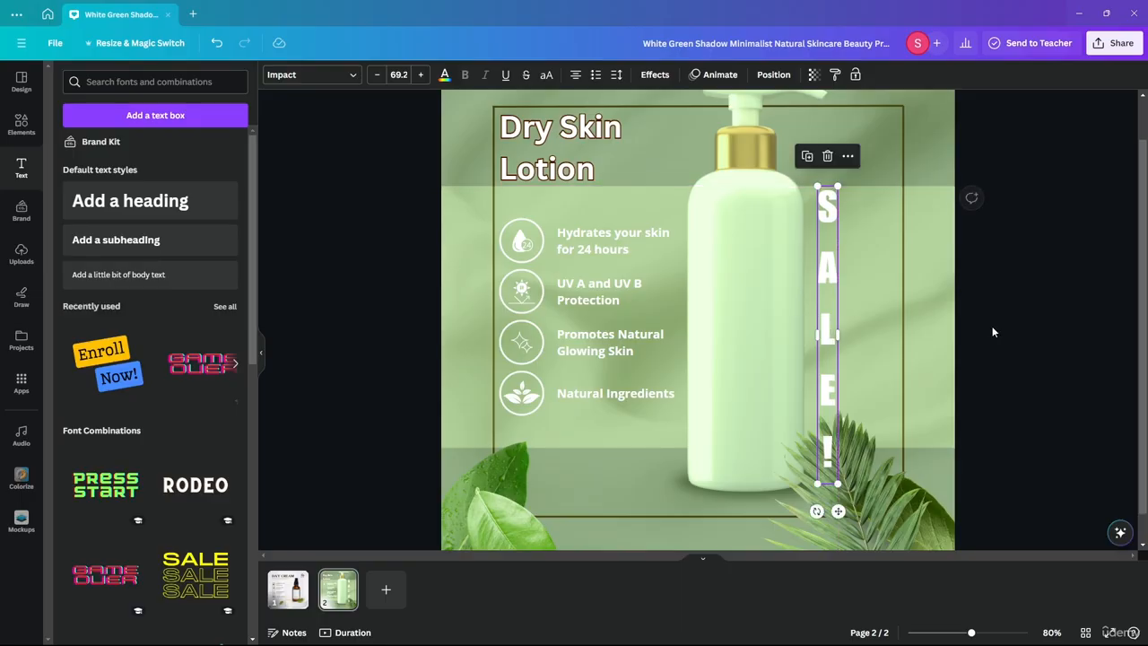
pyautogui.click(1041, 316)
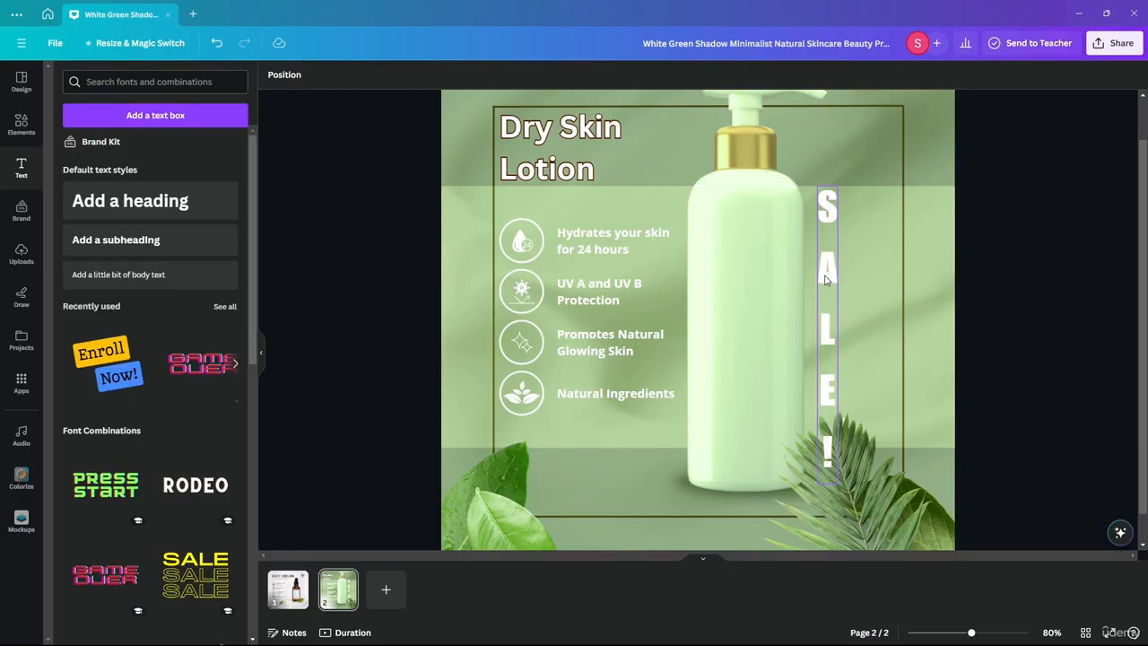
# Add a text box reading "50%" with "OFF" on the line below.
pyautogui.click(155, 114)
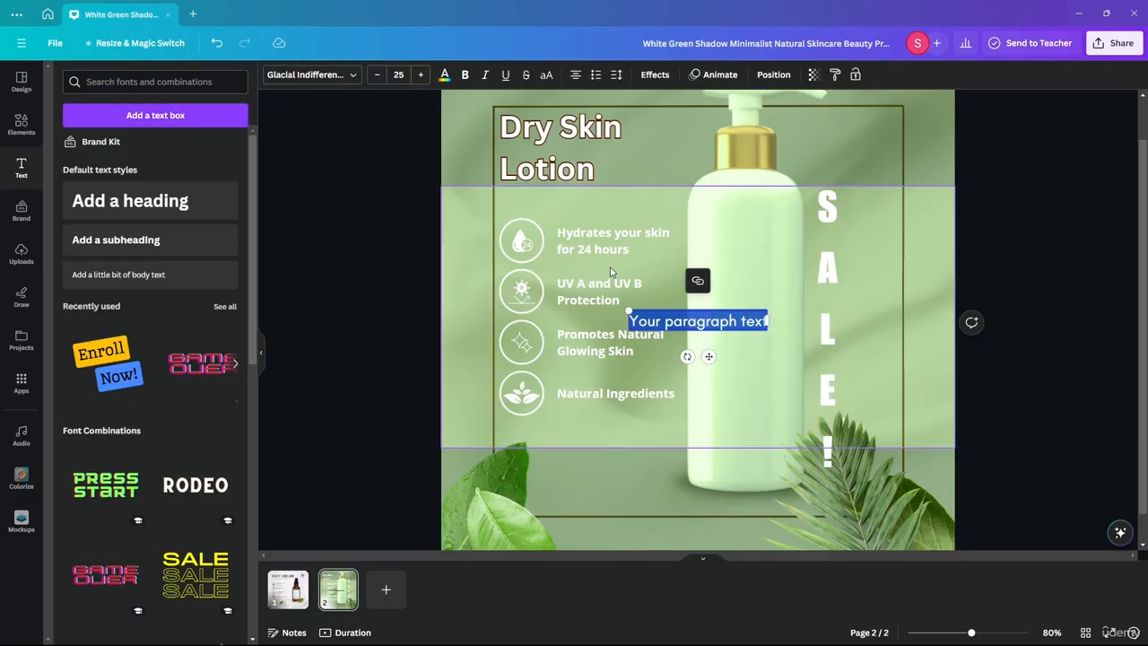
pyautogui.write('50%')
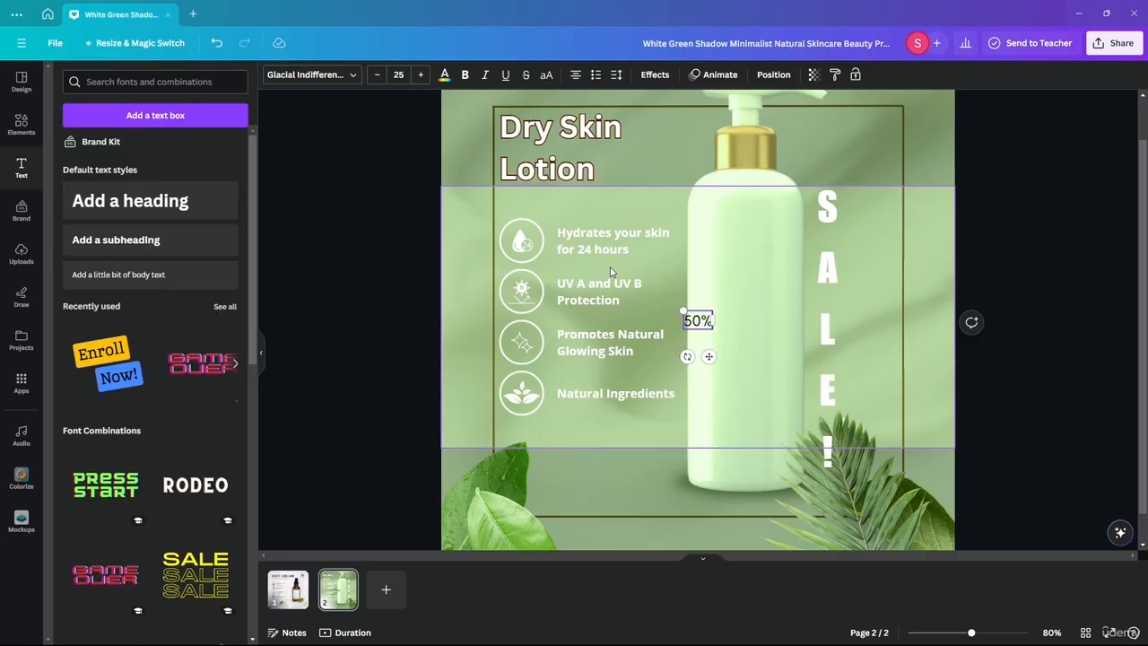
pyautogui.press('Return')
pyautogui.write('OFF')
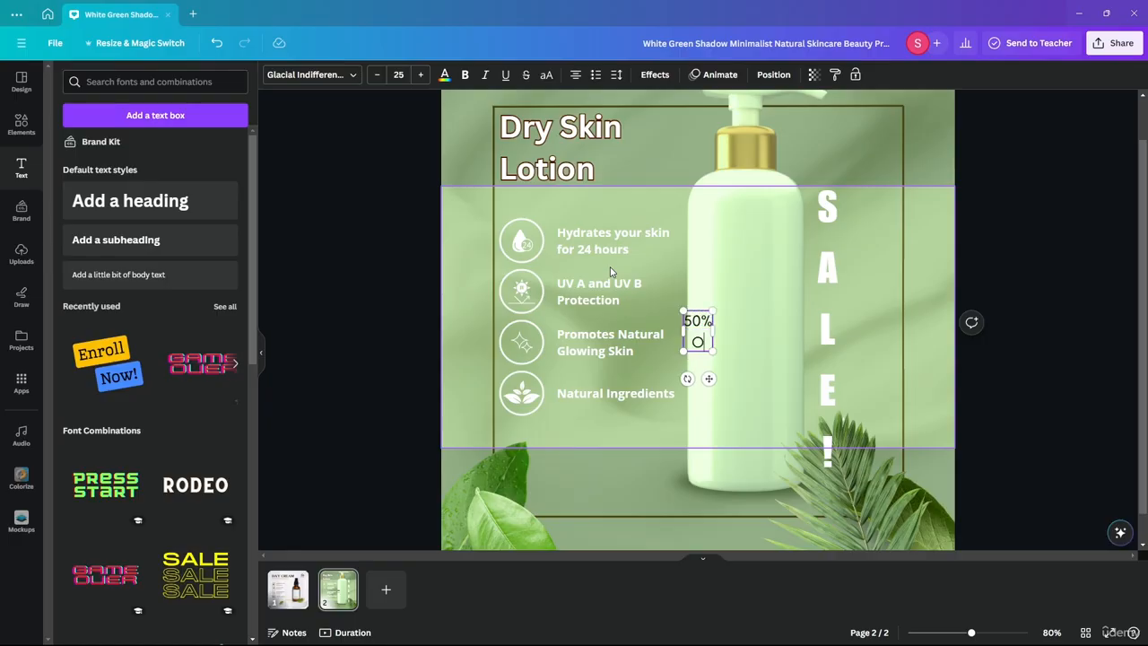
pyautogui.click(1038, 253)
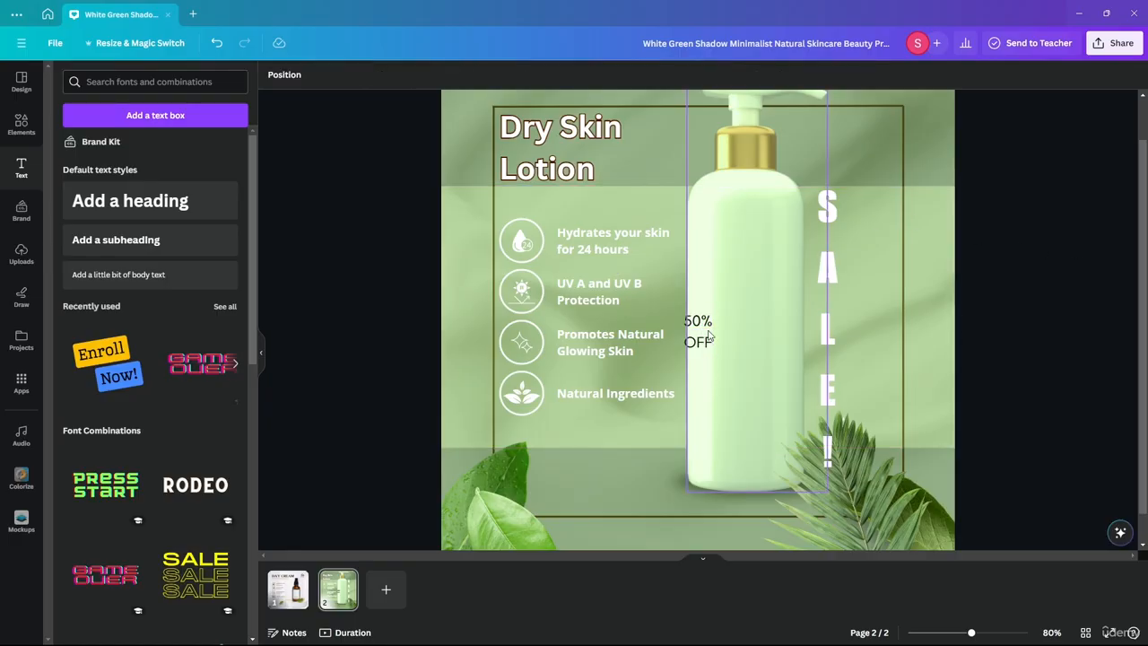
# Fit the "50% OFF" text between the "SALE!" letters and the frame's right line, at about size 50.2 in the Impact font.
pyautogui.moveTo(693, 339); pyautogui.dragTo(901, 375)
pyautogui.moveTo(894, 351); pyautogui.dragTo(879, 352)
pyautogui.click(318, 77)
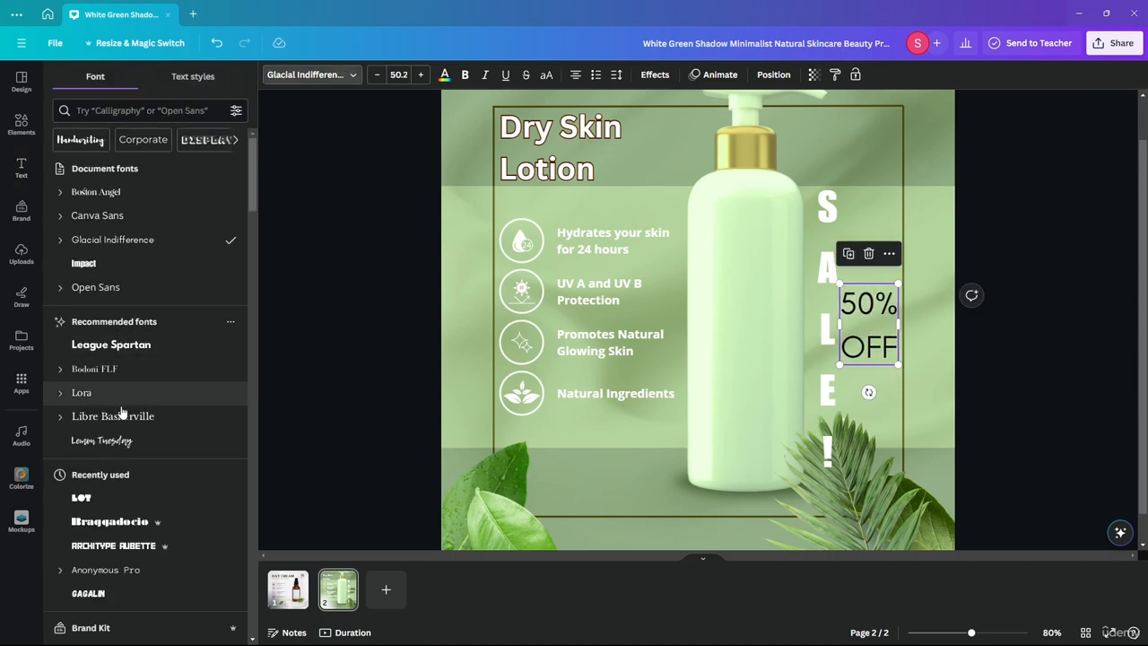
pyautogui.click(100, 261)
pyautogui.click(417, 314)
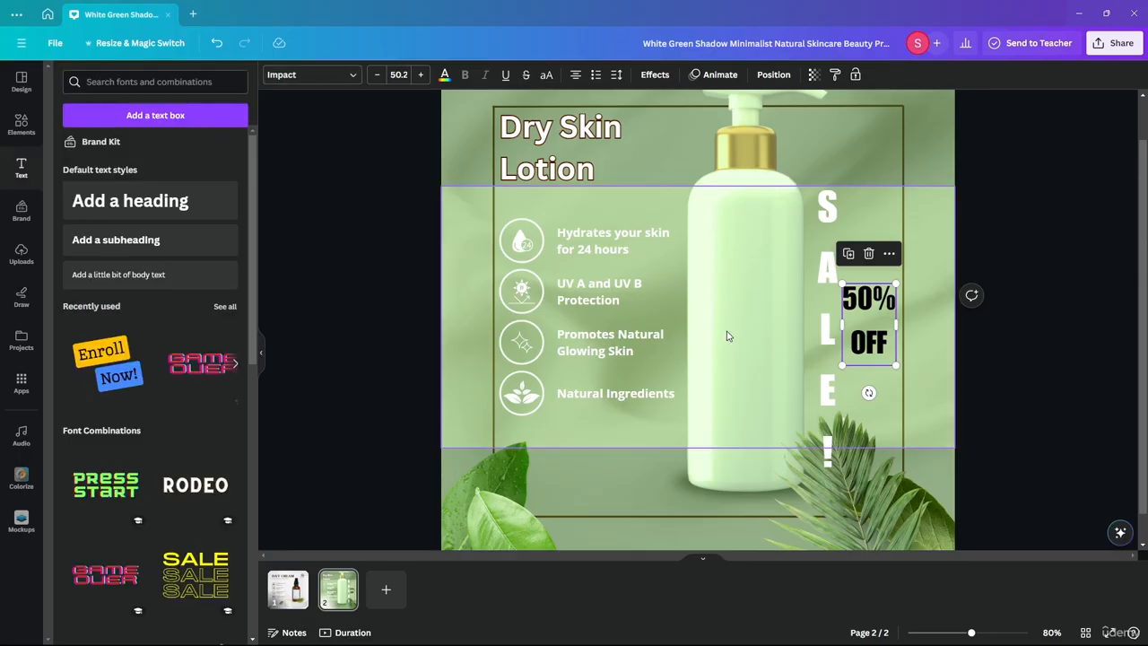
pyautogui.click(1019, 322)
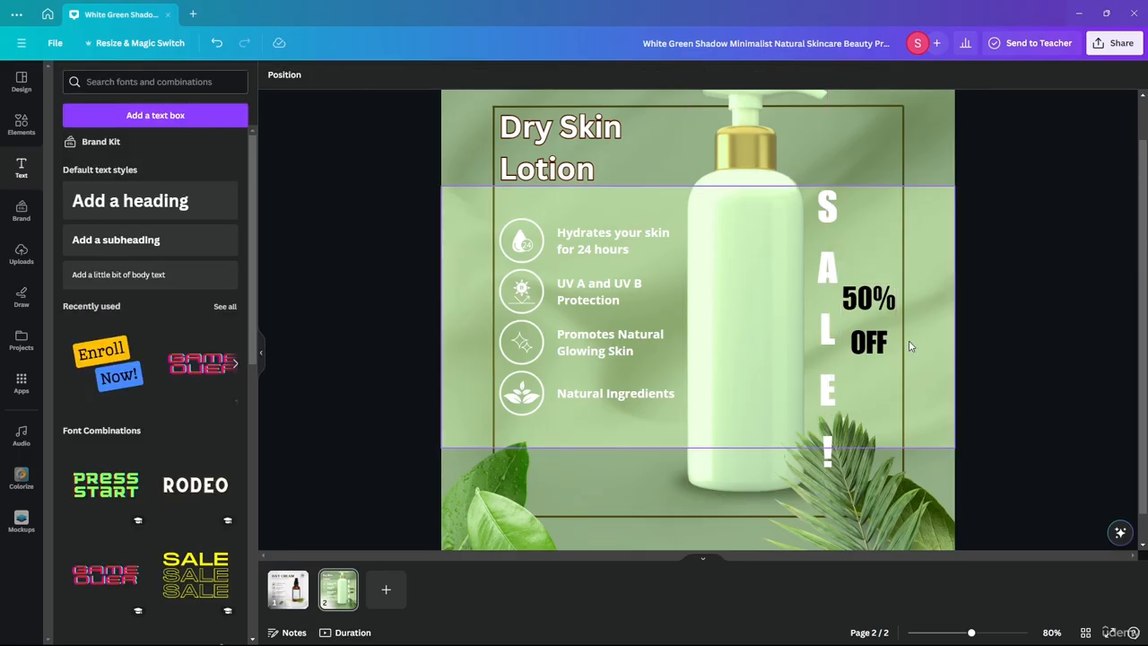
# Split the discount text into three stacked lines, "50", "%" and "OFF", and shift it slightly toward the frame's right line.
pyautogui.moveTo(869, 323); pyautogui.dragTo(867, 293)
pyautogui.doubleClick(871, 323)
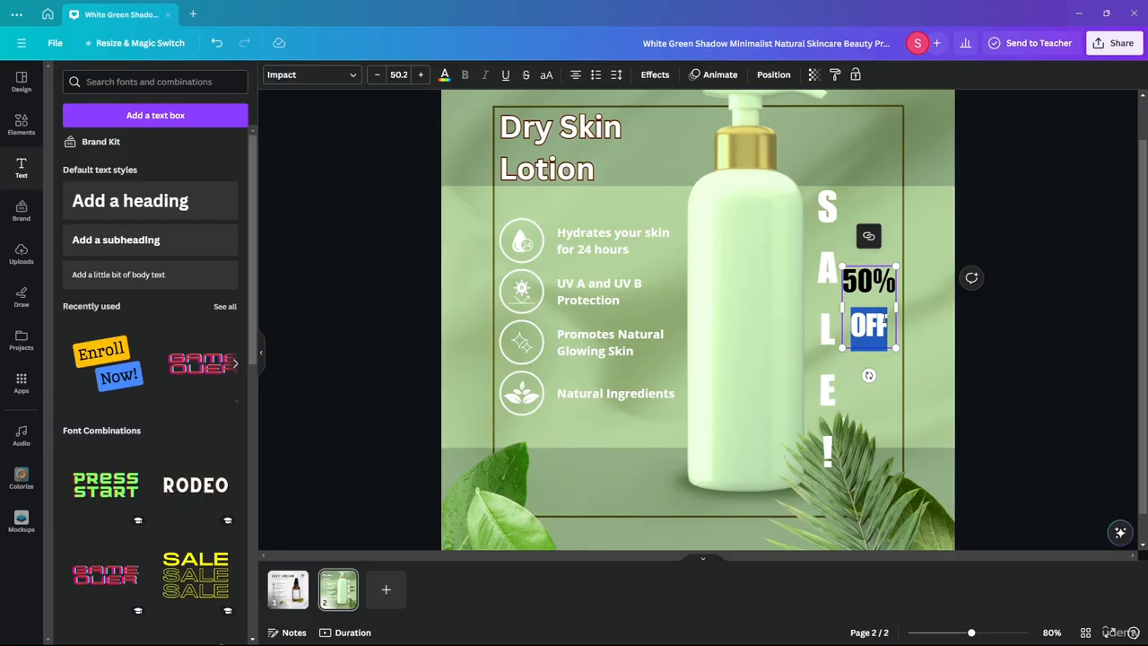
pyautogui.write('O')
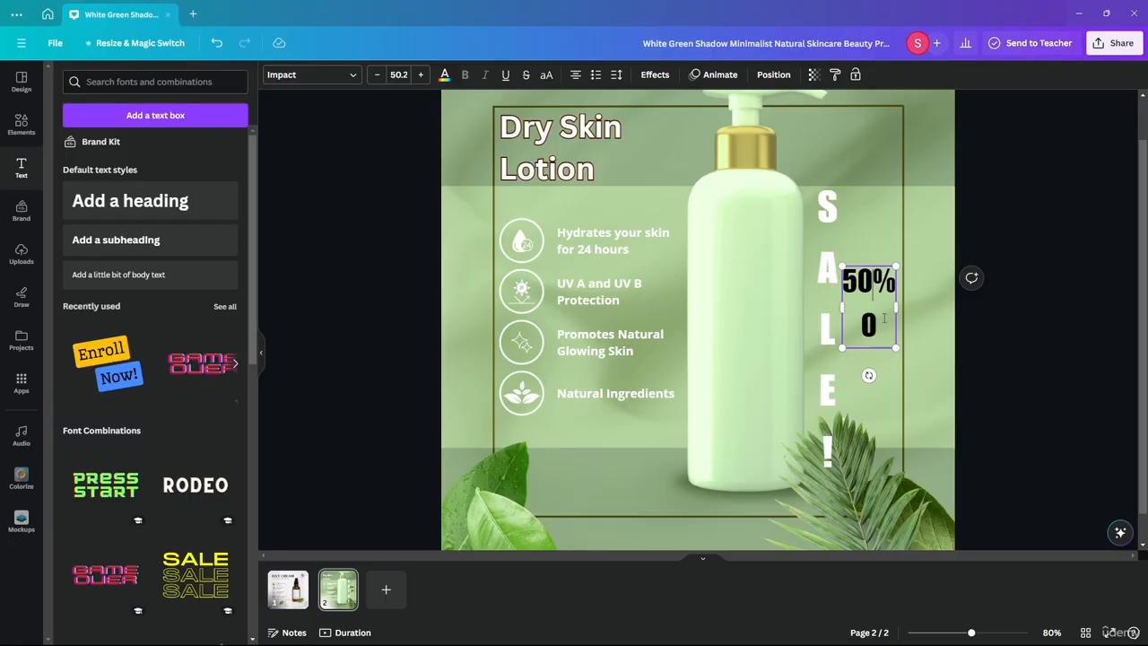
pyautogui.press('Return')
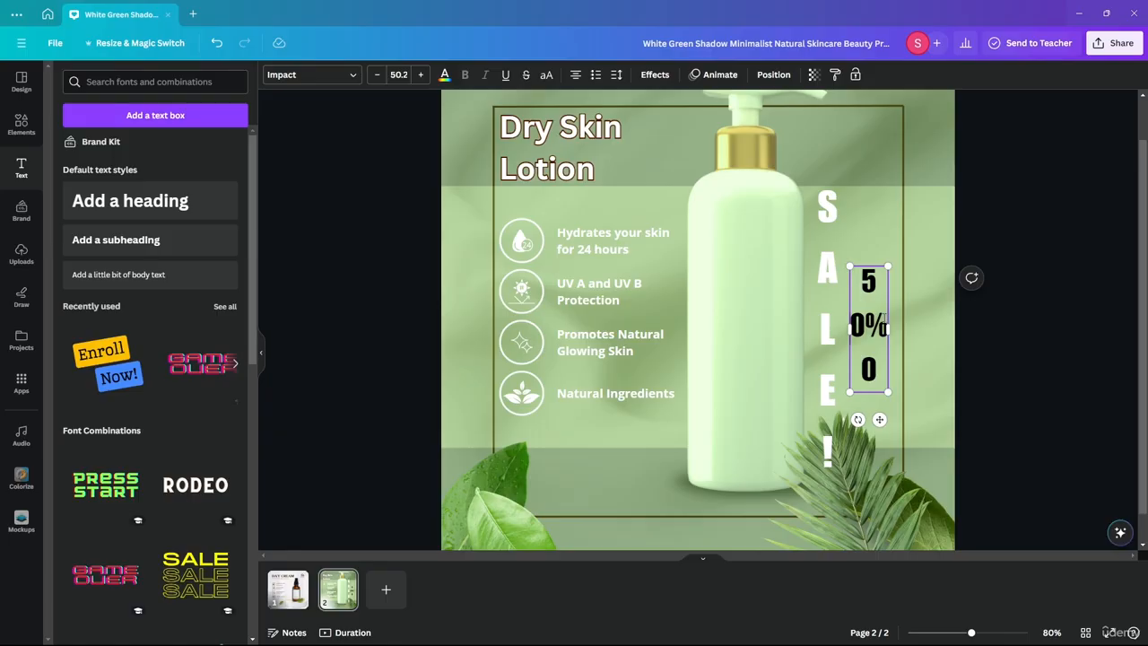
pyautogui.press('Return')
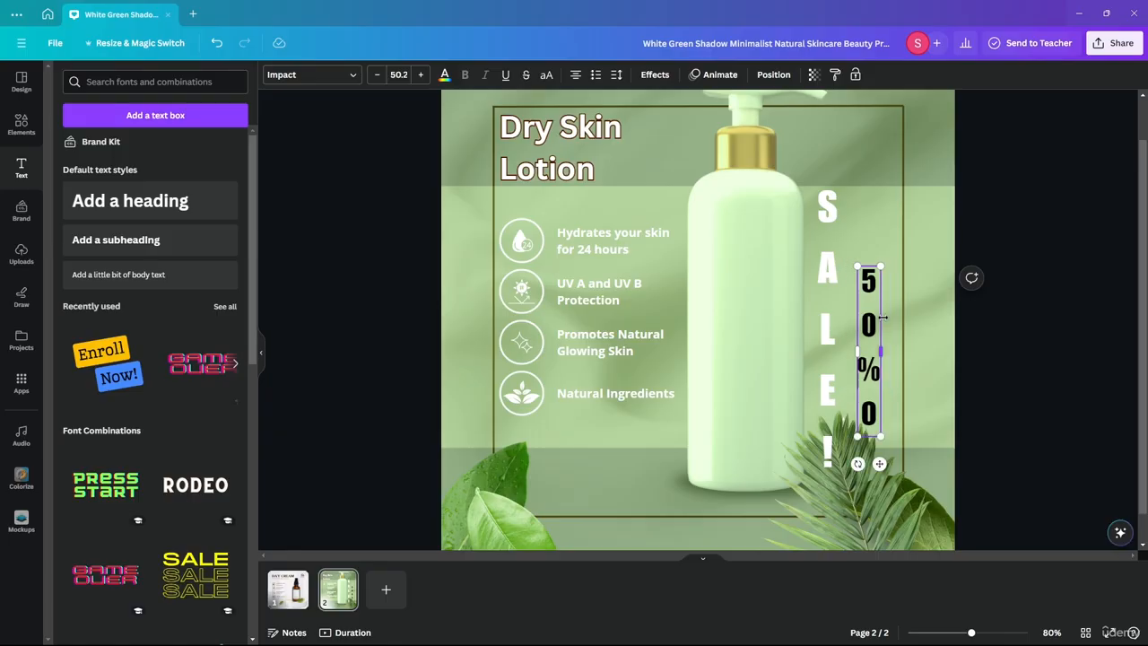
pyautogui.press('BackSpace')
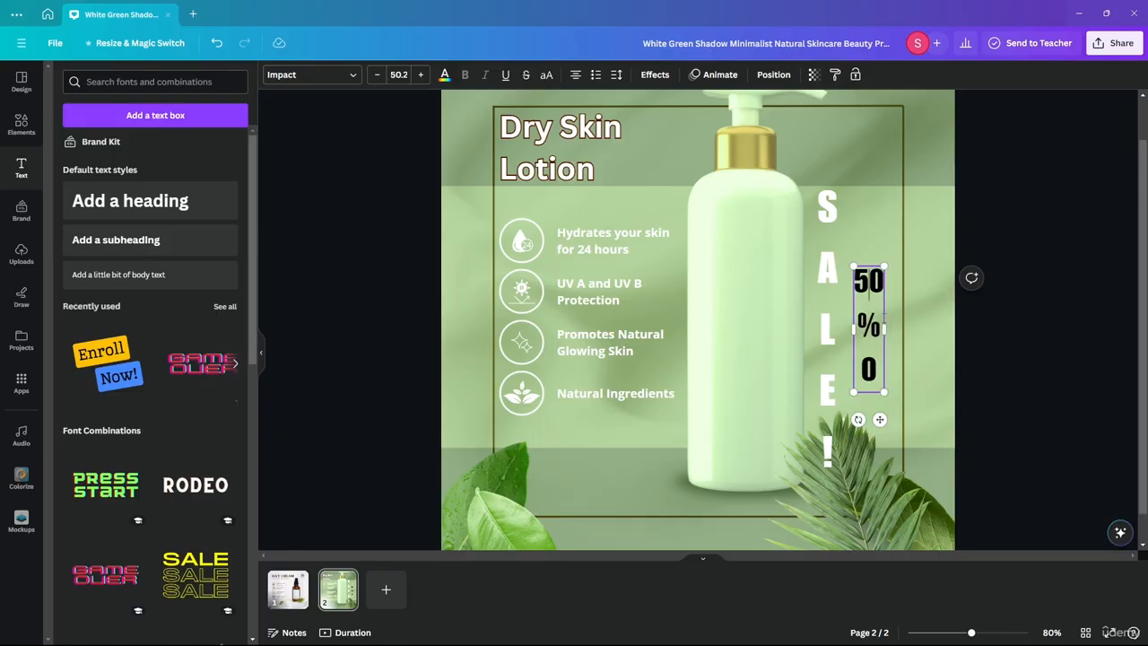
pyautogui.write('FF')
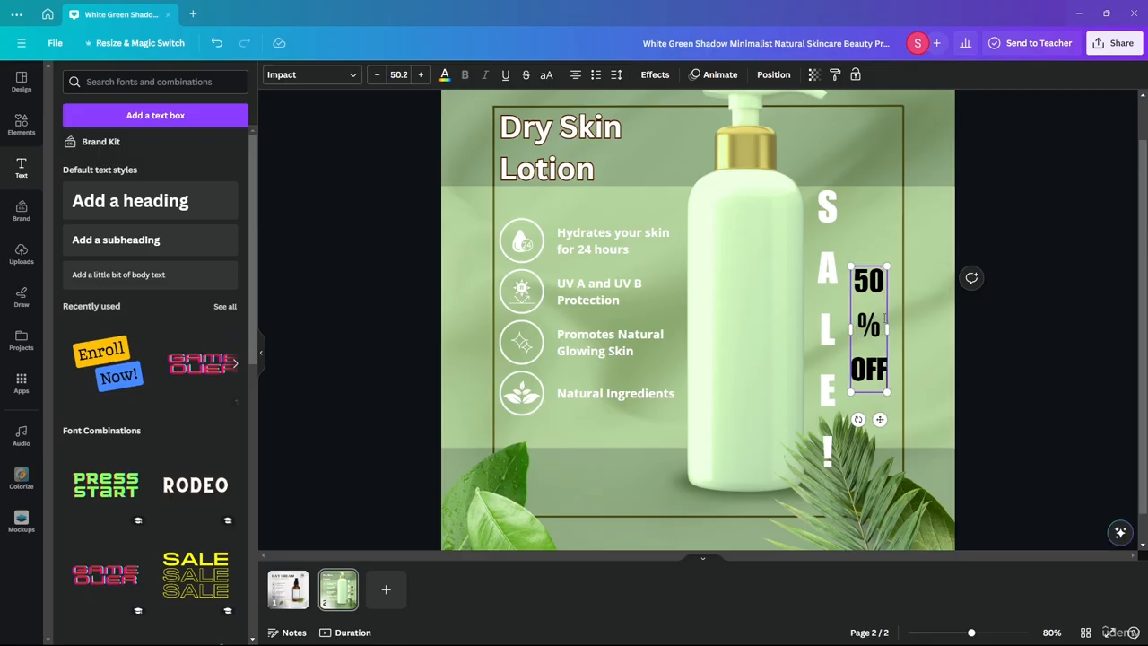
pyautogui.click(1031, 300)
pyautogui.moveTo(869, 332); pyautogui.dragTo(875, 321)
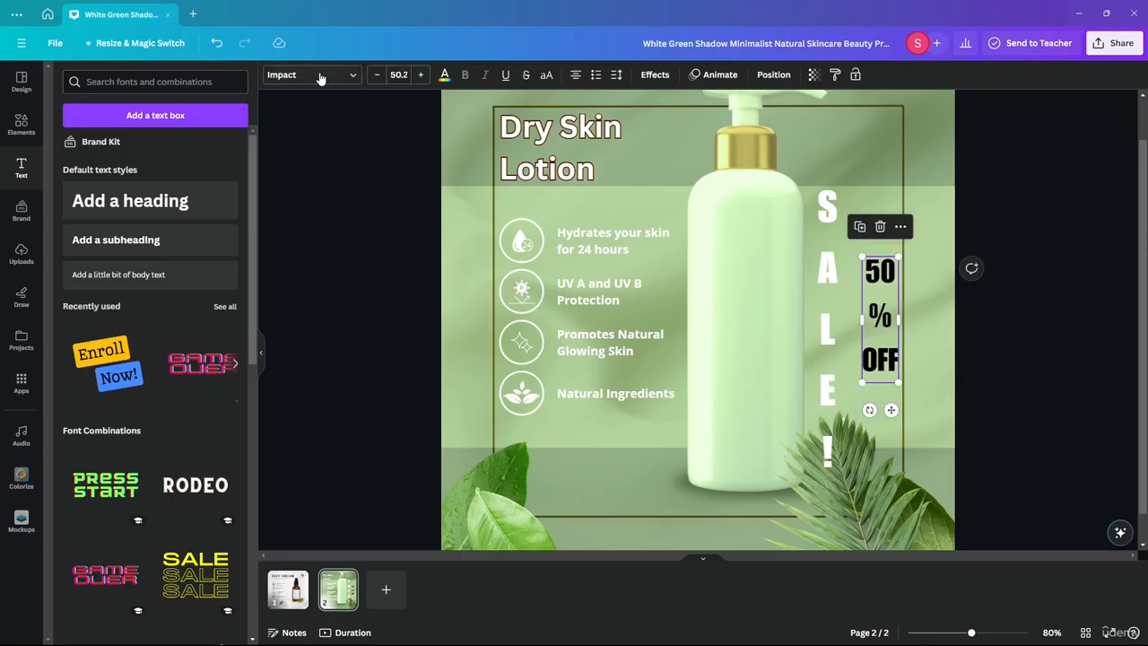
# Give the stacked "50 % OFF" text a custom bright green colour, #73FF00.
pyautogui.click(445, 77)
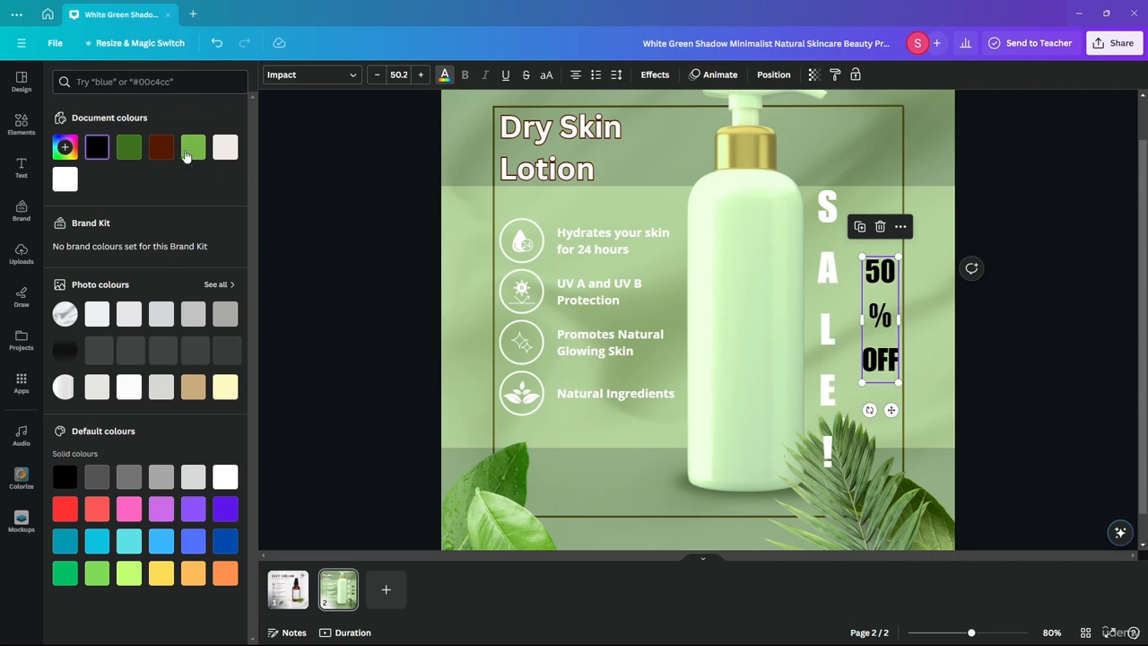
pyautogui.click(186, 155)
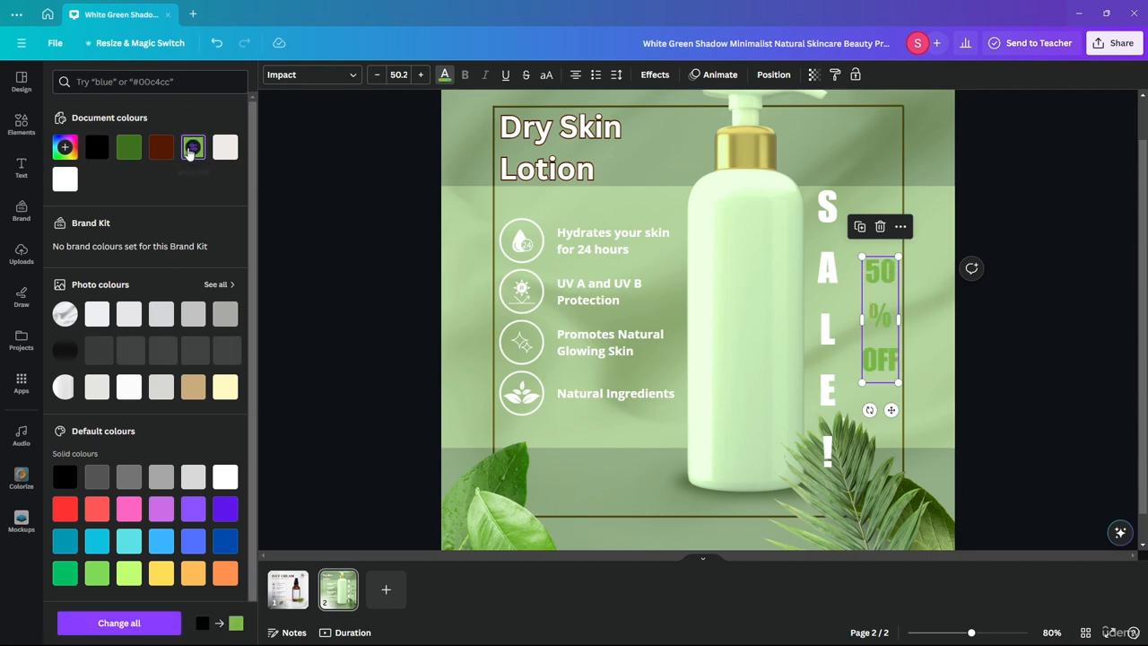
pyautogui.click(66, 149)
pyautogui.moveTo(176, 214); pyautogui.dragTo(313, 143)
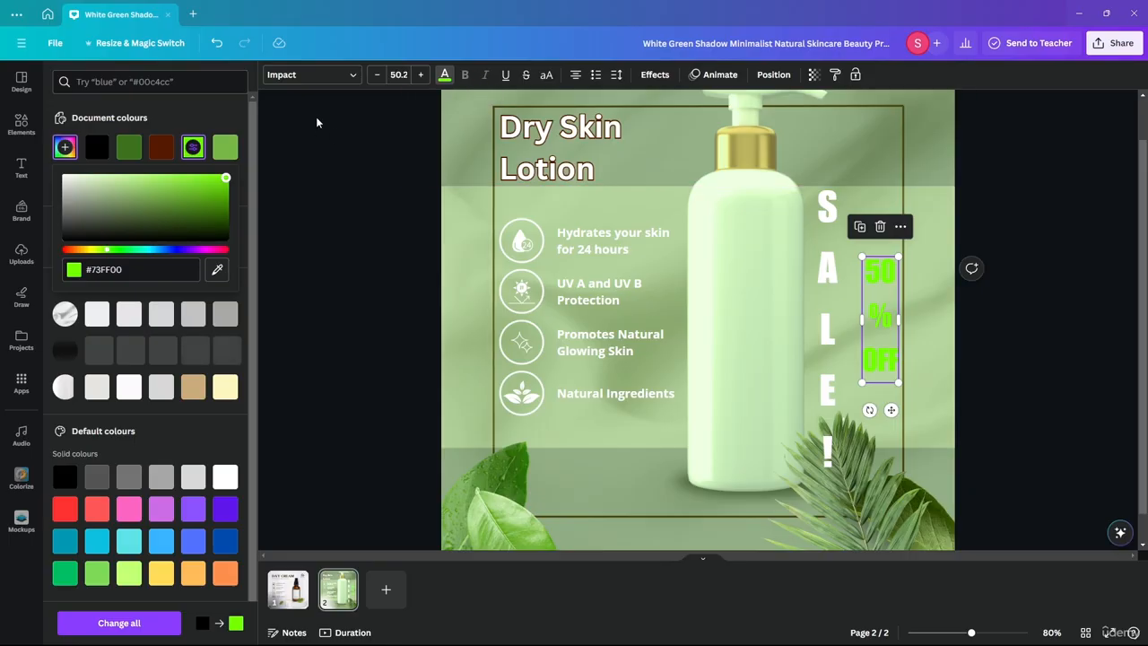
# Give the stacked "50 % OFF" text a black outline effect with thickness 74 and nudge the text slightly toward the bottle.
pyautogui.click(670, 79)
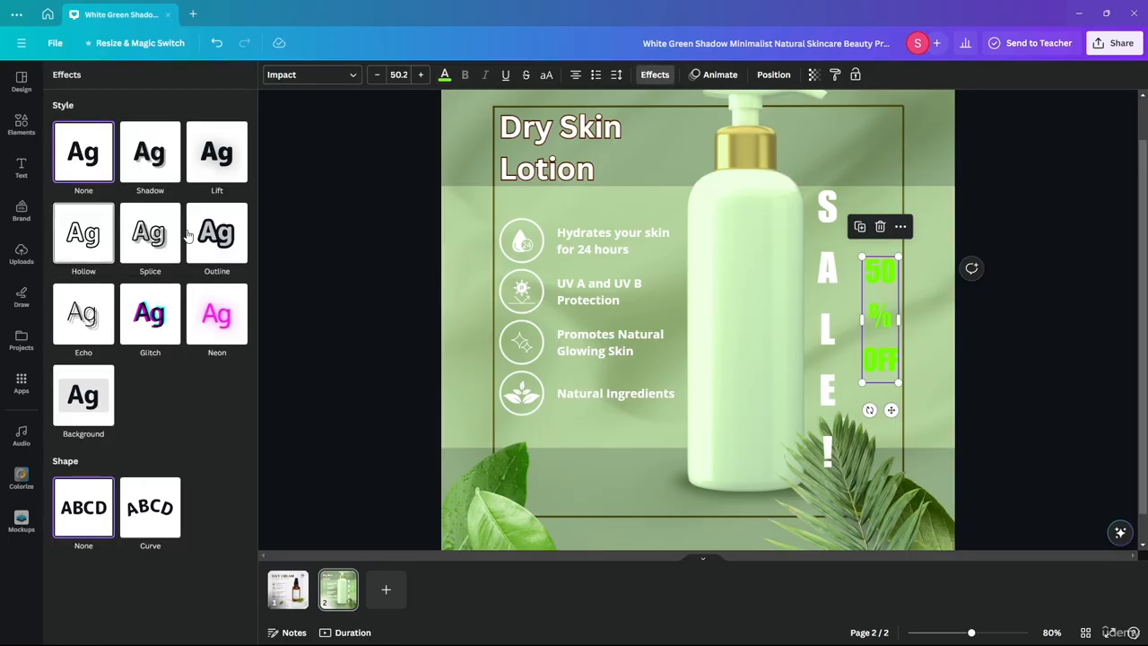
pyautogui.click(217, 232)
pyautogui.click(237, 332)
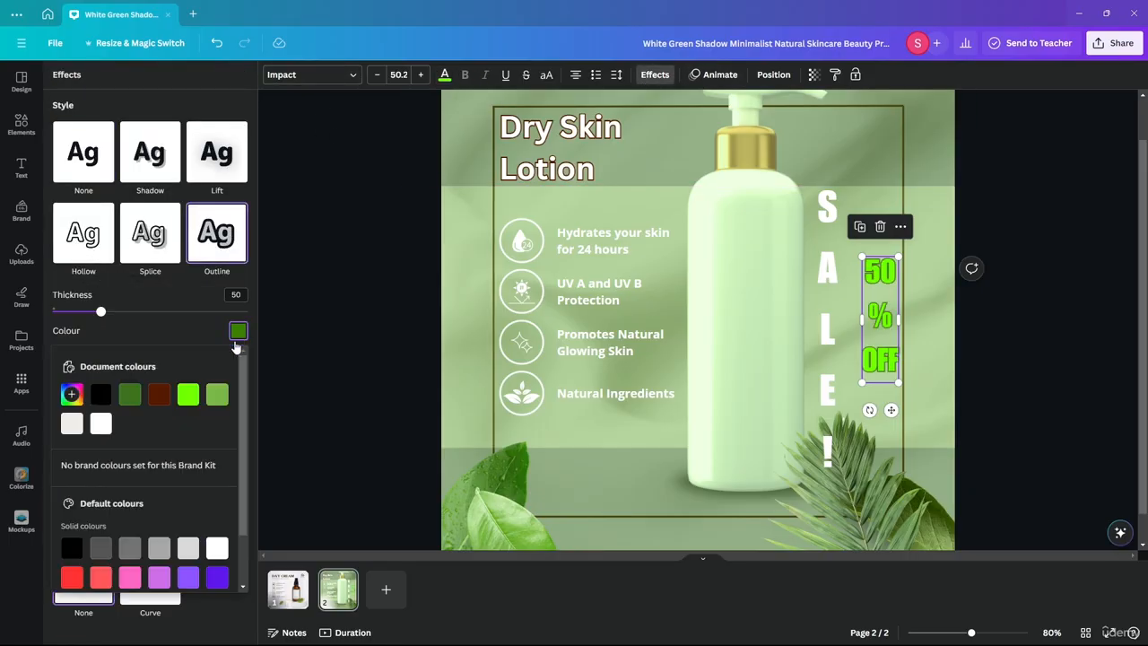
pyautogui.click(104, 395)
pyautogui.moveTo(105, 316)
pyautogui.mouseDown()
pyautogui.moveTo(278, 314)
pyautogui.moveTo(113, 315)
pyautogui.moveTo(124, 315)
pyautogui.mouseUp()
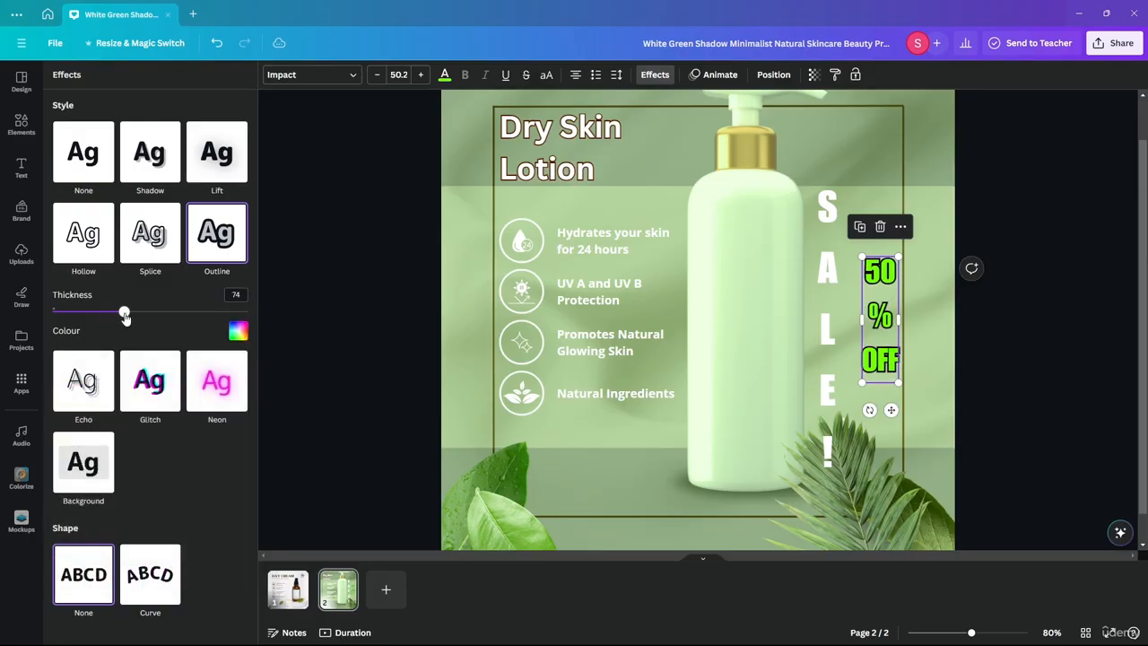
pyautogui.click(384, 315)
pyautogui.moveTo(879, 312); pyautogui.dragTo(876, 309)
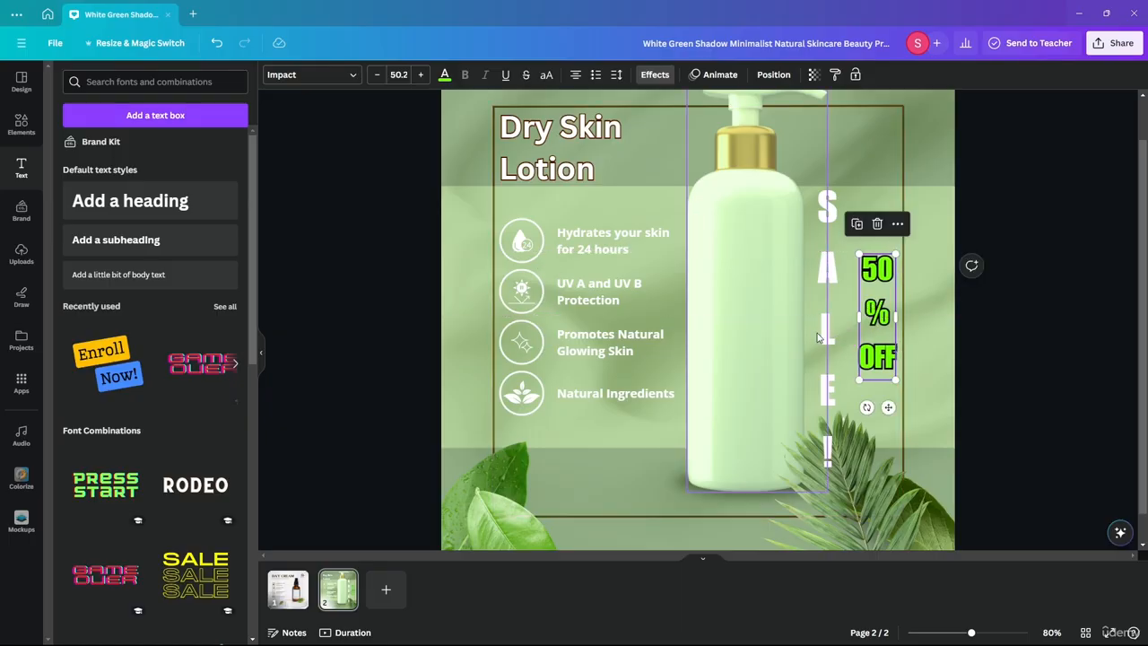
# Apply a black outline effect with thickness 50 to the vertical "SALE!" text.
pyautogui.click(820, 337)
pyautogui.click(662, 76)
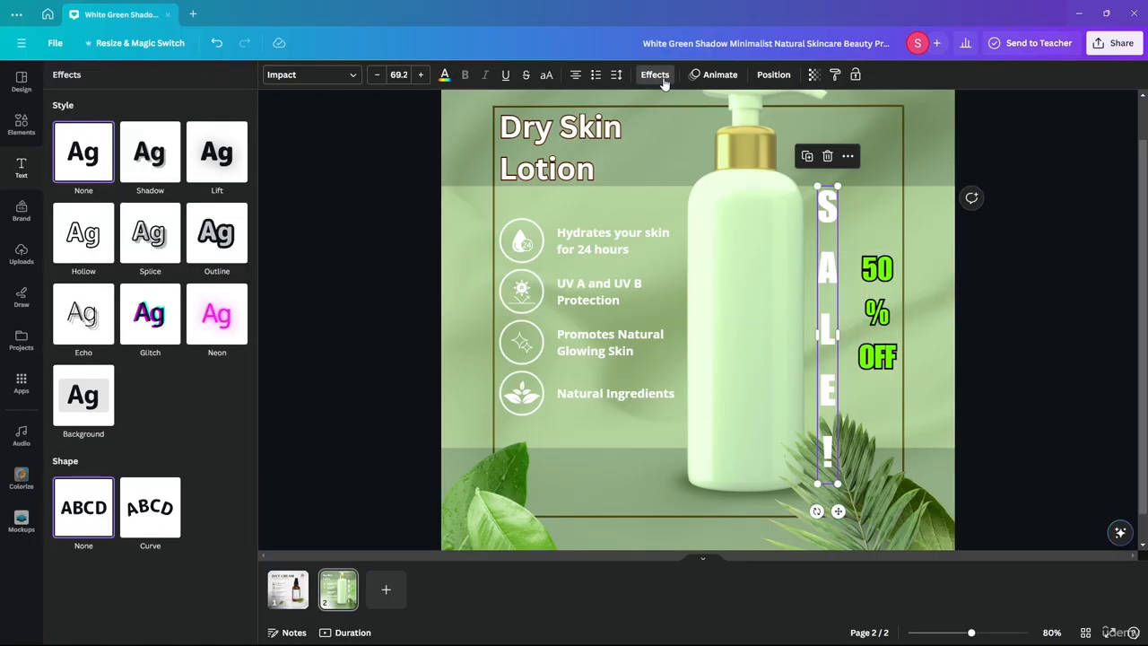
pyautogui.click(216, 233)
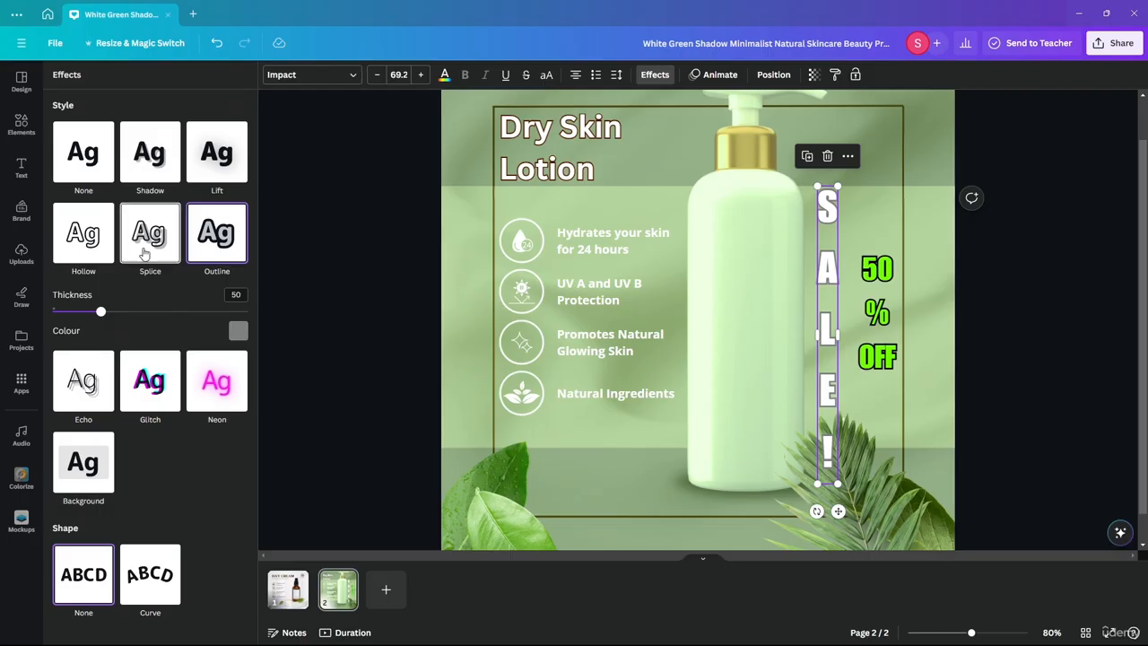
pyautogui.click(238, 331)
pyautogui.click(101, 394)
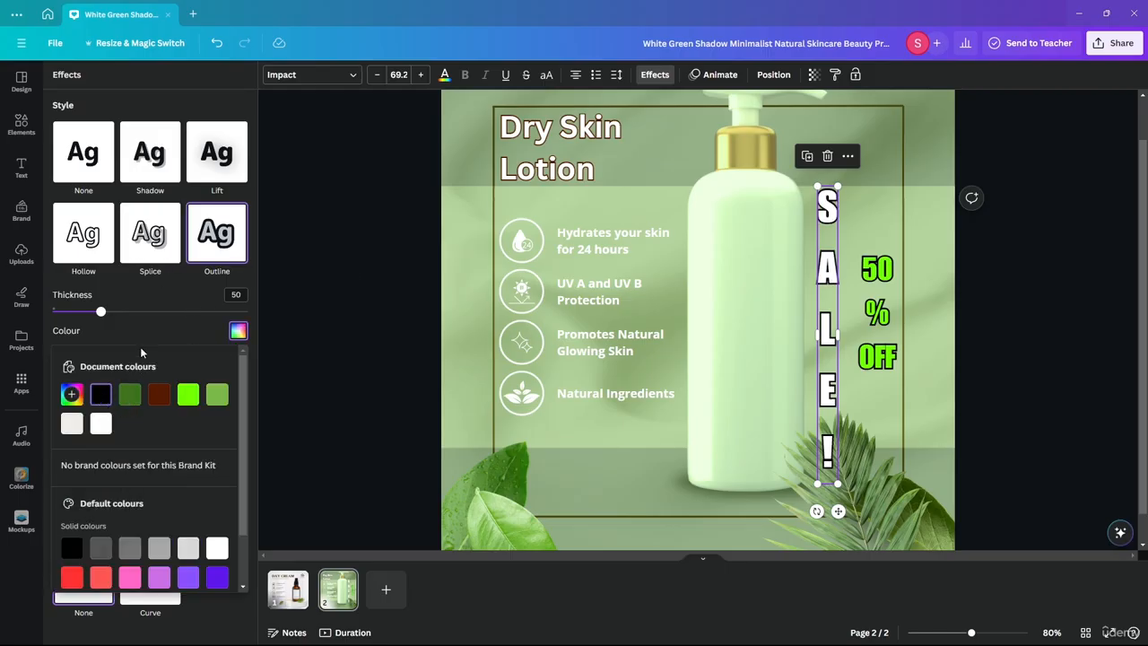
pyautogui.click(343, 305)
# Delete the vertical "SALE!" and stacked "50 % OFF" texts from the post.
pyautogui.scroll(-1, 358, 287)
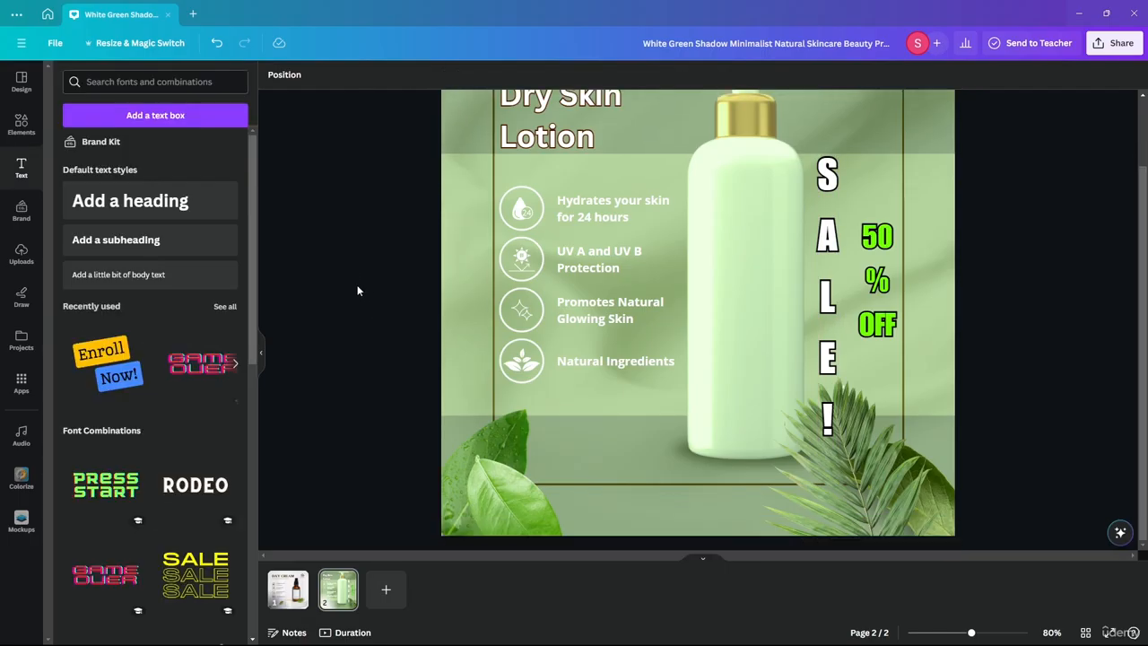
pyautogui.scroll(2, 358, 287)
pyautogui.scroll(-3, 358, 289)
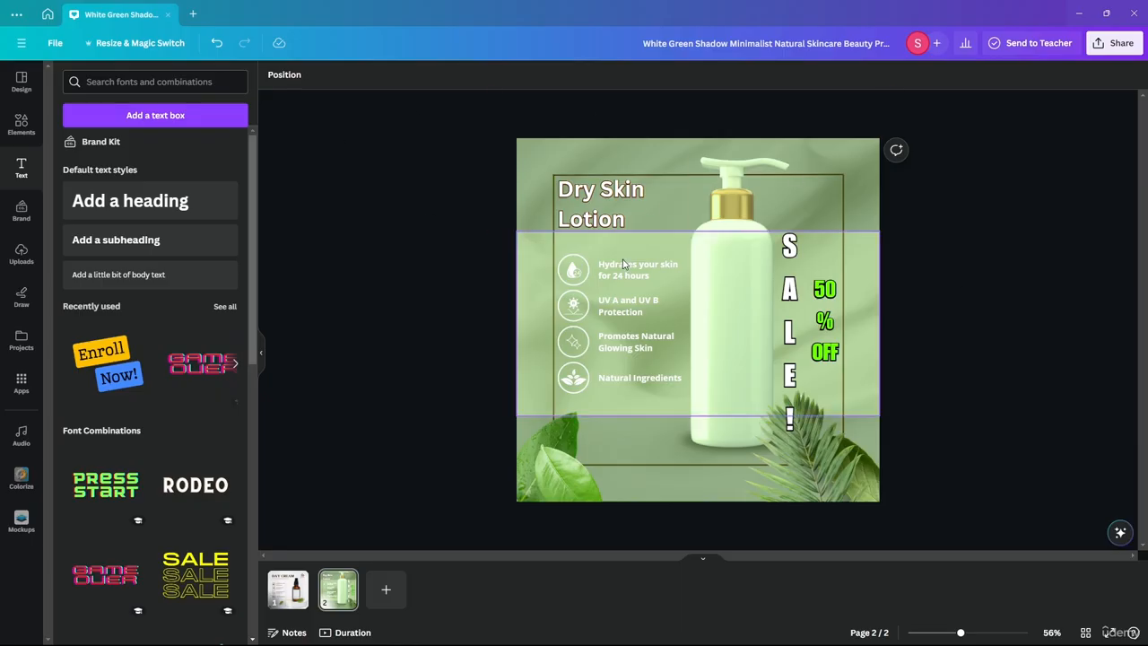
pyautogui.scroll(1, 874, 267)
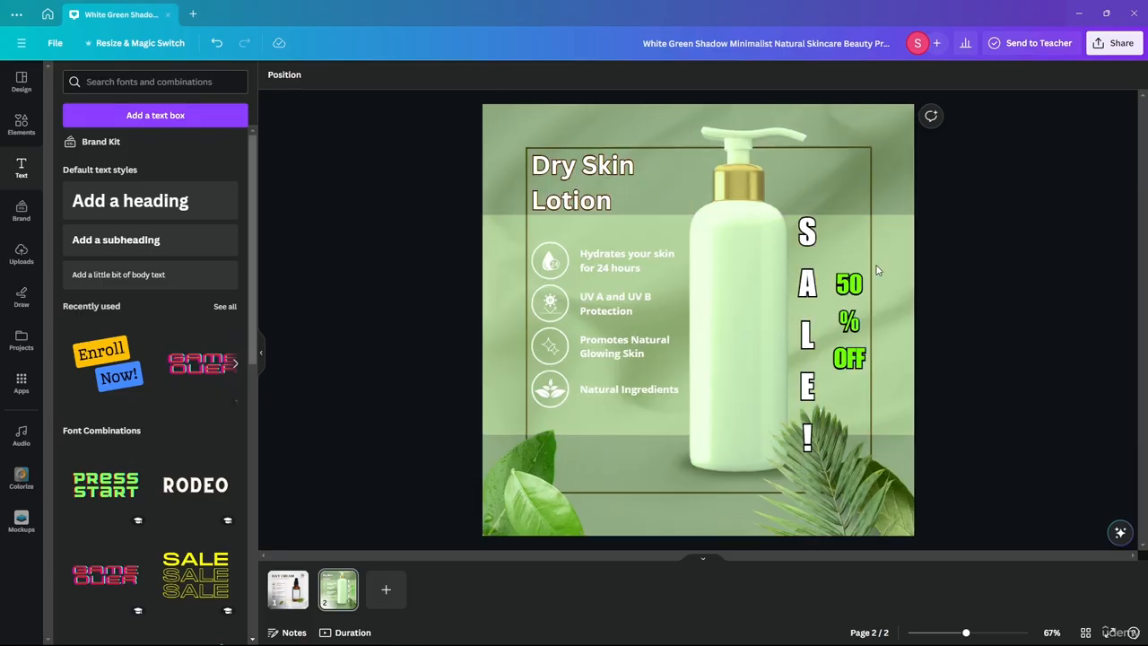
pyautogui.click(809, 286)
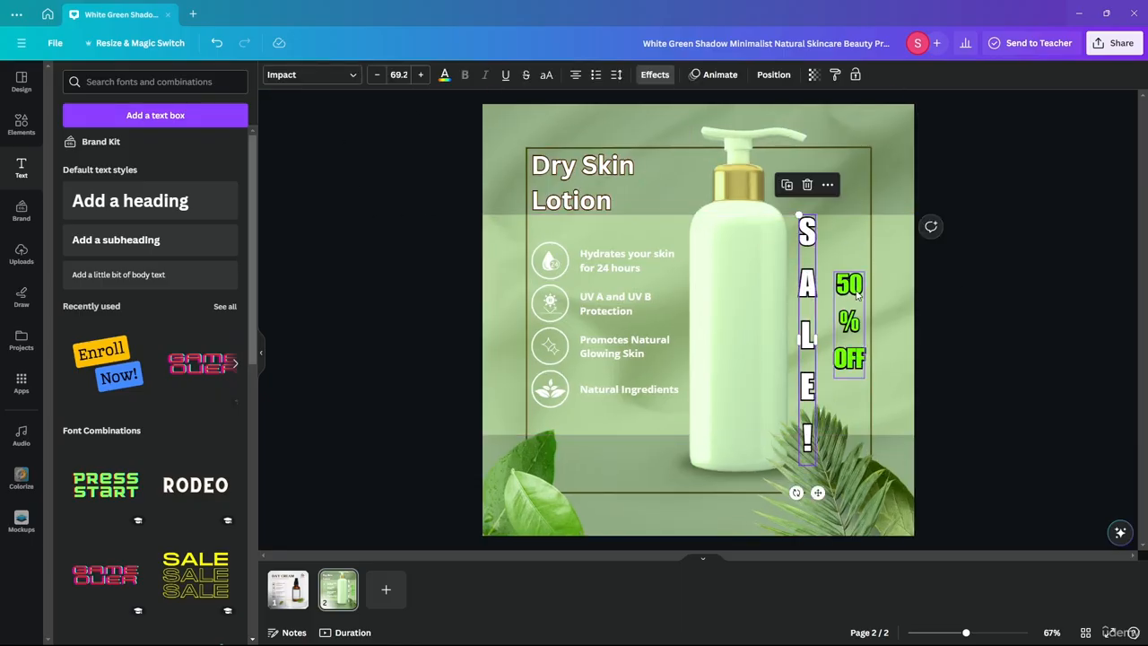
pyautogui.keyDown('shift'); pyautogui.click(850, 274); pyautogui.keyUp('shift')
pyautogui.press('Delete')
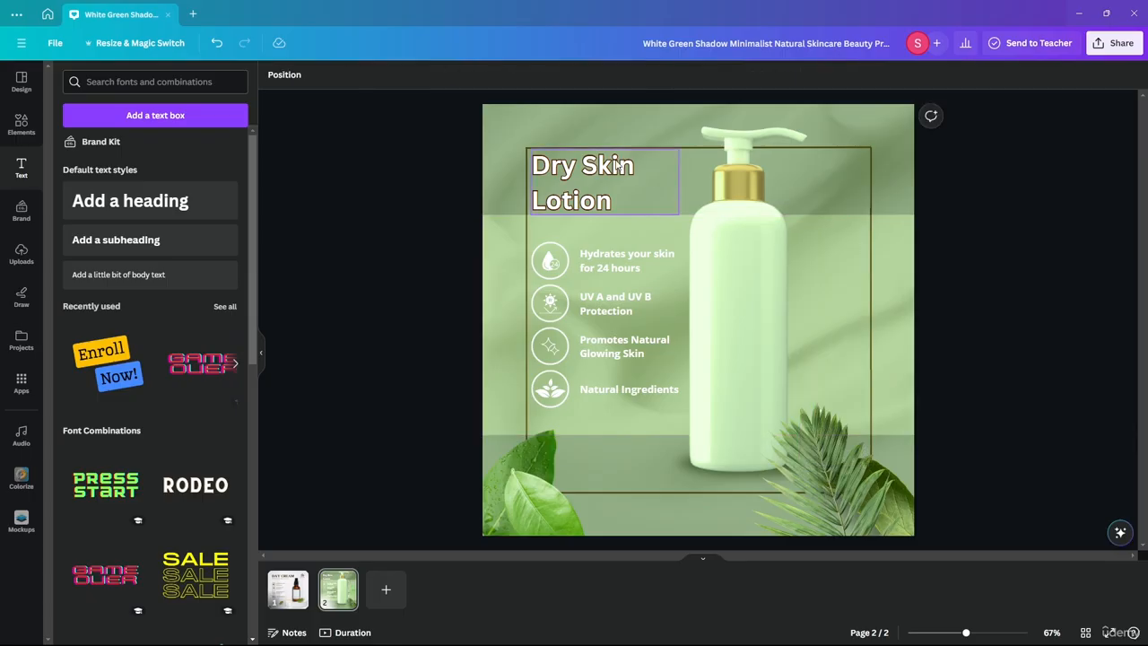
# Add a dark green rectangle beside the bottle and rotate it diagonally so it slopes down to the right.
pyautogui.click(13, 135)
pyautogui.moveTo(74, 257); pyautogui.dragTo(813, 350)
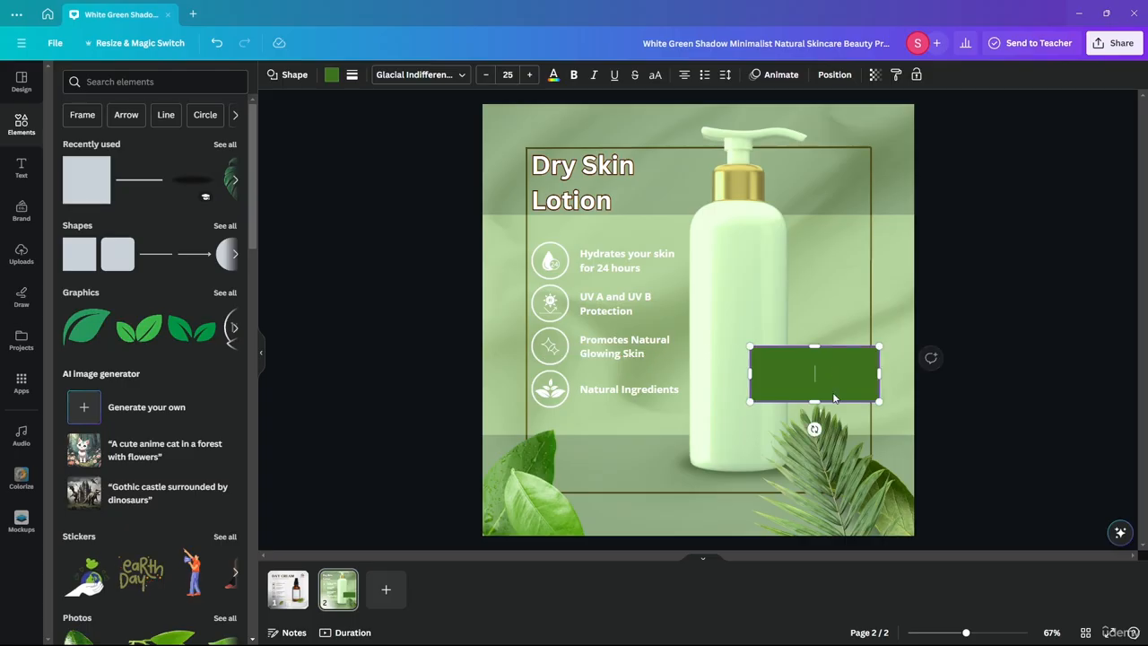
pyautogui.moveTo(813, 429); pyautogui.dragTo(872, 423)
pyautogui.click(816, 367)
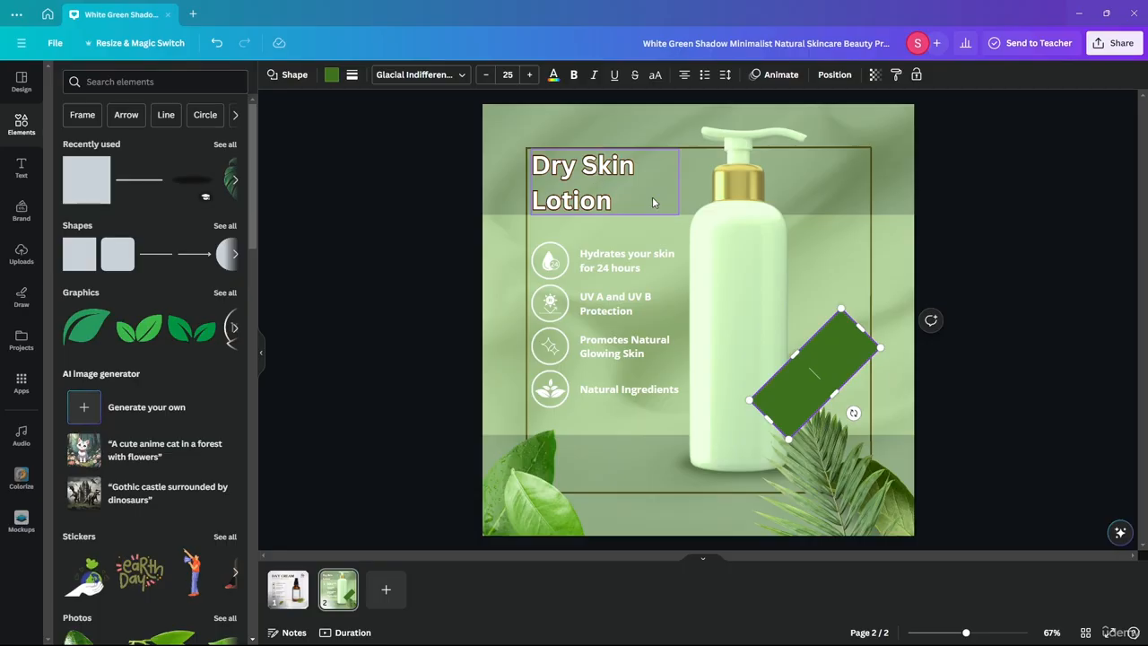
pyautogui.click(1008, 278)
pyautogui.click(813, 365)
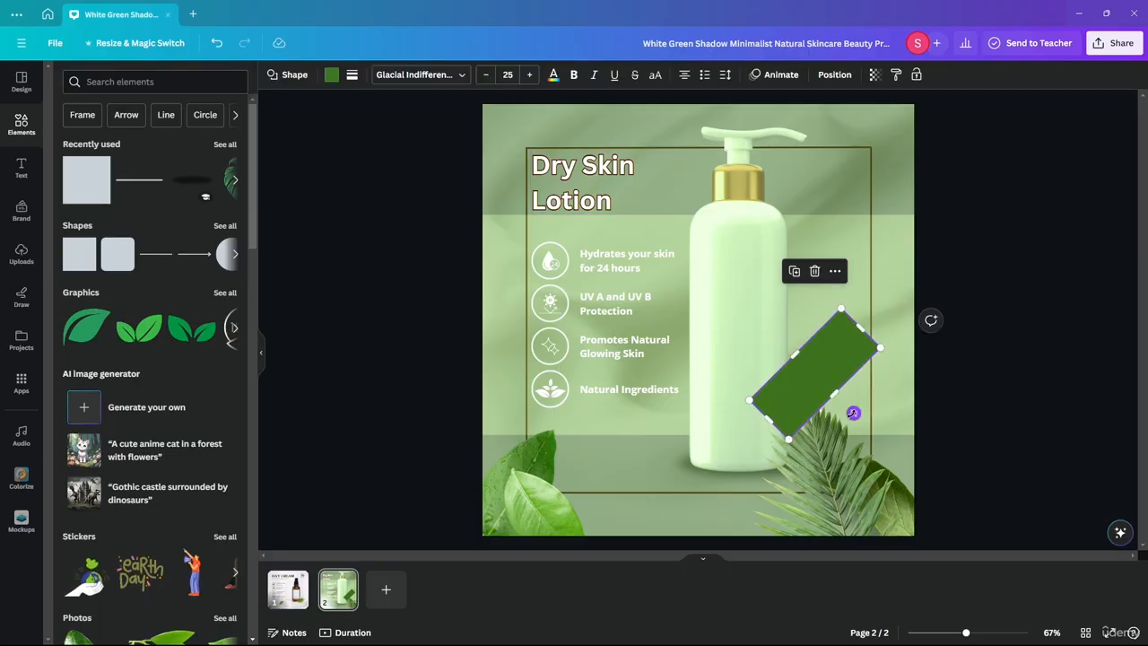
pyautogui.moveTo(852, 410); pyautogui.dragTo(758, 422)
# Fit the green rectangle as a narrow diagonal ribbon across the post's upper-right corner, running past both page edges.
pyautogui.moveTo(820, 376); pyautogui.dragTo(951, 215)
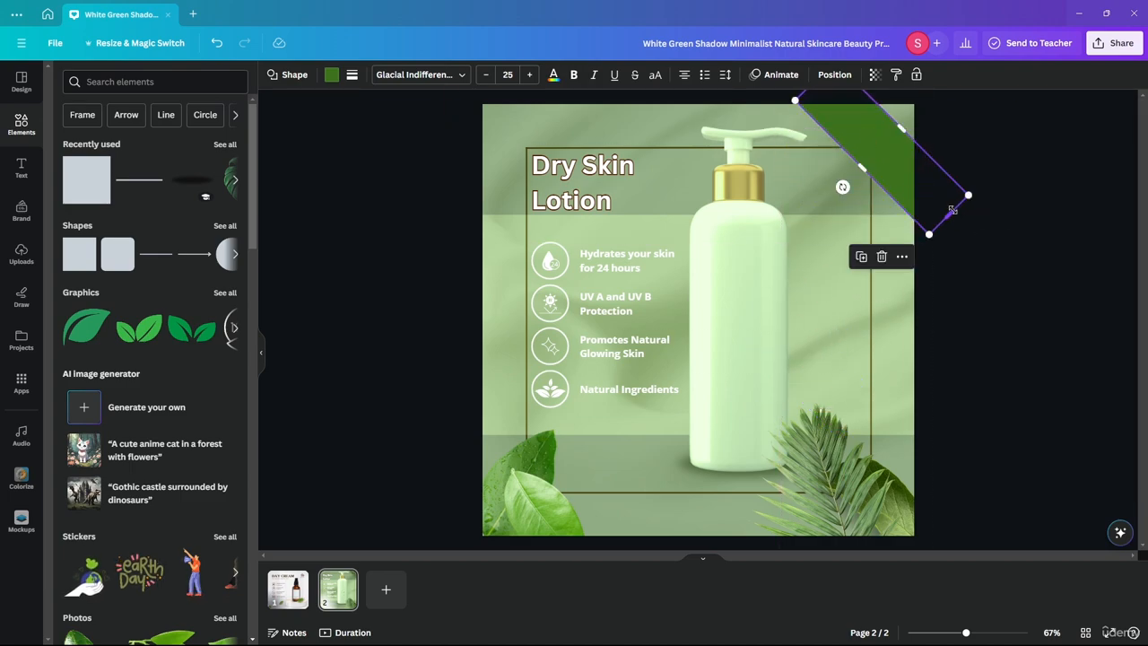
pyautogui.moveTo(856, 134)
pyautogui.mouseDown()
pyautogui.moveTo(852, 125)
pyautogui.moveTo(878, 139)
pyautogui.mouseUp()
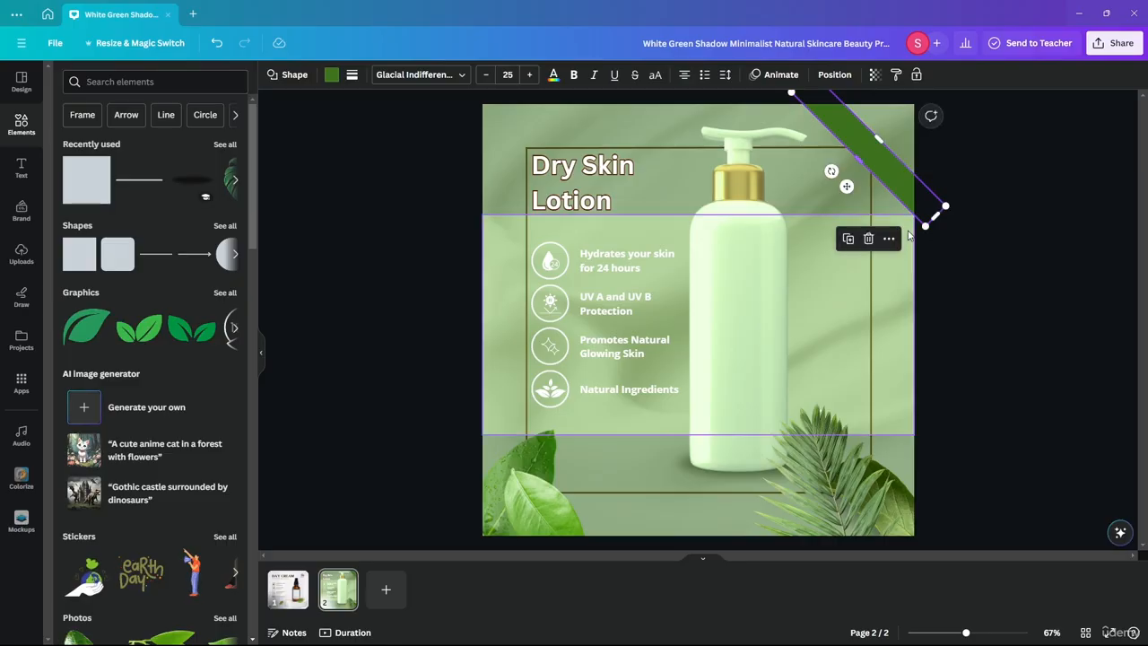
pyautogui.moveTo(831, 173); pyautogui.dragTo(812, 211)
pyautogui.moveTo(880, 165); pyautogui.dragTo(873, 155)
pyautogui.moveTo(923, 192); pyautogui.dragTo(988, 239)
pyautogui.click(960, 307)
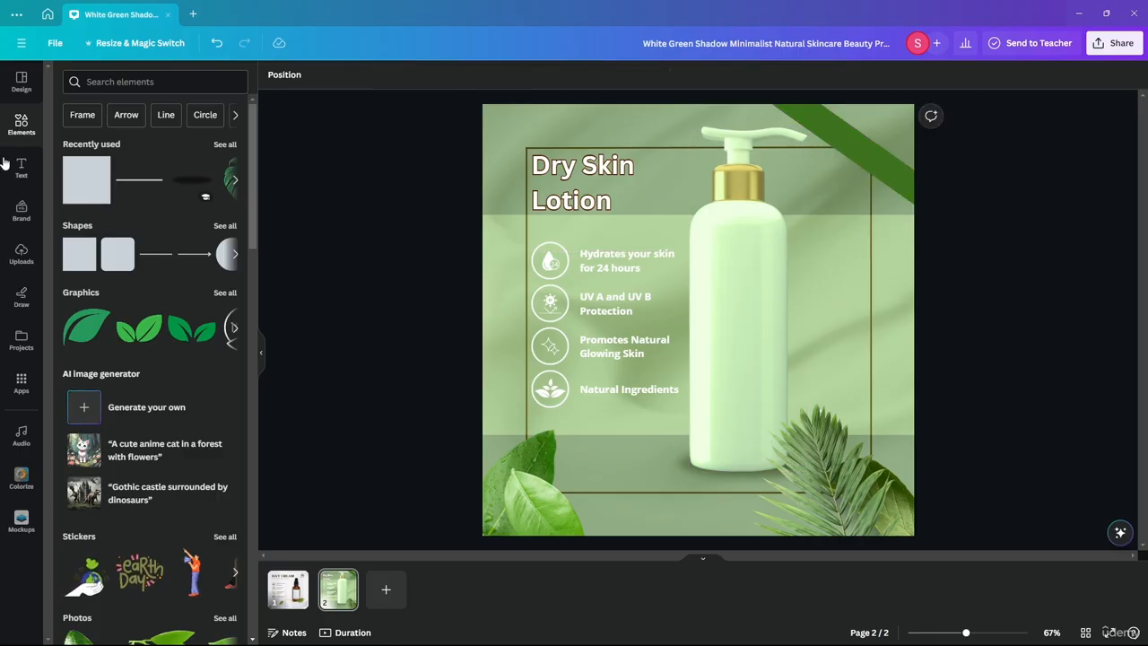
# Add a subheading text reading "50% OFF" and colour it white.
pyautogui.click(25, 175)
pyautogui.click(116, 239)
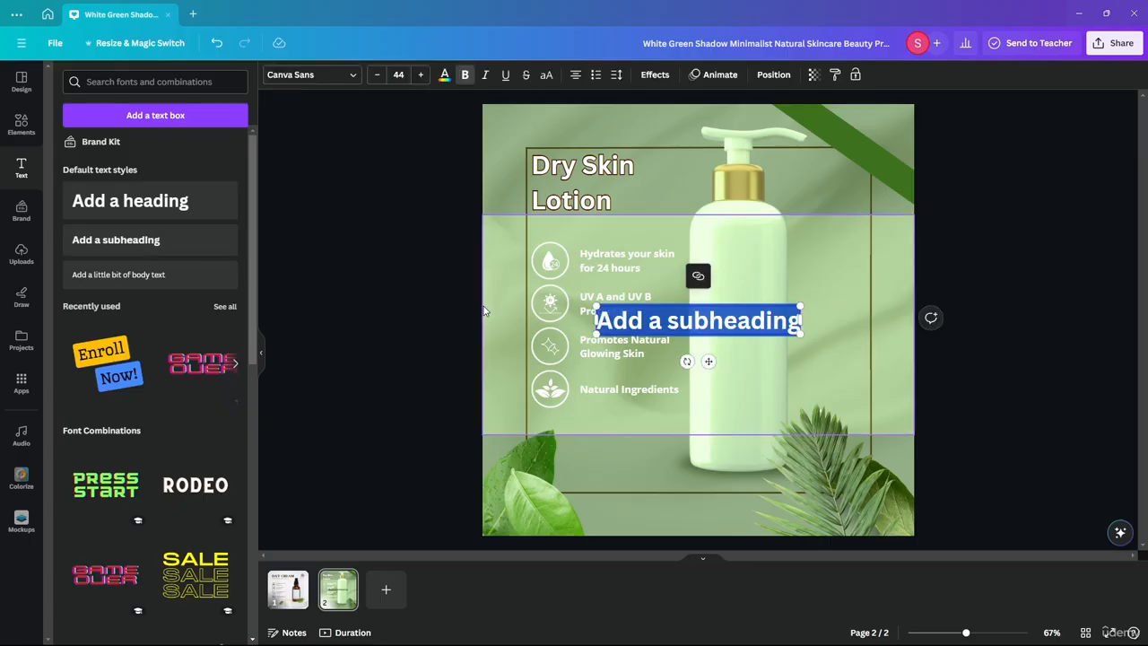
pyautogui.write('50% OFF')
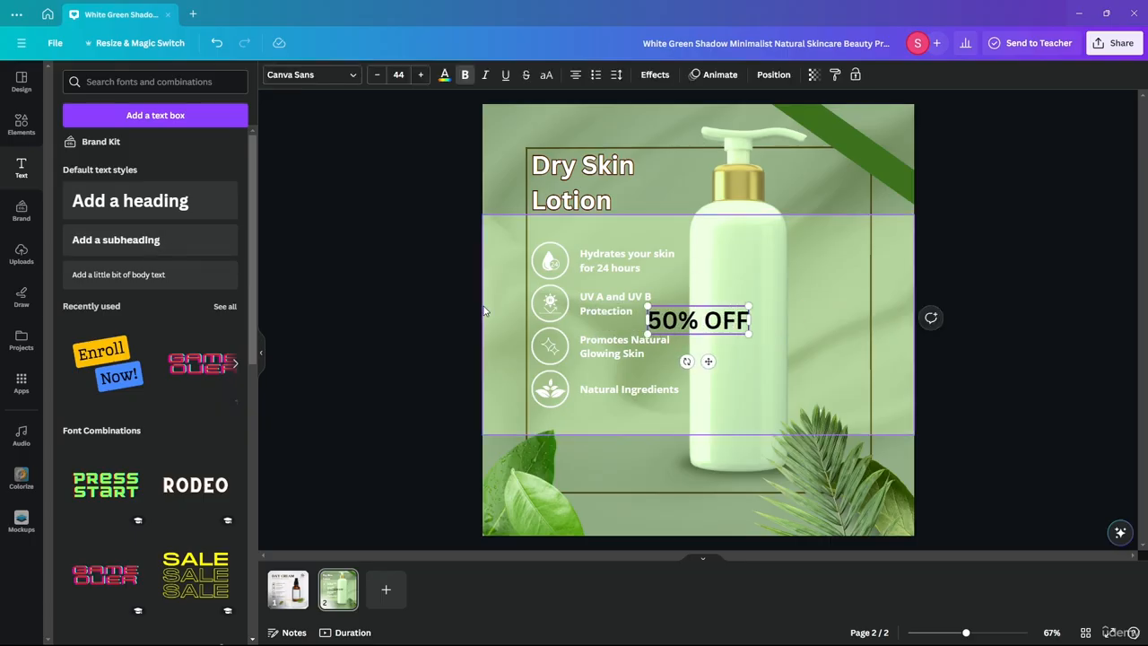
pyautogui.hotkey('ctrl', 'a')
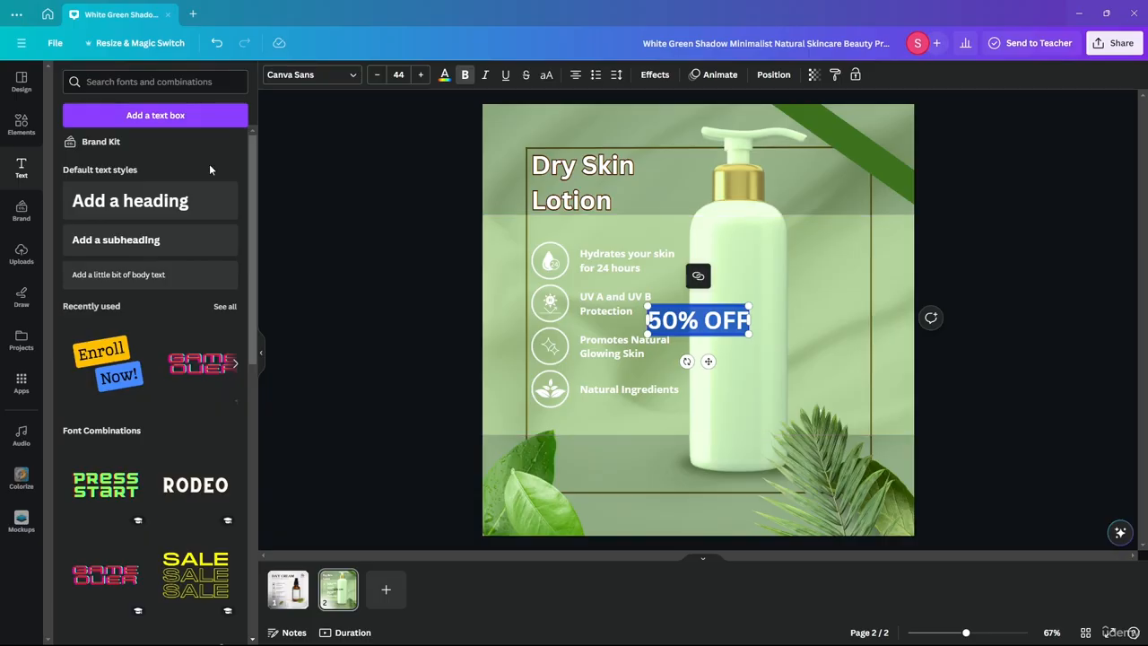
pyautogui.click(444, 74)
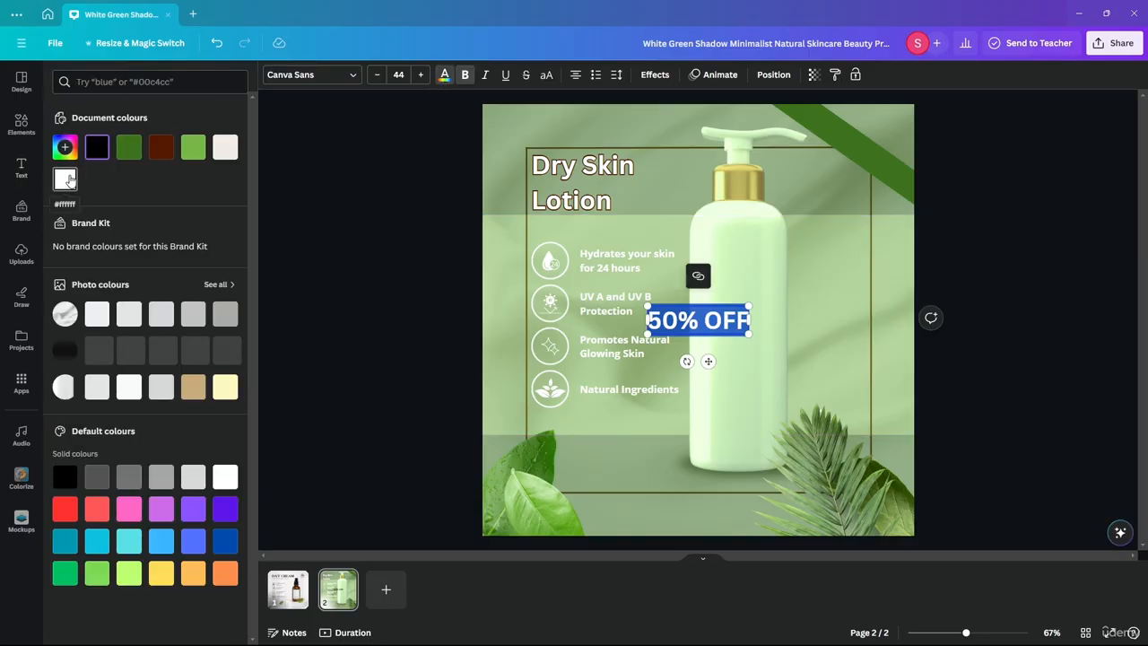
pyautogui.click(367, 231)
pyautogui.click(398, 276)
# Place the "50% OFF" text on the green corner ribbon, rotated to follow the ribbon's slope.
pyautogui.moveTo(710, 329); pyautogui.dragTo(876, 135)
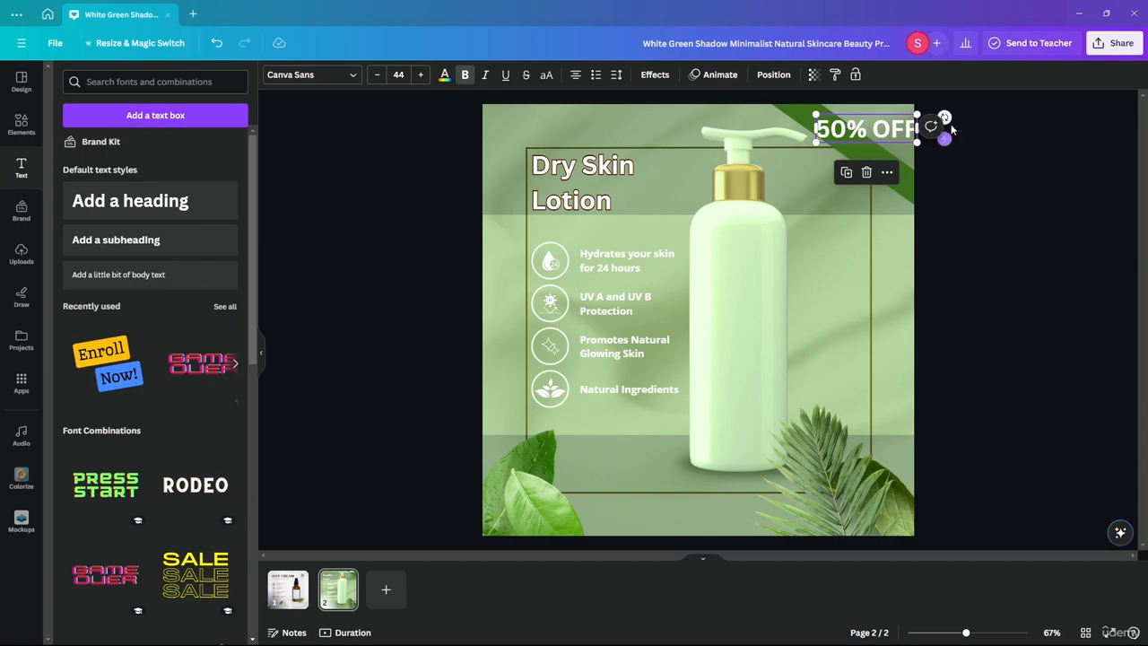
pyautogui.moveTo(951, 128); pyautogui.dragTo(936, 171)
pyautogui.moveTo(864, 134)
pyautogui.mouseDown()
pyautogui.moveTo(818, 178)
pyautogui.moveTo(849, 140)
pyautogui.mouseUp()
pyautogui.click(1034, 175)
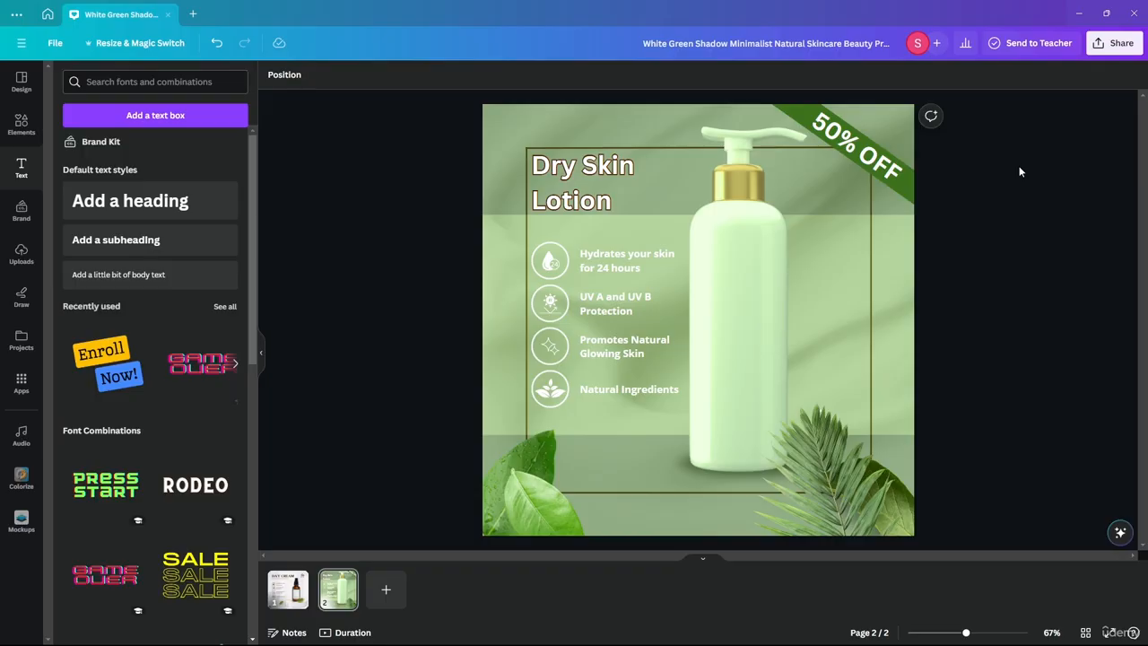
# Flip the pump bottle horizontally and shift it slightly left and up.
pyautogui.click(703, 273)
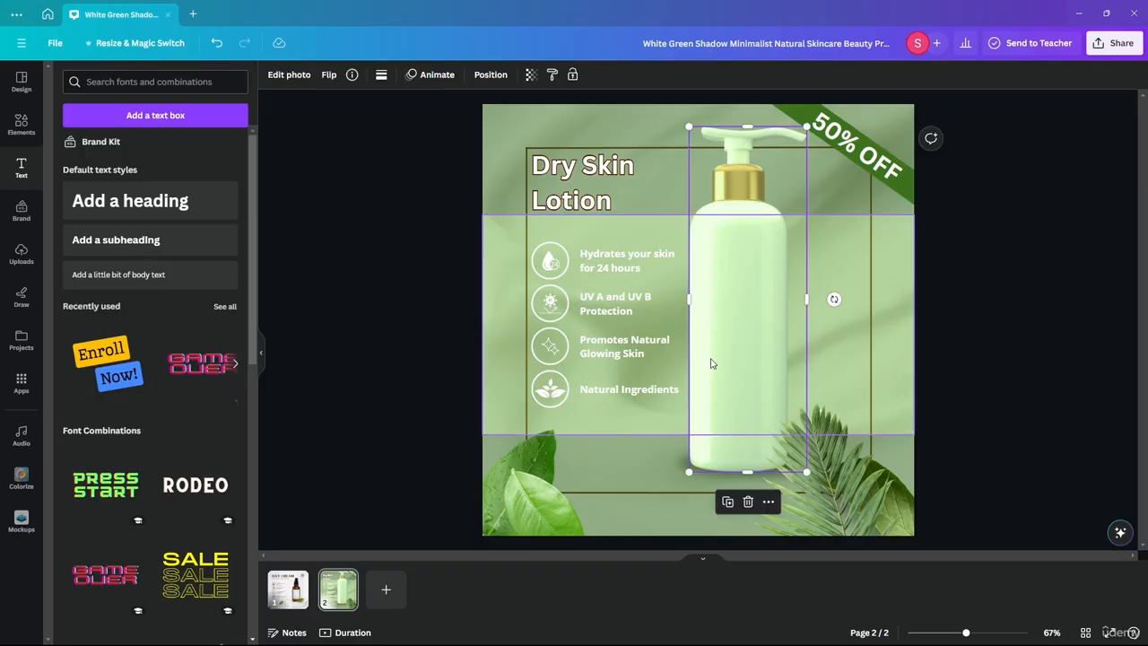
pyautogui.click(329, 75)
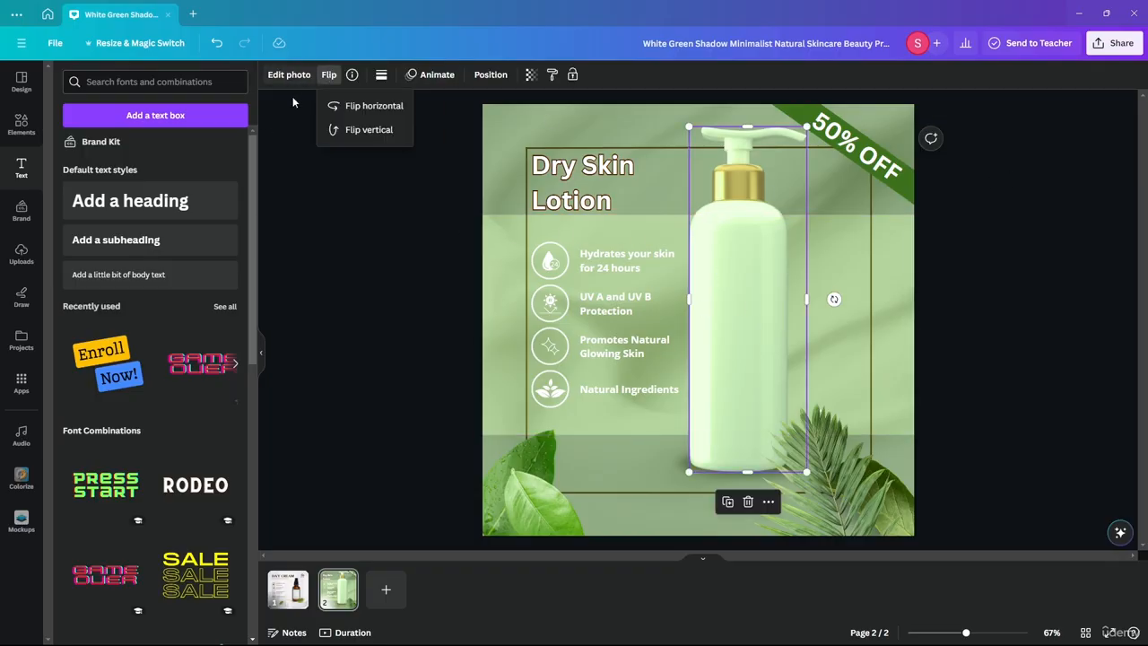
pyautogui.click(341, 106)
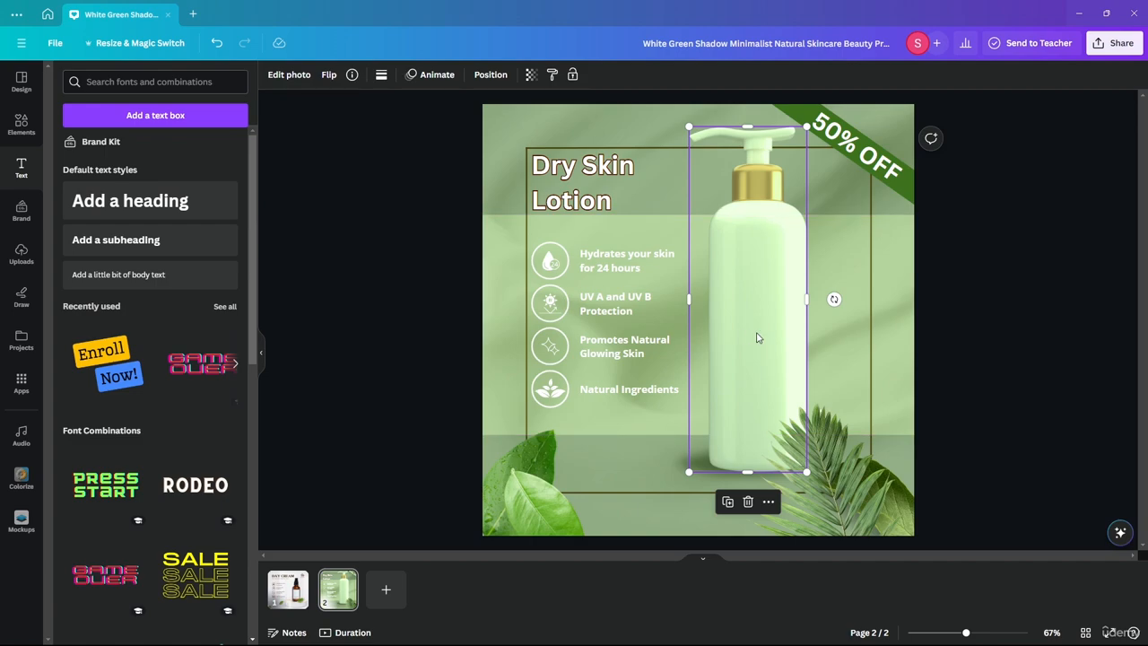
pyautogui.moveTo(756, 337); pyautogui.dragTo(741, 329)
pyautogui.click(1011, 254)
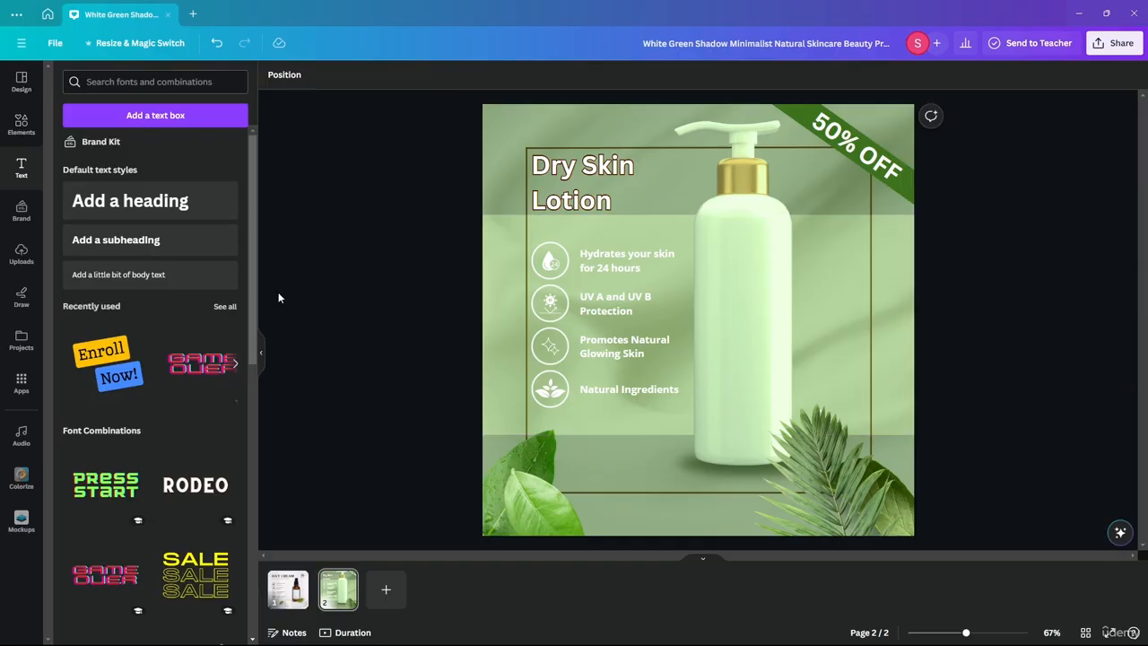
# Go to the Day Cream page and bring up the designs similar to its recently used template.
pyautogui.click(283, 596)
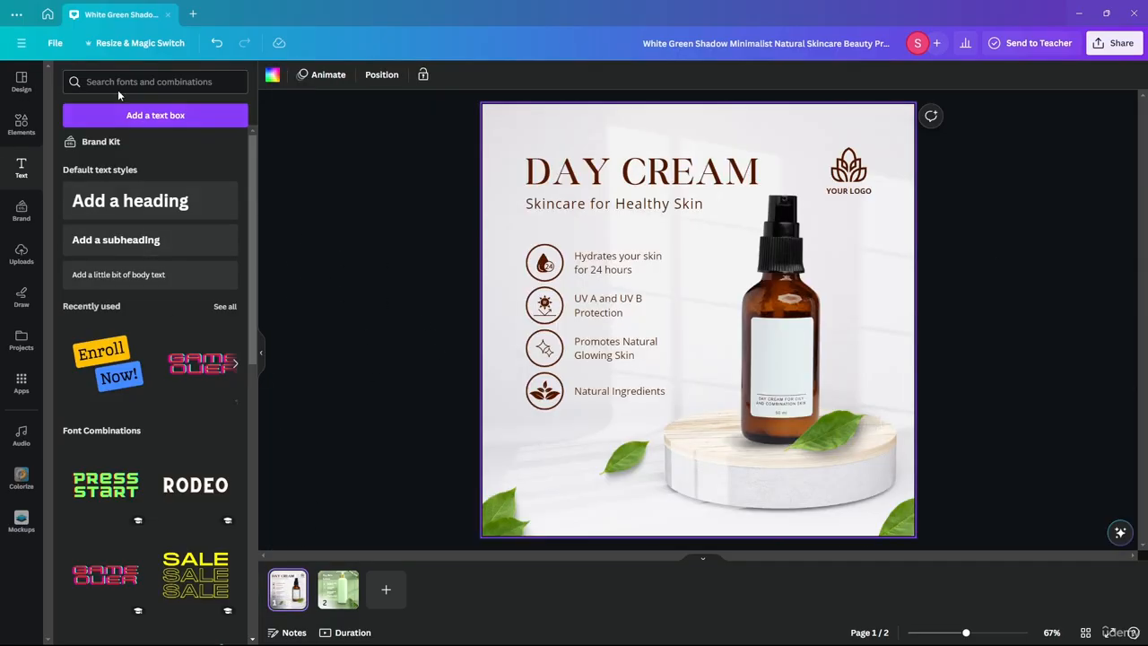
pyautogui.click(22, 82)
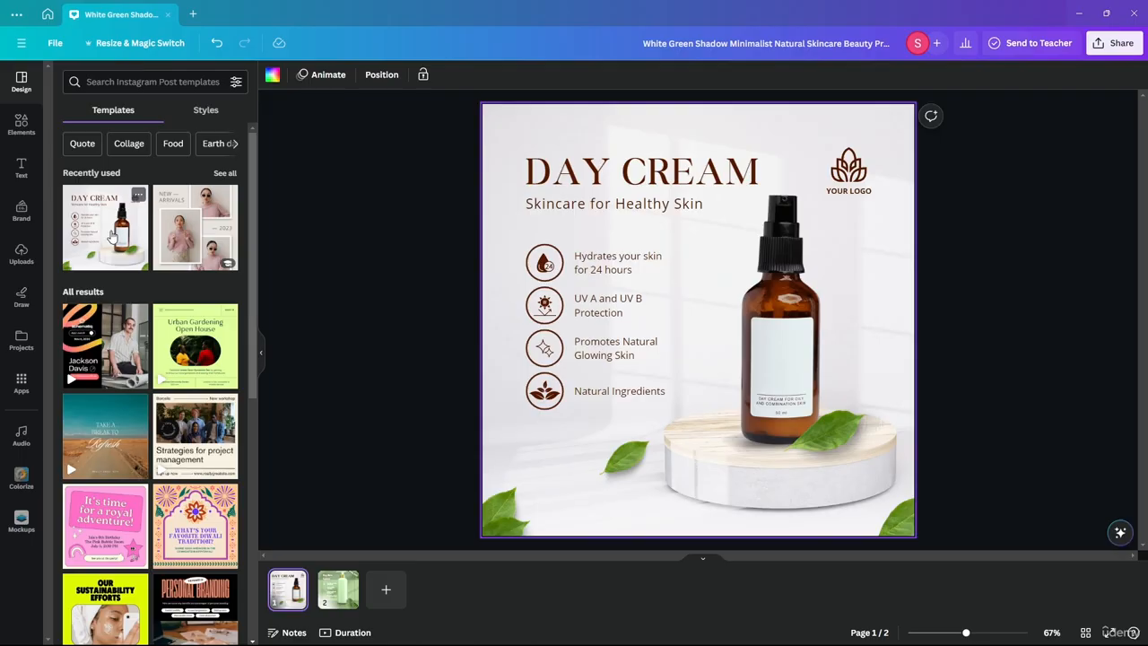
pyautogui.click(112, 236)
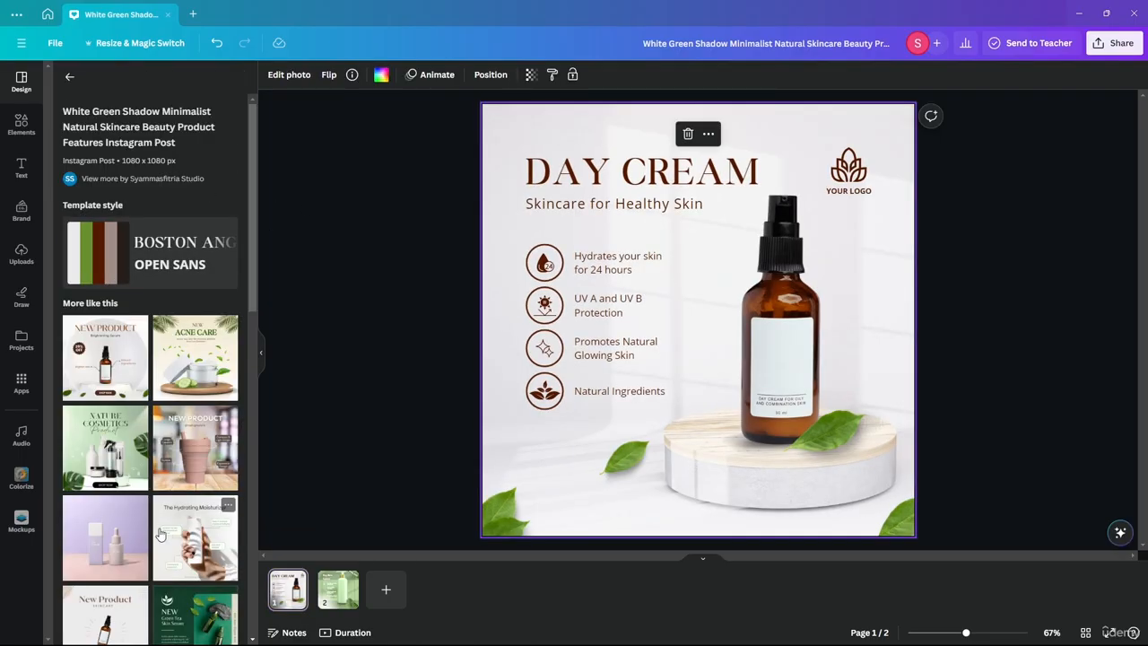
# Add a blank page and reorder the pages so the Dry Skin Lotion post comes after it.
pyautogui.click(385, 589)
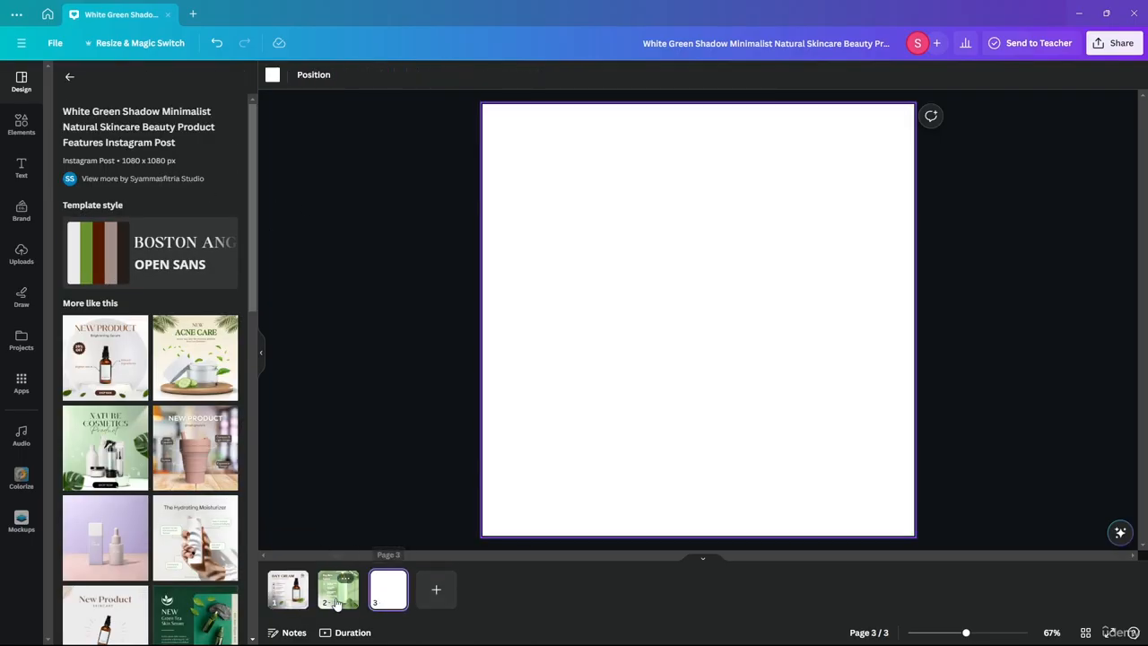
pyautogui.moveTo(337, 603); pyautogui.dragTo(388, 589)
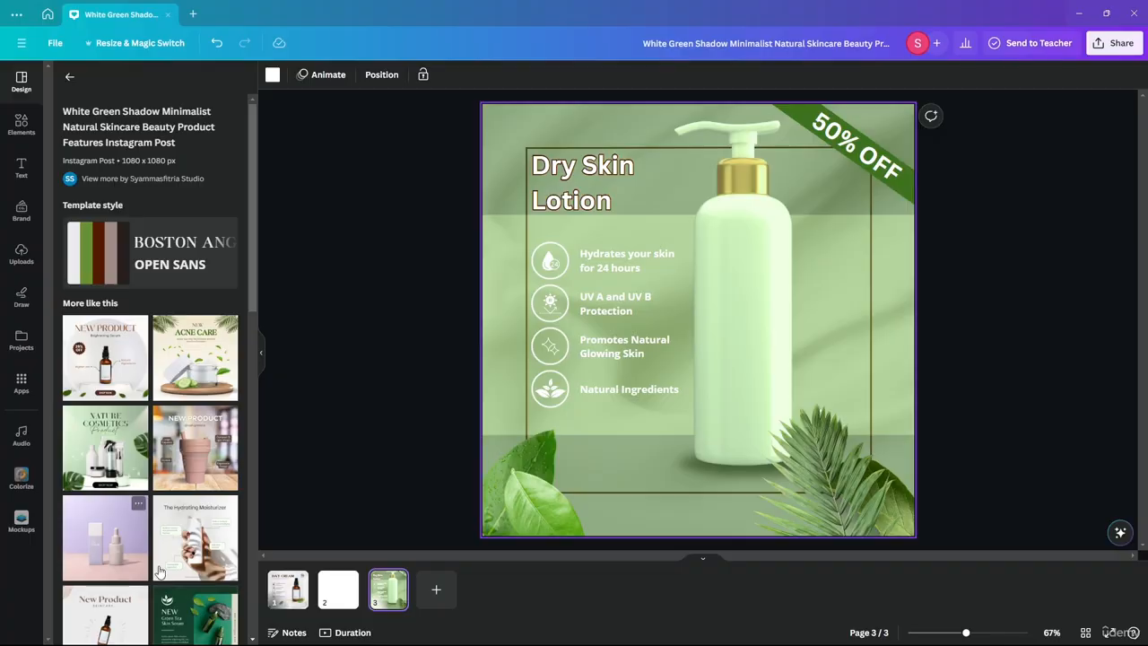
# Apply the Hydrating Moisturizer template to the blank page 2, and replace it with the purple Eye Serum product template.
pyautogui.click(338, 589)
pyautogui.click(196, 542)
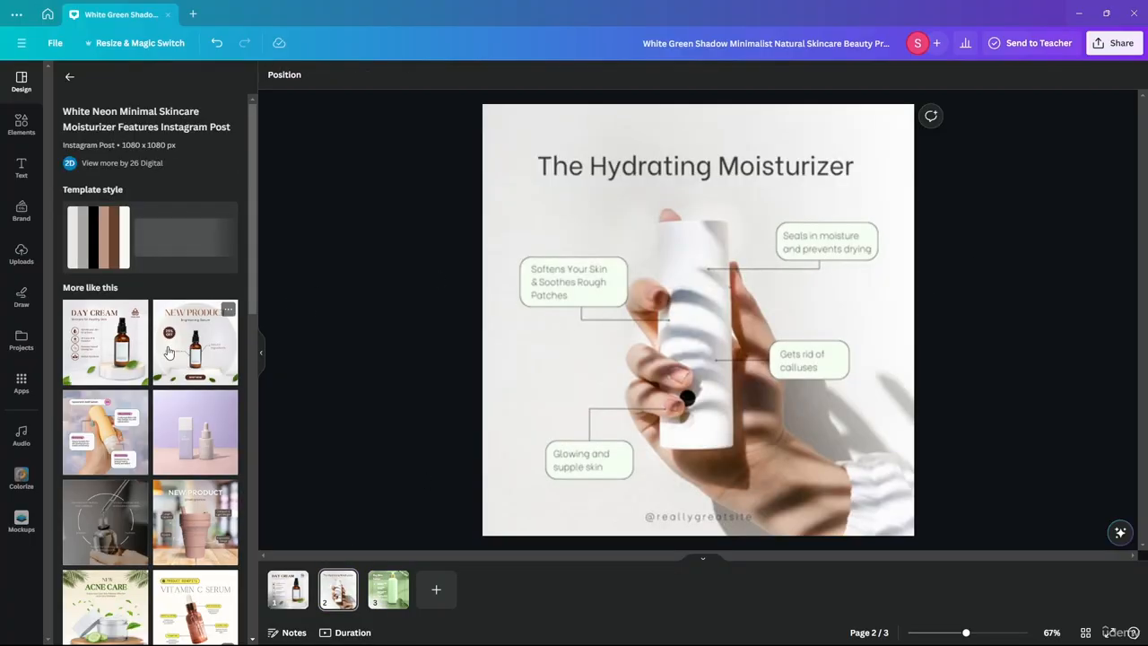
pyautogui.click(192, 428)
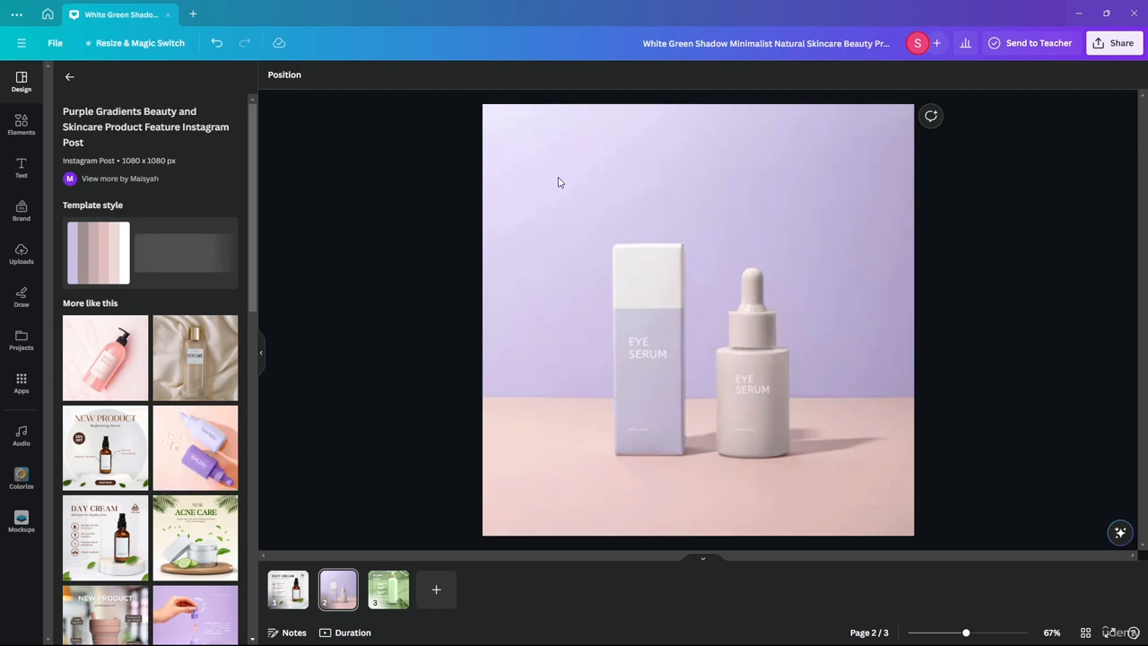
# Shift the EYE SERUM text on the dropper bottle slightly left and down.
pyautogui.click(868, 368)
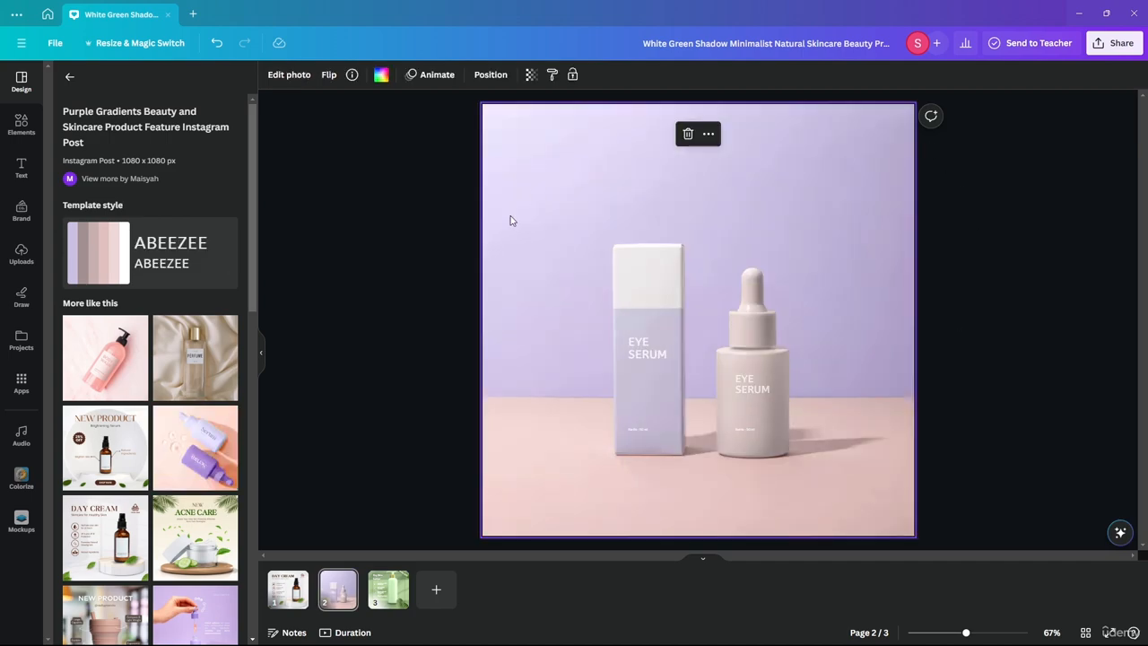
pyautogui.click(753, 388)
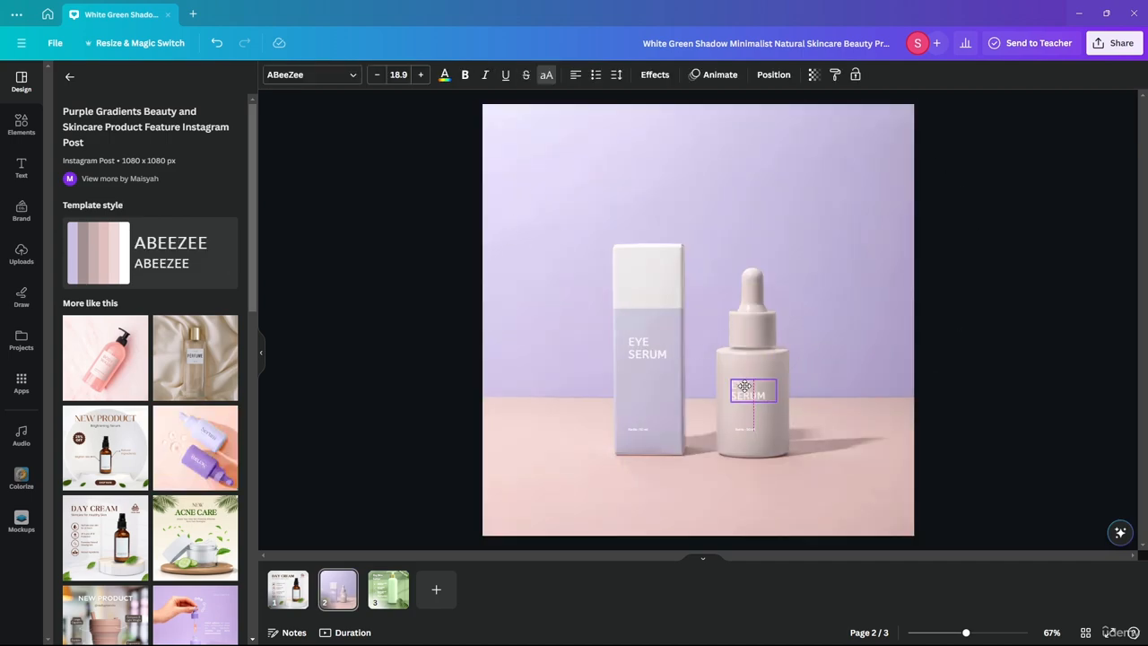
pyautogui.click(980, 292)
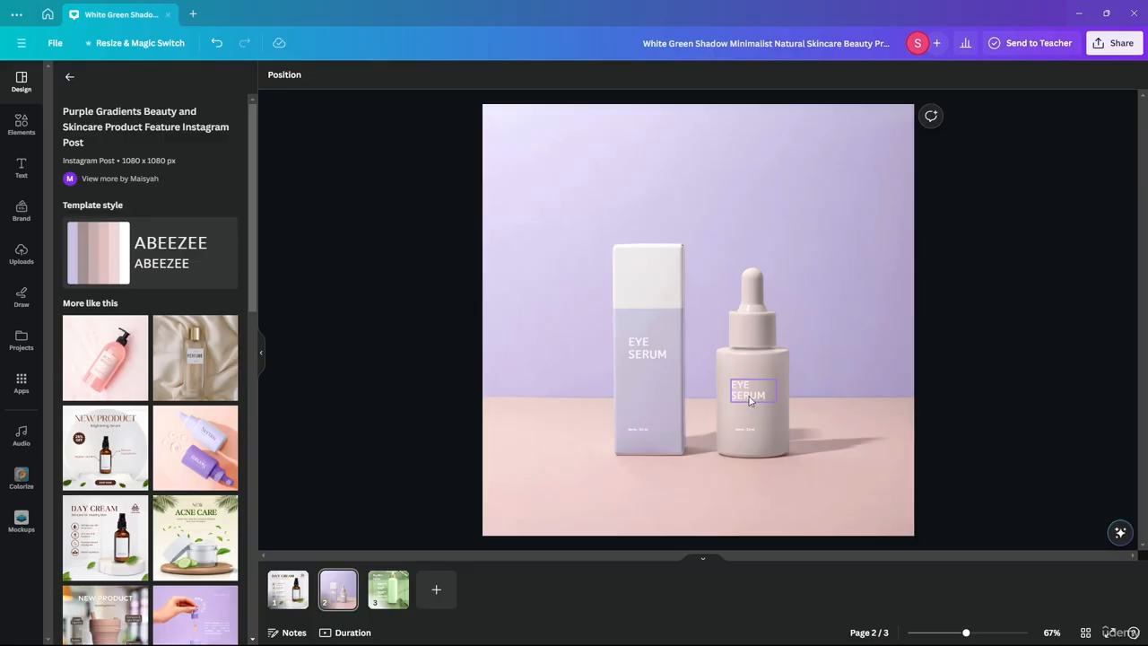
pyautogui.moveTo(746, 395); pyautogui.dragTo(747, 394)
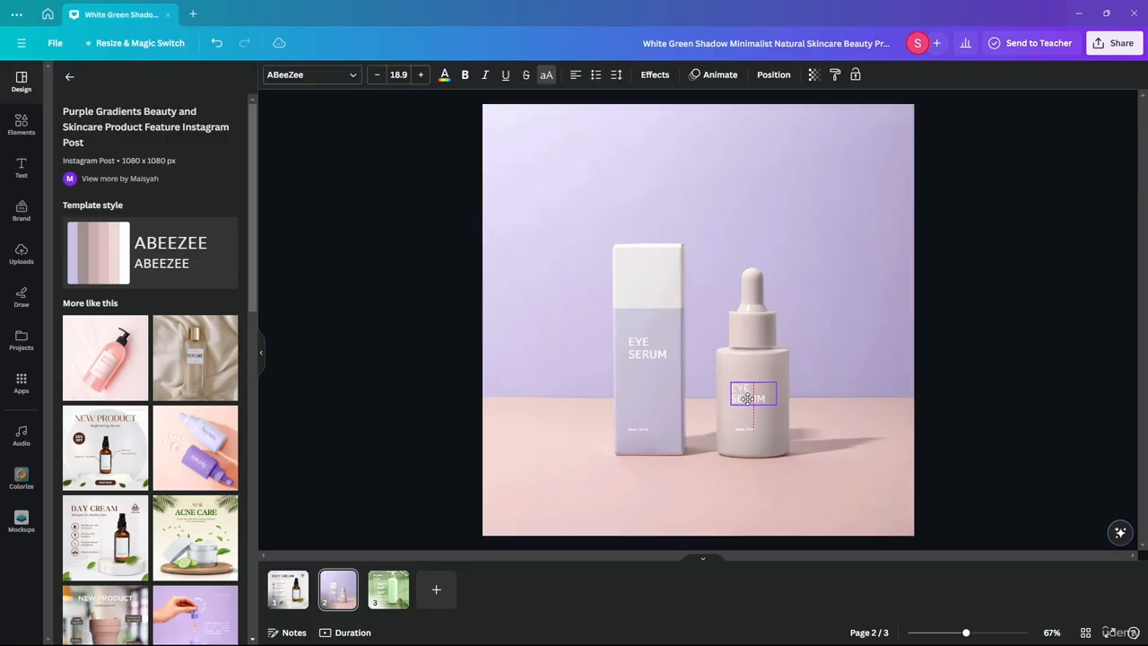
pyautogui.click(985, 301)
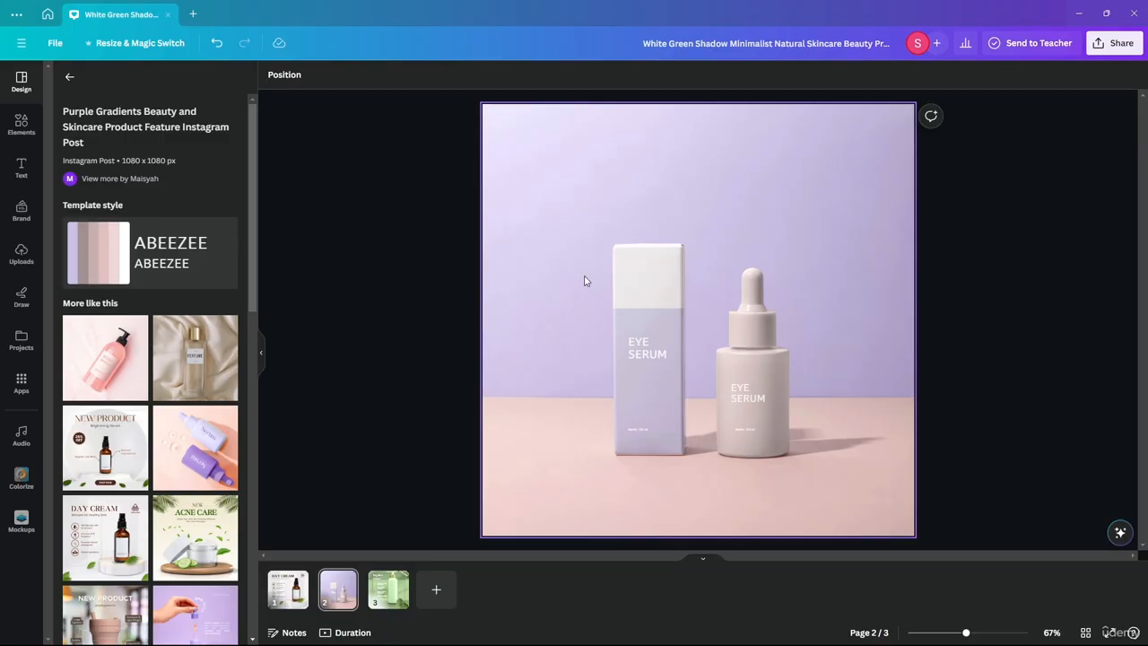
# Add a blank page 4, search the elements for "guitar", and place the red electric guitar graphic in the page centre.
pyautogui.click(438, 590)
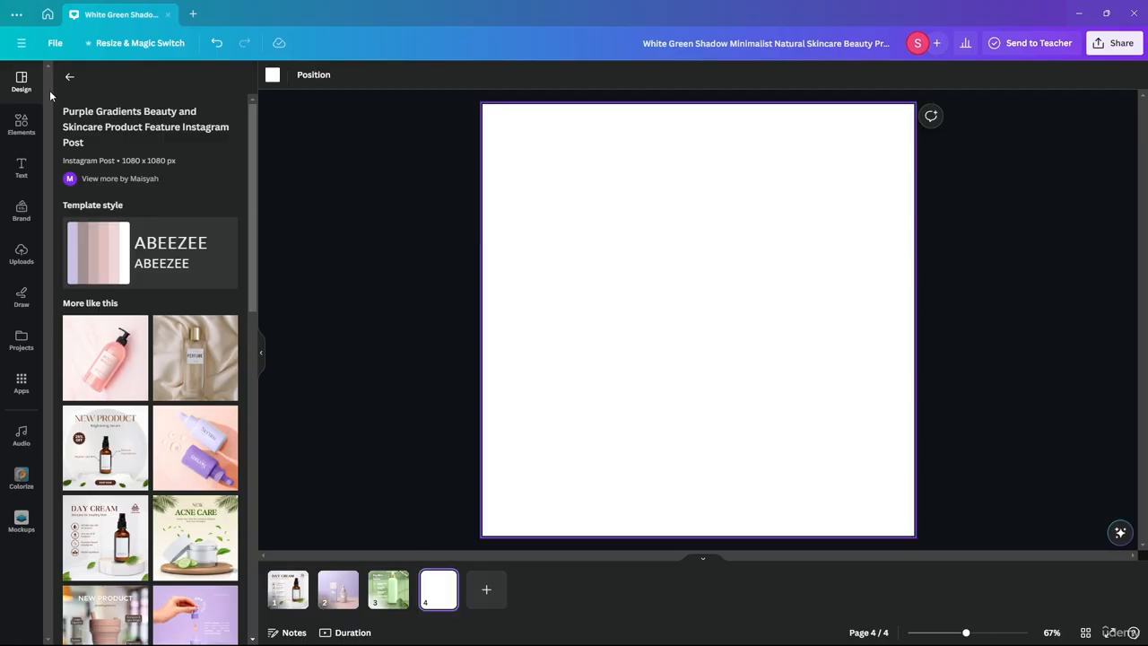
pyautogui.click(22, 123)
pyautogui.write('guitar')
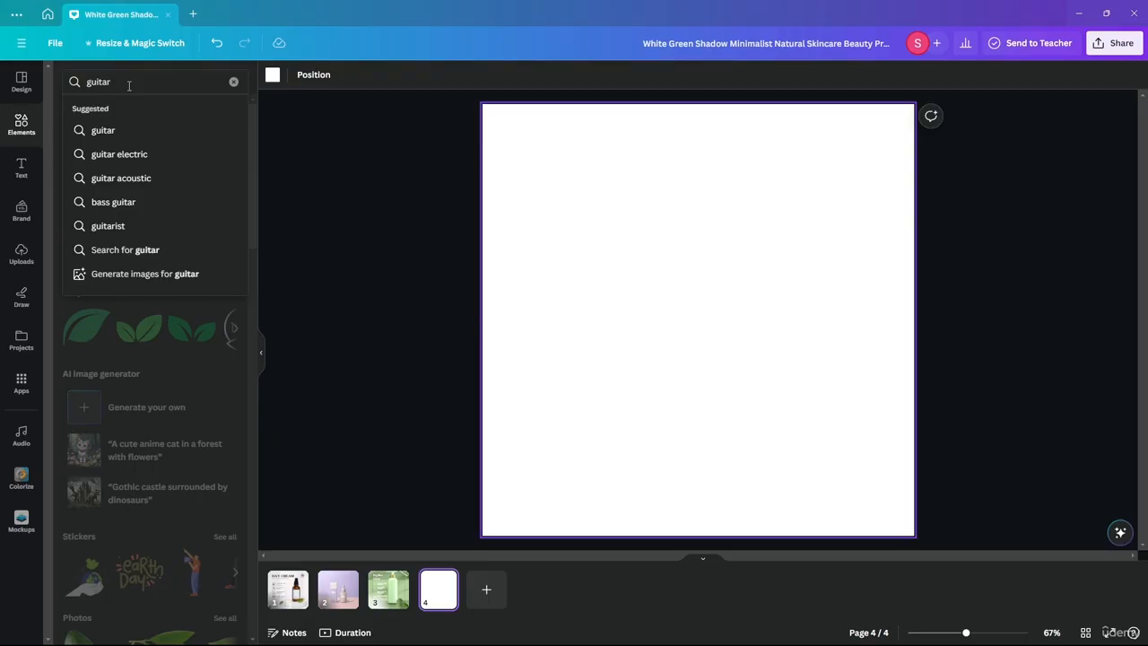
pyautogui.press('Return')
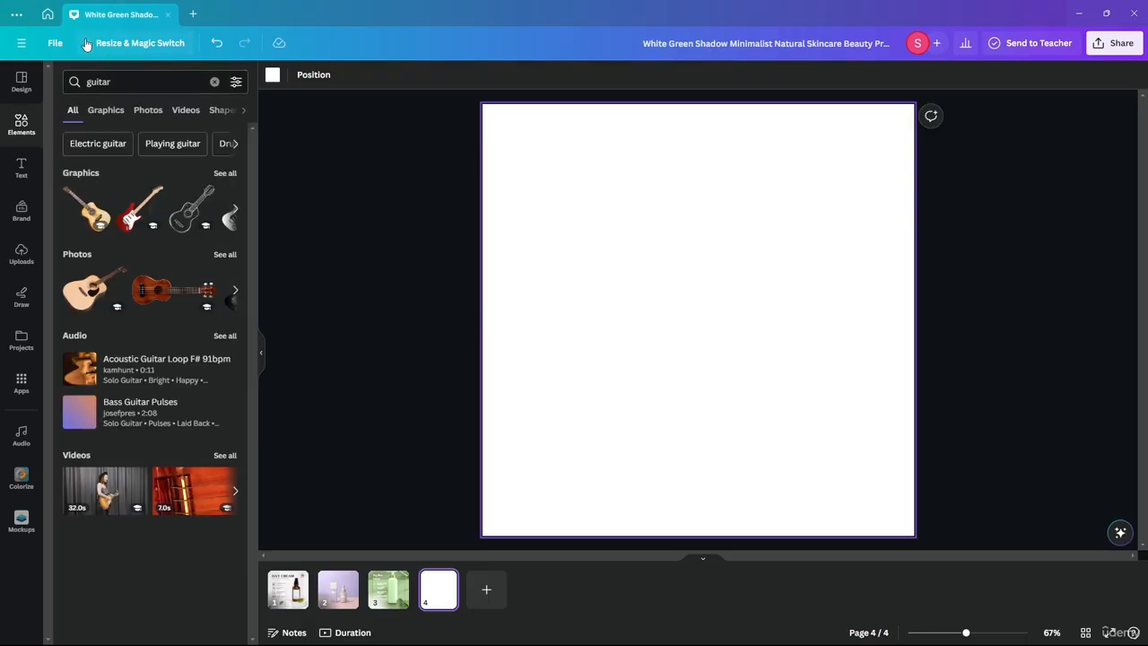
pyautogui.moveTo(128, 218); pyautogui.dragTo(702, 300)
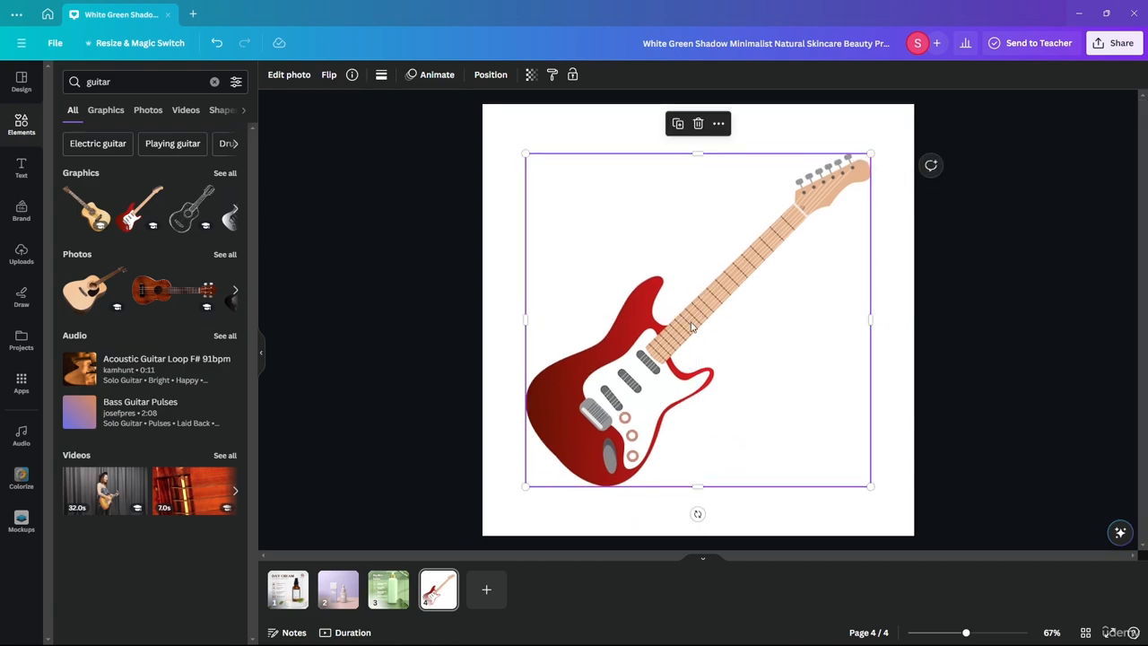
# Duplicate the red guitar, flip the copy horizontally, and align it vertically with the original so the two cross.
pyautogui.keyDown('alt'); pyautogui.moveTo(657, 368); pyautogui.dragTo(666, 308); pyautogui.keyUp('alt')
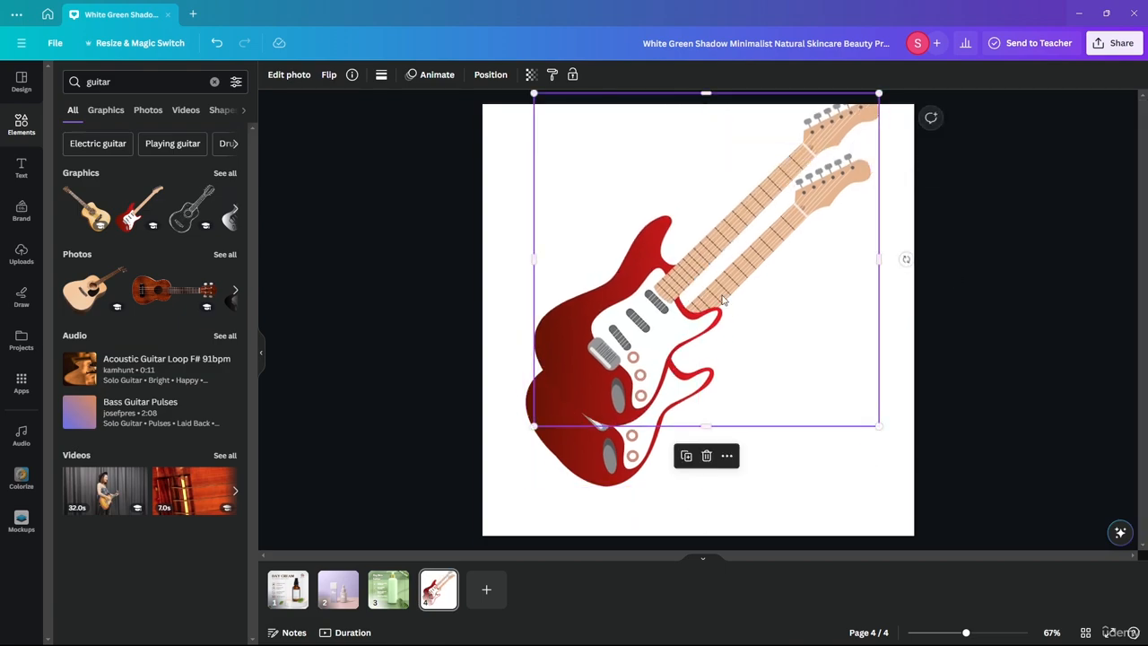
pyautogui.click(329, 75)
pyautogui.click(359, 103)
pyautogui.moveTo(792, 312); pyautogui.dragTo(796, 373)
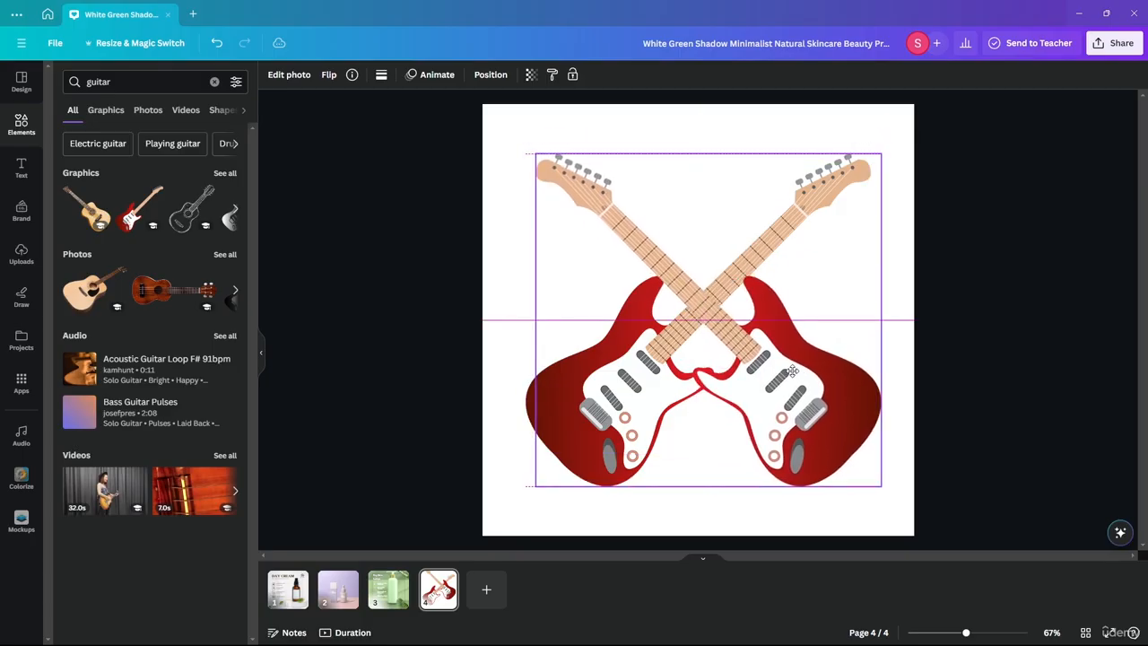
# Centre the flipped guitar horizontally on the page and check the original guitar's page alignment.
pyautogui.click(489, 75)
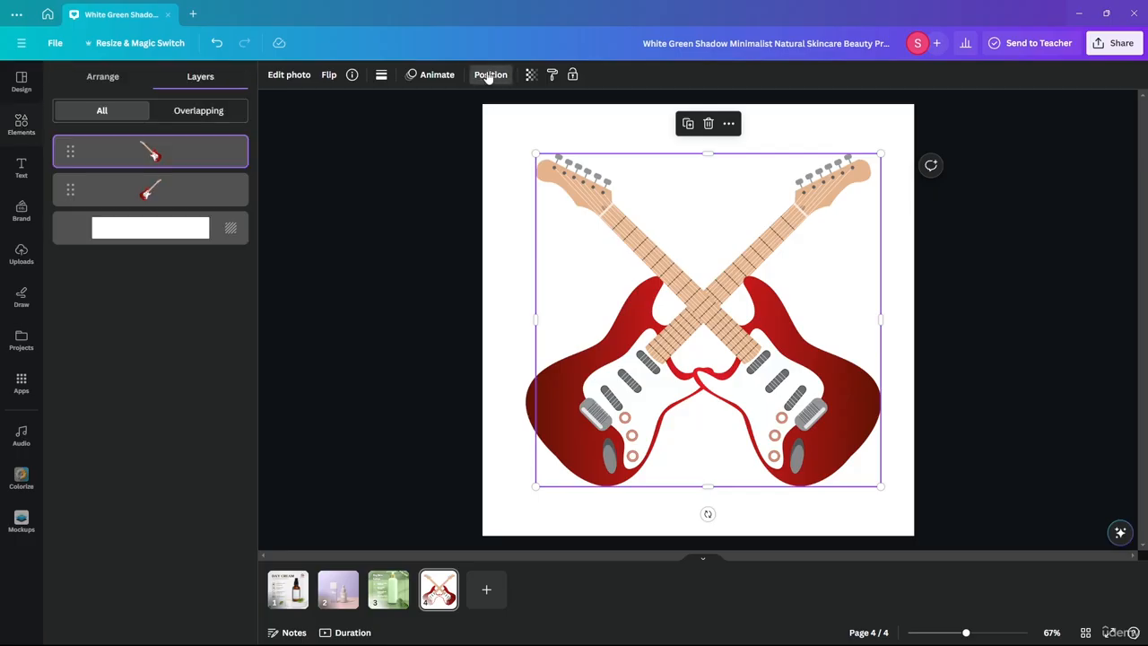
pyautogui.click(103, 77)
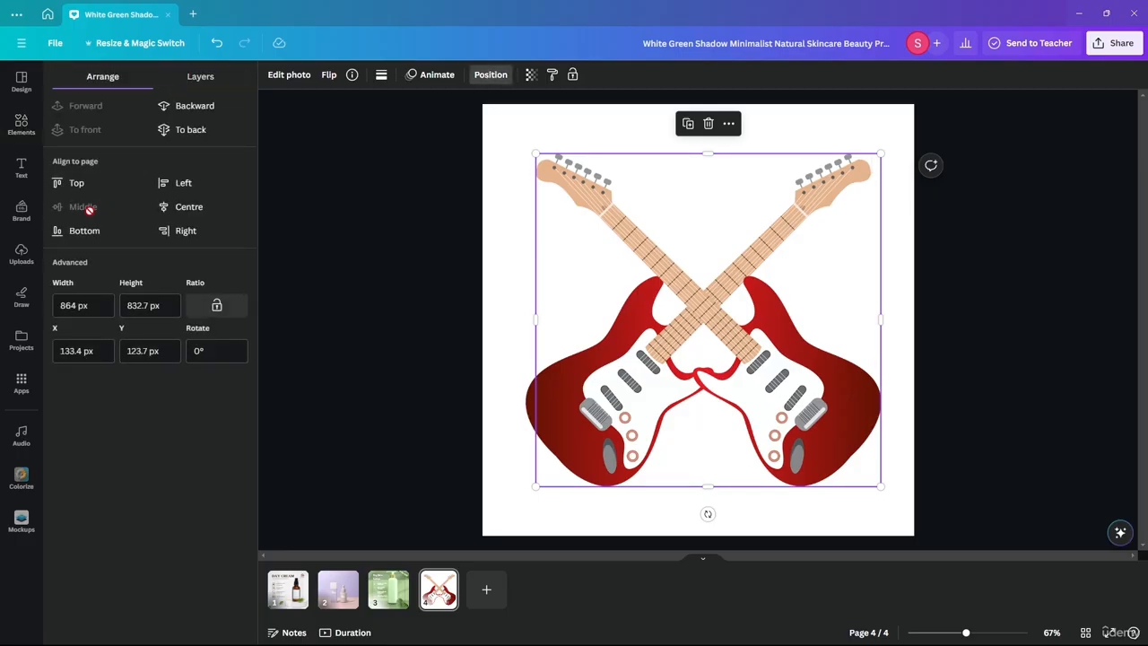
pyautogui.click(182, 206)
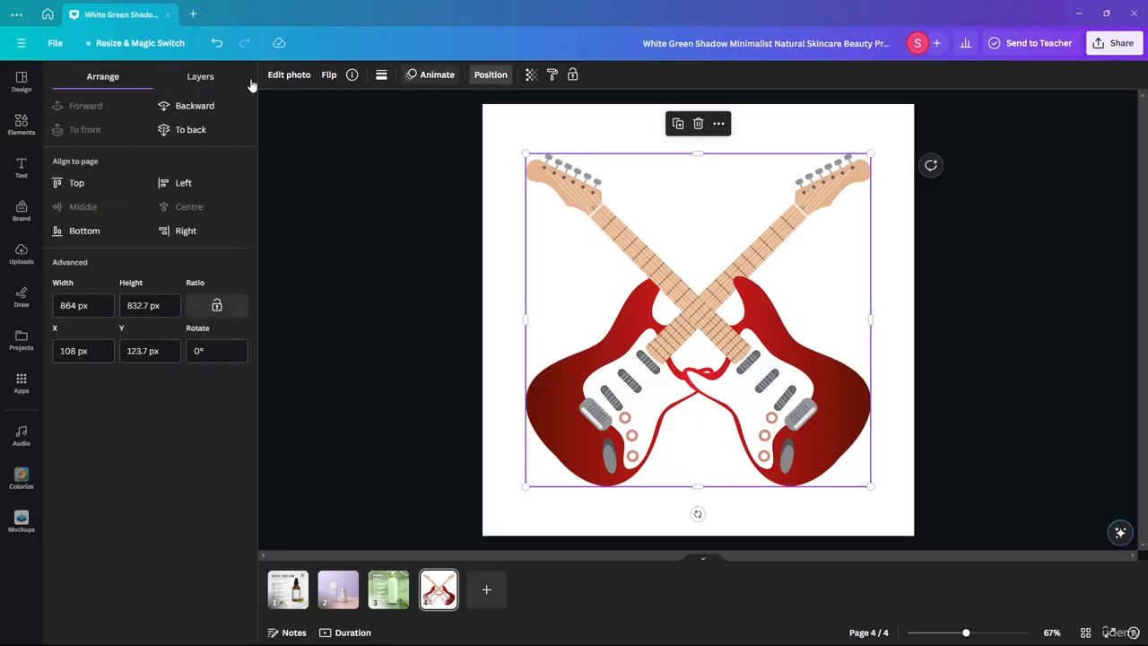
pyautogui.click(184, 77)
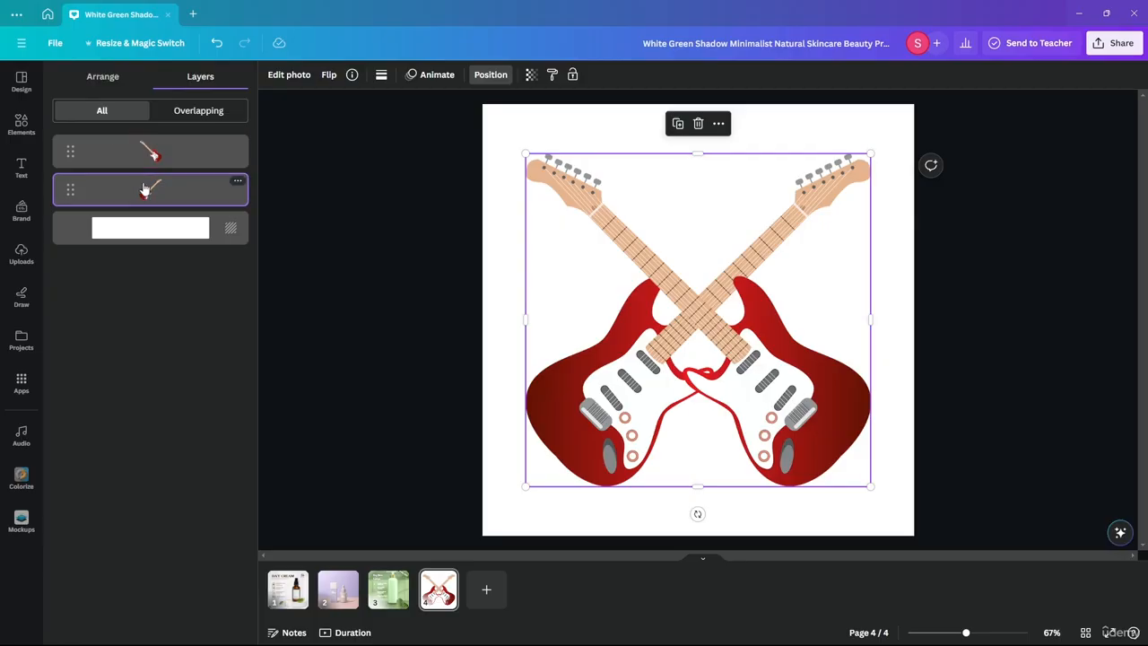
pyautogui.click(102, 76)
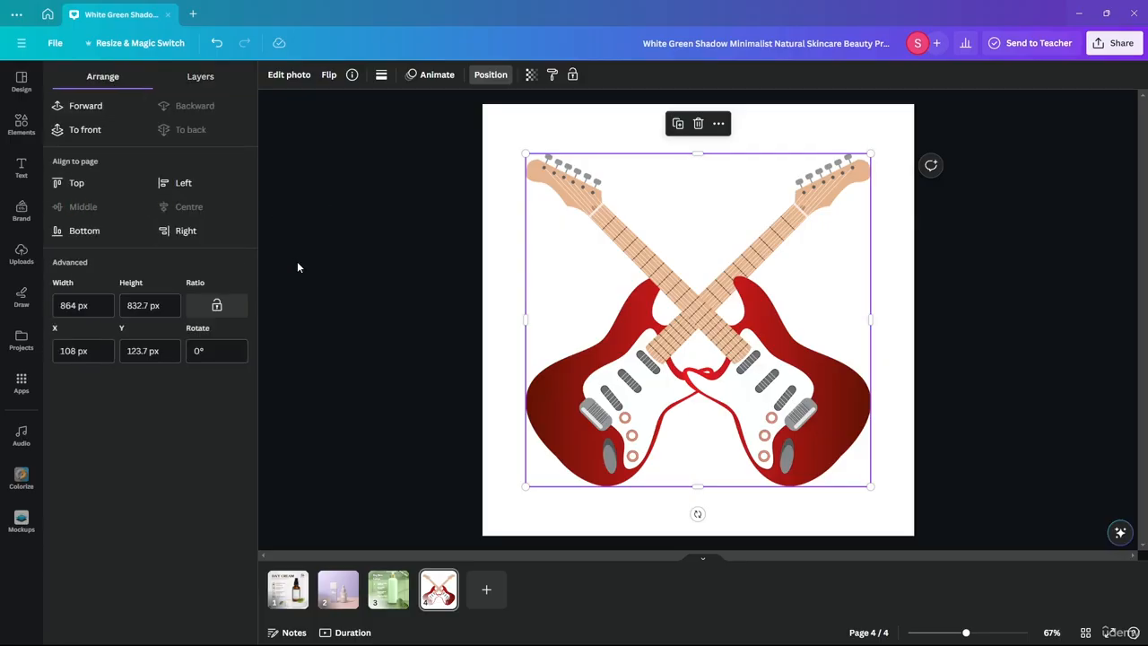
pyautogui.click(428, 382)
pyautogui.click(405, 350)
# Group the two crossed guitars and select one guitar inside the group.
pyautogui.moveTo(964, 189); pyautogui.dragTo(339, 450)
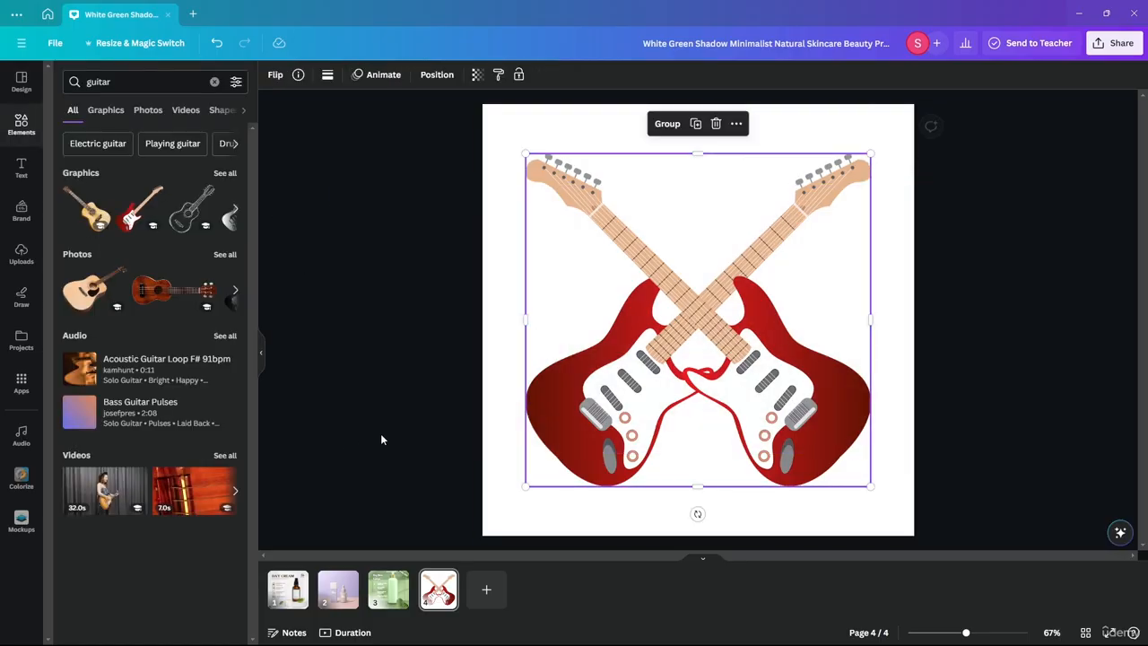
pyautogui.hotkey('ctrl', 'g')
pyautogui.click(333, 363)
pyautogui.click(758, 264)
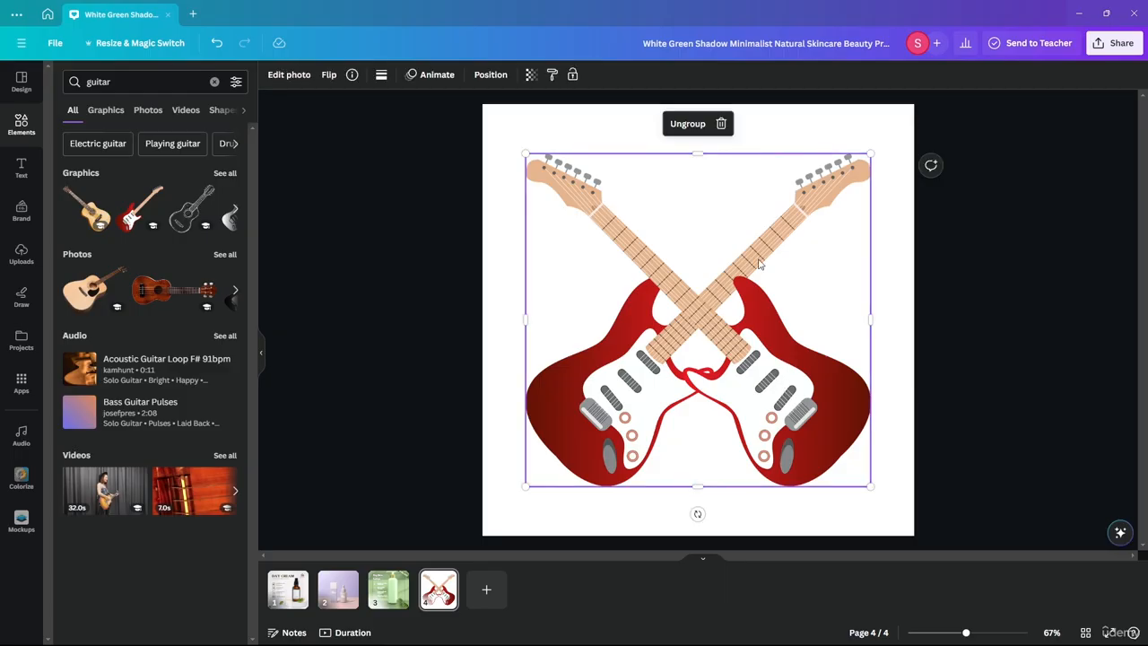
# Try a solid border on the selected guitar and reduce its border weight to 0.
pyautogui.click(381, 75)
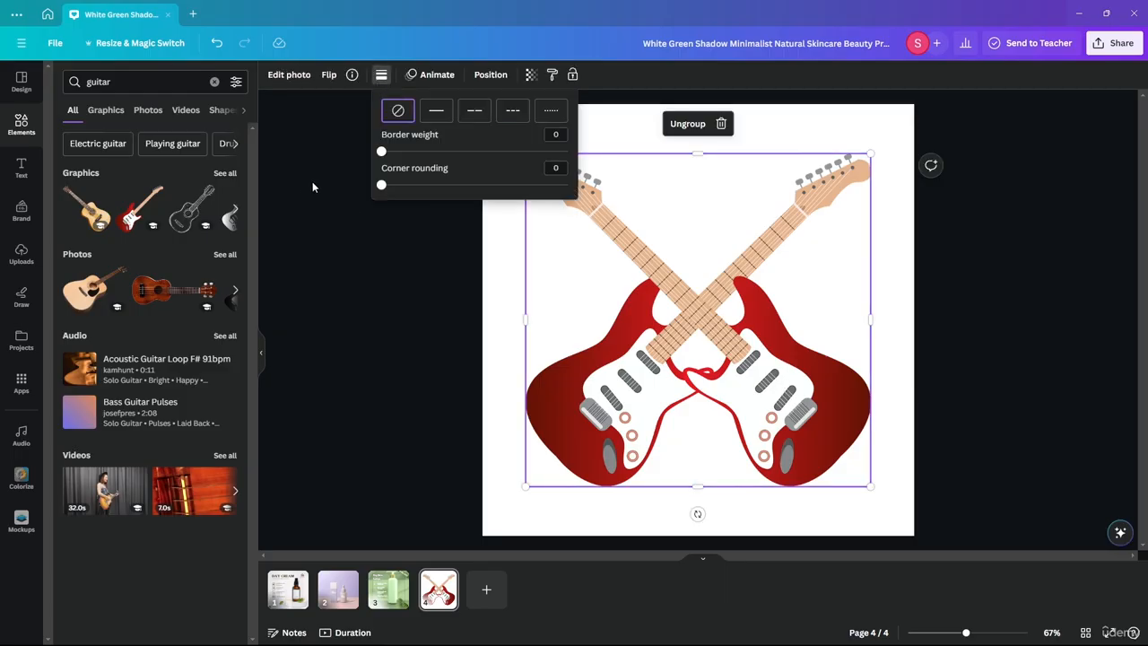
pyautogui.click(435, 109)
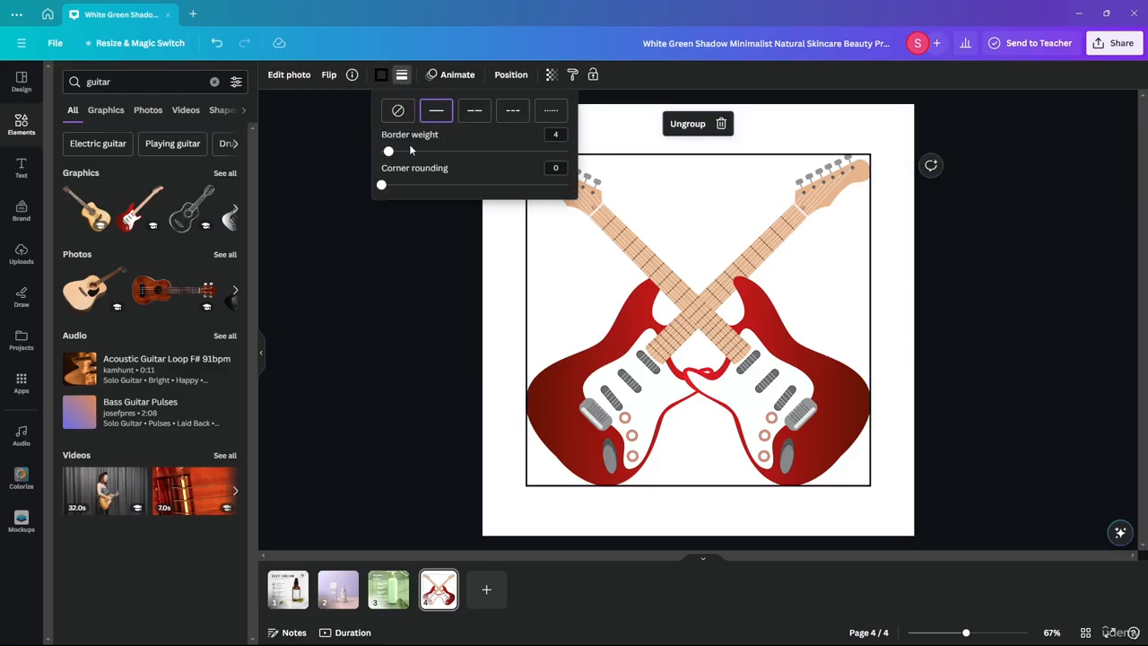
pyautogui.moveTo(387, 153); pyautogui.dragTo(380, 154)
pyautogui.click(308, 224)
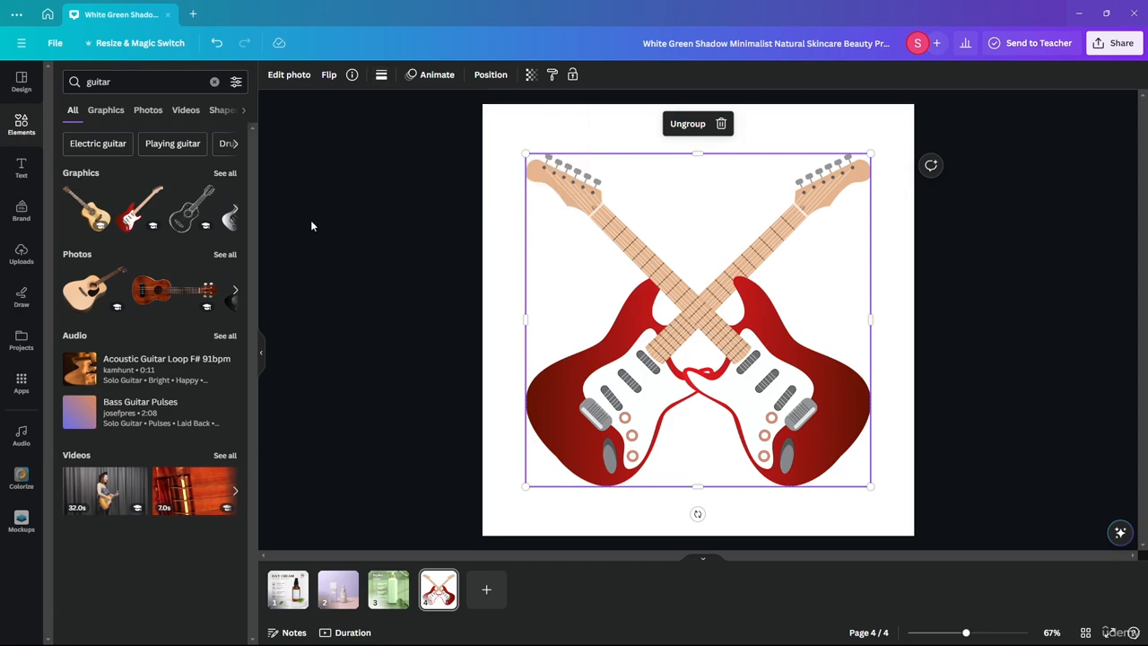
pyautogui.click(330, 285)
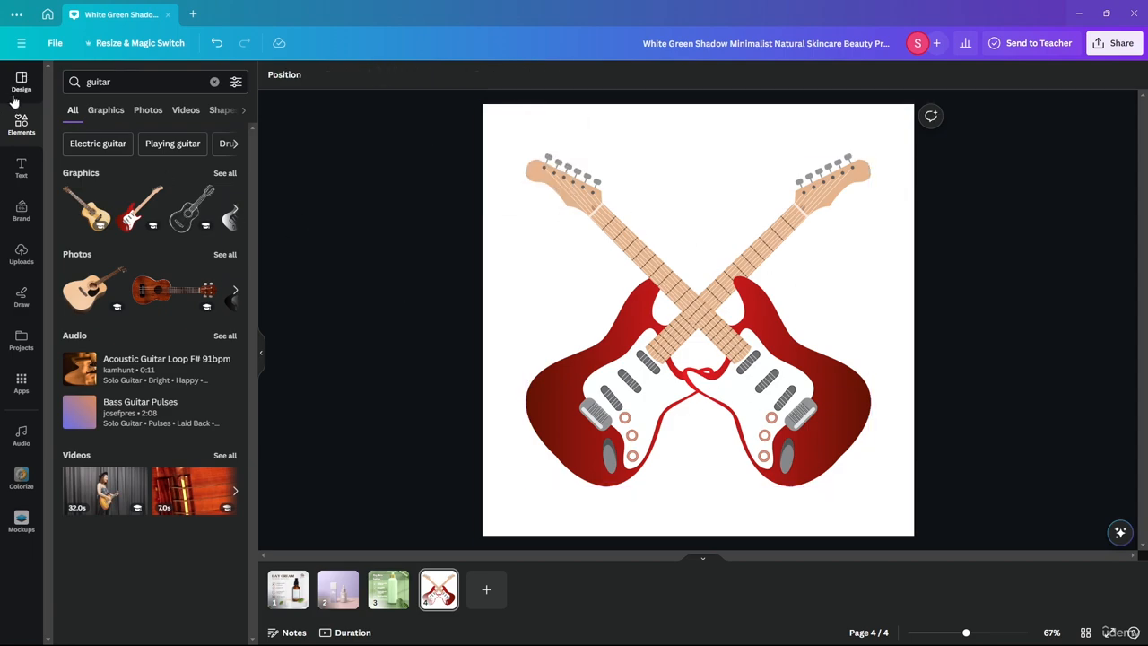
# Add a square shape covering the whole page in dark reddish brown and send it behind the guitars.
pyautogui.click(22, 123)
pyautogui.moveTo(116, 172); pyautogui.dragTo(556, 147)
pyautogui.moveTo(613, 233); pyautogui.dragTo(914, 536)
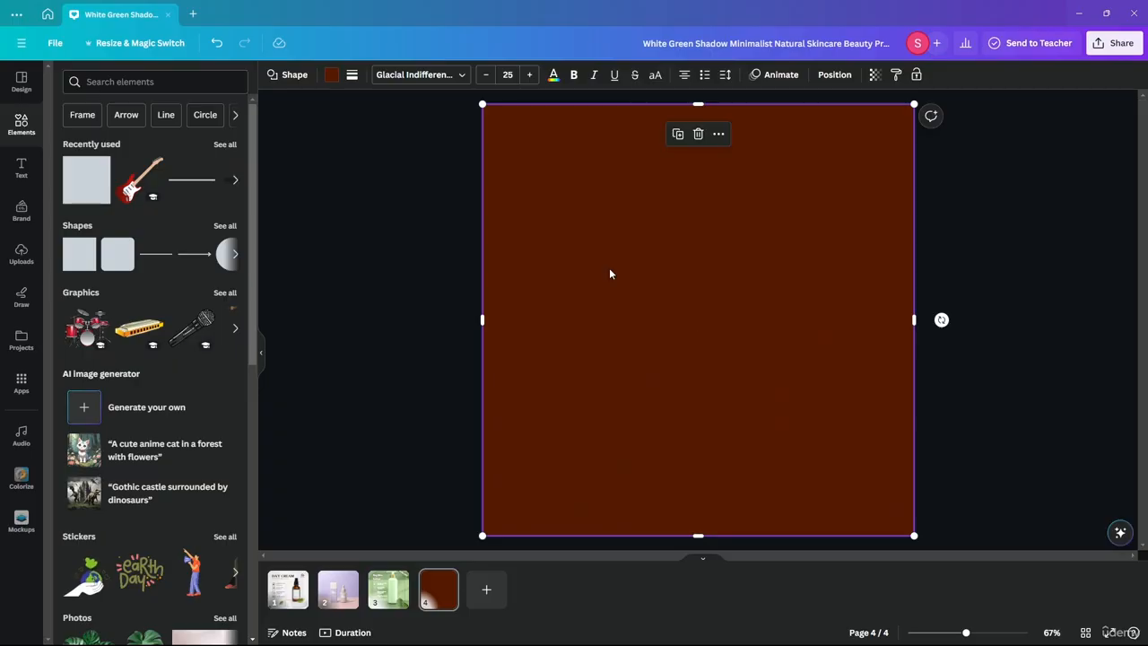
pyautogui.hotkey('ctrl', '[')
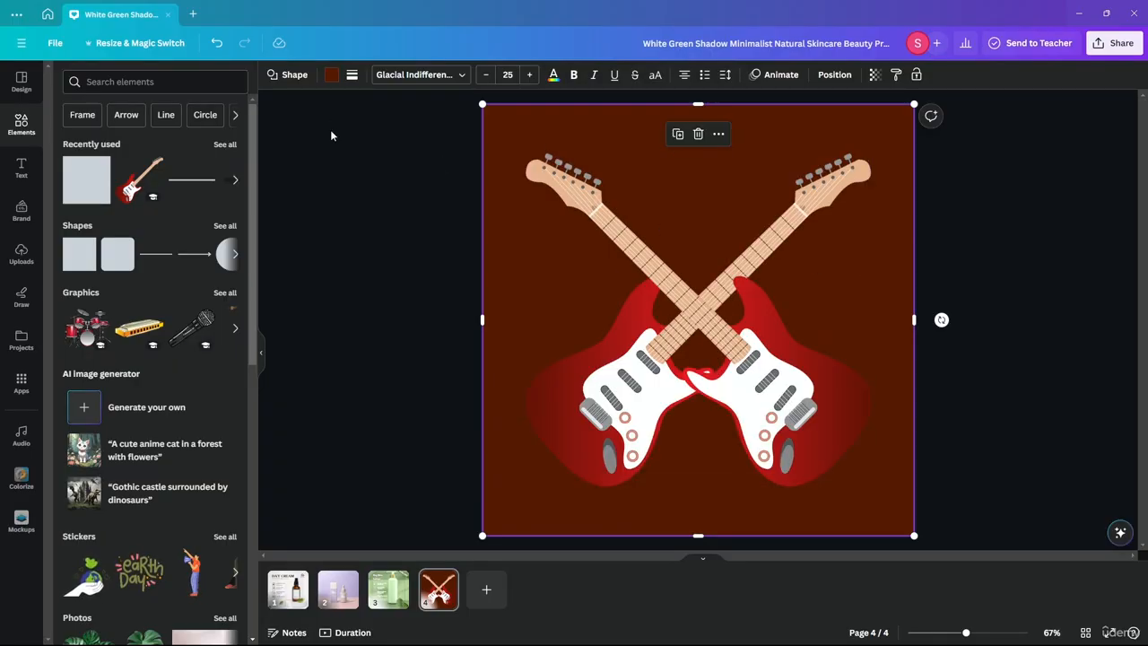
pyautogui.click(365, 241)
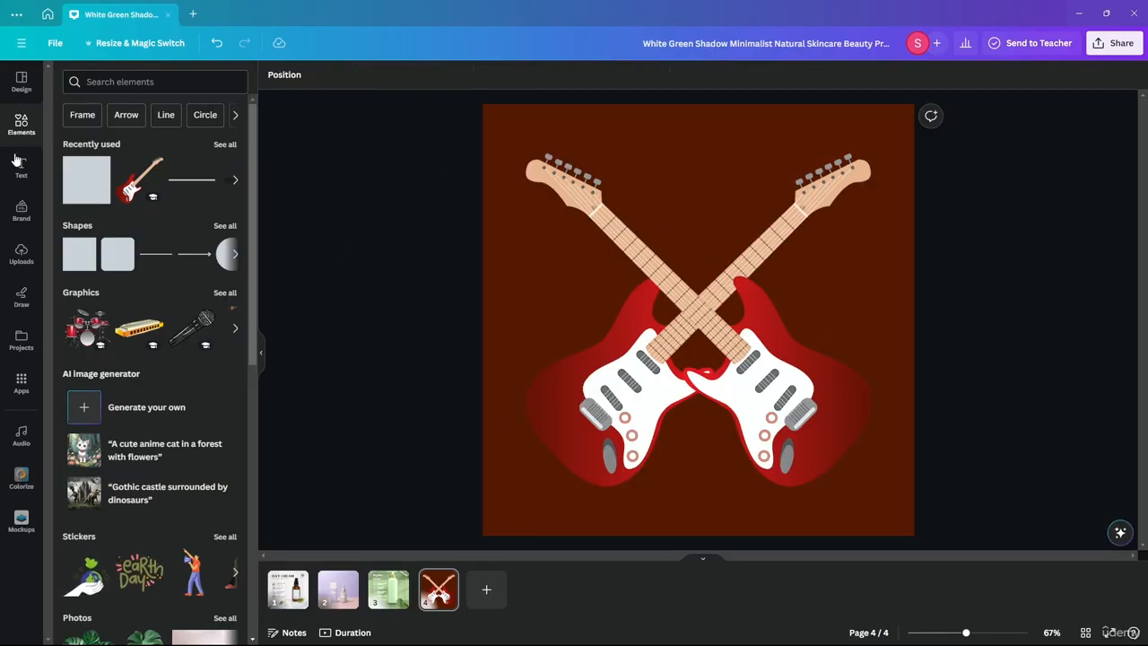
# Search the elements for "shadow guitar", and shorten the query to "shadow".
pyautogui.click(111, 87)
pyautogui.write('sha')
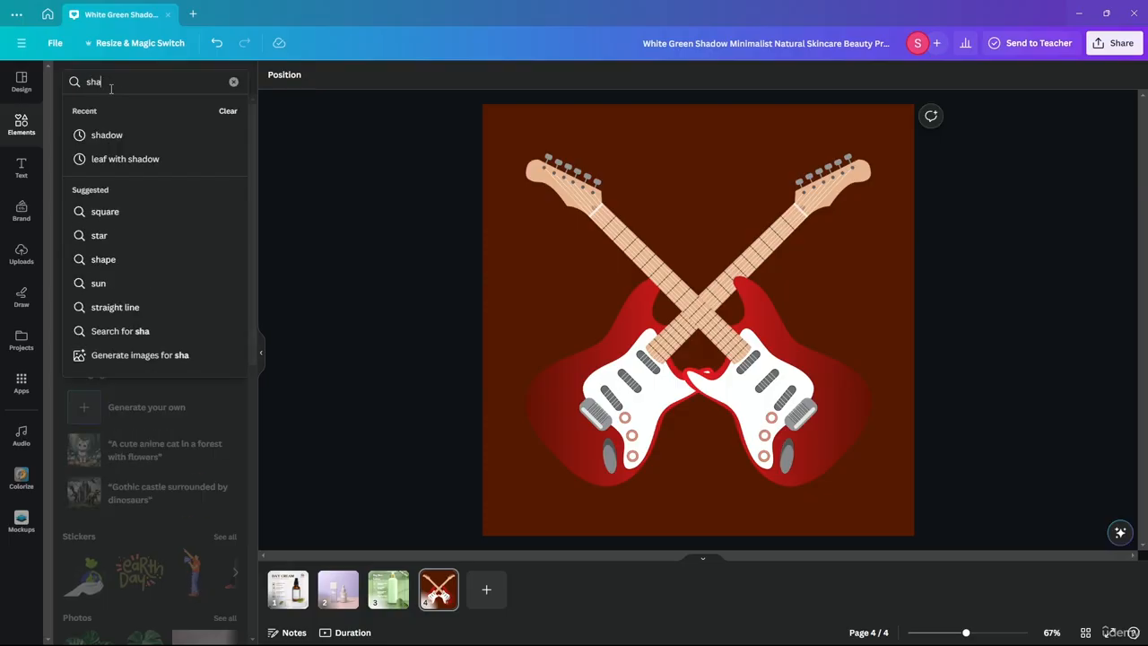
pyautogui.write('dow guitar')
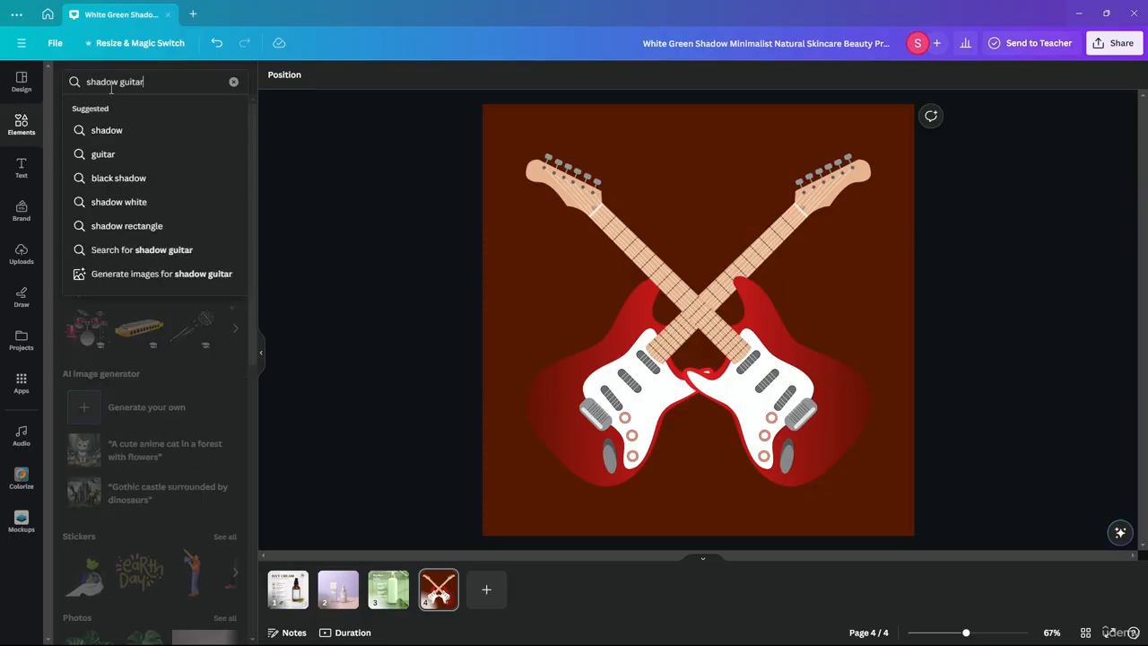
pyautogui.press('Return')
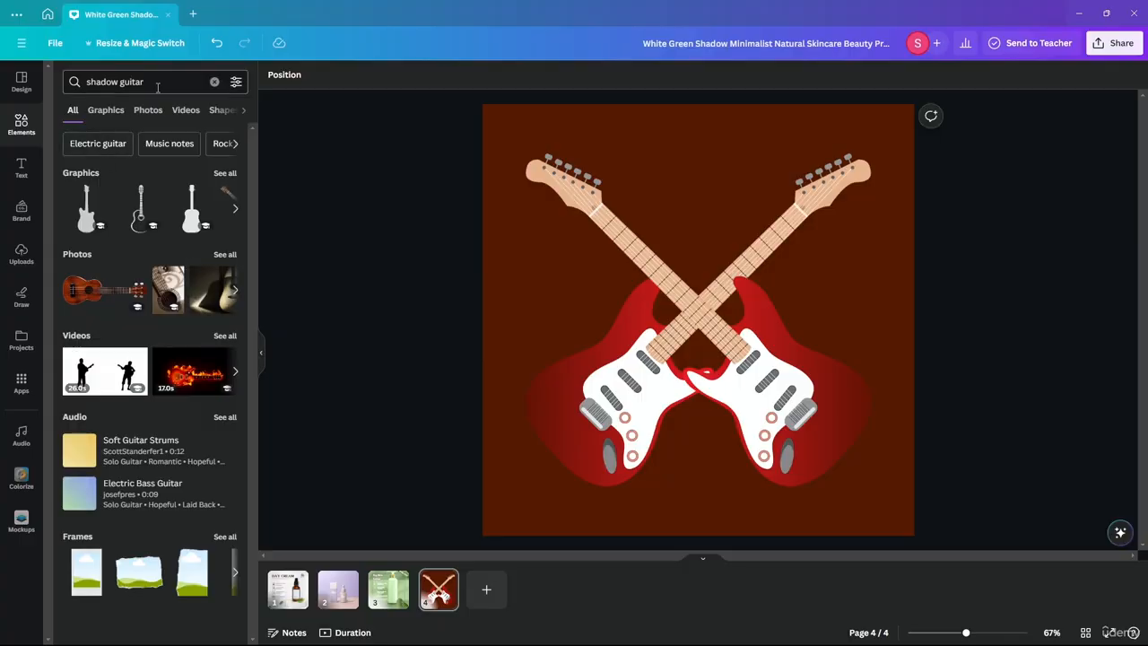
pyautogui.doubleClick(126, 83)
pyautogui.press('BackSpace')
pyautogui.press('Return')
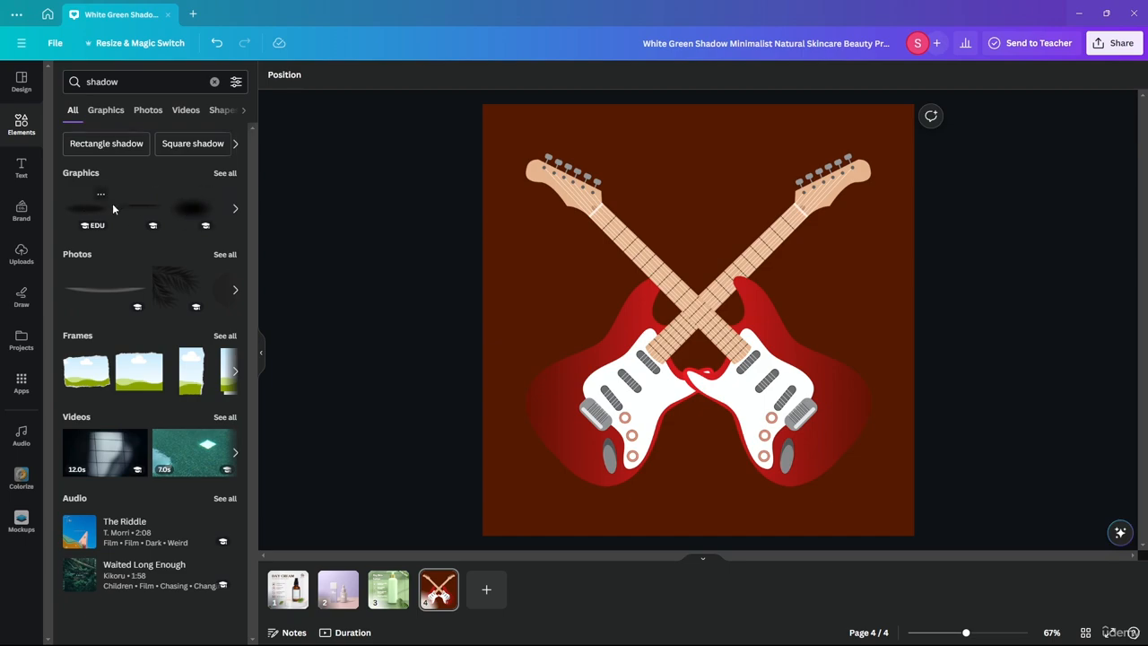
# Try the thin shadow graphic beneath the guitars at the page's lower edge, and delete it.
pyautogui.moveTo(144, 206); pyautogui.dragTo(531, 510)
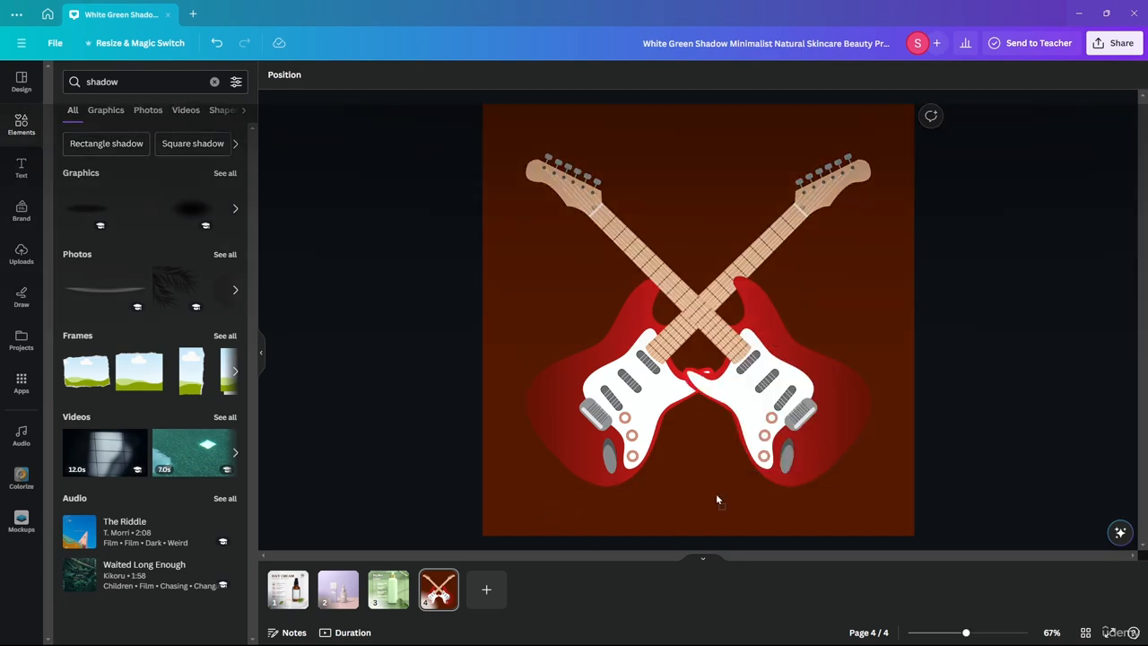
pyautogui.moveTo(717, 499); pyautogui.dragTo(464, 208)
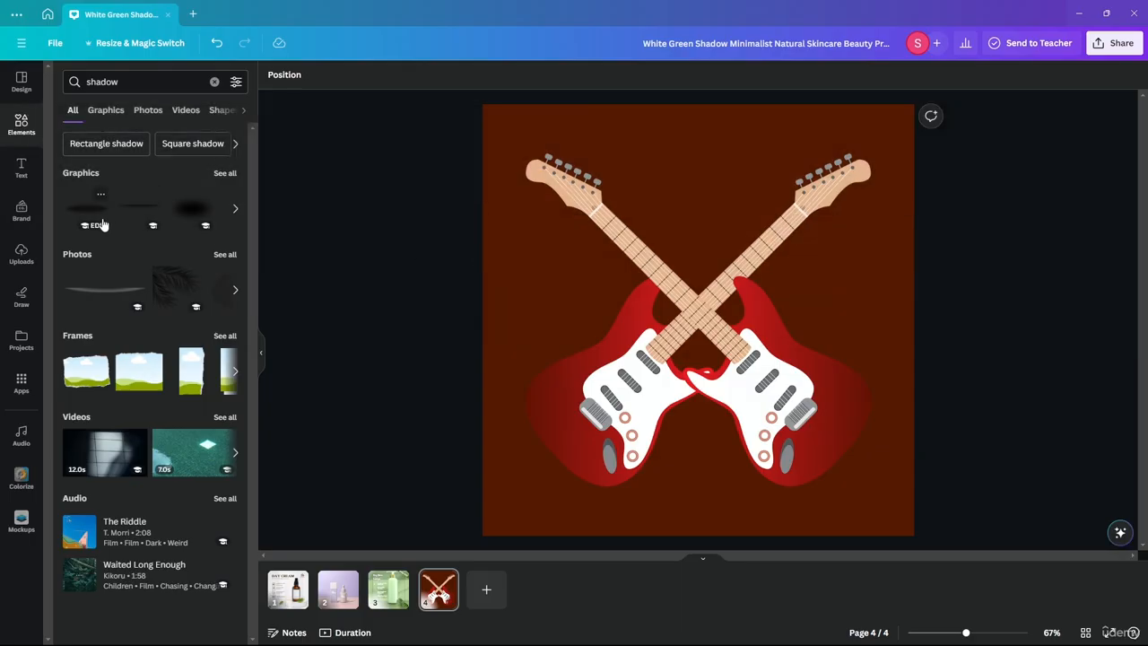
pyautogui.moveTo(143, 208); pyautogui.dragTo(684, 139)
pyautogui.moveTo(523, 118); pyautogui.dragTo(544, 511)
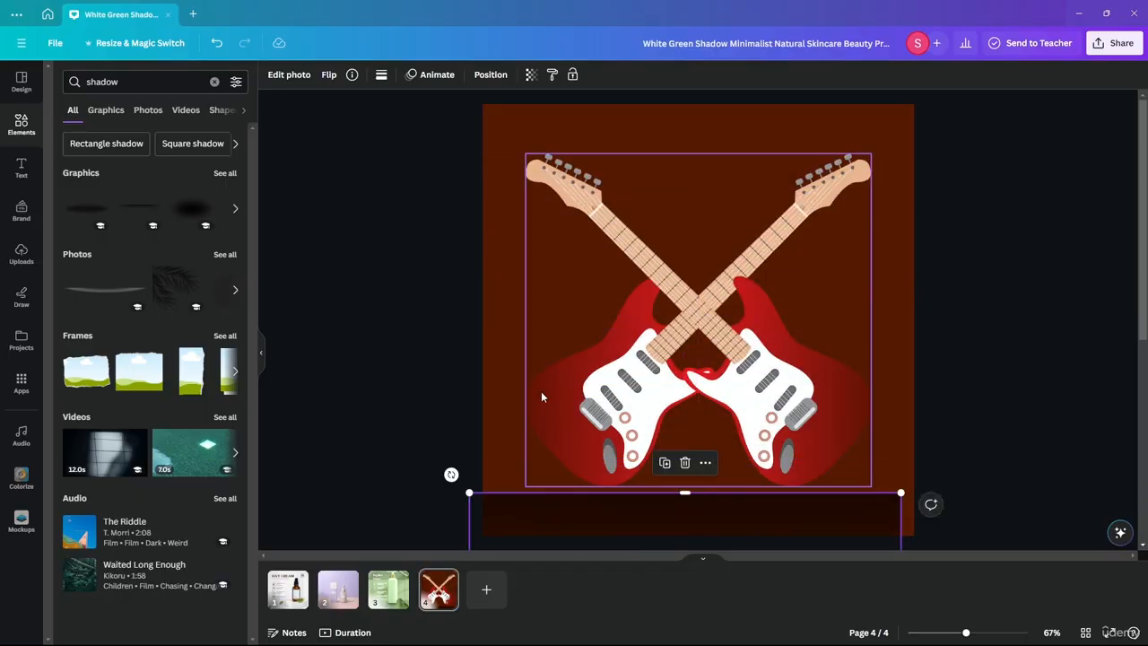
pyautogui.press('Delete')
# Try the shadow graphic stretched over the whole page, and shrink it into the page's upper-left corner.
pyautogui.moveTo(552, 254); pyautogui.dragTo(731, 504)
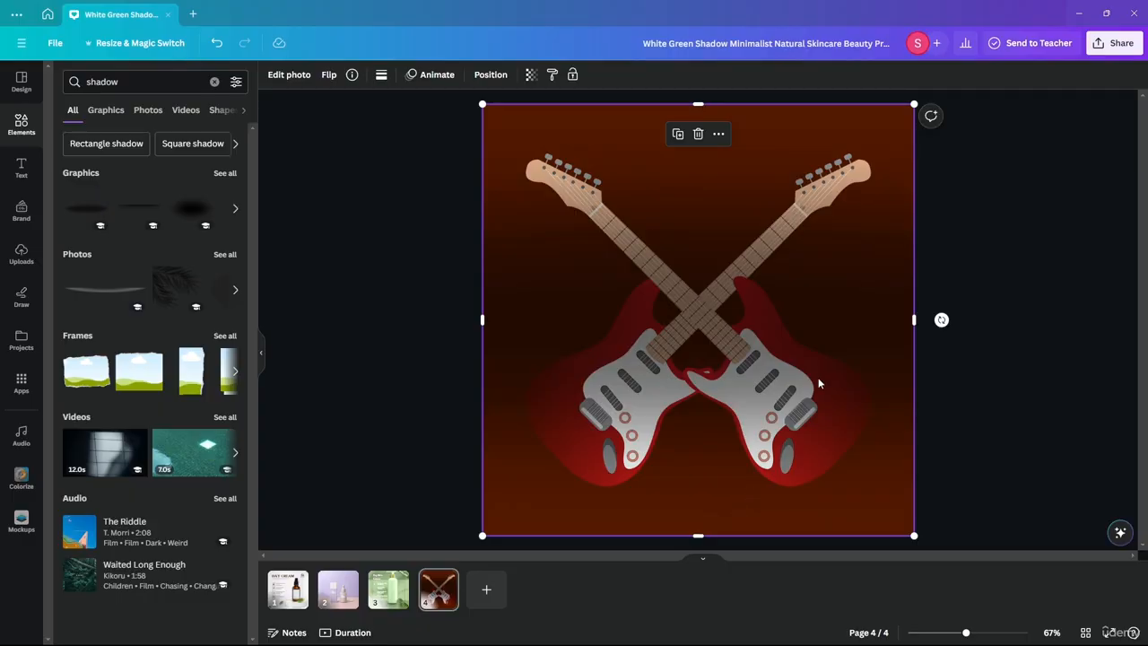
pyautogui.scroll(-5, 622, 321)
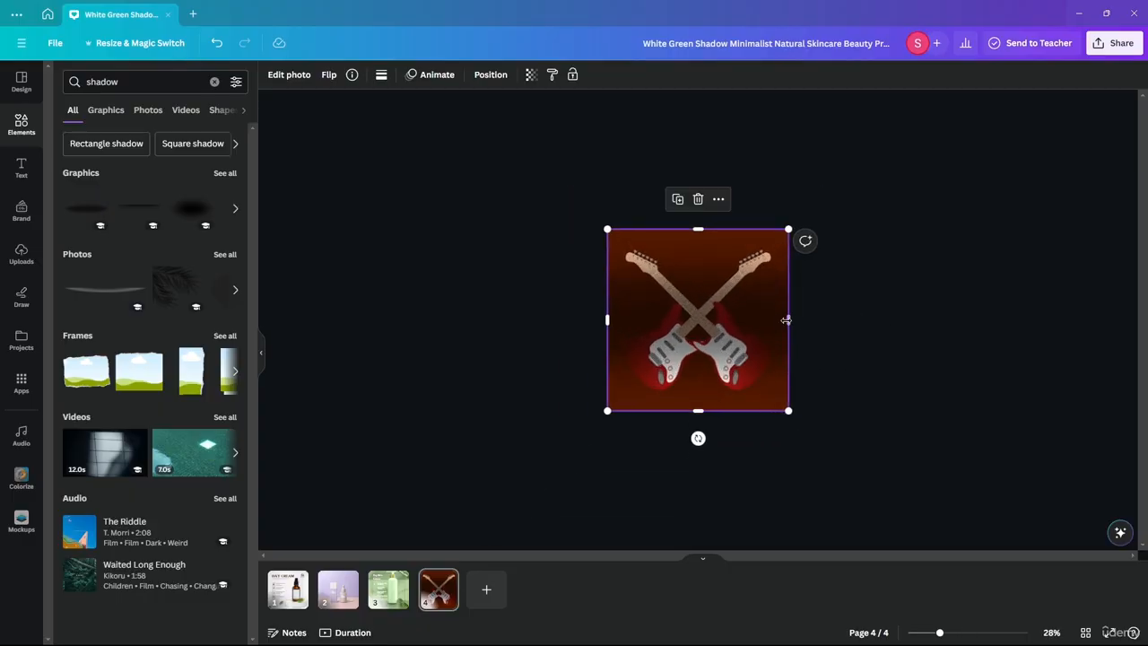
pyautogui.moveTo(788, 411); pyautogui.dragTo(658, 300)
pyautogui.scroll(1, 778, 319)
pyautogui.scroll(-1, 694, 292)
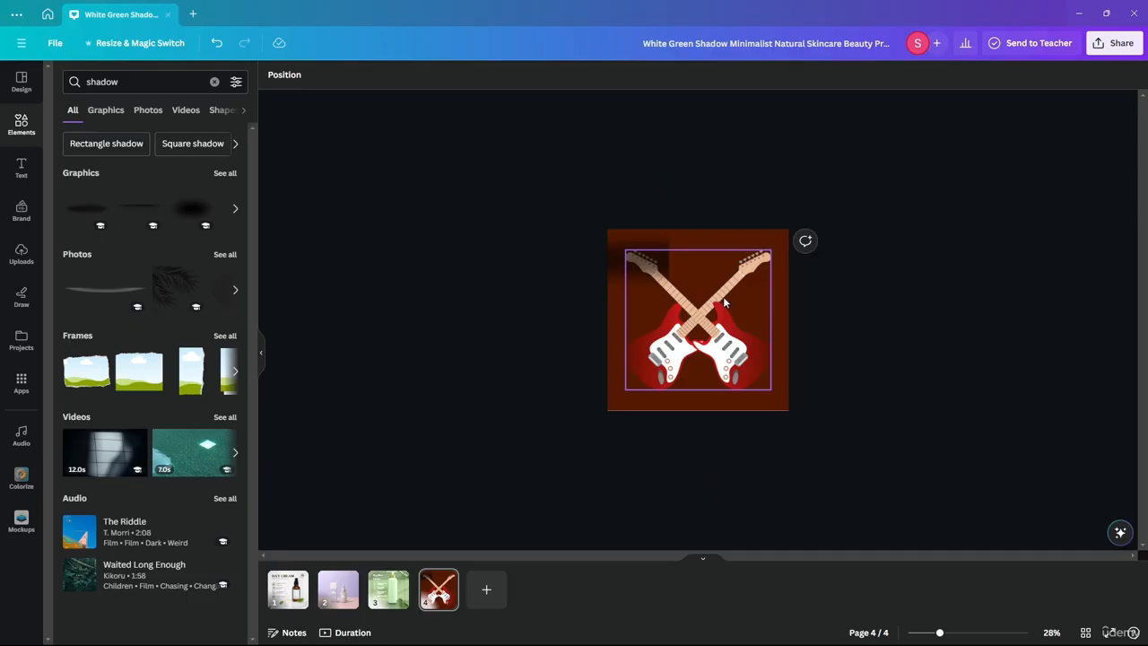
# Try adjusting the 1:1 crop of the small shadow graphic, and enlarge the shadow to cover the whole page.
pyautogui.scroll(2, 724, 303)
pyautogui.click(592, 211)
pyautogui.doubleClick(566, 197)
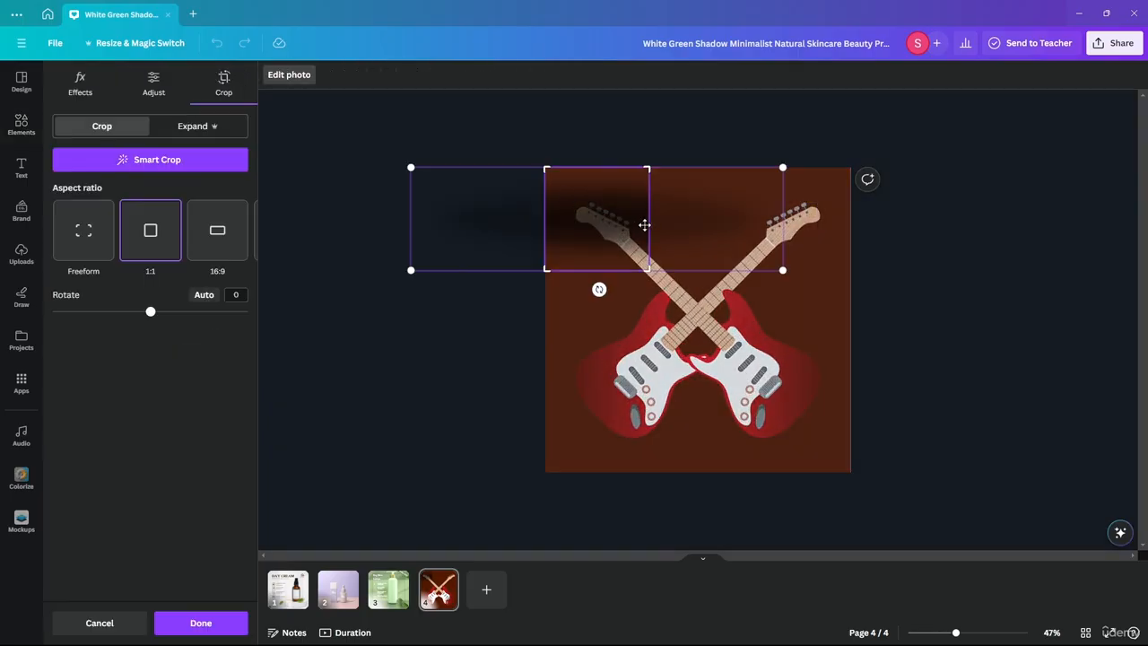
pyautogui.moveTo(785, 275); pyautogui.dragTo(596, 213)
pyautogui.press('Return')
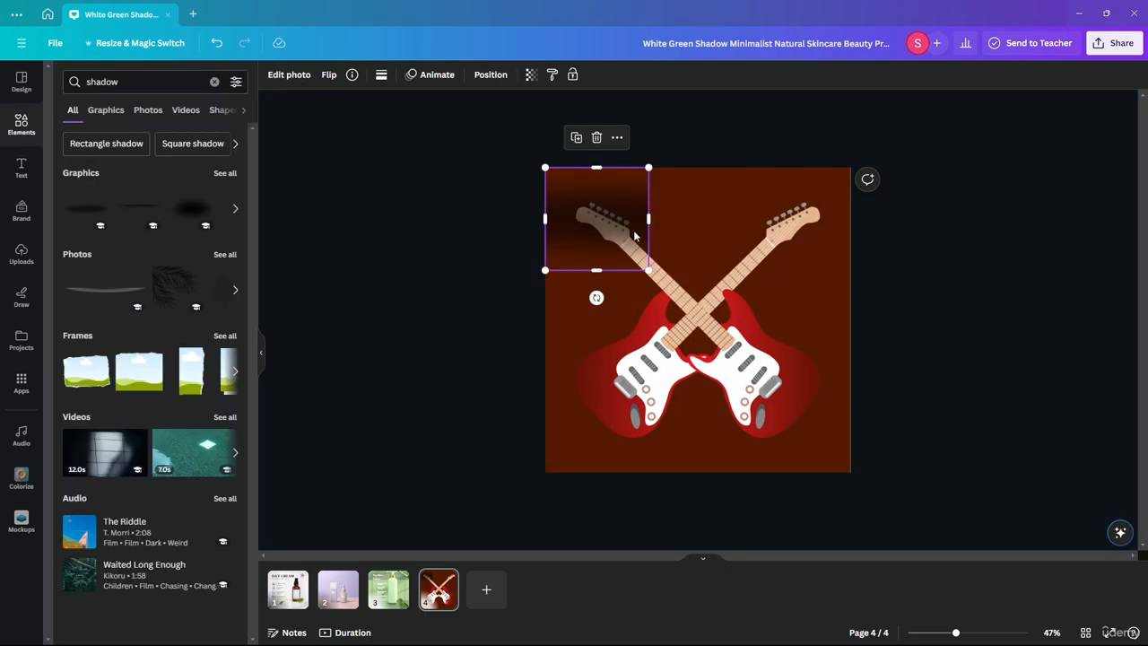
pyautogui.moveTo(651, 270); pyautogui.dragTo(842, 431)
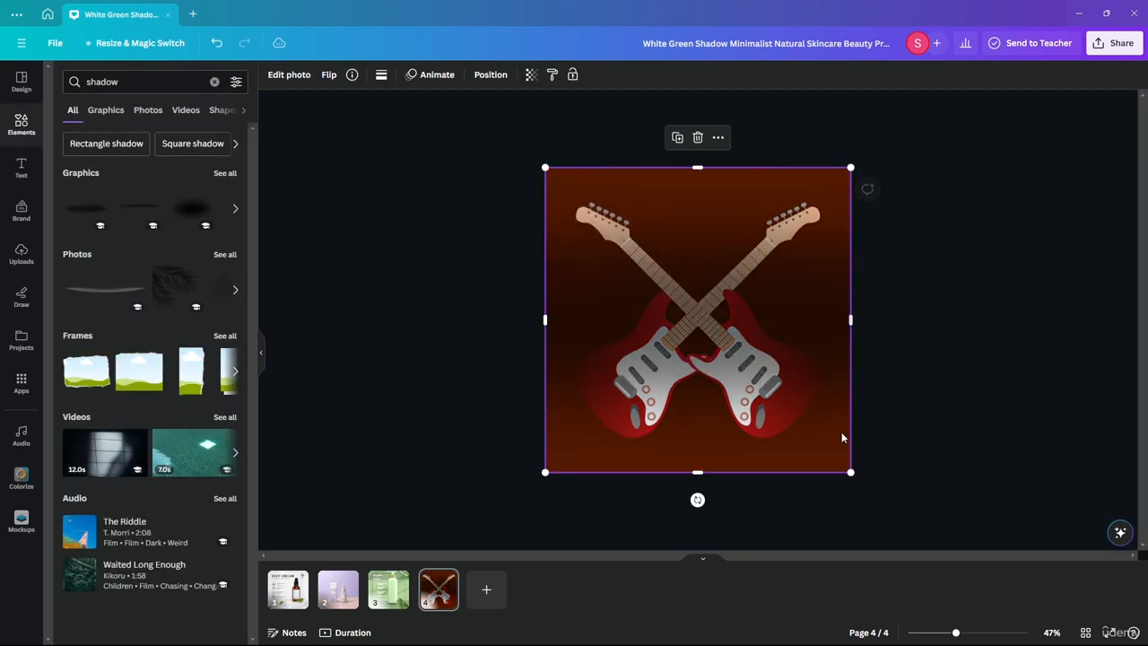
# Reopen the crop of the full-page shadow, leave it, and delete the shadow graphic from the guitar page.
pyautogui.doubleClick(837, 432)
pyautogui.scroll(-3, 821, 386)
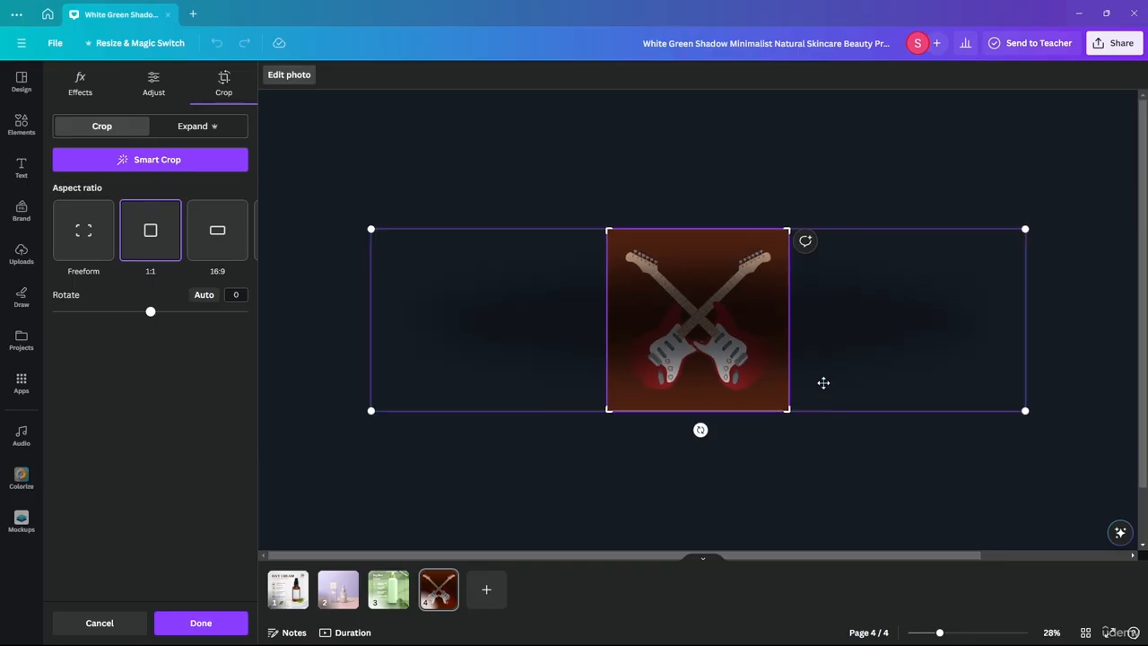
pyautogui.click(996, 391)
pyautogui.press('Escape')
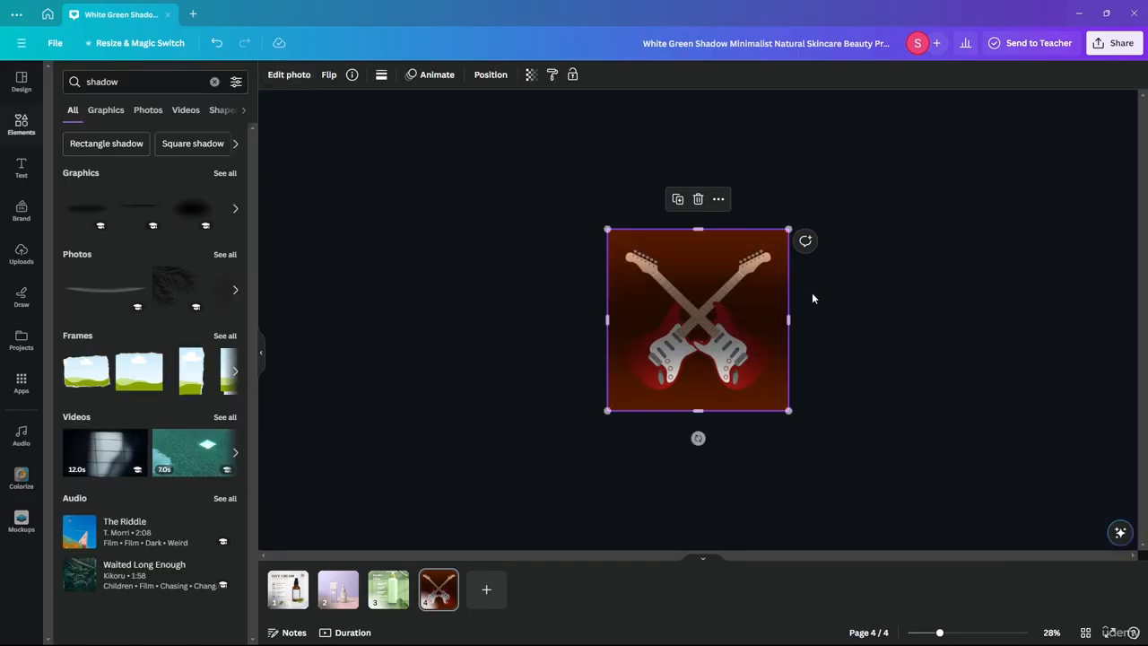
pyautogui.scroll(1, 810, 361)
pyautogui.scroll(-1, 780, 355)
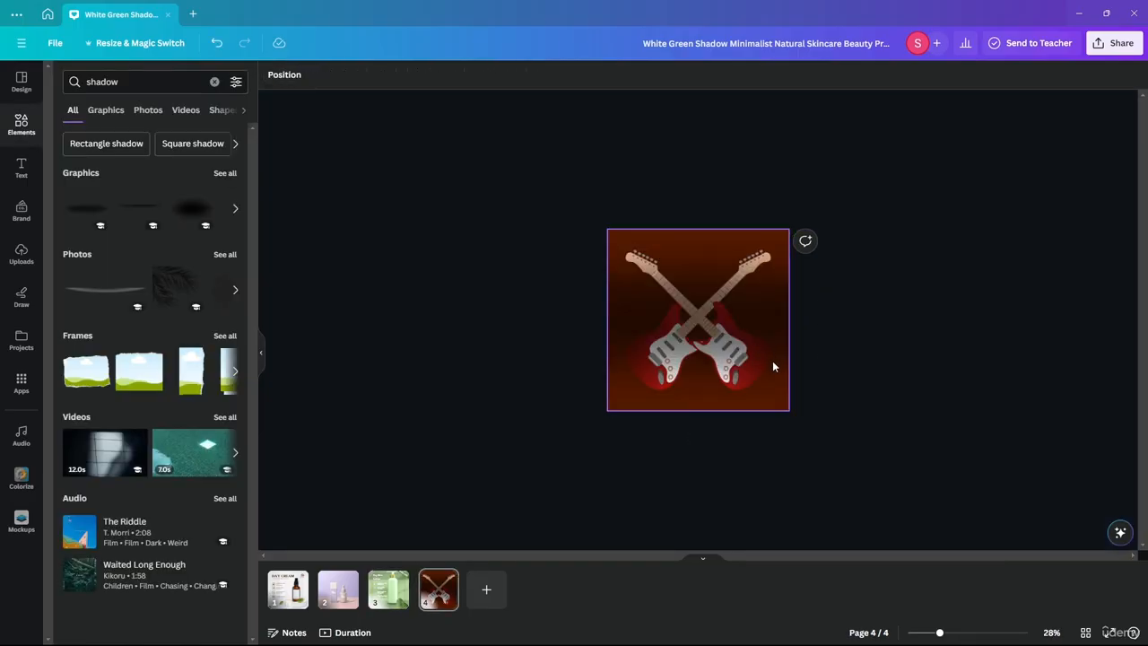
pyautogui.scroll(1, 802, 415)
pyautogui.scroll(-1, 787, 418)
pyautogui.scroll(1, 783, 416)
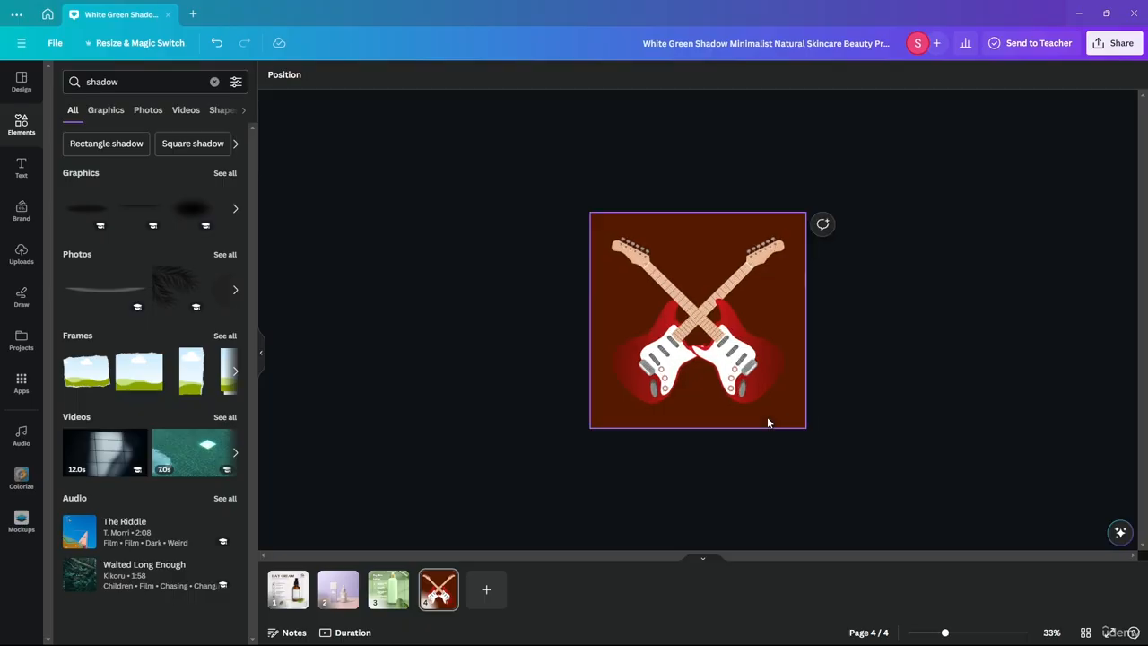
pyautogui.scroll(5, 768, 423)
pyautogui.scroll(-2, 789, 421)
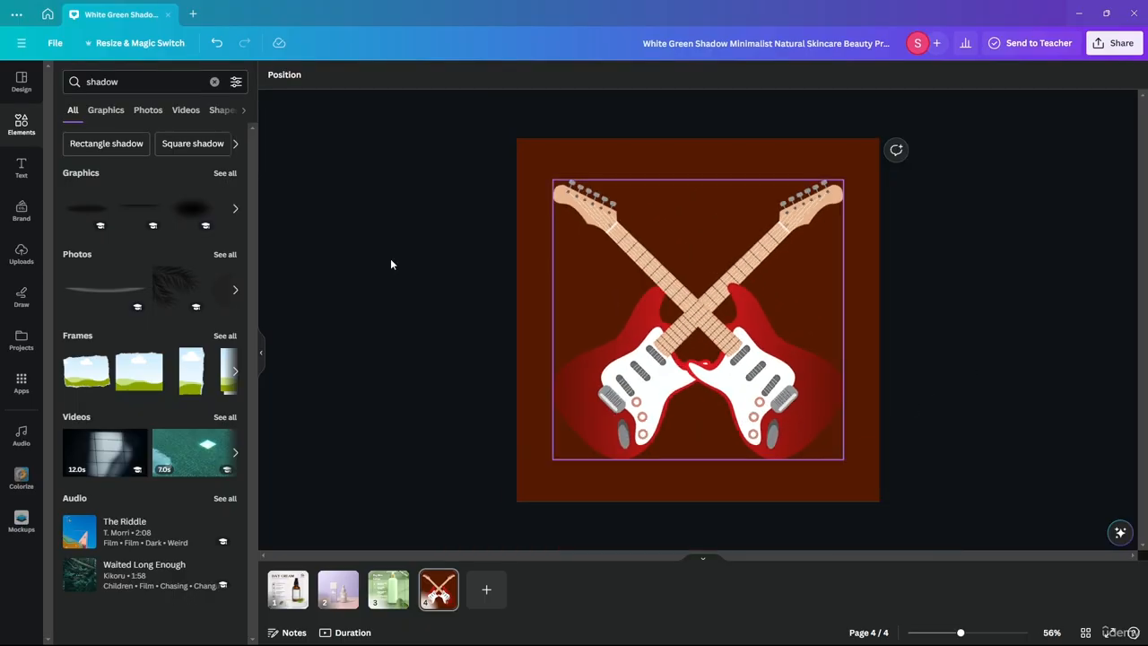
# Add a heading over the crossed guitars and enter "Coin Flip" as its first line.
pyautogui.click(22, 166)
pyautogui.click(120, 200)
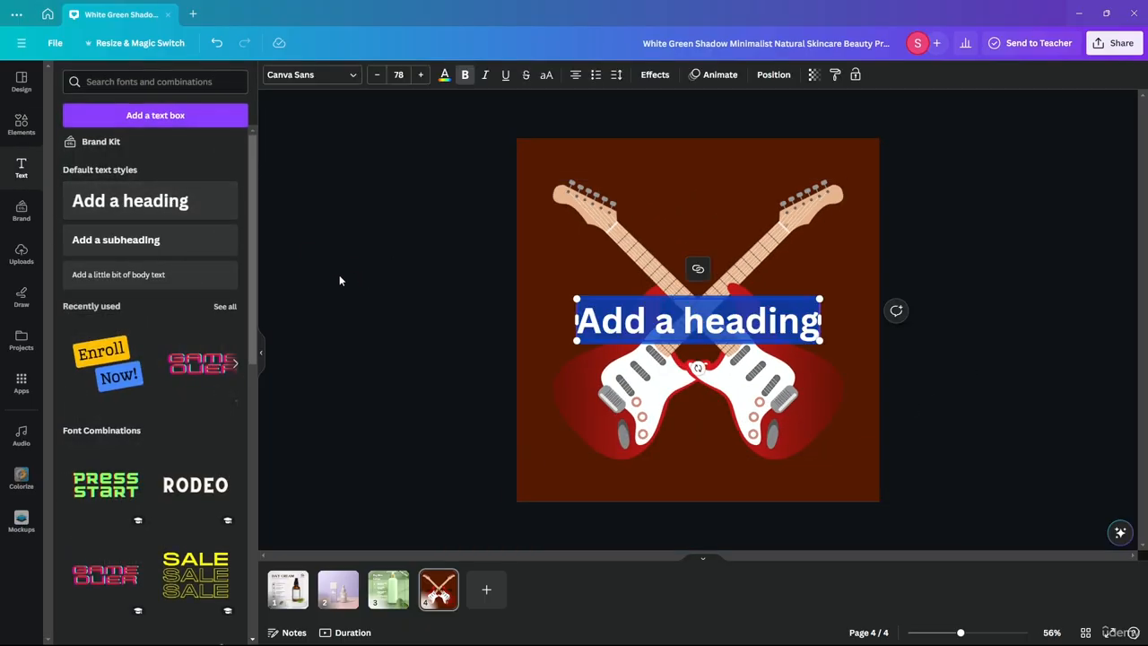
pyautogui.click(340, 281)
pyautogui.doubleClick(802, 306)
pyautogui.write('Con')
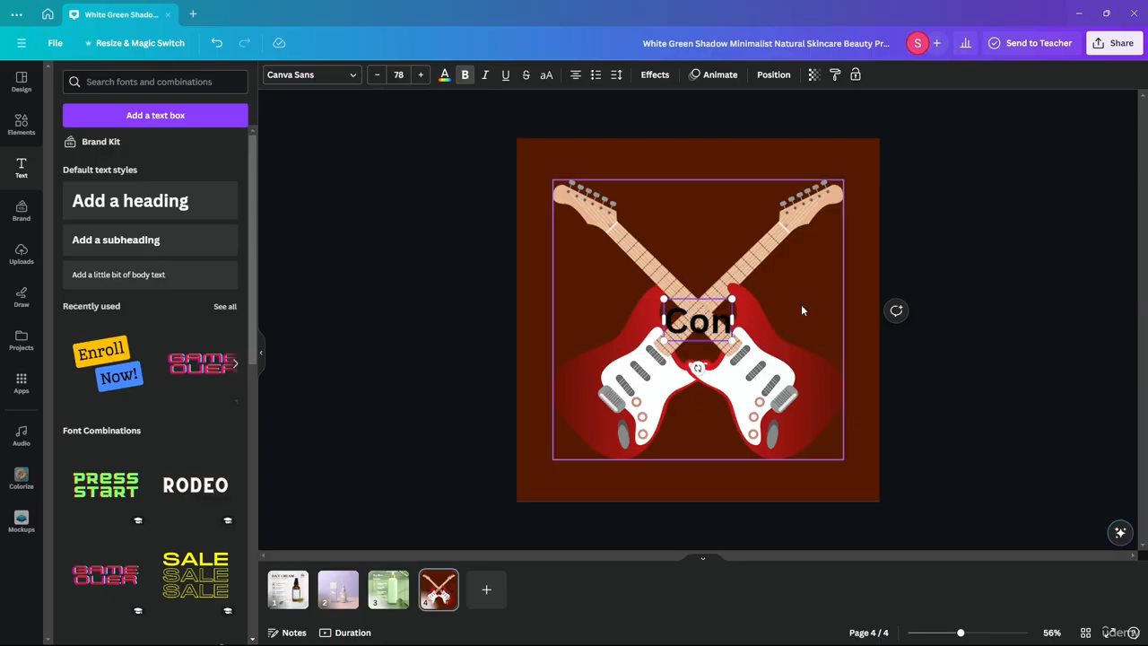
pyautogui.press('BackSpace')
pyautogui.press('BackSpace')
pyautogui.press('BackSpace')
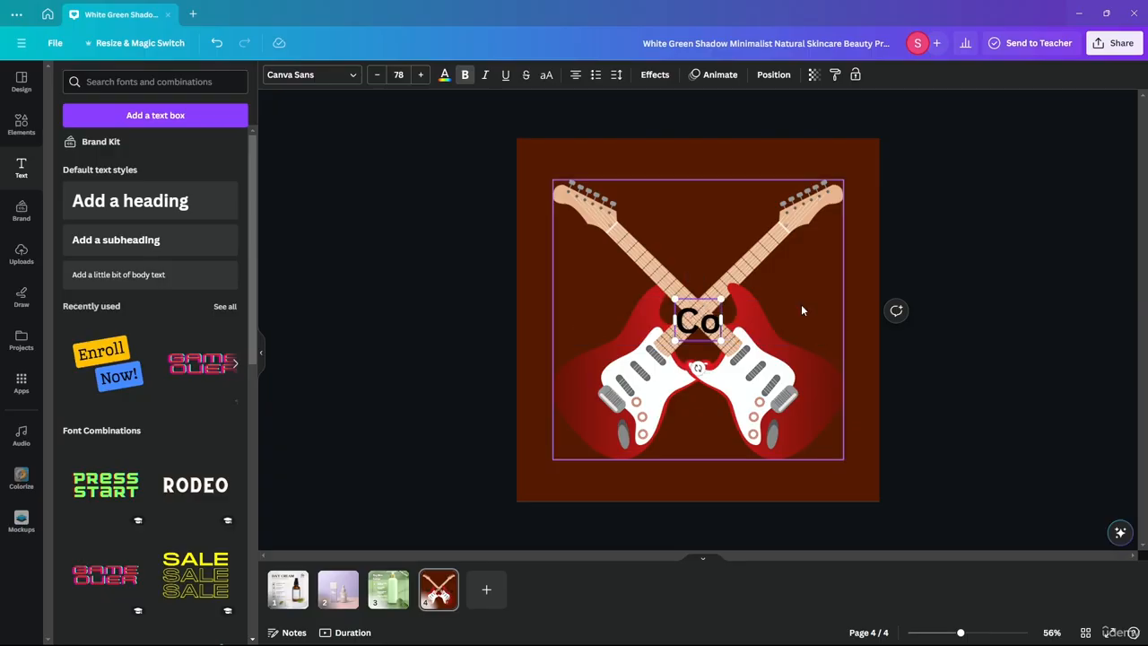
pyautogui.write('Col')
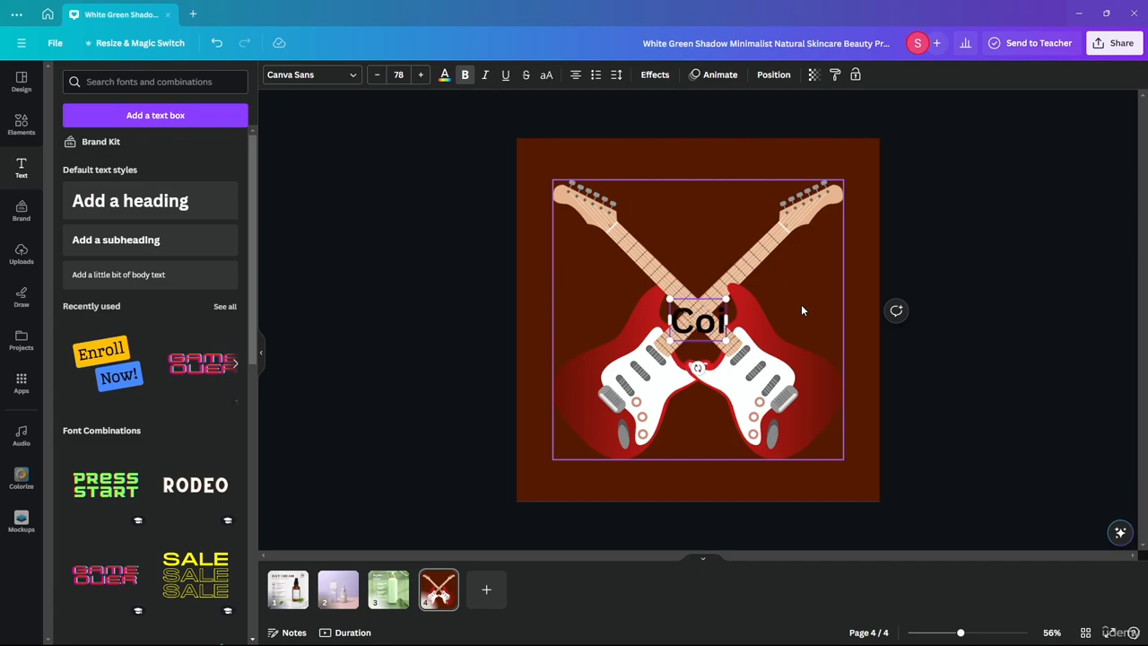
pyautogui.press('BackSpace')
pyautogui.press('BackSpace')
pyautogui.write('o')
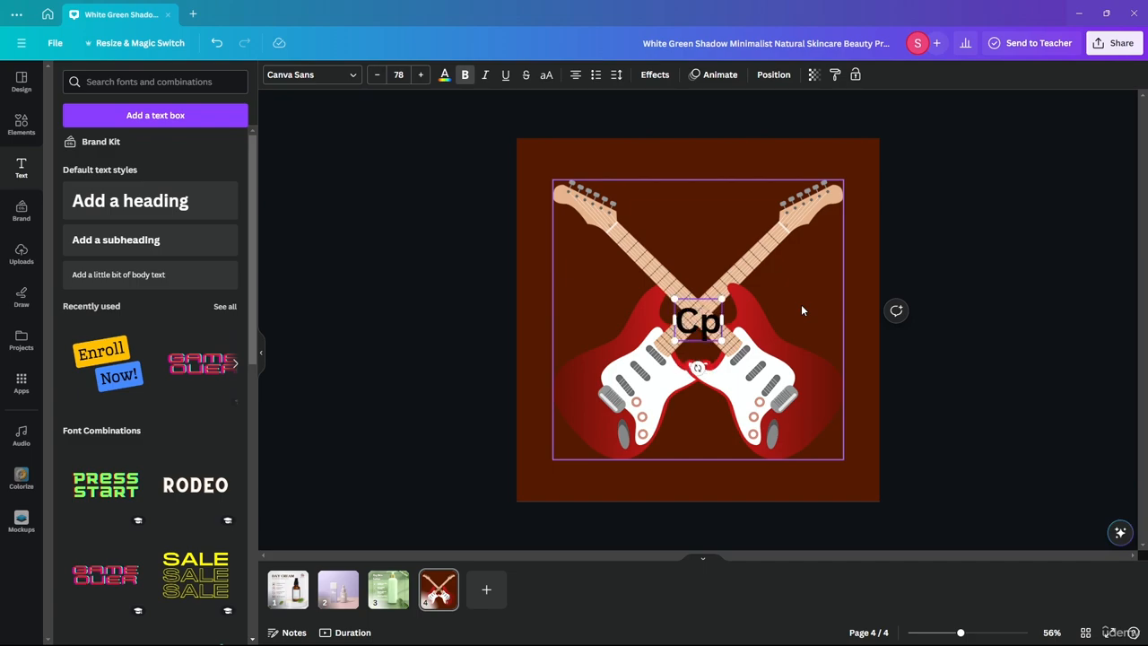
pyautogui.press('BackSpace')
pyautogui.write('oin Flip')
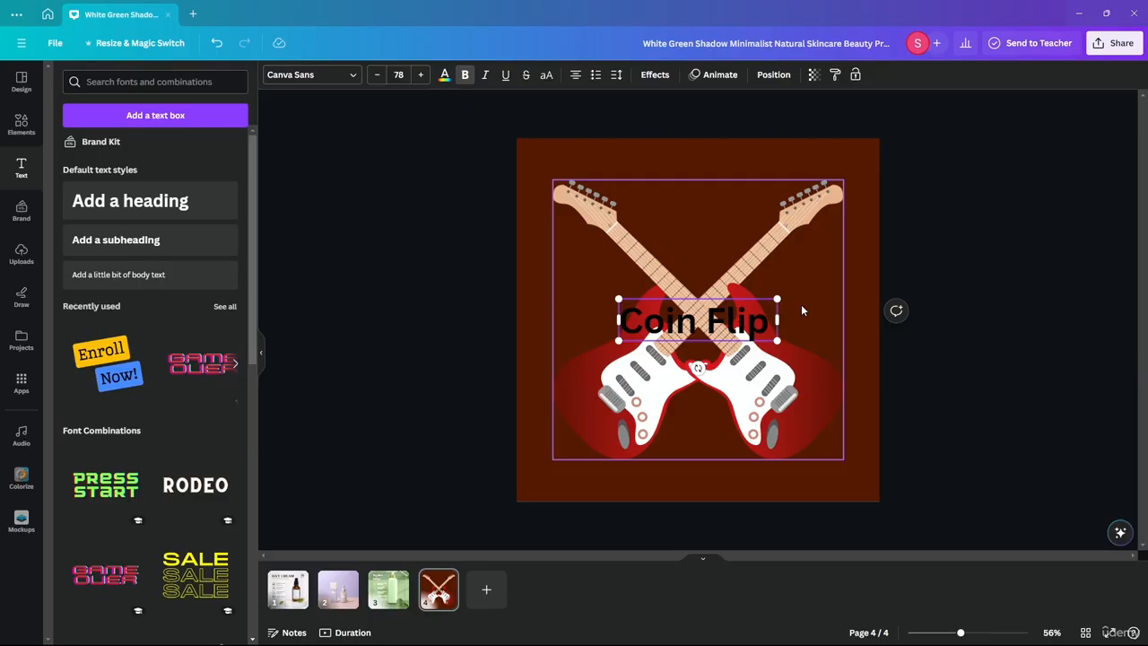
# Add "Rock Anthem" and "Concert" as second and third heading lines, and move the heading to the page's upper half.
pyautogui.press('Return')
pyautogui.write('Ro')
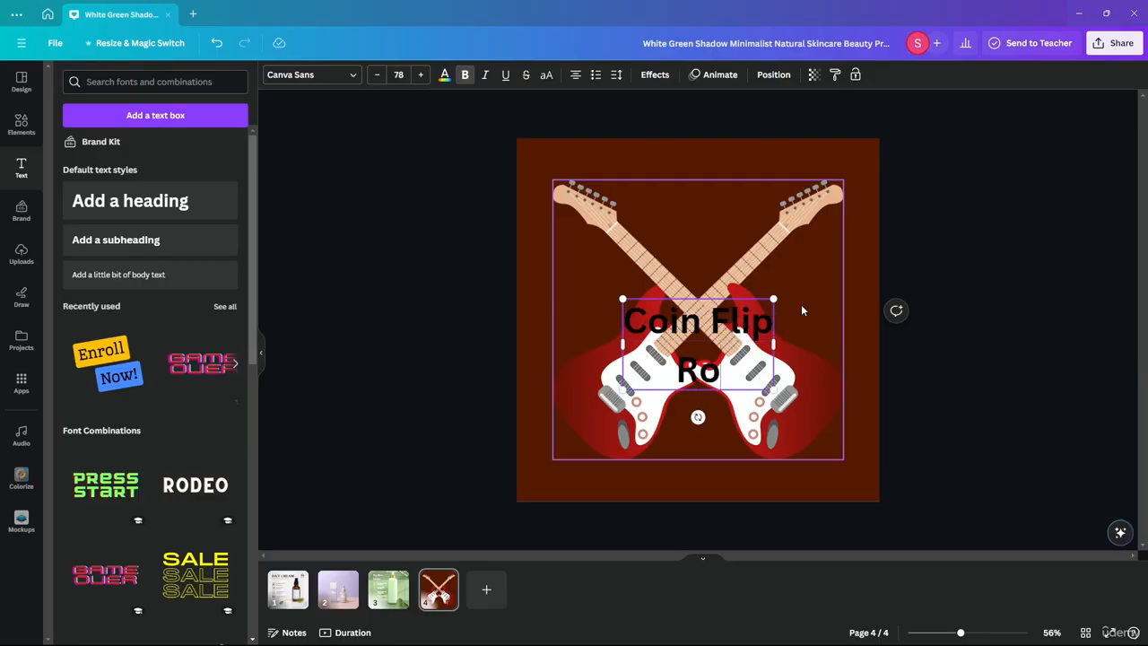
pyautogui.write('ck Anthem')
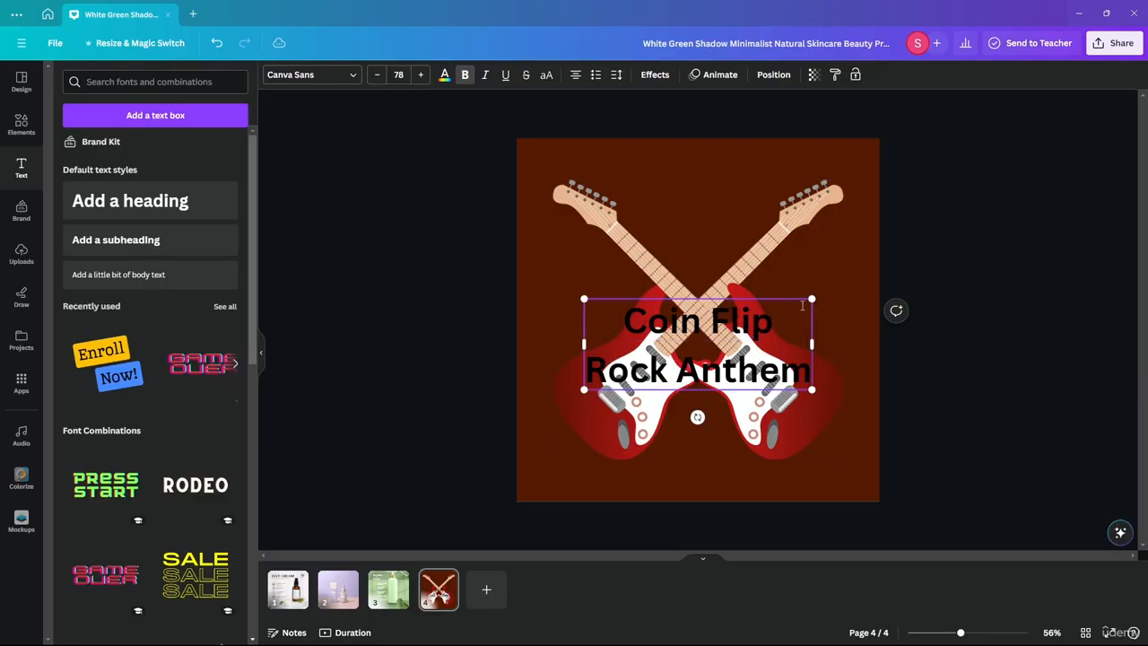
pyautogui.press('Return')
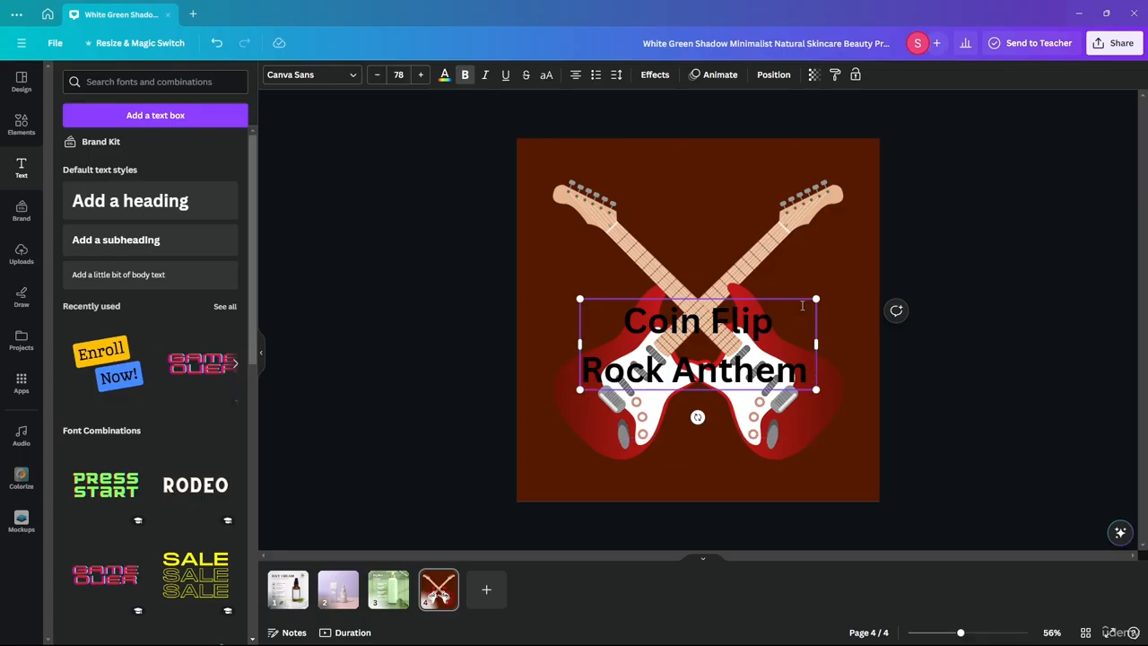
pyautogui.write('Concert')
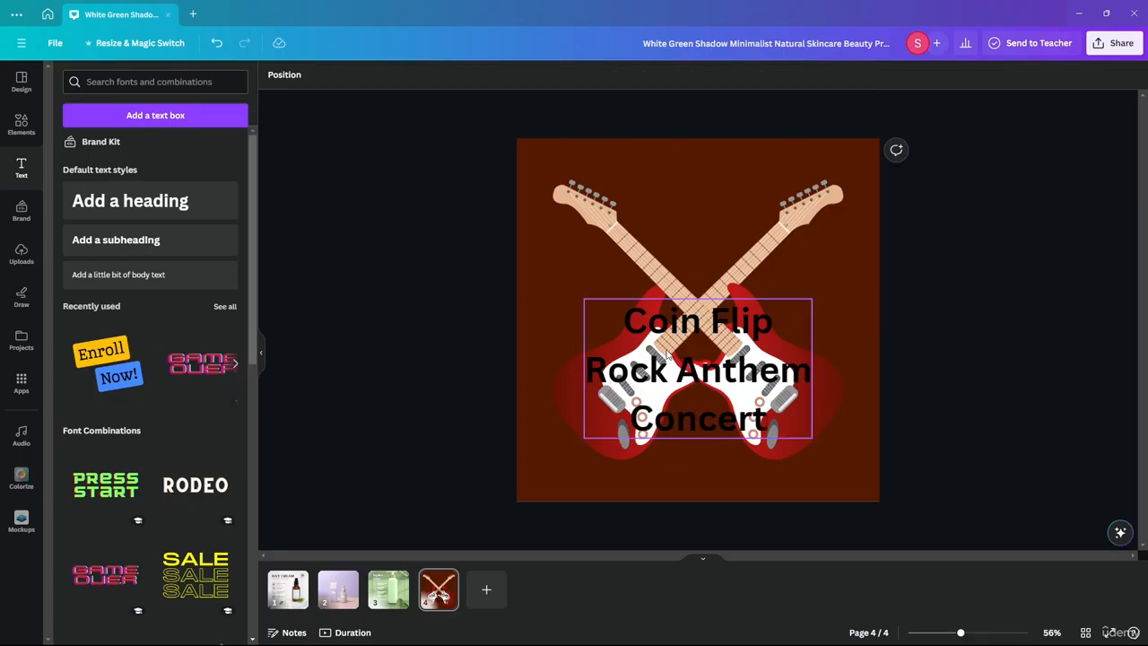
pyautogui.moveTo(681, 362); pyautogui.dragTo(682, 238)
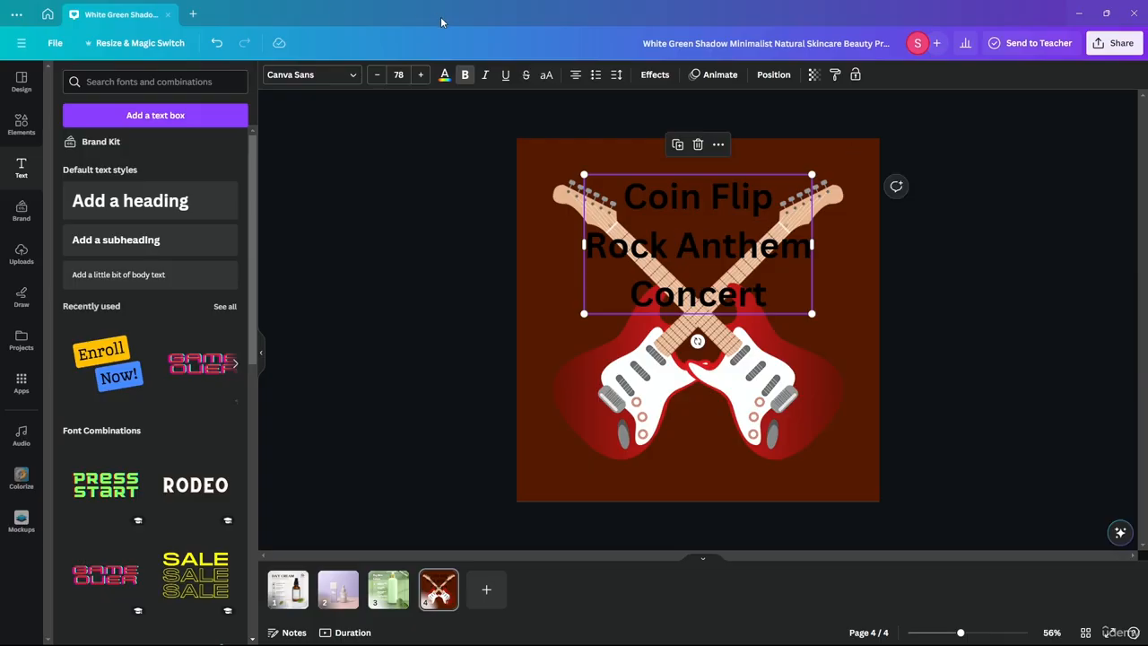
# Colour the concert heading yellow (#ffde59).
pyautogui.click(444, 74)
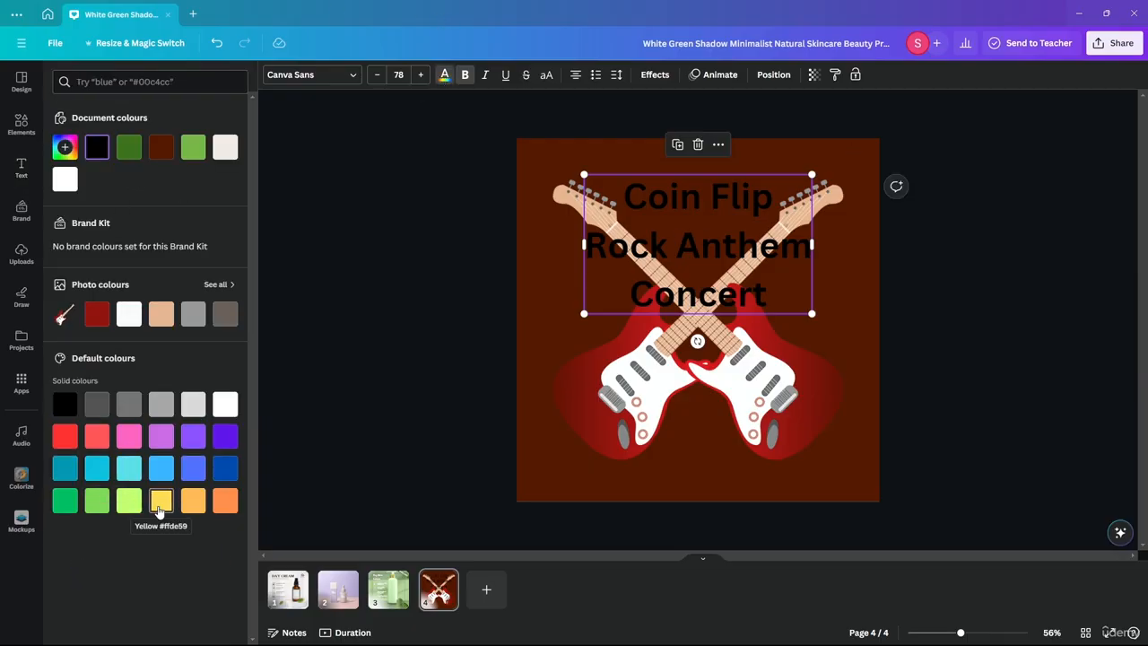
pyautogui.click(162, 500)
pyautogui.click(715, 75)
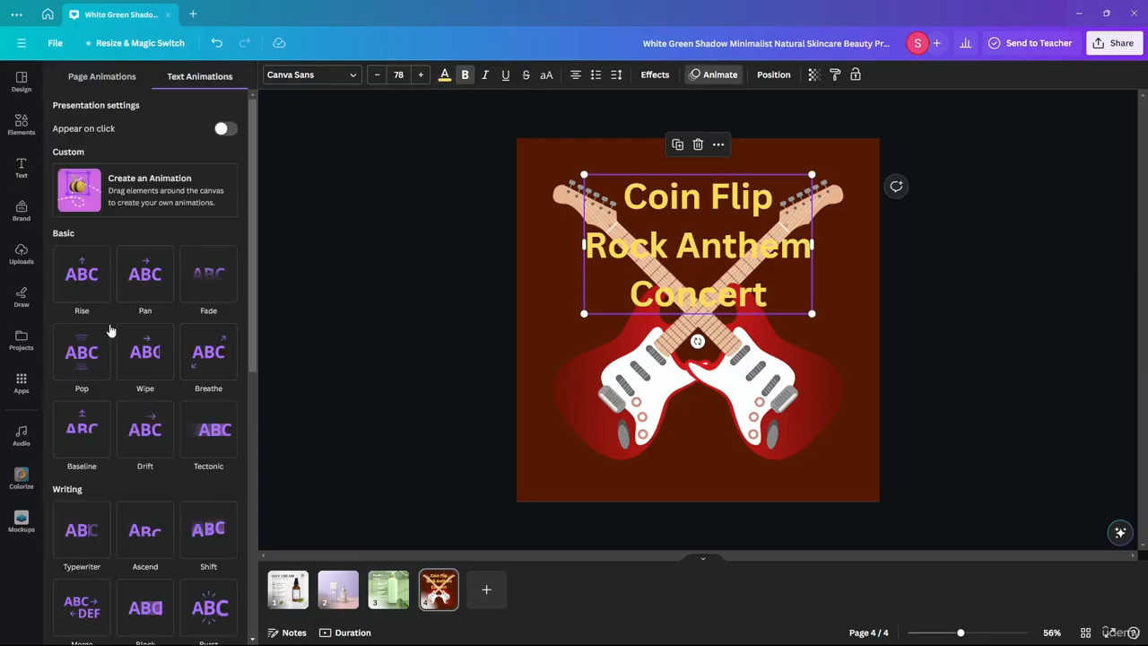
# Apply an Outline effect to the concert heading in black with a thickness of 90.
pyautogui.click(654, 74)
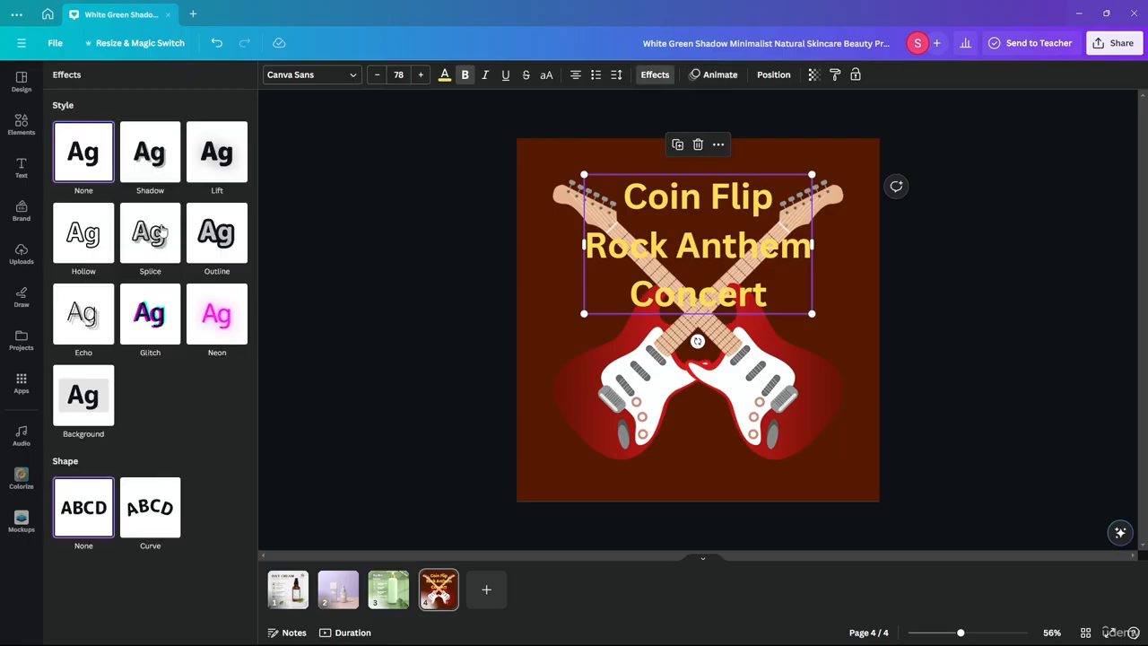
pyautogui.click(216, 233)
pyautogui.click(238, 330)
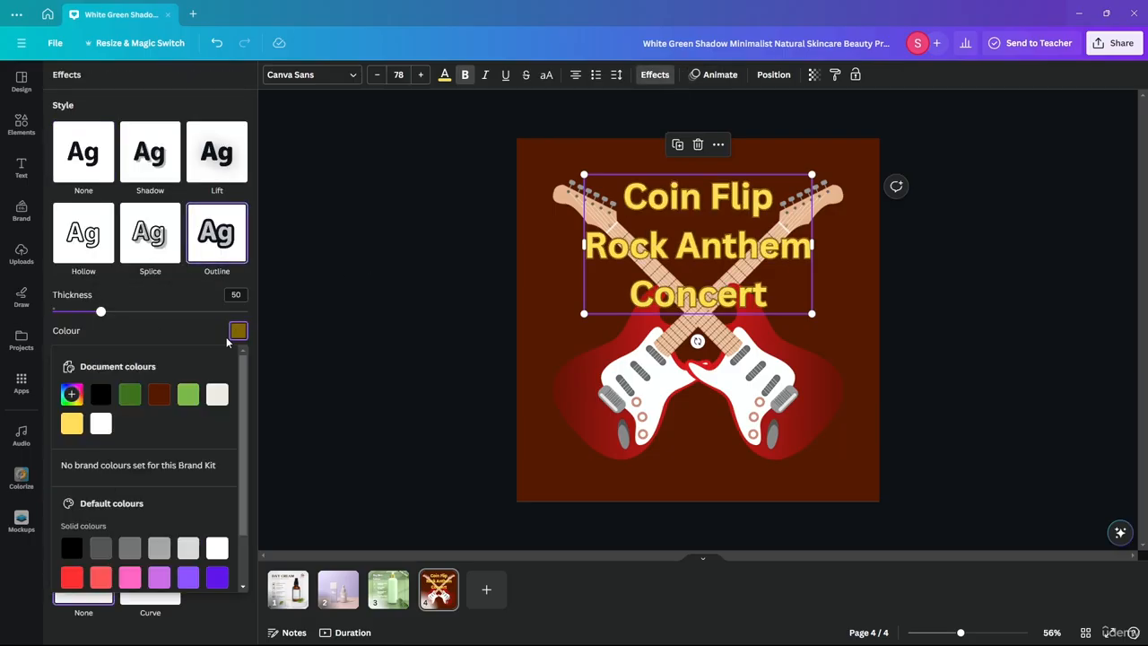
pyautogui.click(101, 393)
pyautogui.moveTo(100, 312); pyautogui.dragTo(140, 313)
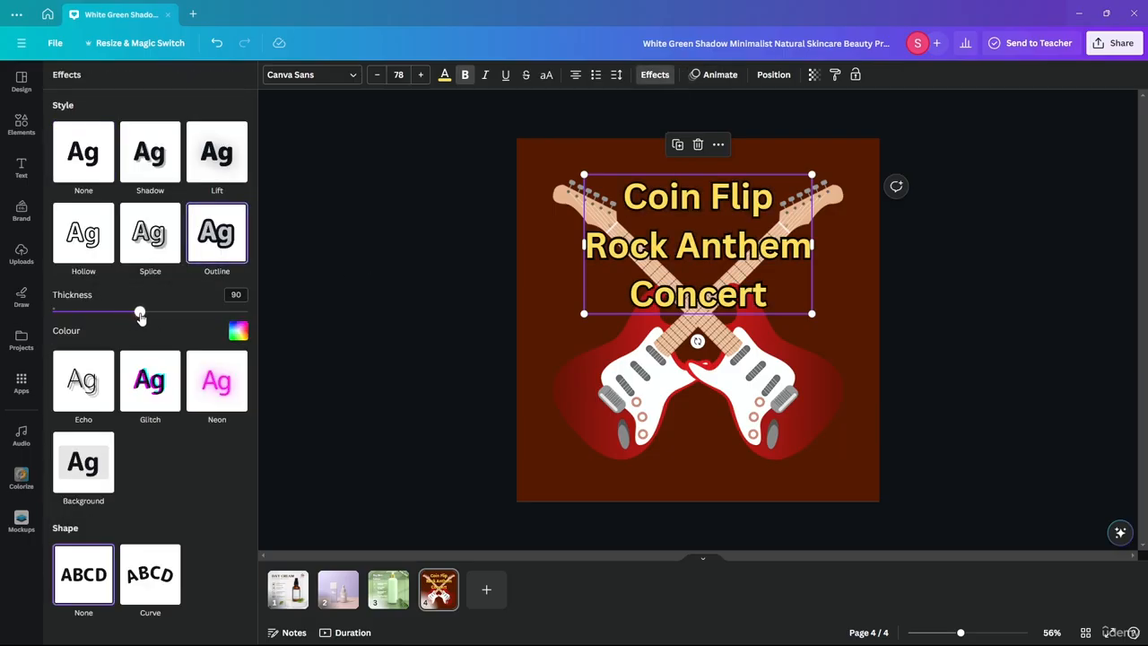
pyautogui.click(679, 242)
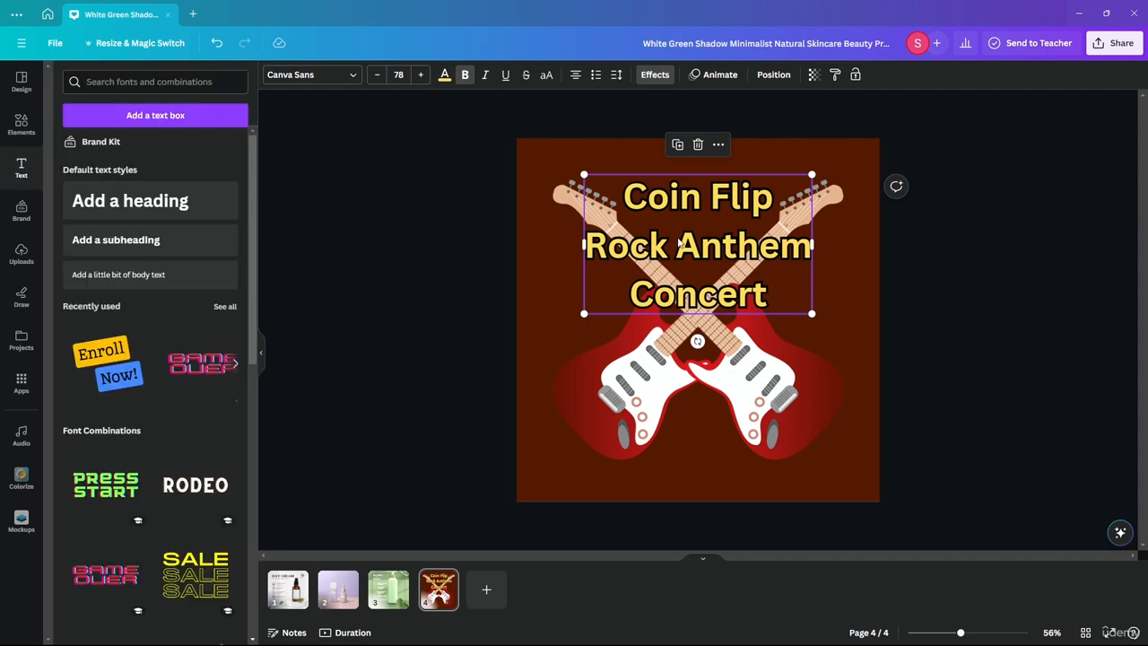
pyautogui.click(943, 276)
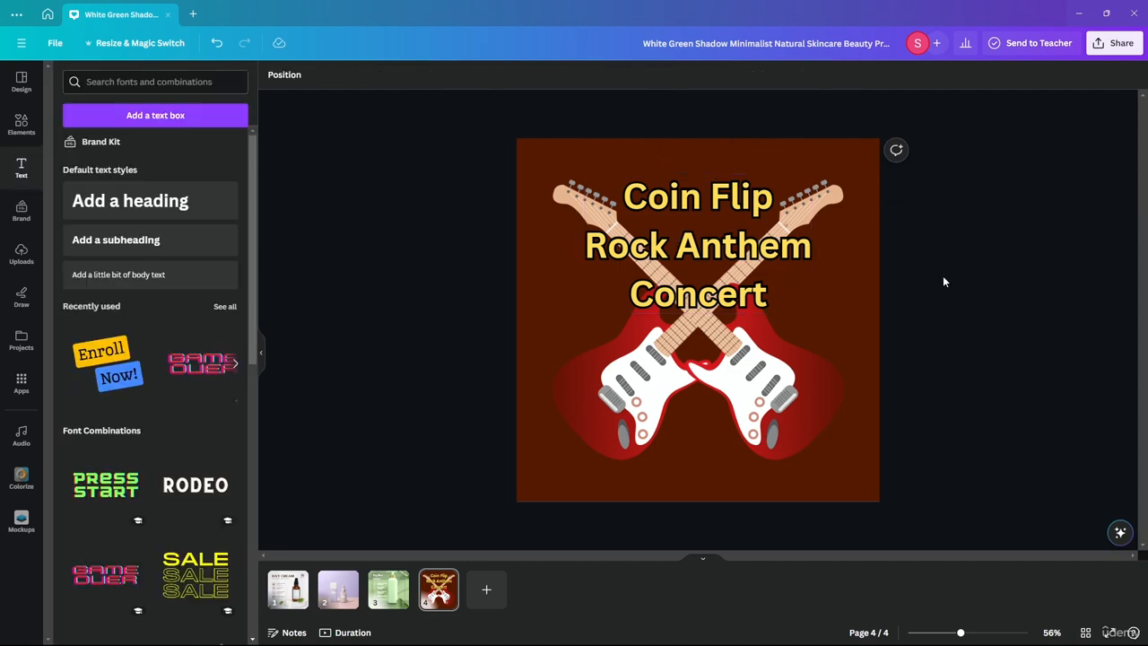